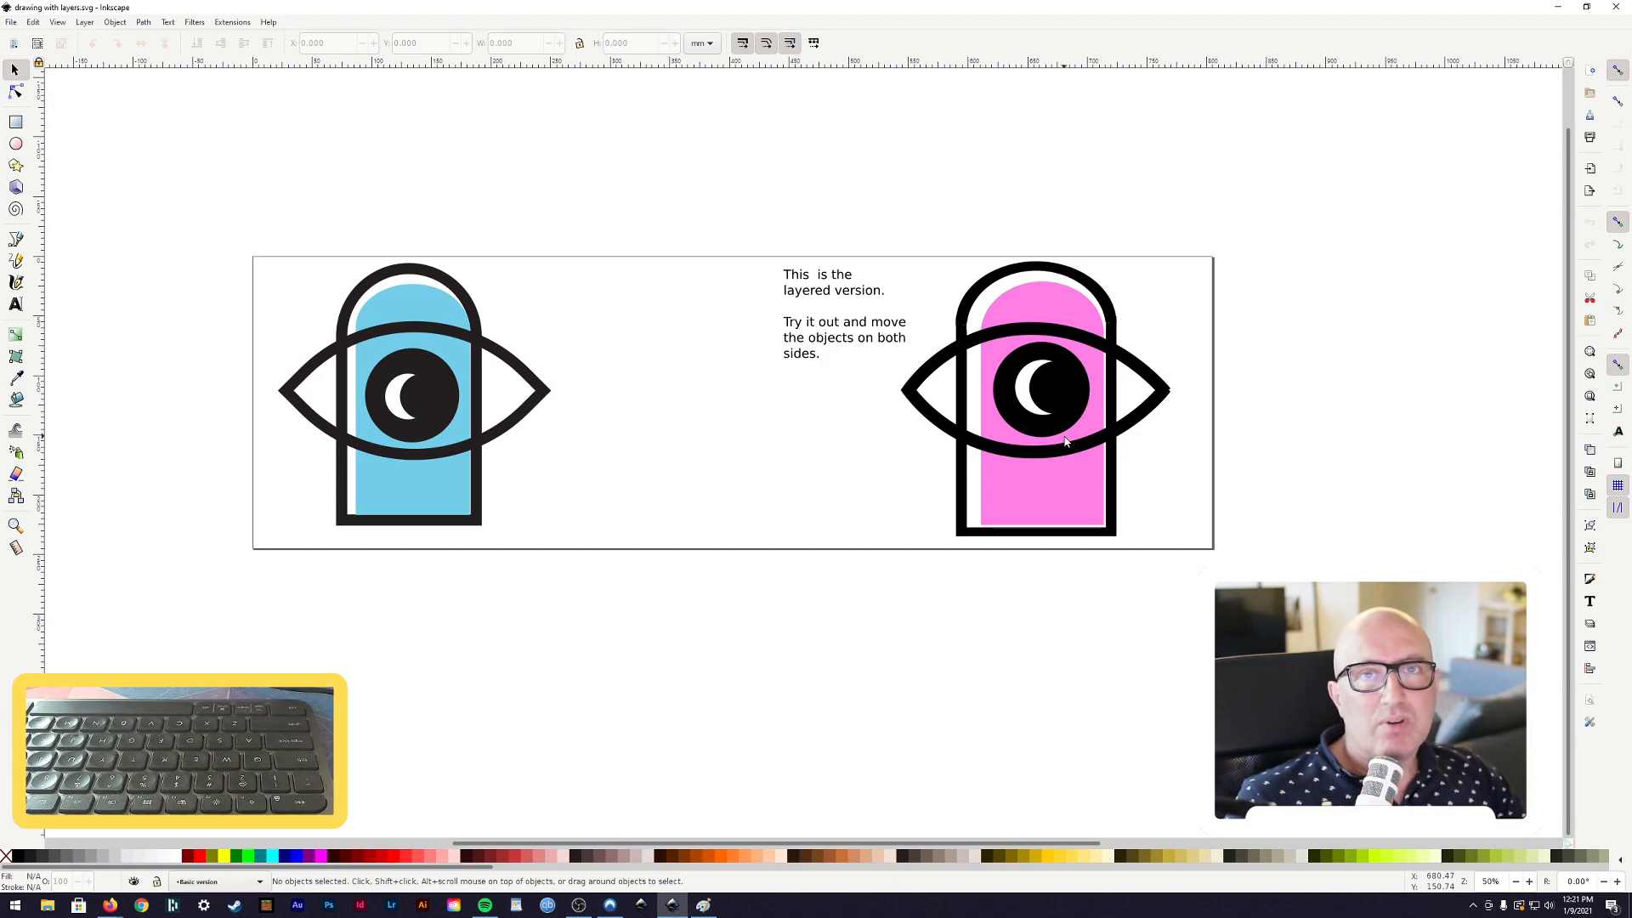
Switch to Paint and move a rectangular selection around the green rectangle onto the black rectangle
{"action": "left_click", "coordinate": [703, 908]}
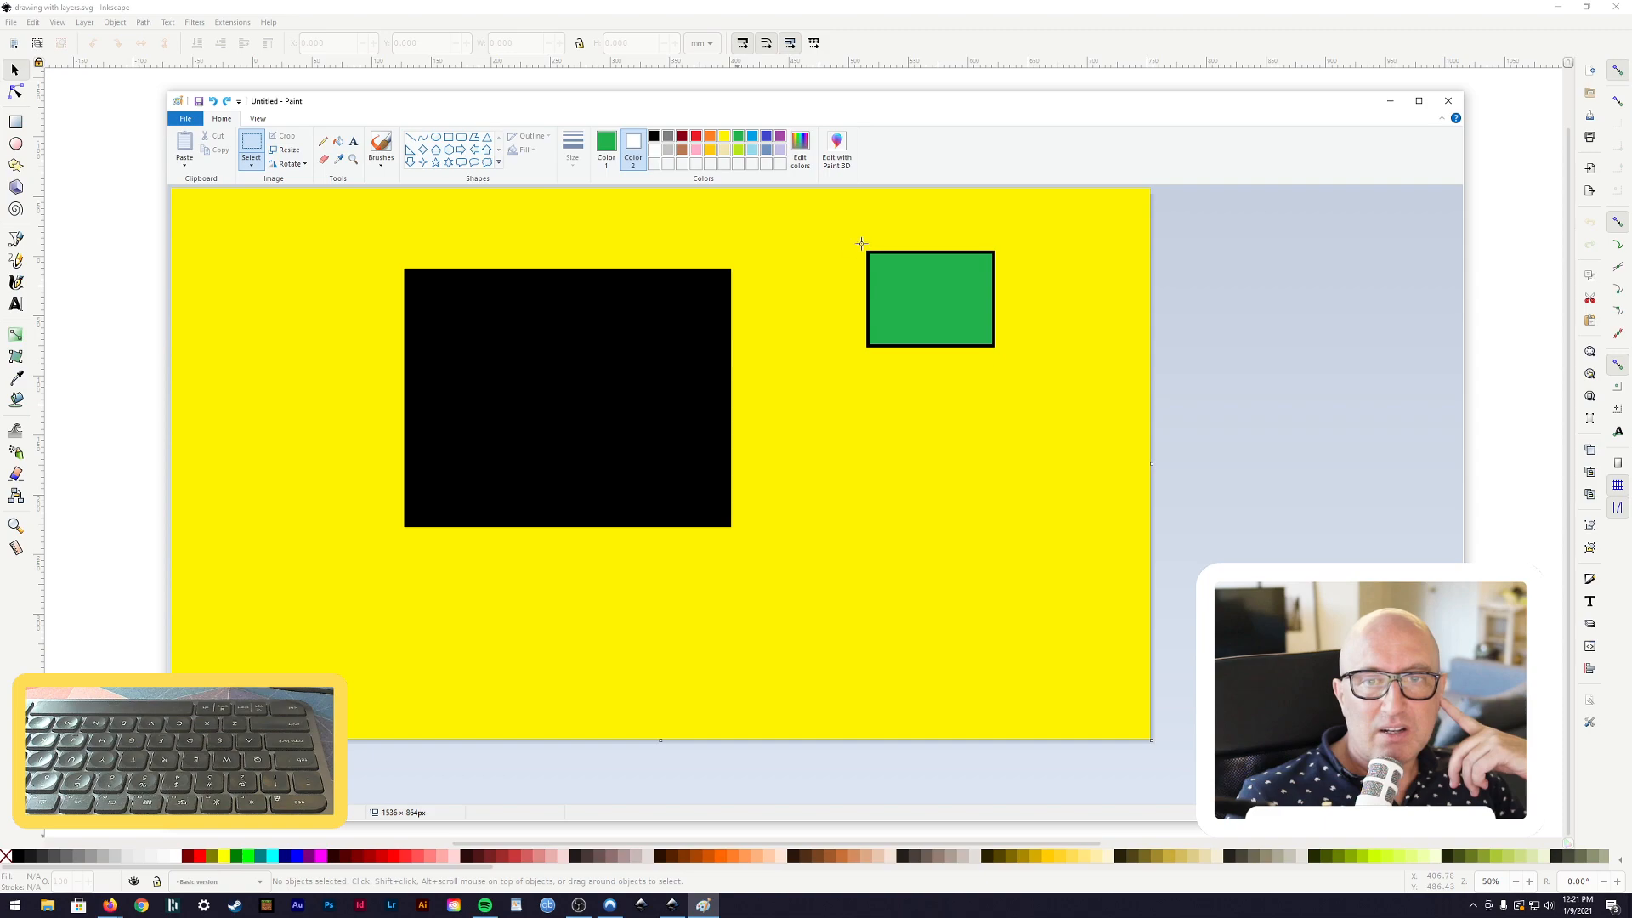
{"action": "mouse_move", "coordinate": [852, 246]}
{"action": "left_mouse_down"}
{"action": "mouse_move", "coordinate": [998, 374]}
{"action": "mouse_move", "coordinate": [1019, 374]}
{"action": "left_mouse_up"}
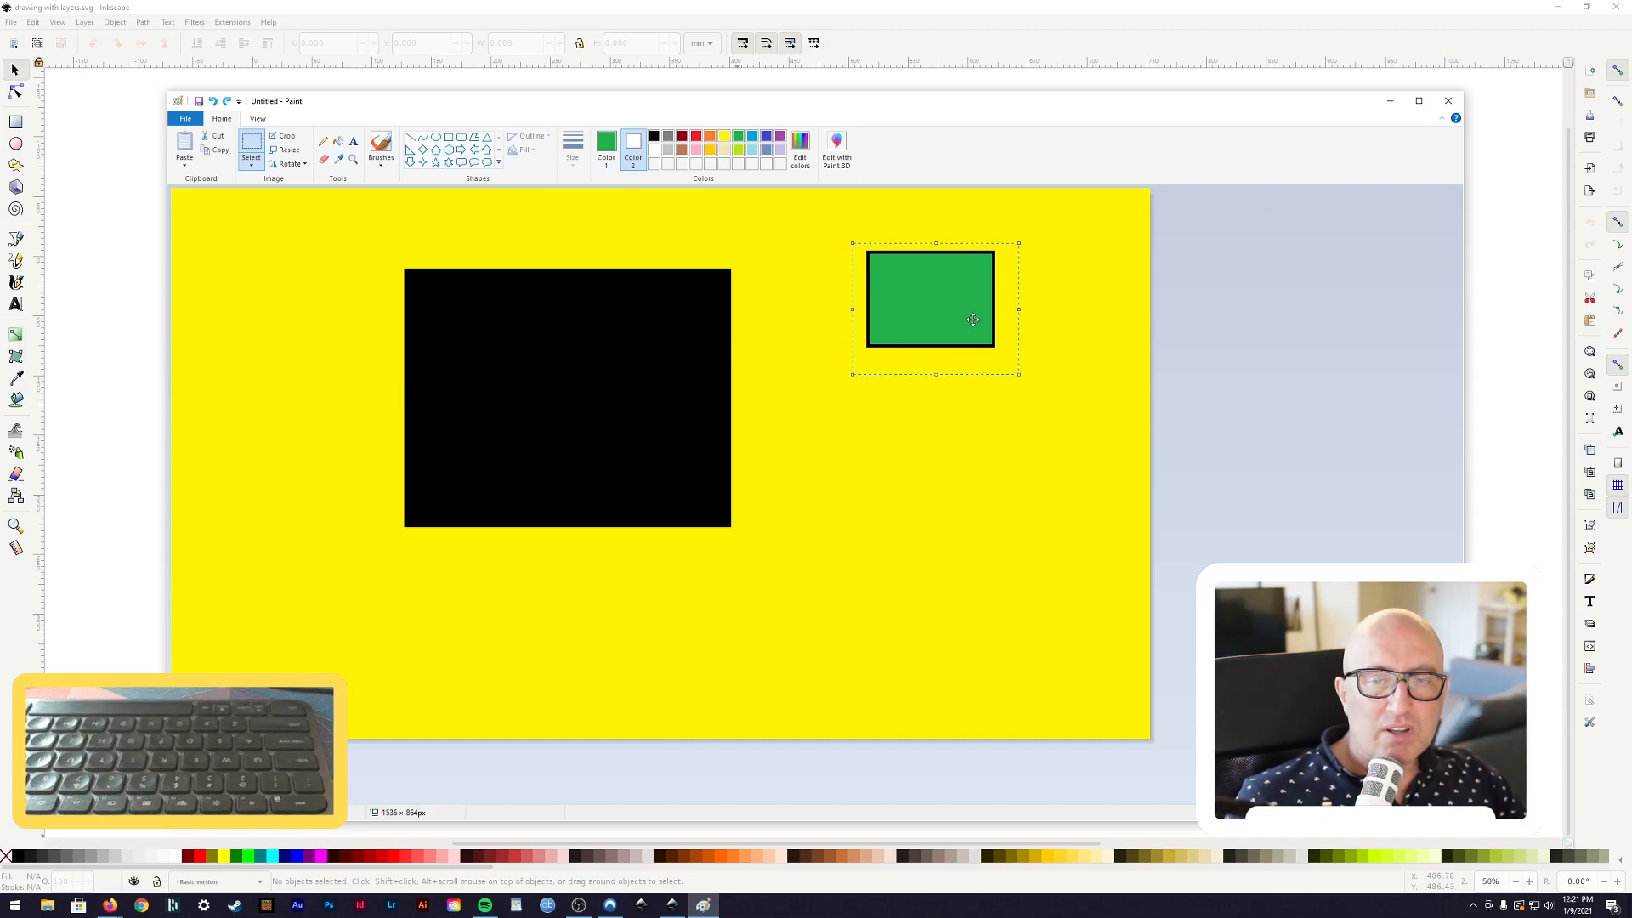
{"action": "left_click_drag", "start_coordinate": [974, 320], "coordinate": [634, 390]}
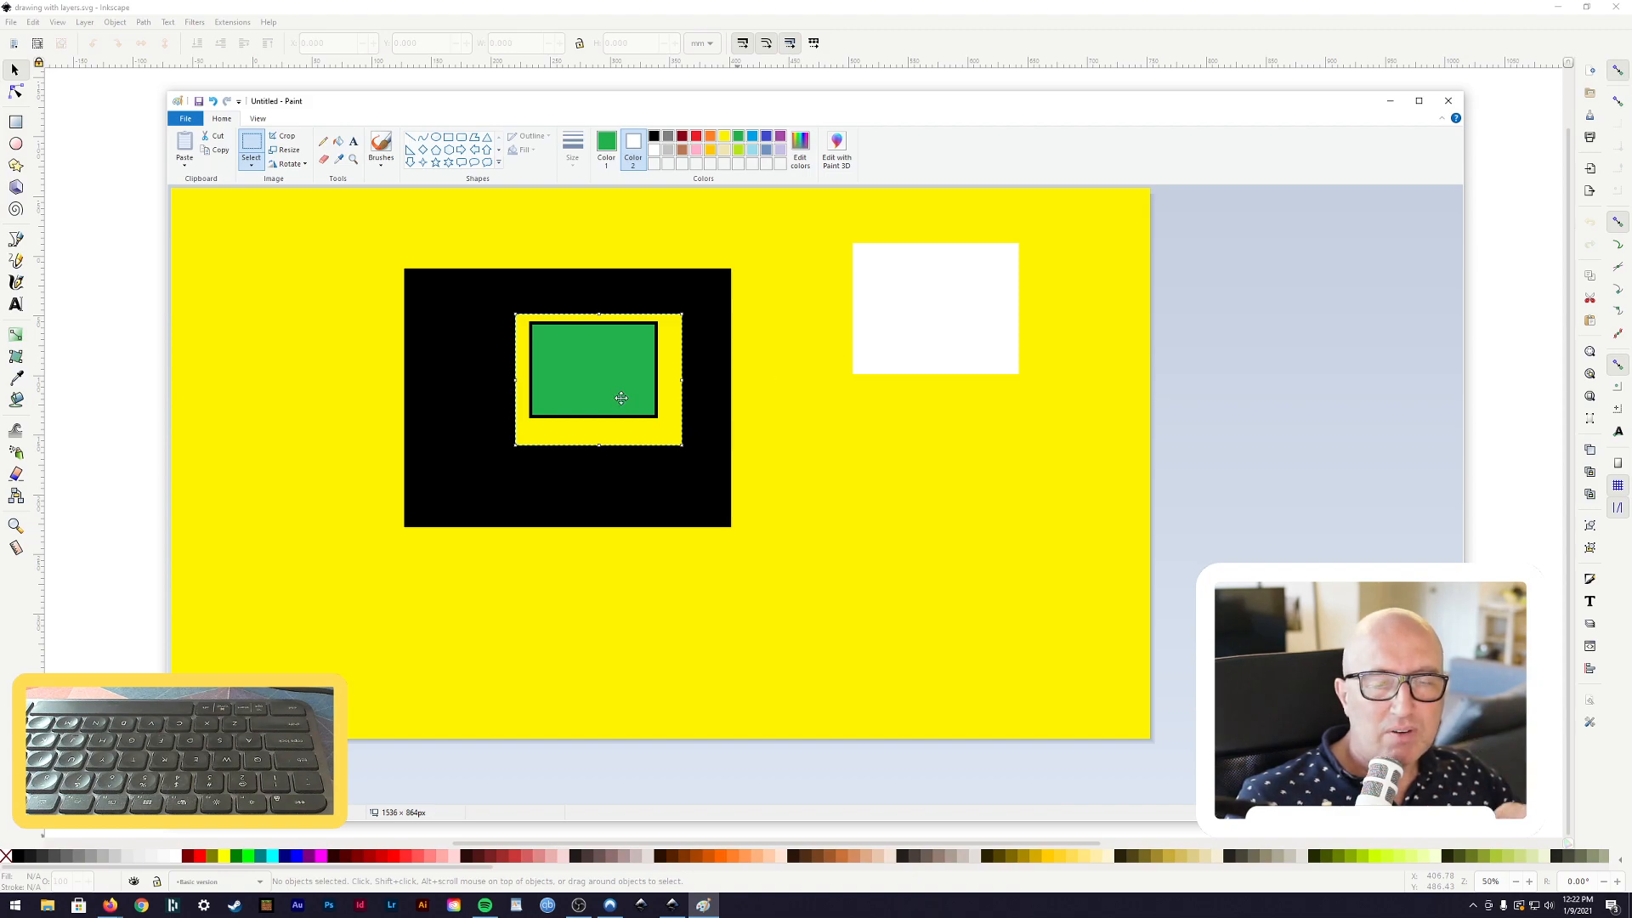
{"action": "left_click_drag", "start_coordinate": [623, 398], "coordinate": [613, 398]}
{"action": "left_click", "coordinate": [717, 411]}
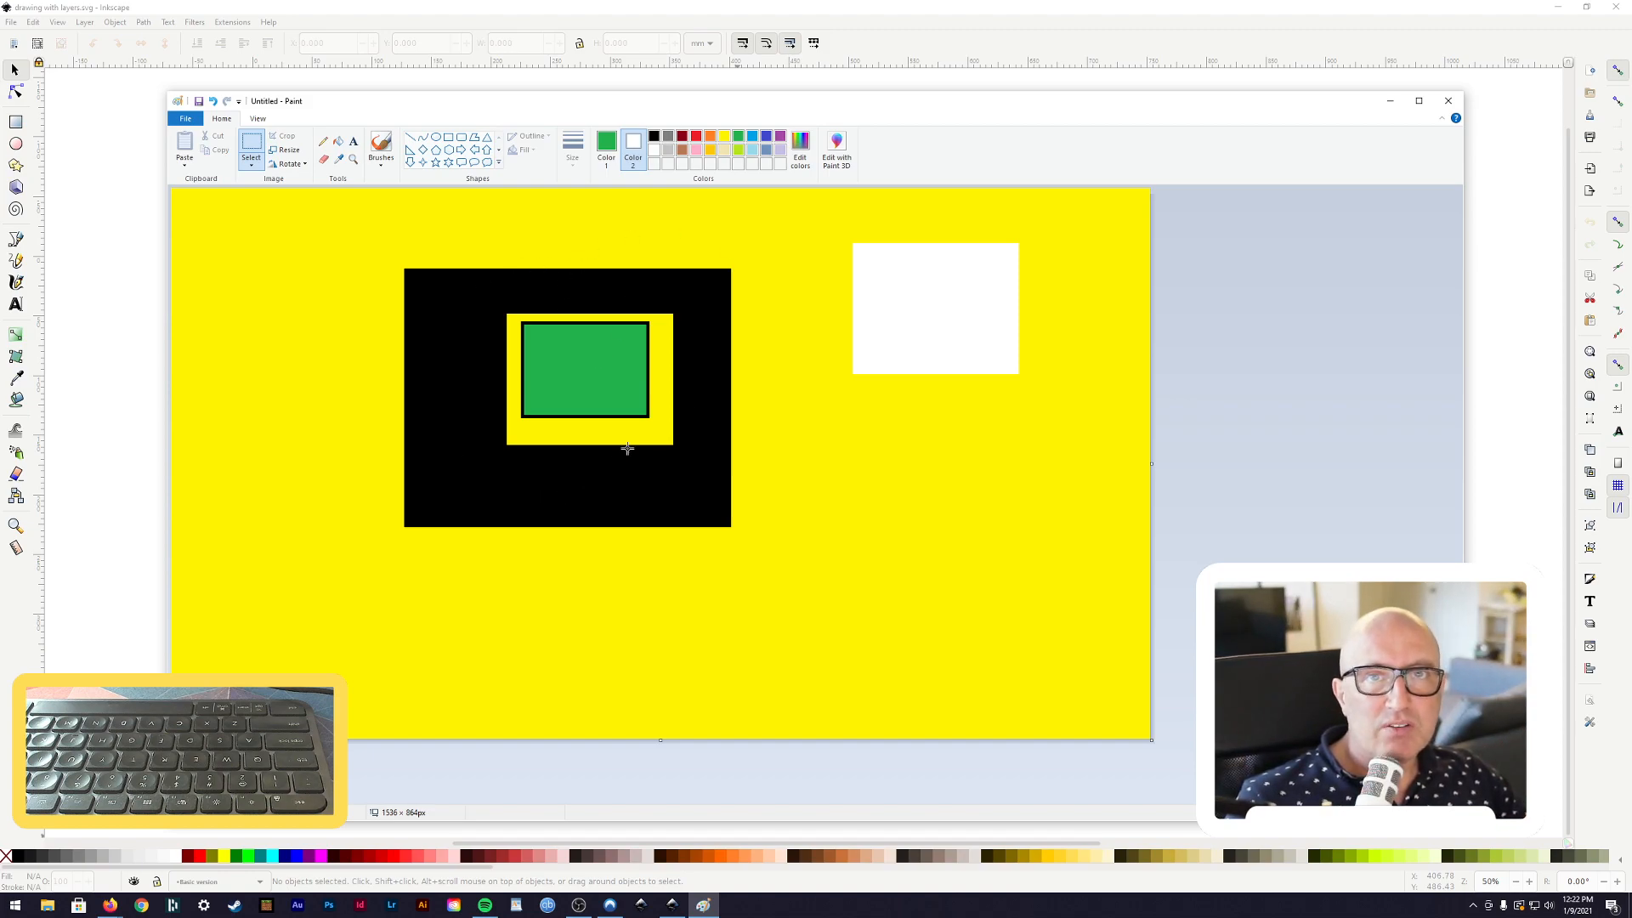
Move the green rectangle with its surrounding area off the black rectangle onto the yellow background, and minimize Paint
{"action": "left_click_drag", "start_coordinate": [493, 304], "coordinate": [687, 460]}
{"action": "mouse_move", "coordinate": [606, 405]}
{"action": "left_mouse_down"}
{"action": "mouse_move", "coordinate": [986, 554]}
{"action": "mouse_move", "coordinate": [942, 522]}
{"action": "left_mouse_up"}
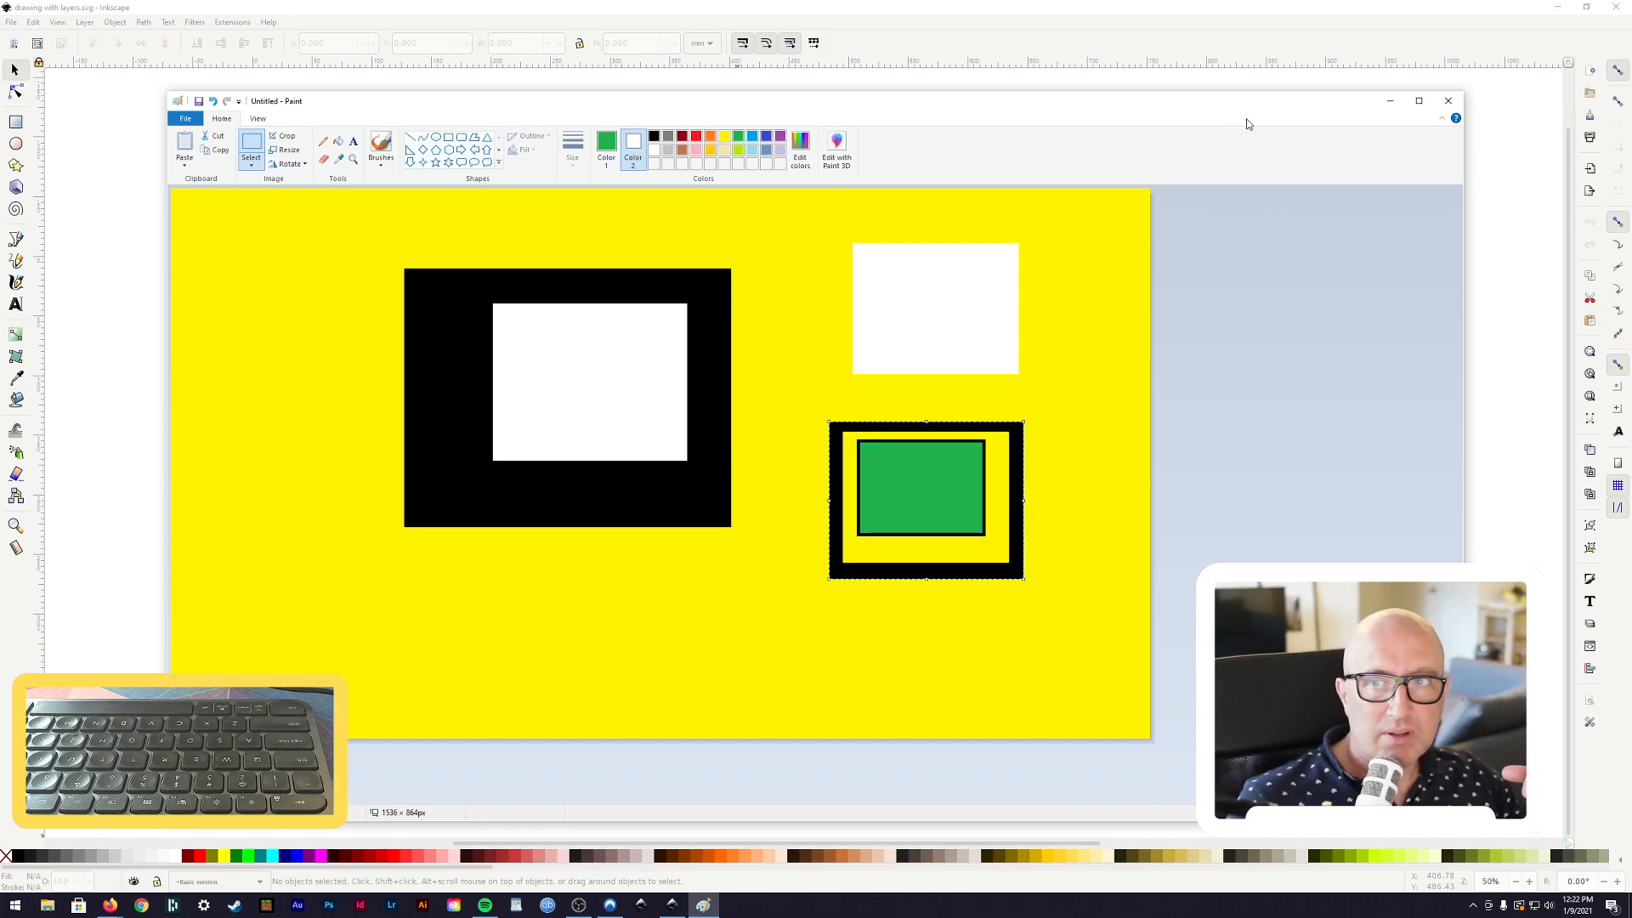
{"action": "left_click", "coordinate": [1390, 101]}
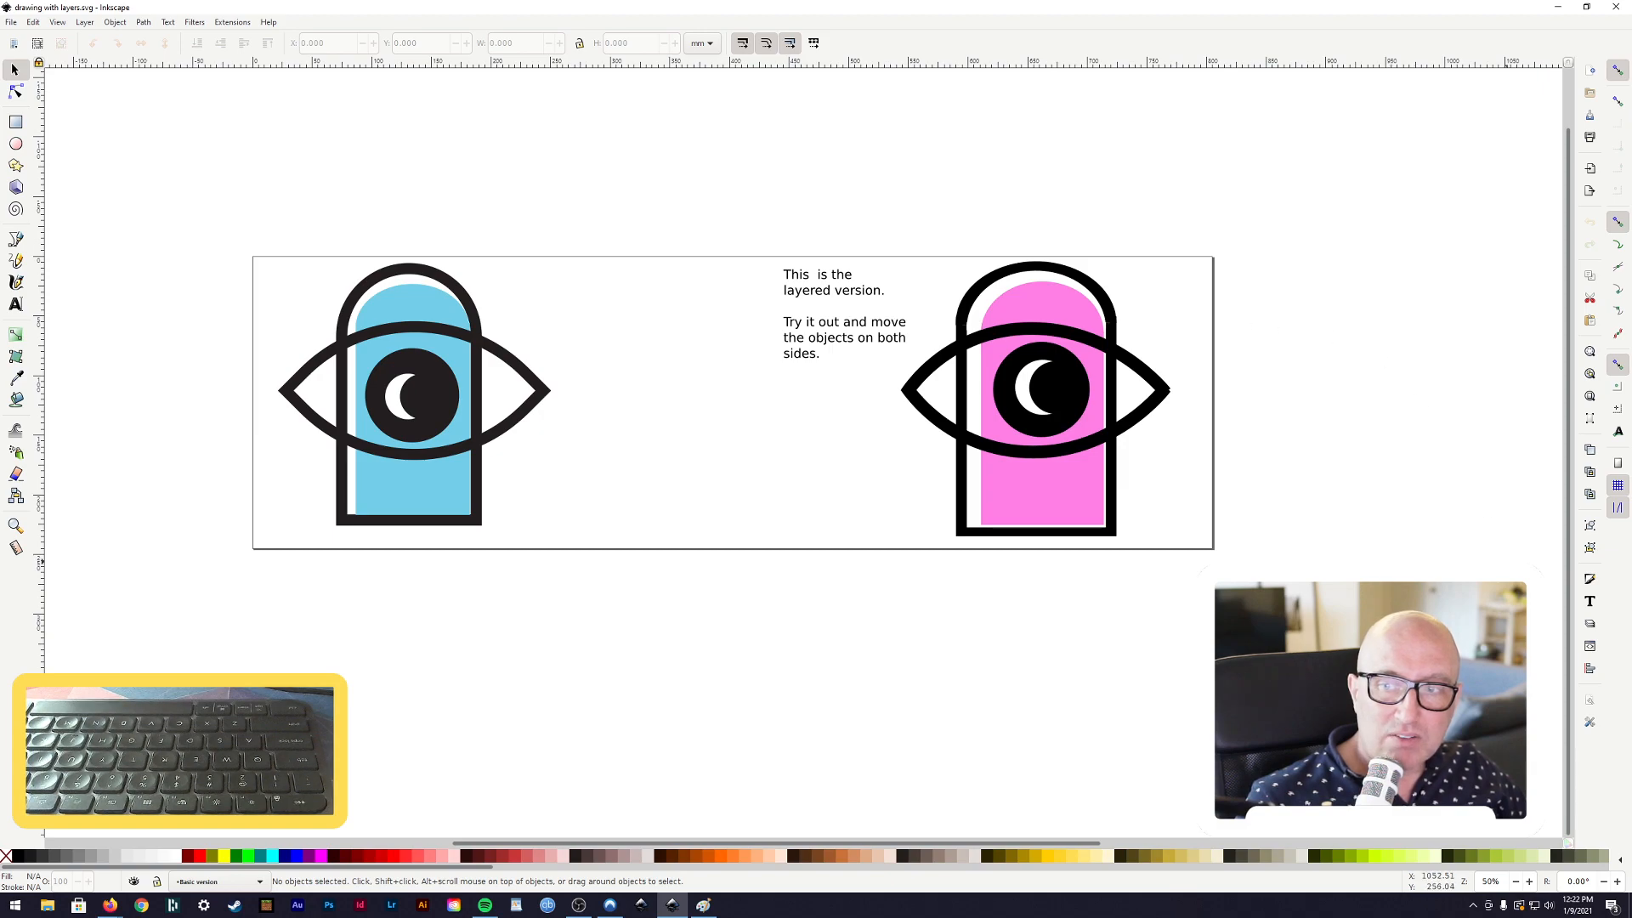
Show the layer list enlarged enough to read every layer, and toggle the Basic version layer's visibility off and on
{"action": "left_click", "coordinate": [1591, 624]}
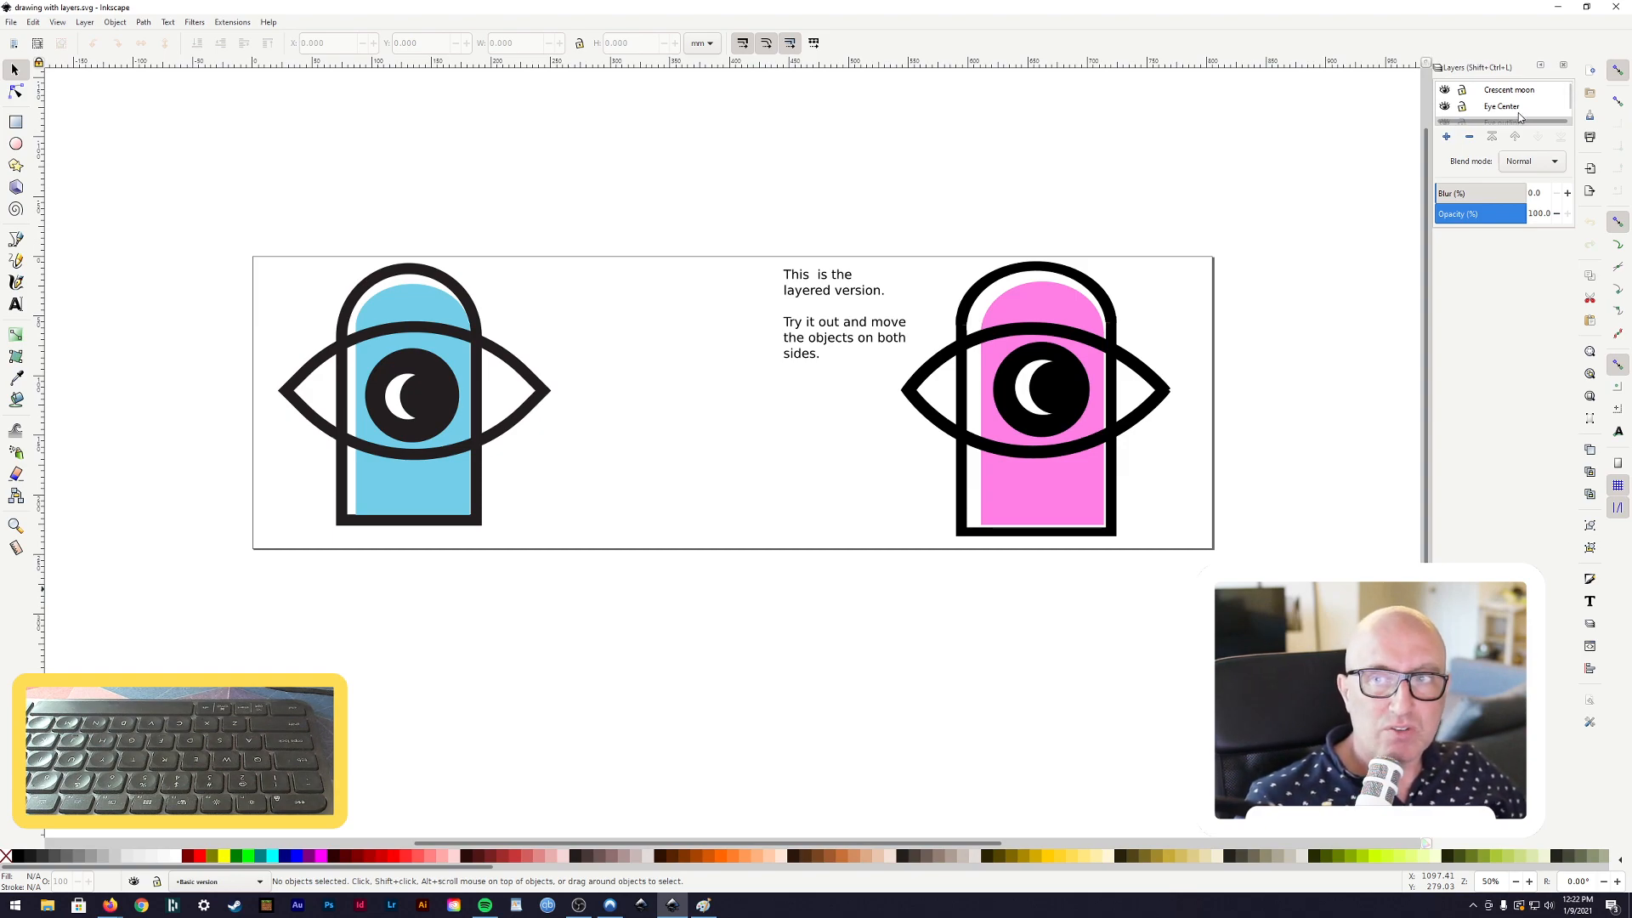
{"action": "left_click_drag", "start_coordinate": [1432, 258], "coordinate": [1318, 266]}
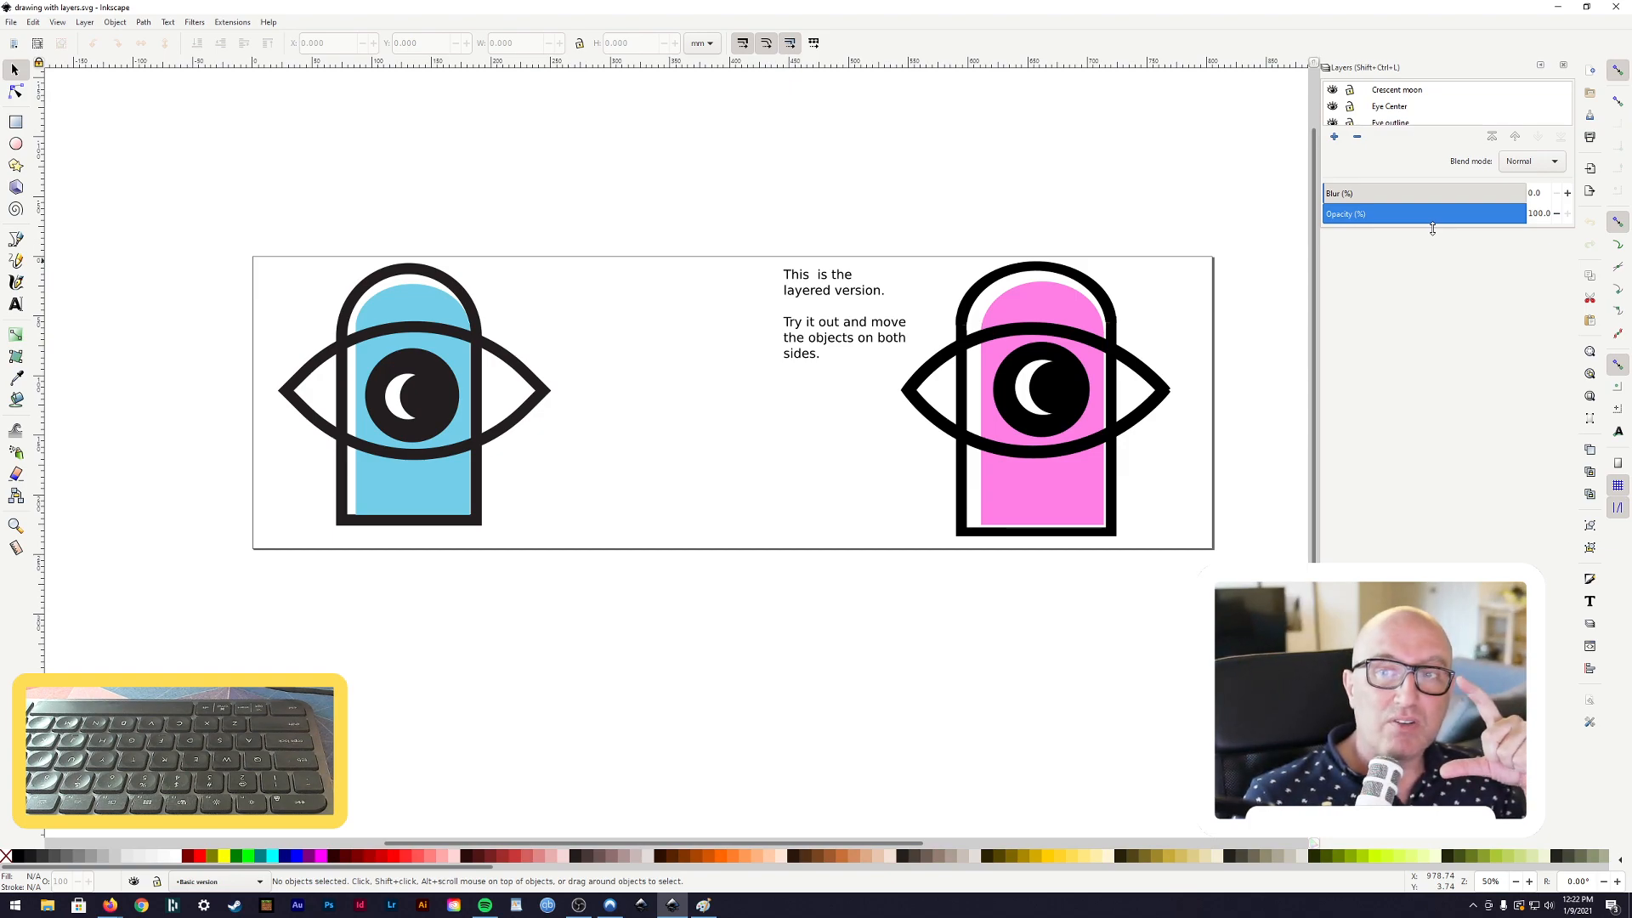
{"action": "left_click_drag", "start_coordinate": [1432, 234], "coordinate": [1428, 387]}
{"action": "left_click", "coordinate": [1333, 173]}
{"action": "left_click", "coordinate": [1333, 173]}
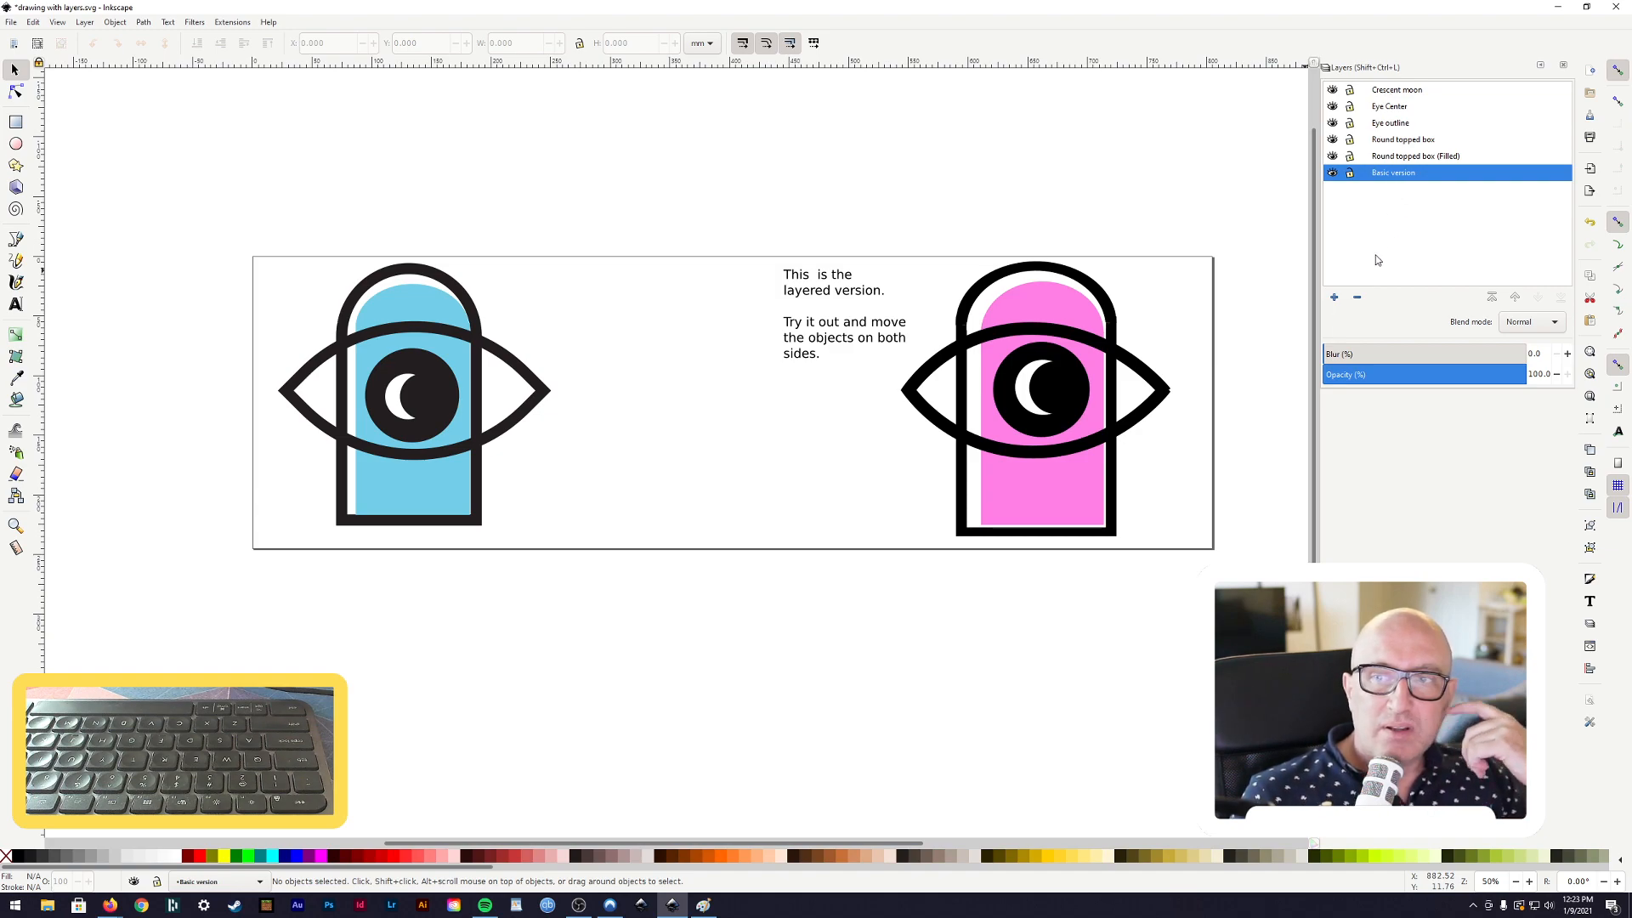
Add a new layer named "Rounded top Box Red" above the Crescent moon layer
{"action": "left_click", "coordinate": [1395, 92]}
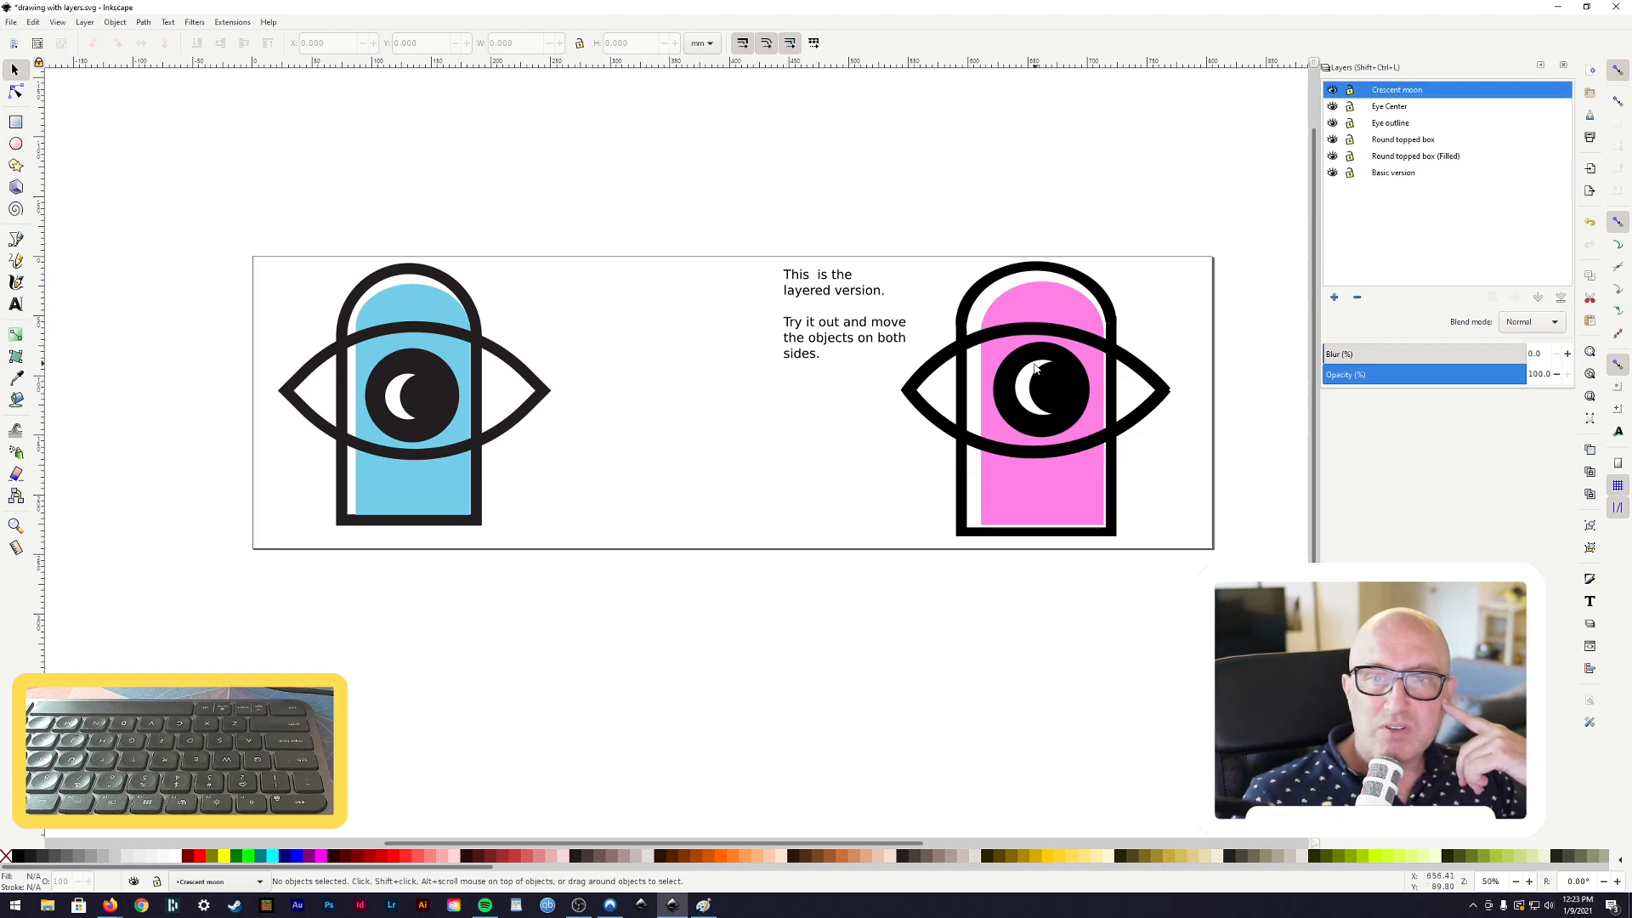
{"action": "left_click", "coordinate": [1334, 299]}
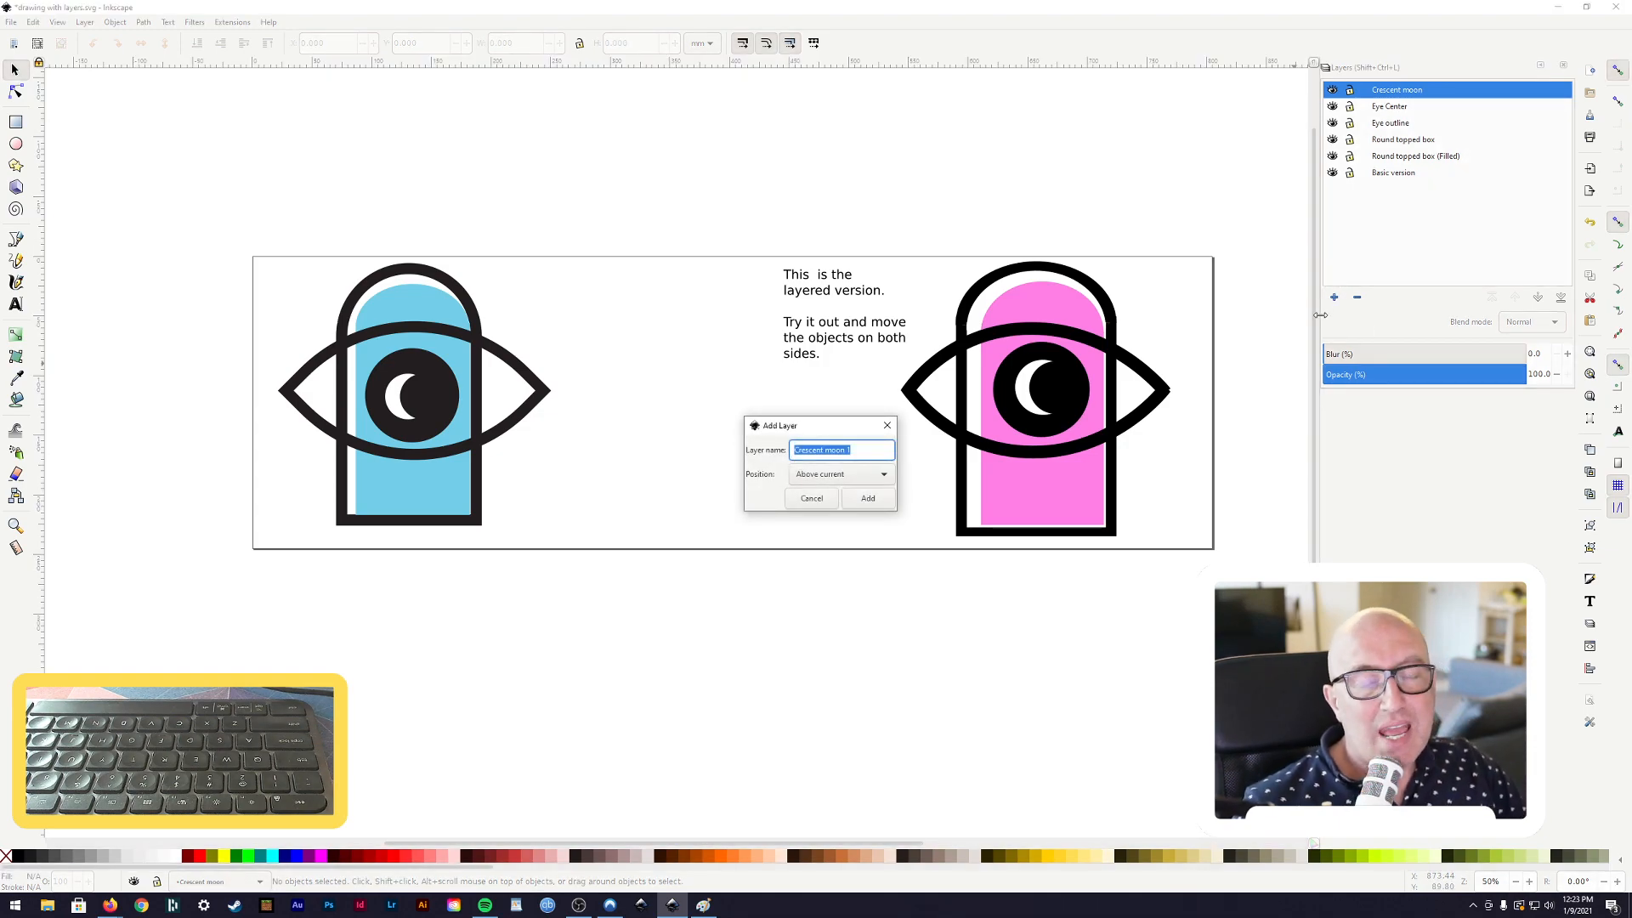
{"action": "key", "text": "Right"}
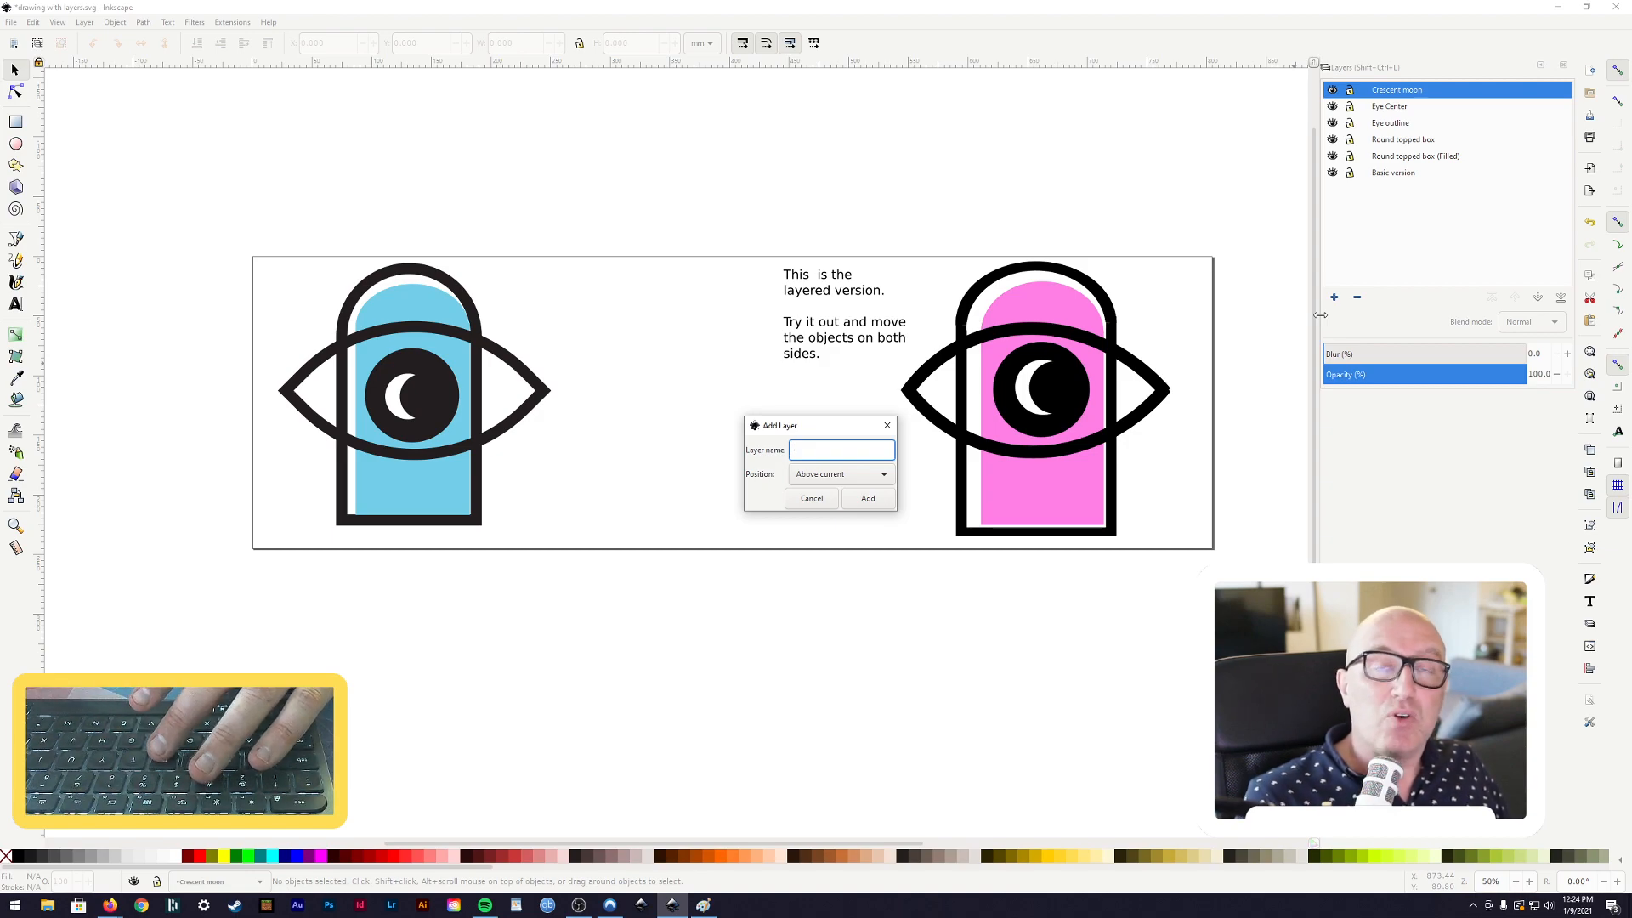
{"action": "type", "text": "ounded top Box"}
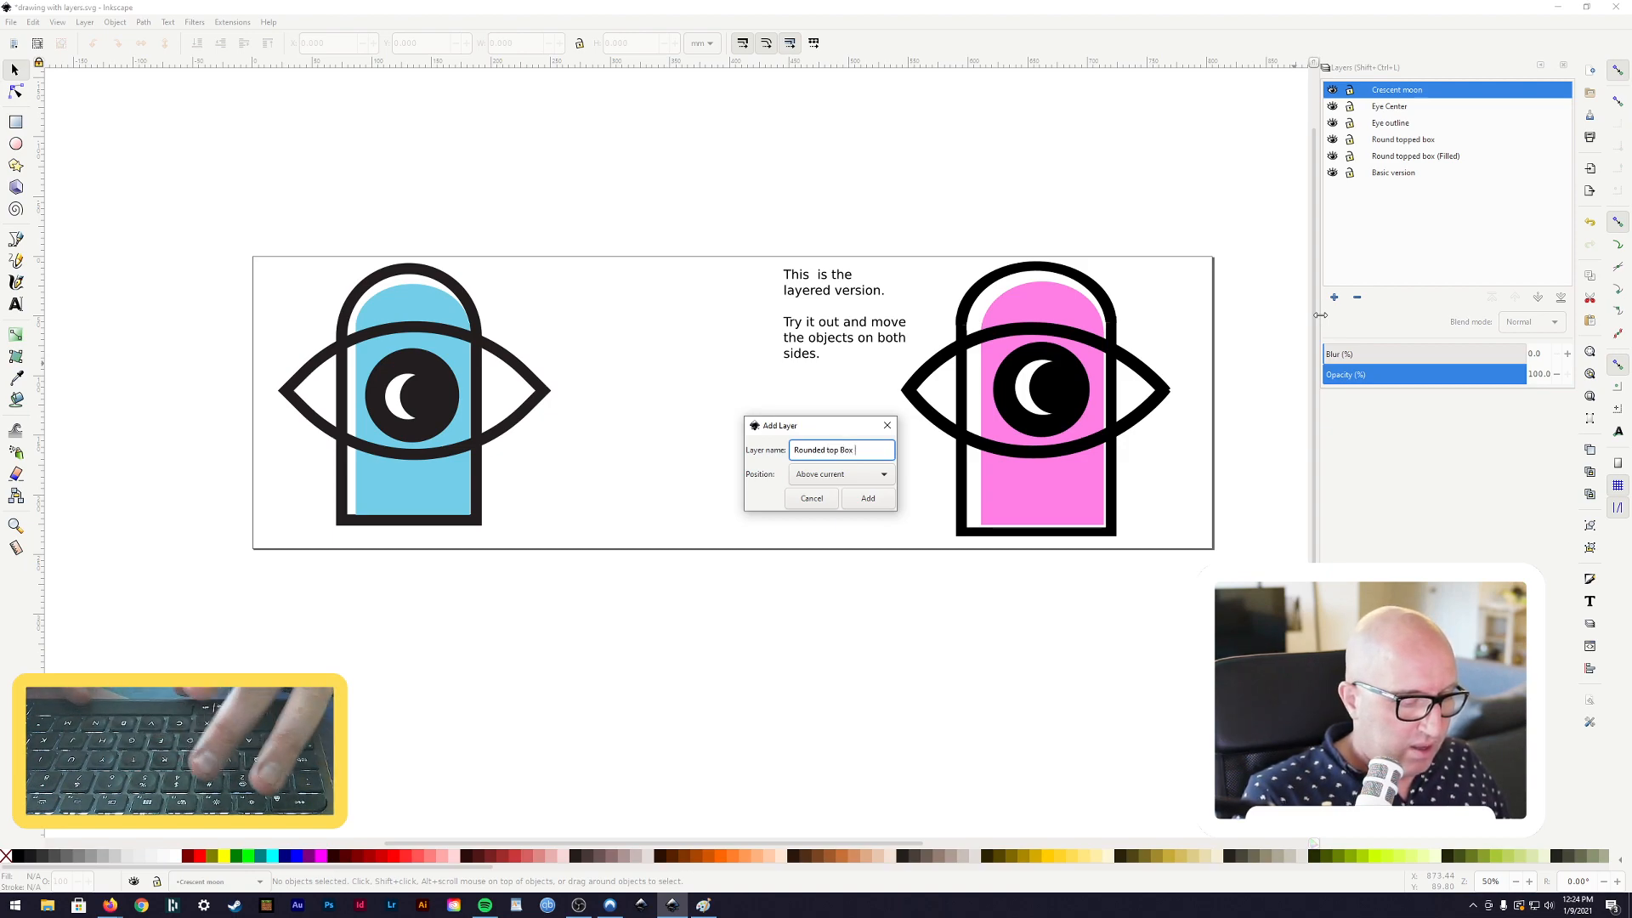
{"action": "type", "text": " Blue"}
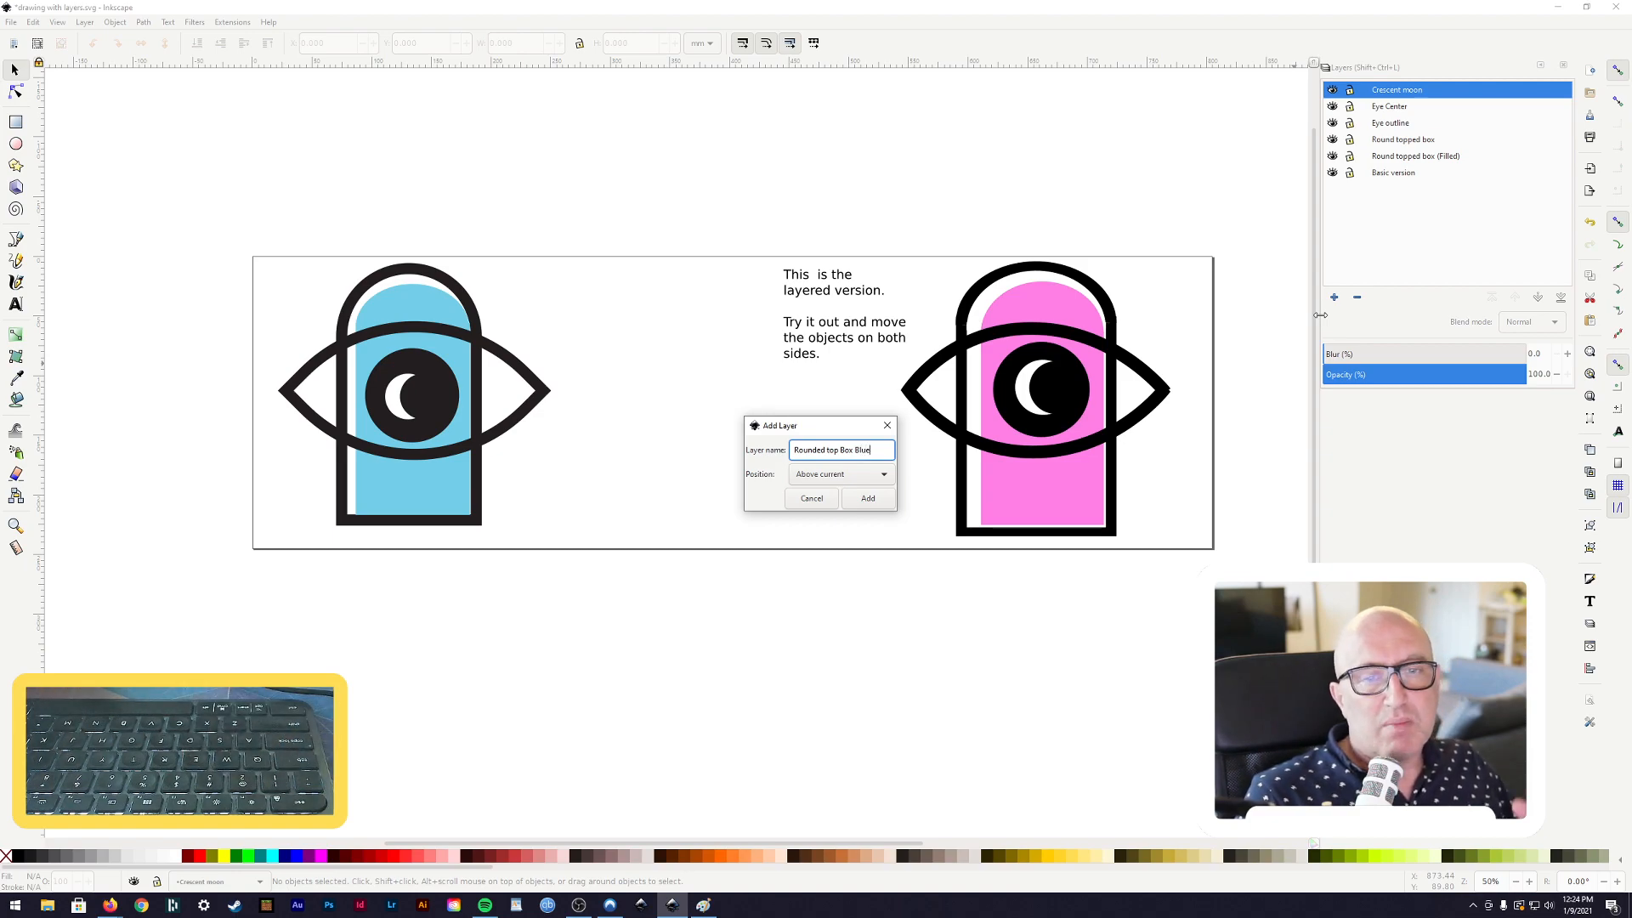
{"action": "key", "text": "BackSpace"}
{"action": "key", "text": "BackSpace"}
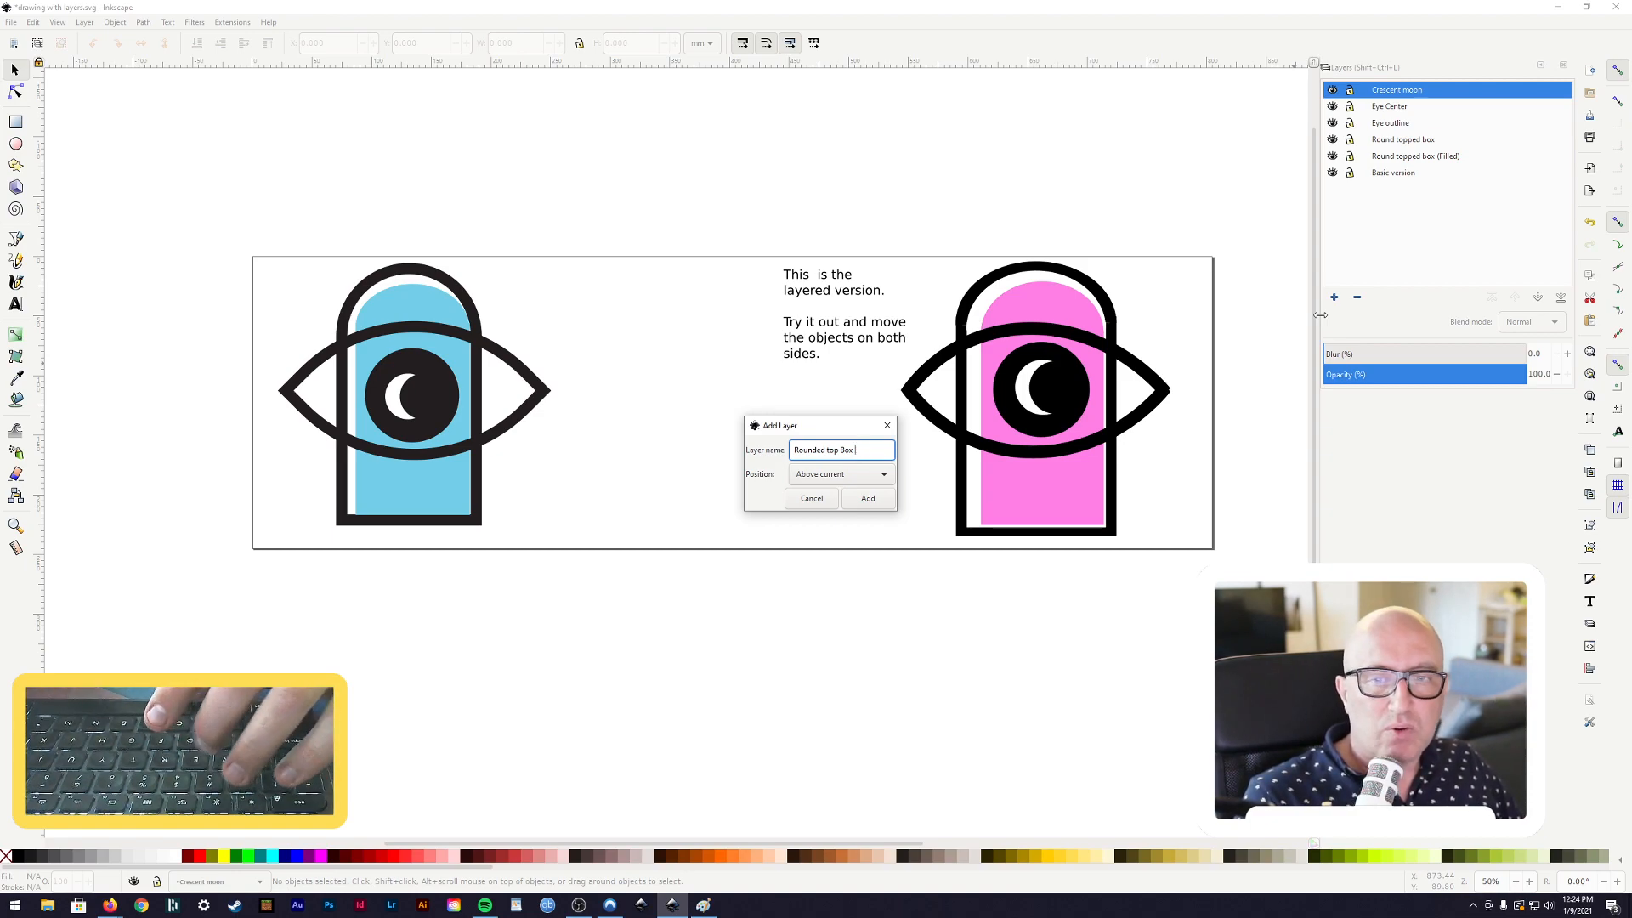
{"action": "type", "text": "Red"}
{"action": "key", "text": "Return"}
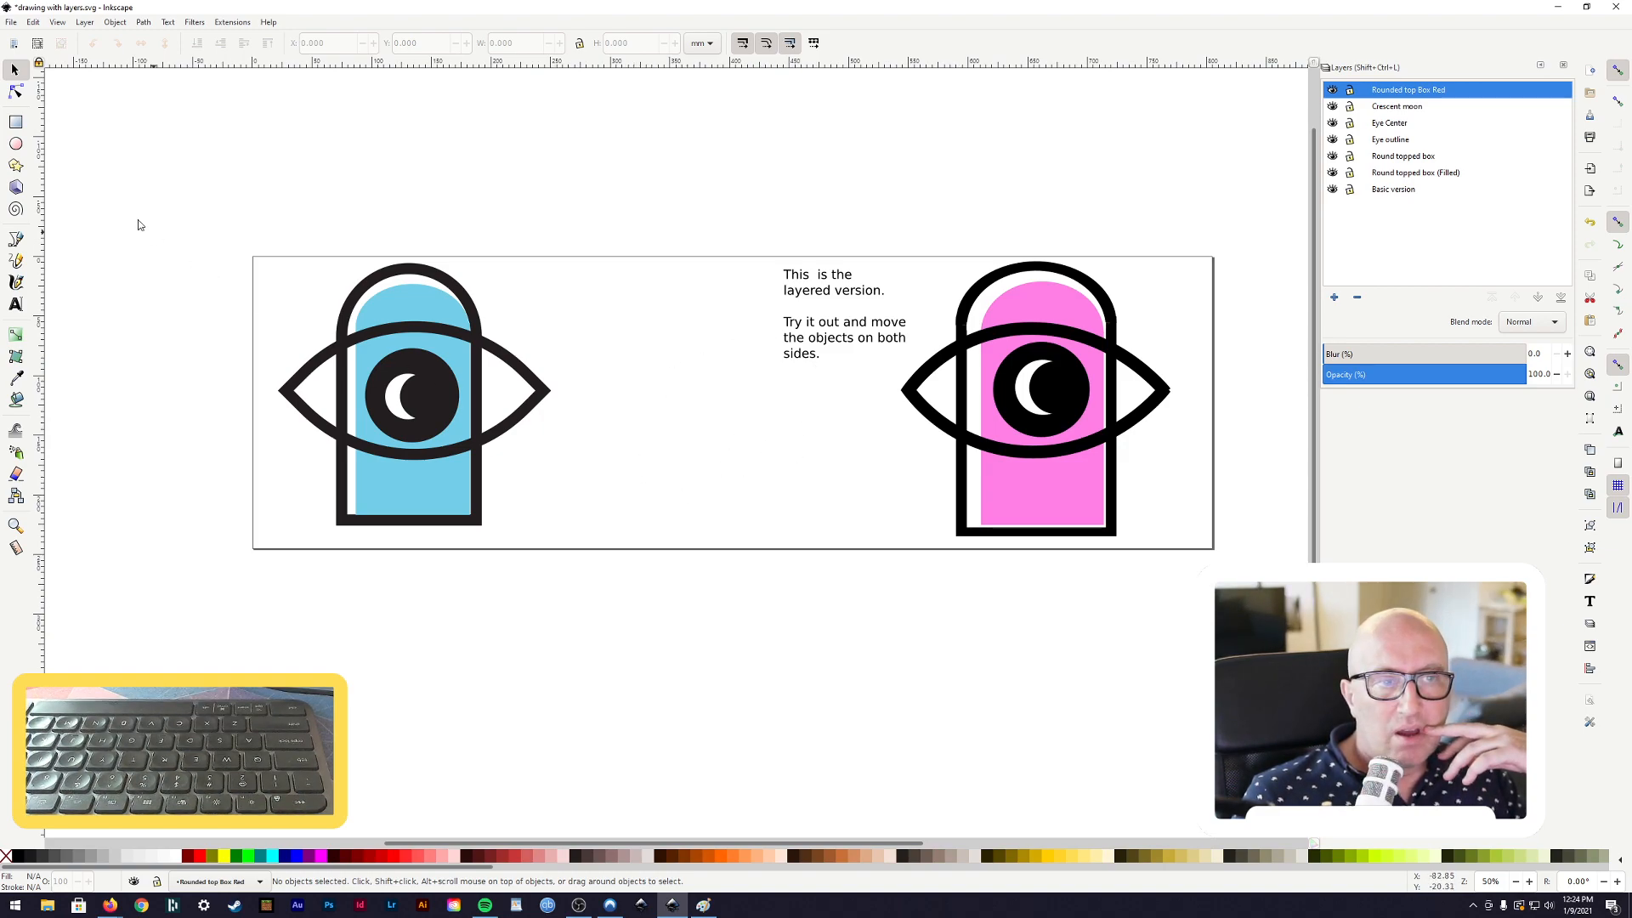
Draw a rectangle about 69 by 84 mm between the two eye drawings on the Rounded top Box Red layer
{"action": "left_click", "coordinate": [16, 124]}
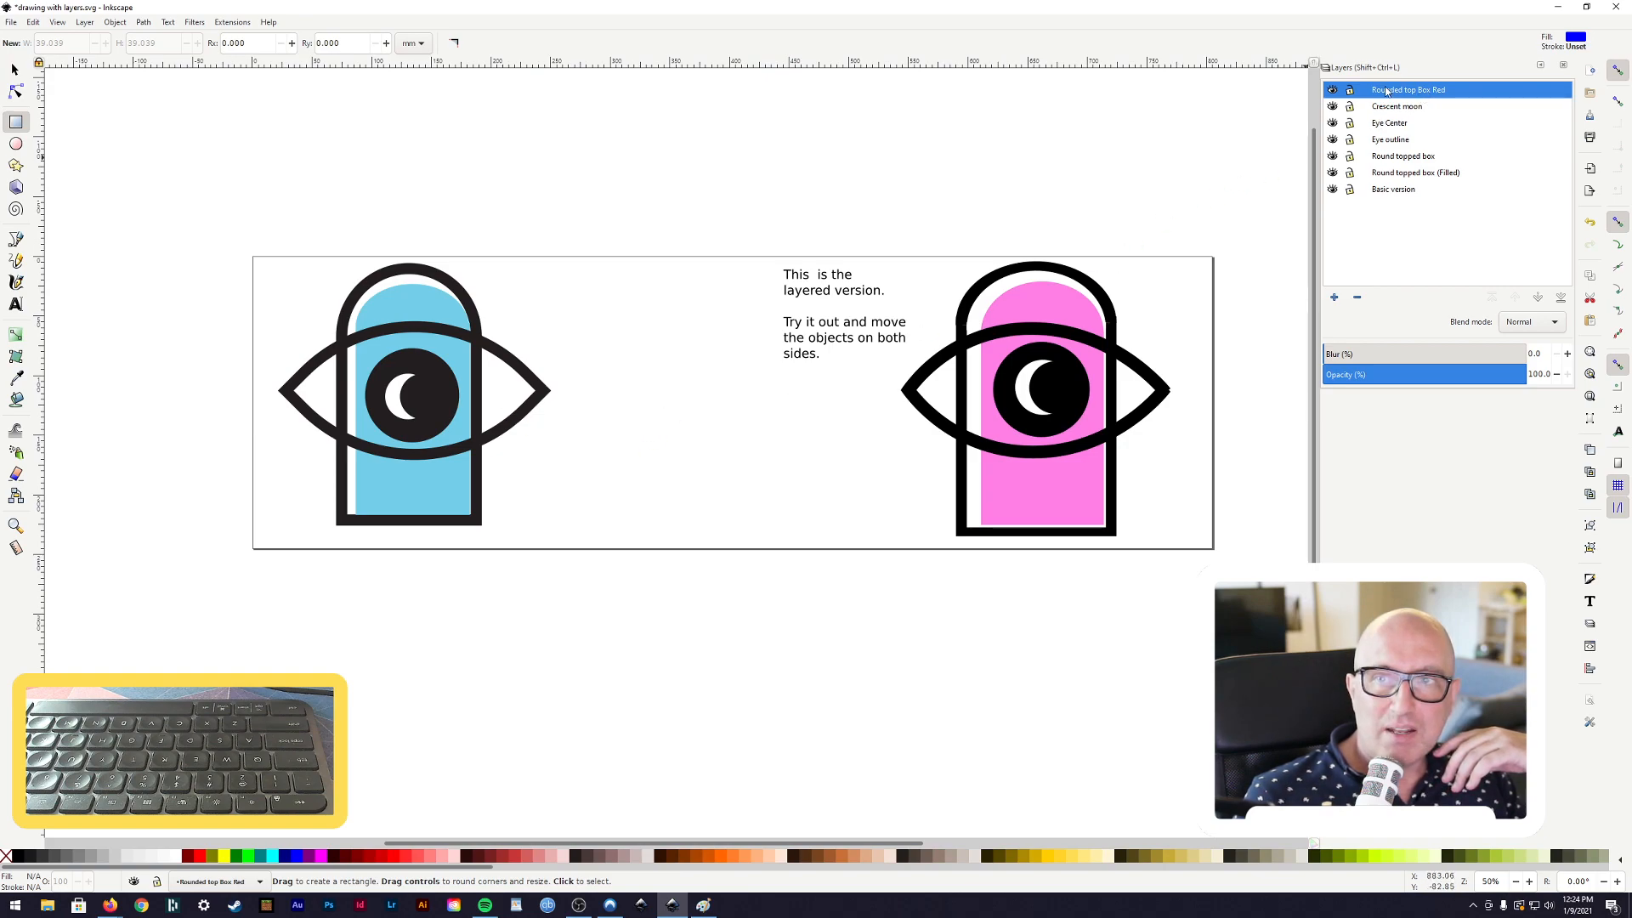
{"action": "left_click_drag", "start_coordinate": [653, 418], "coordinate": [736, 518]}
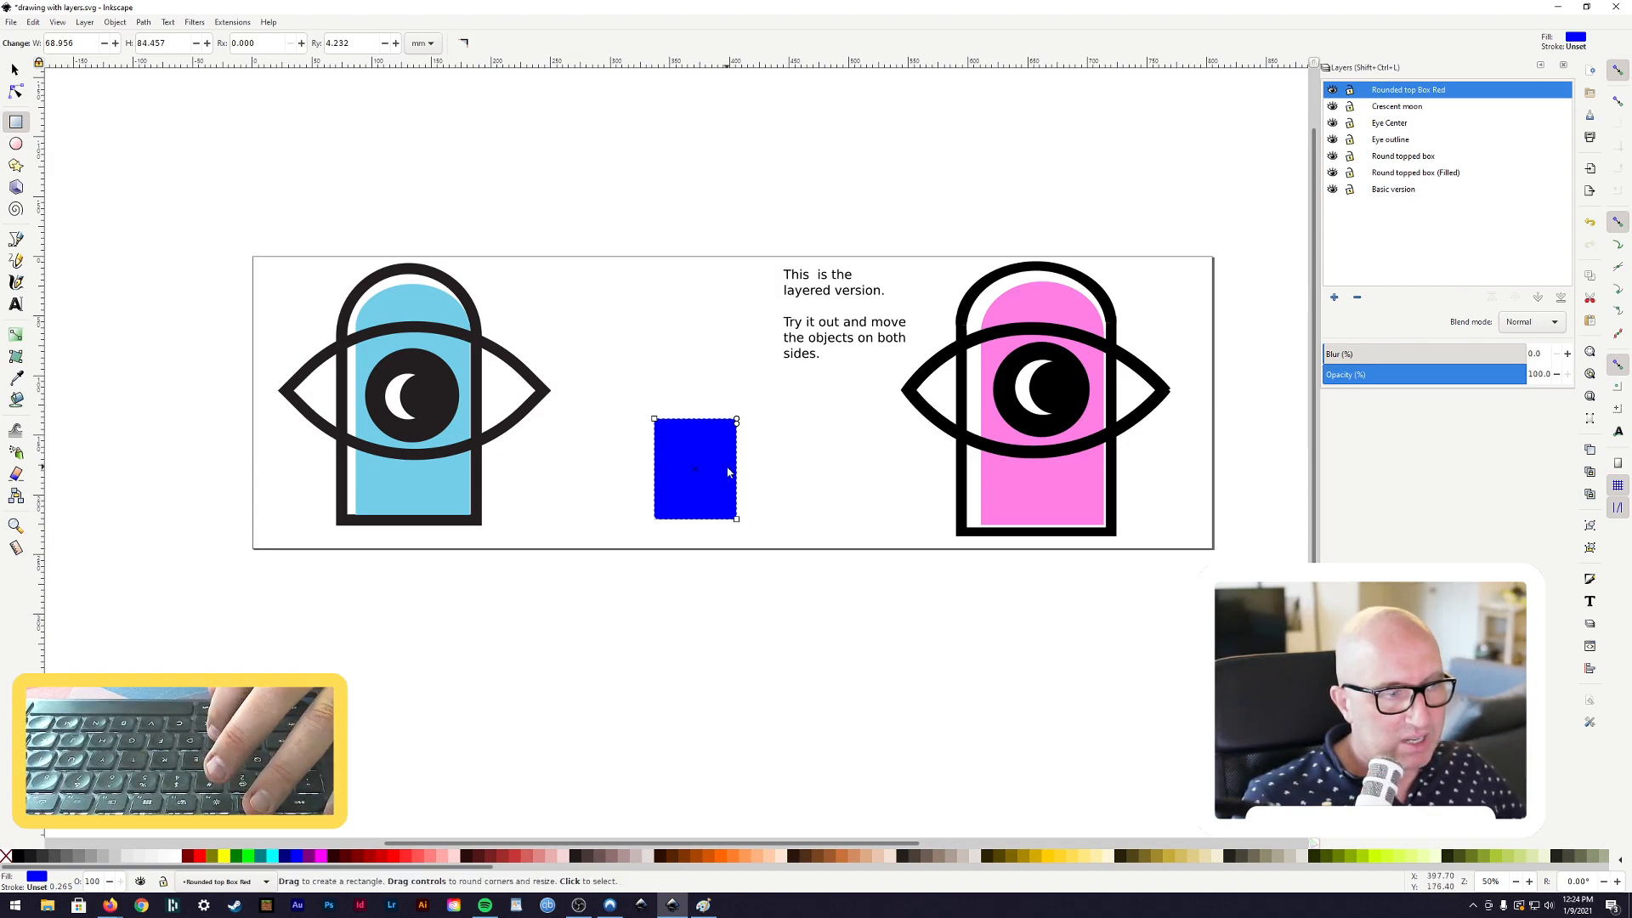
{"action": "key", "text": "s"}
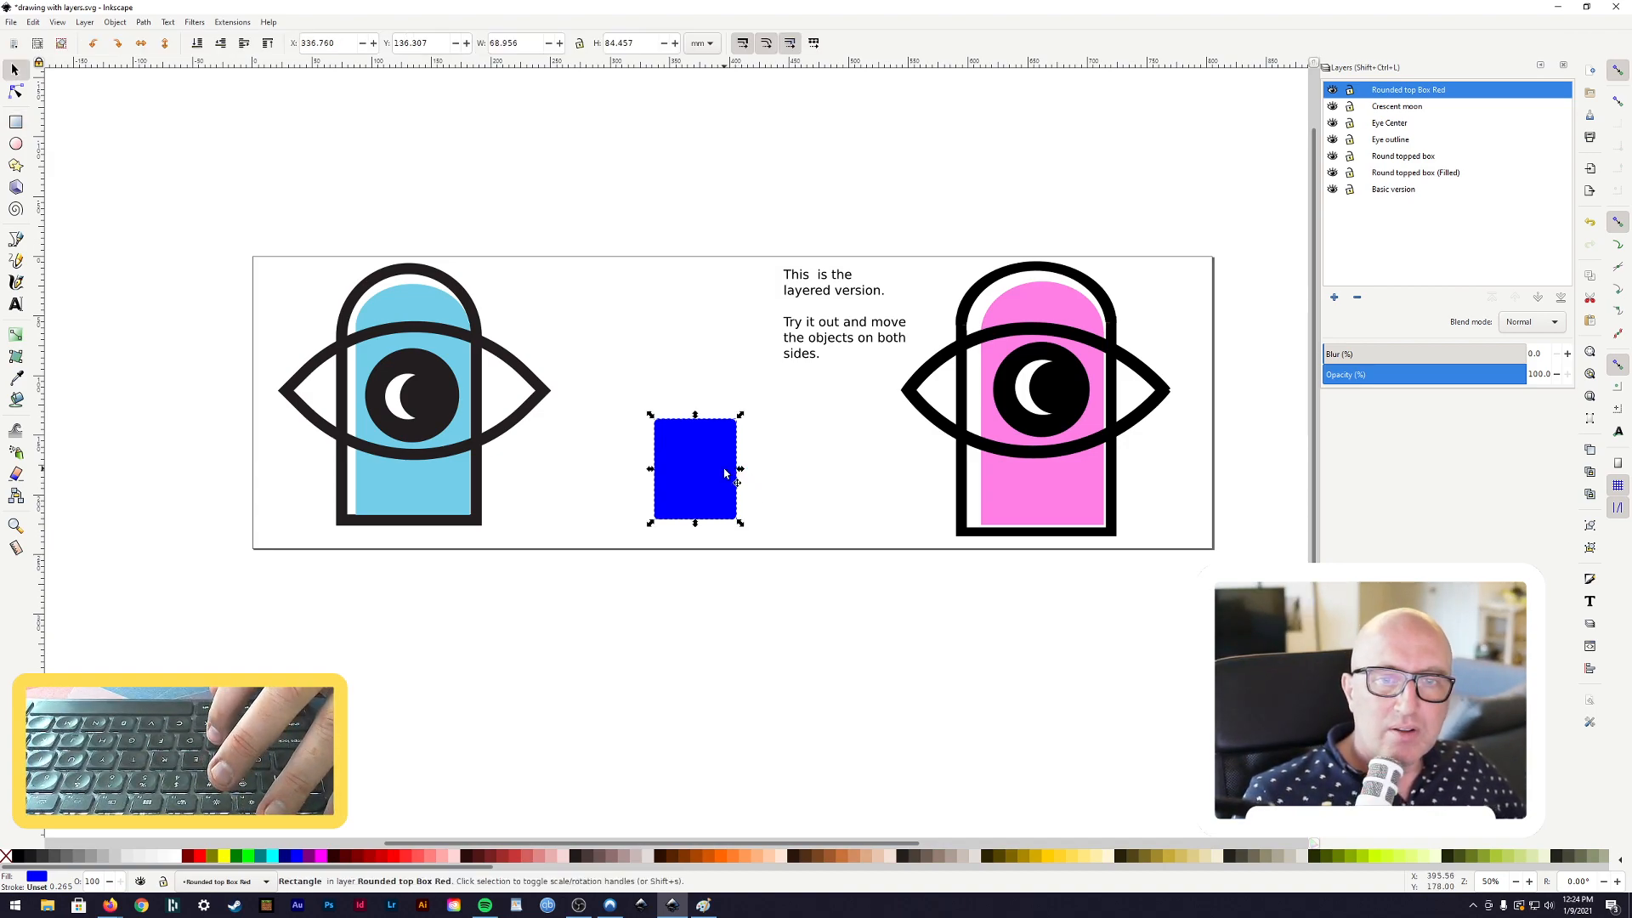
Remove the blue rectangle's corner rounding so its vertical corner radius is 0
{"action": "key", "text": "r"}
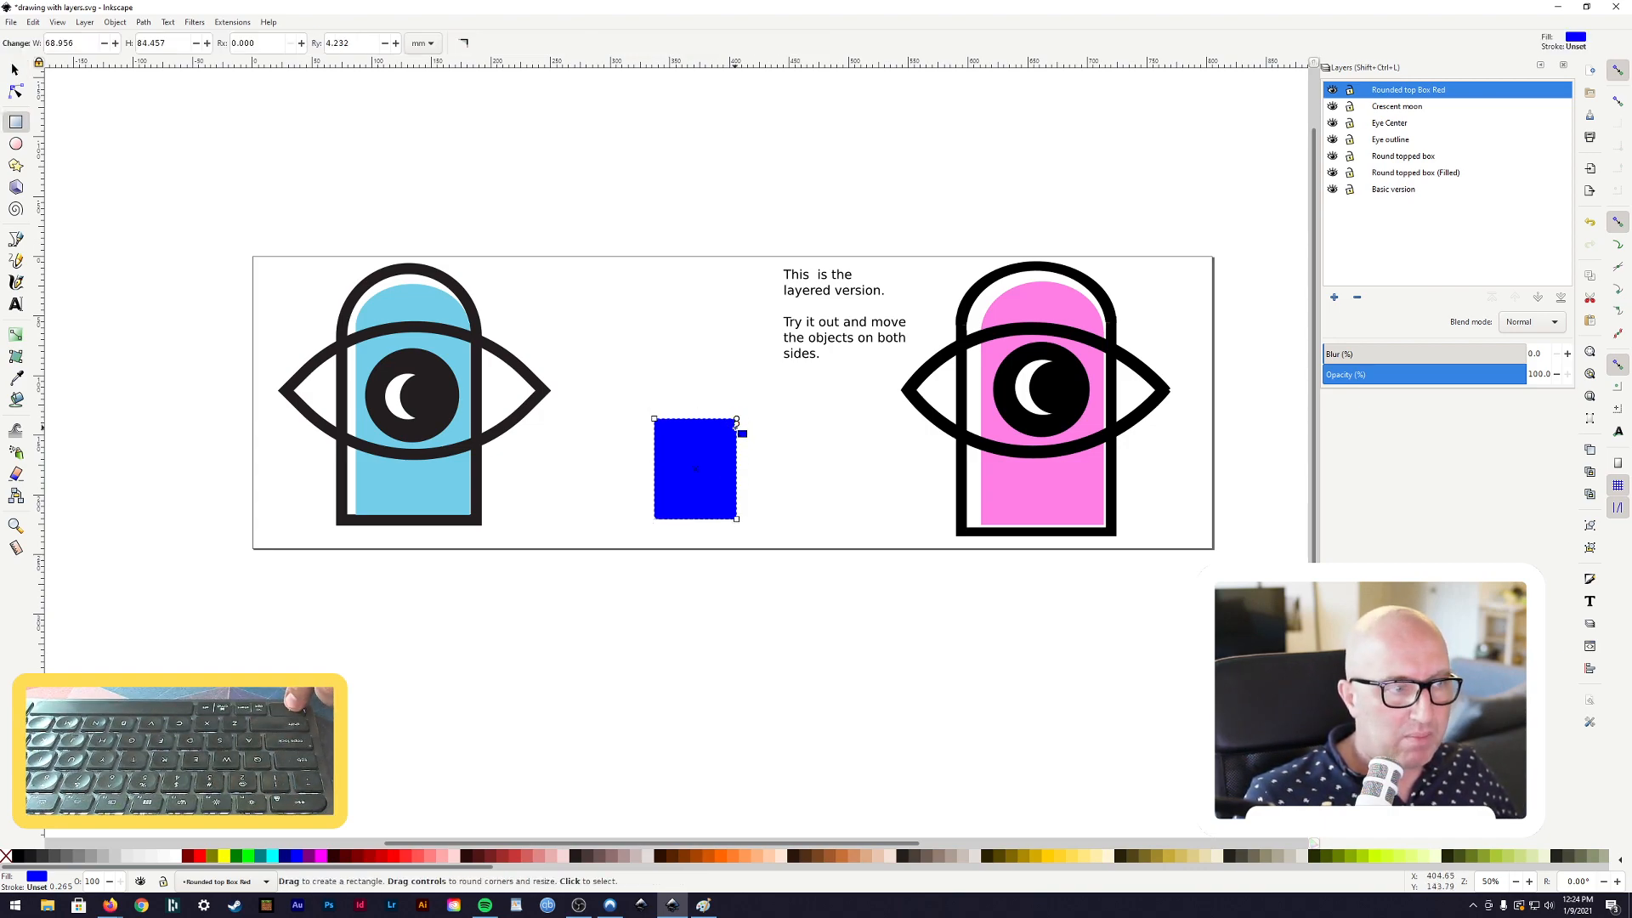
{"action": "scroll", "coordinate": [736, 422], "scroll_direction": "up", "scroll_amount": 4}
{"action": "scroll", "coordinate": [736, 429], "scroll_direction": "up", "scroll_amount": 2}
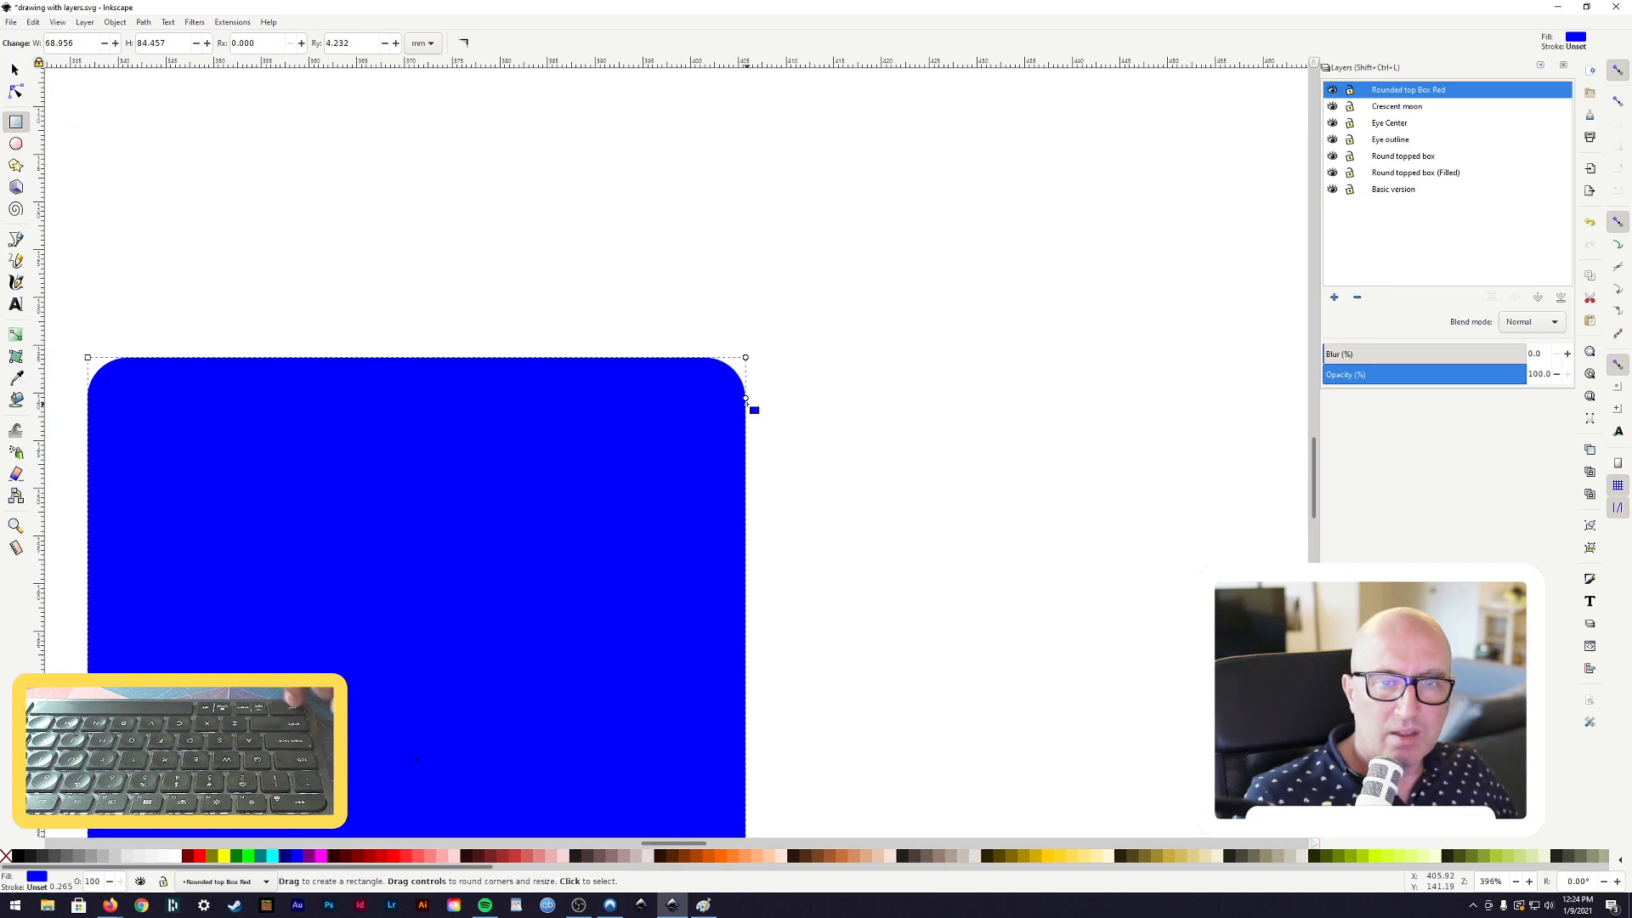
{"action": "left_click_drag", "start_coordinate": [746, 398], "coordinate": [747, 361]}
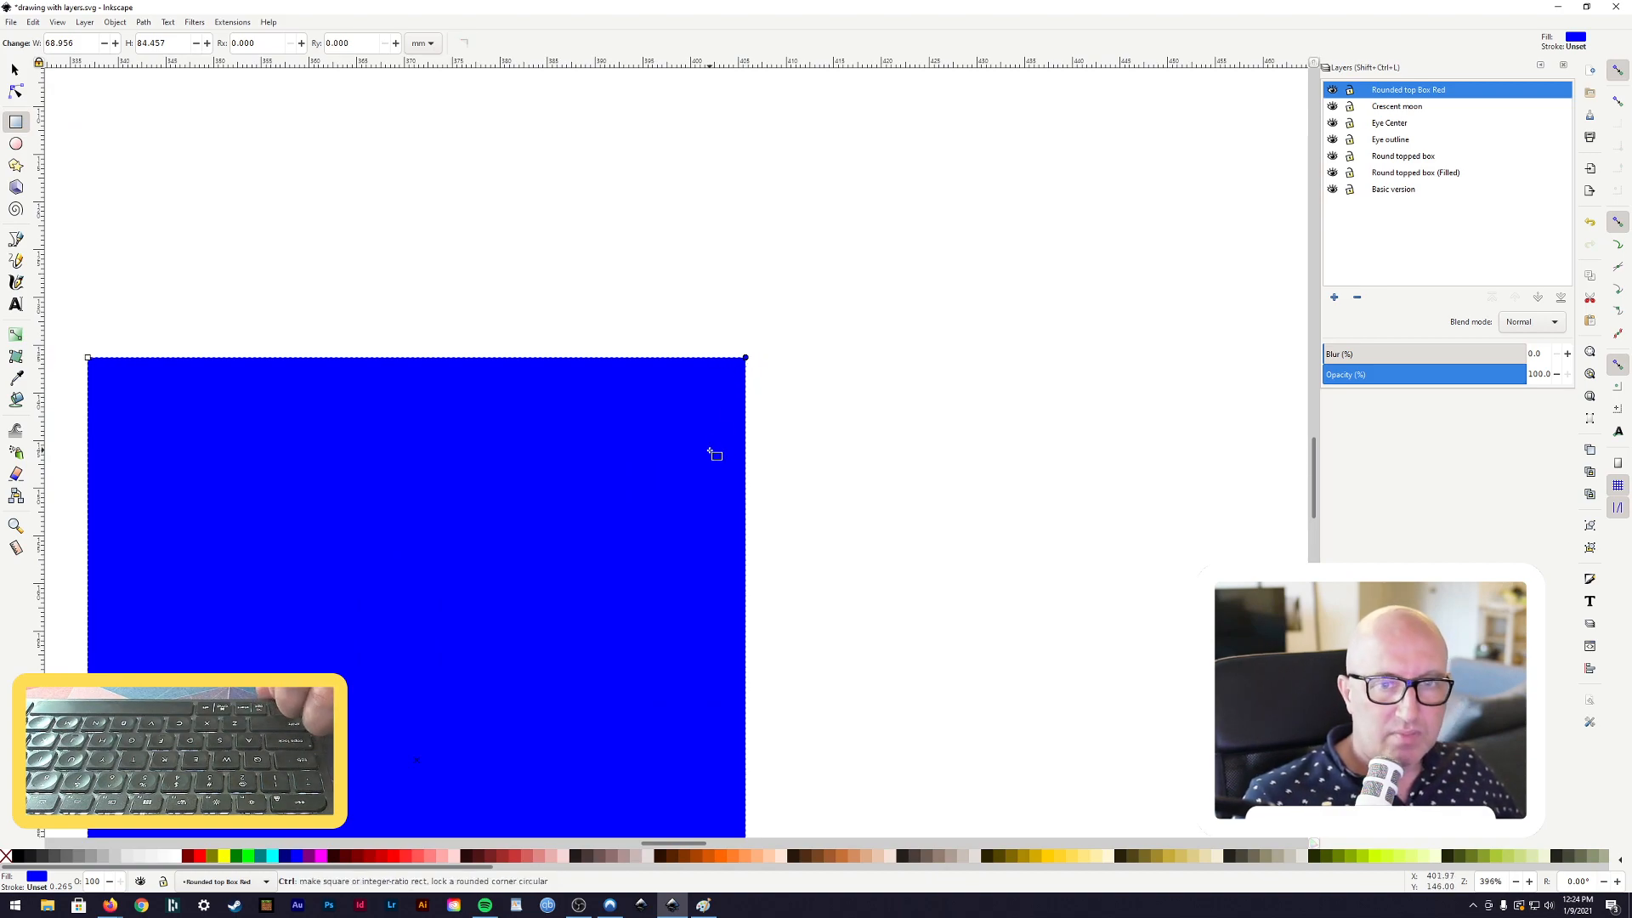
{"action": "scroll", "coordinate": [712, 453], "scroll_direction": "down", "scroll_amount": 5}
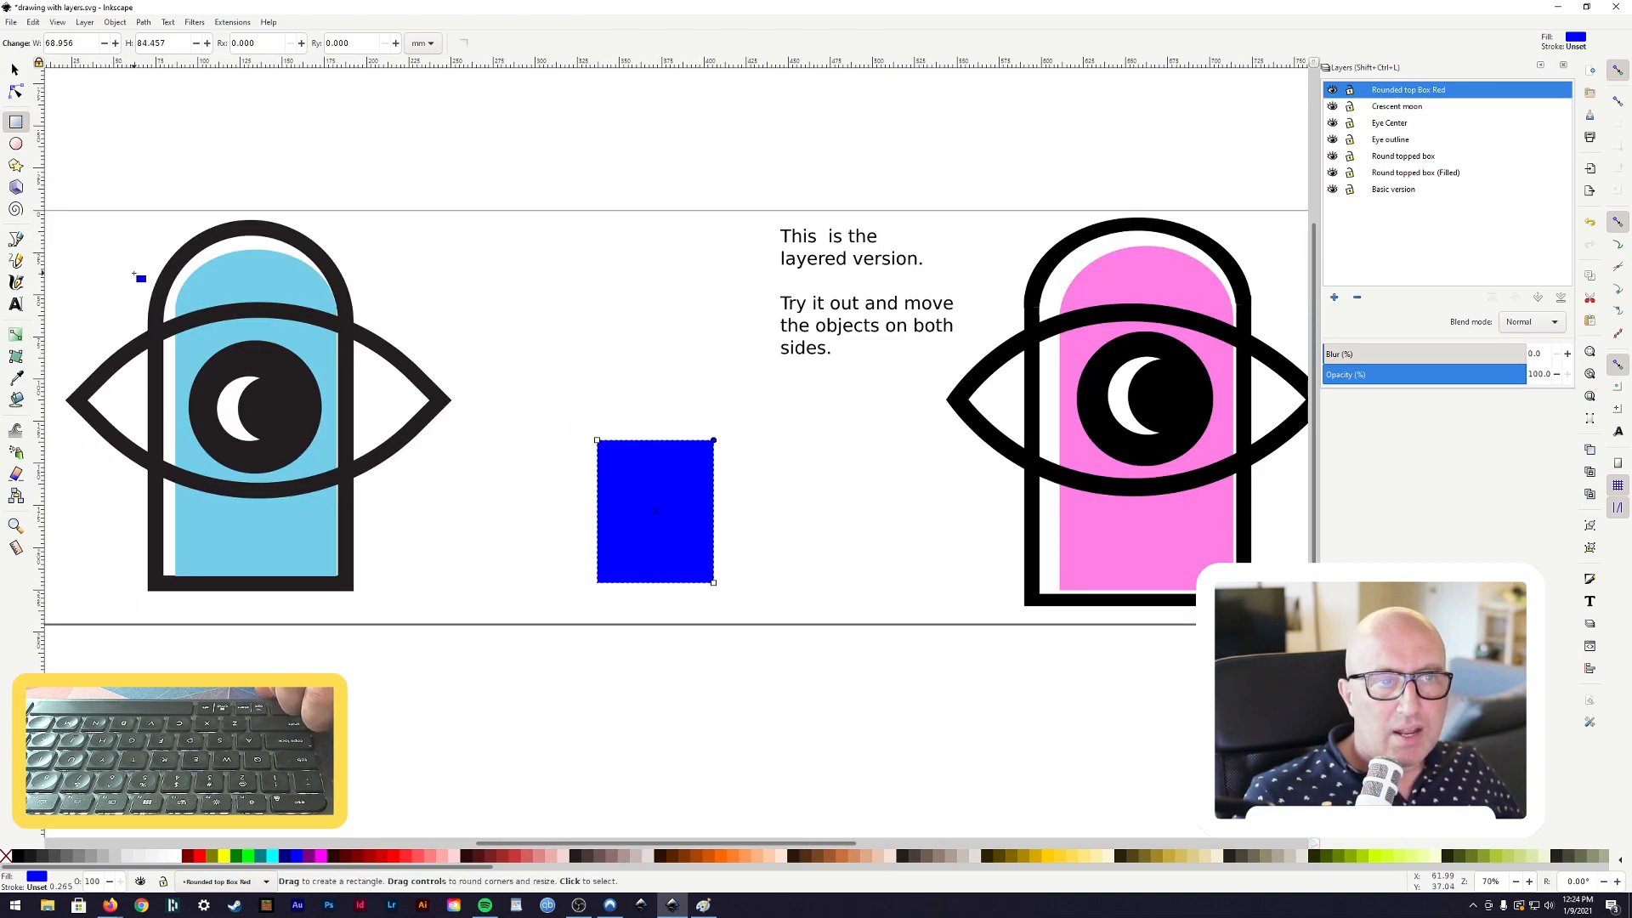
Draw an ellipse about 69 by 45 mm across the blue rectangle's upper edge, matching its width
{"action": "key", "text": "e"}
{"action": "left_click_drag", "start_coordinate": [598, 400], "coordinate": [713, 482]}
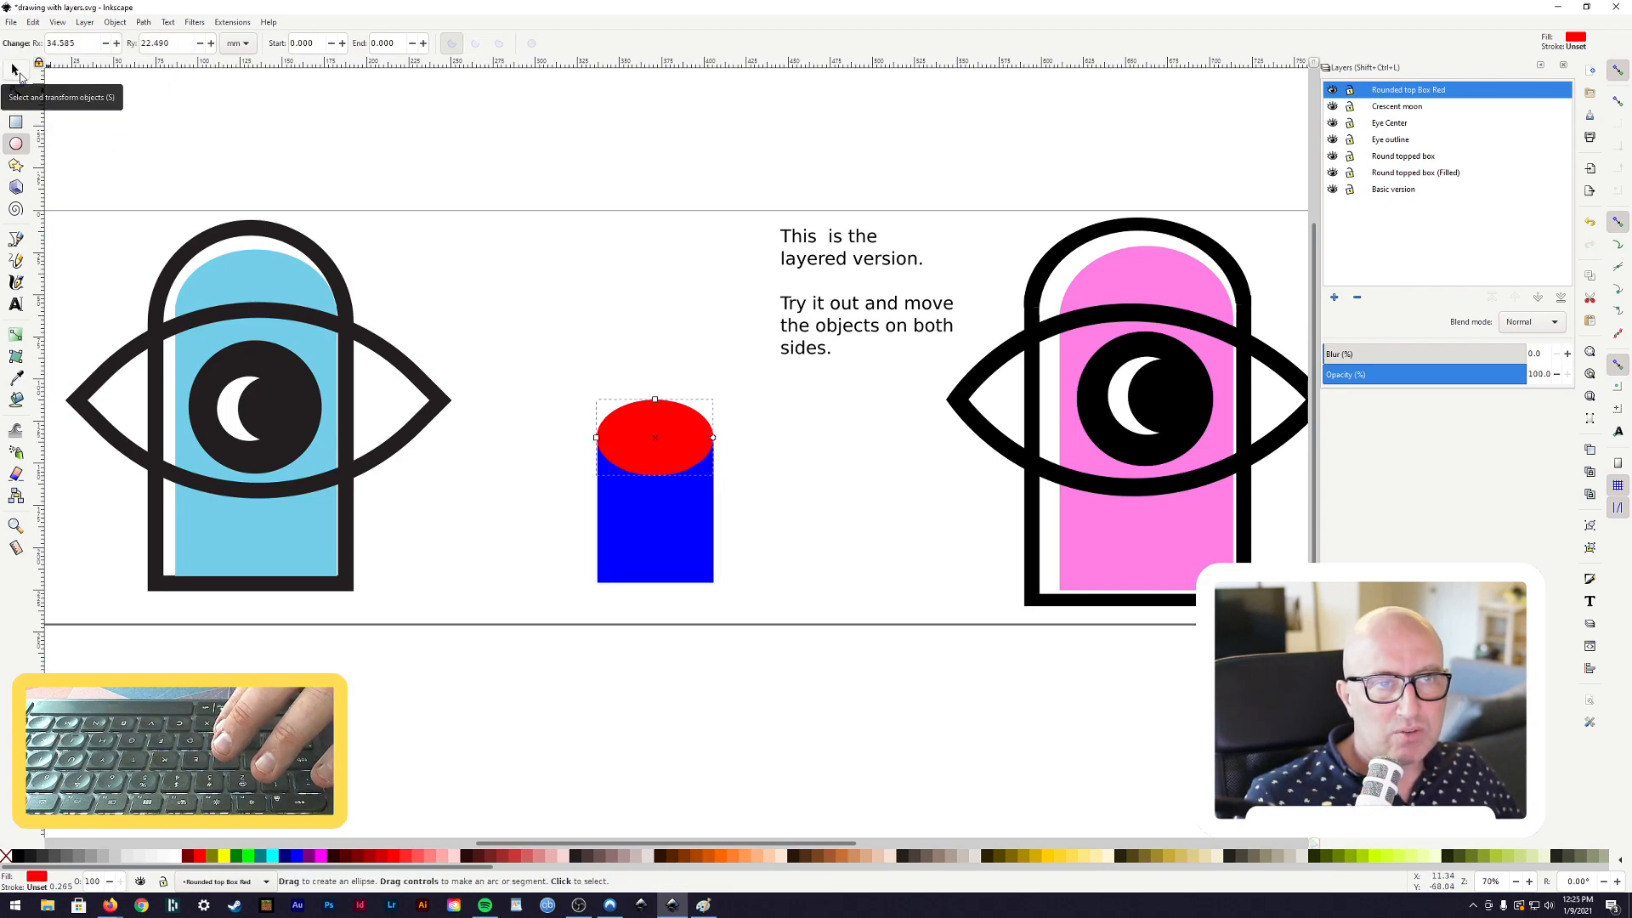
{"action": "left_click", "coordinate": [17, 73]}
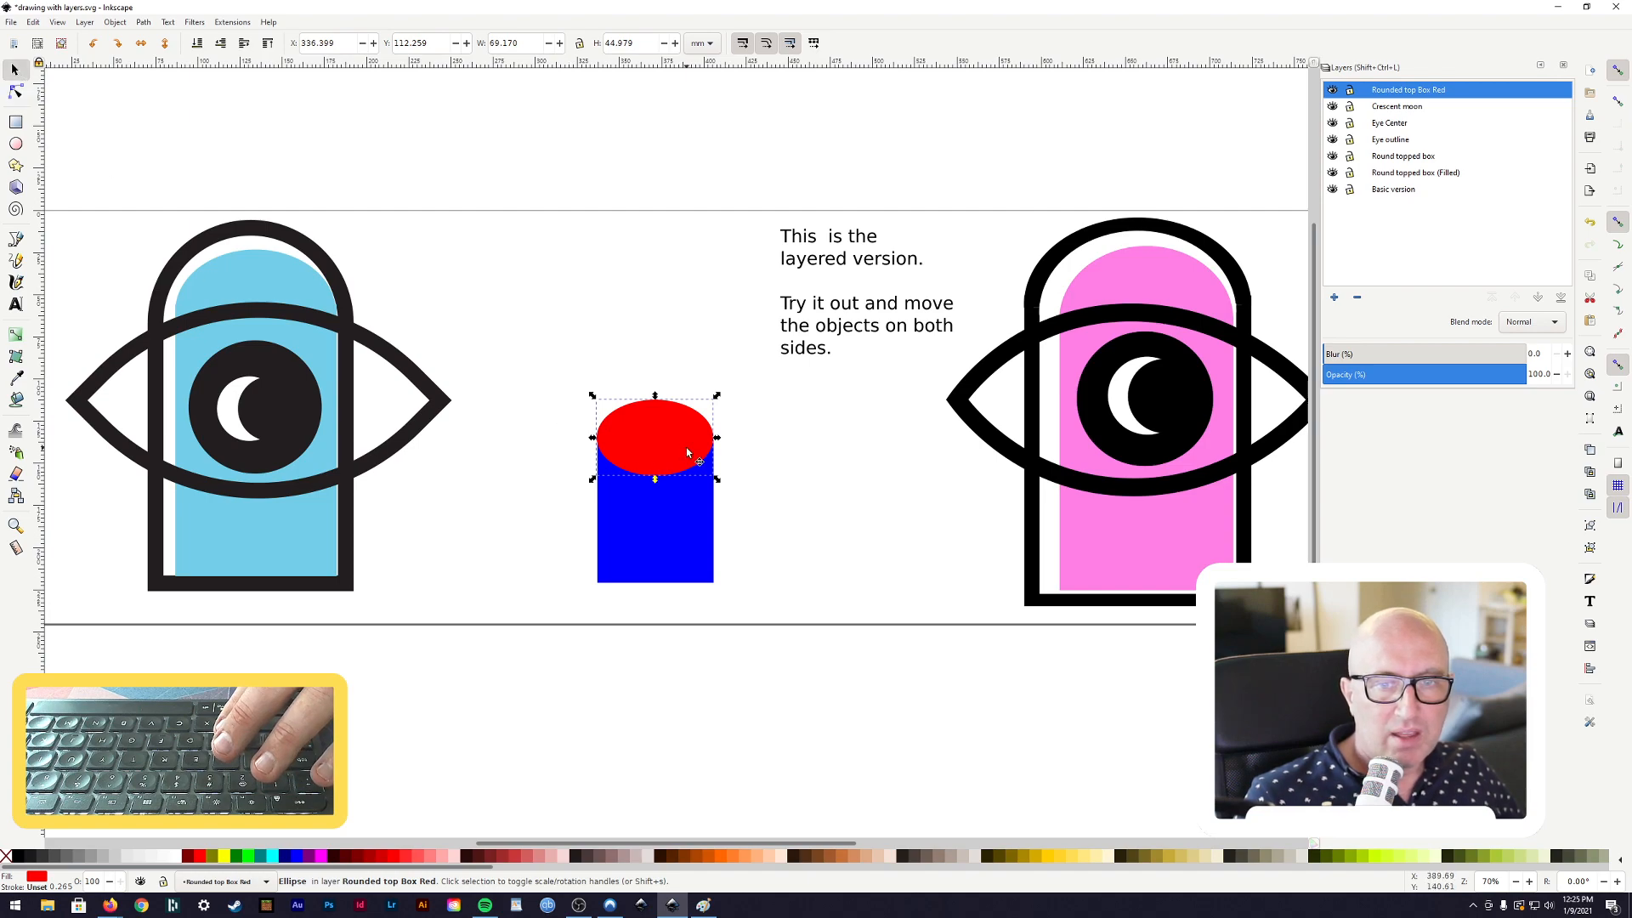
Cut the red ellipse to a 180-degree arc and flip it upward to form a dome on the rectangle
{"action": "key", "text": "e"}
{"action": "left_click_drag", "start_coordinate": [721, 446], "coordinate": [597, 440]}
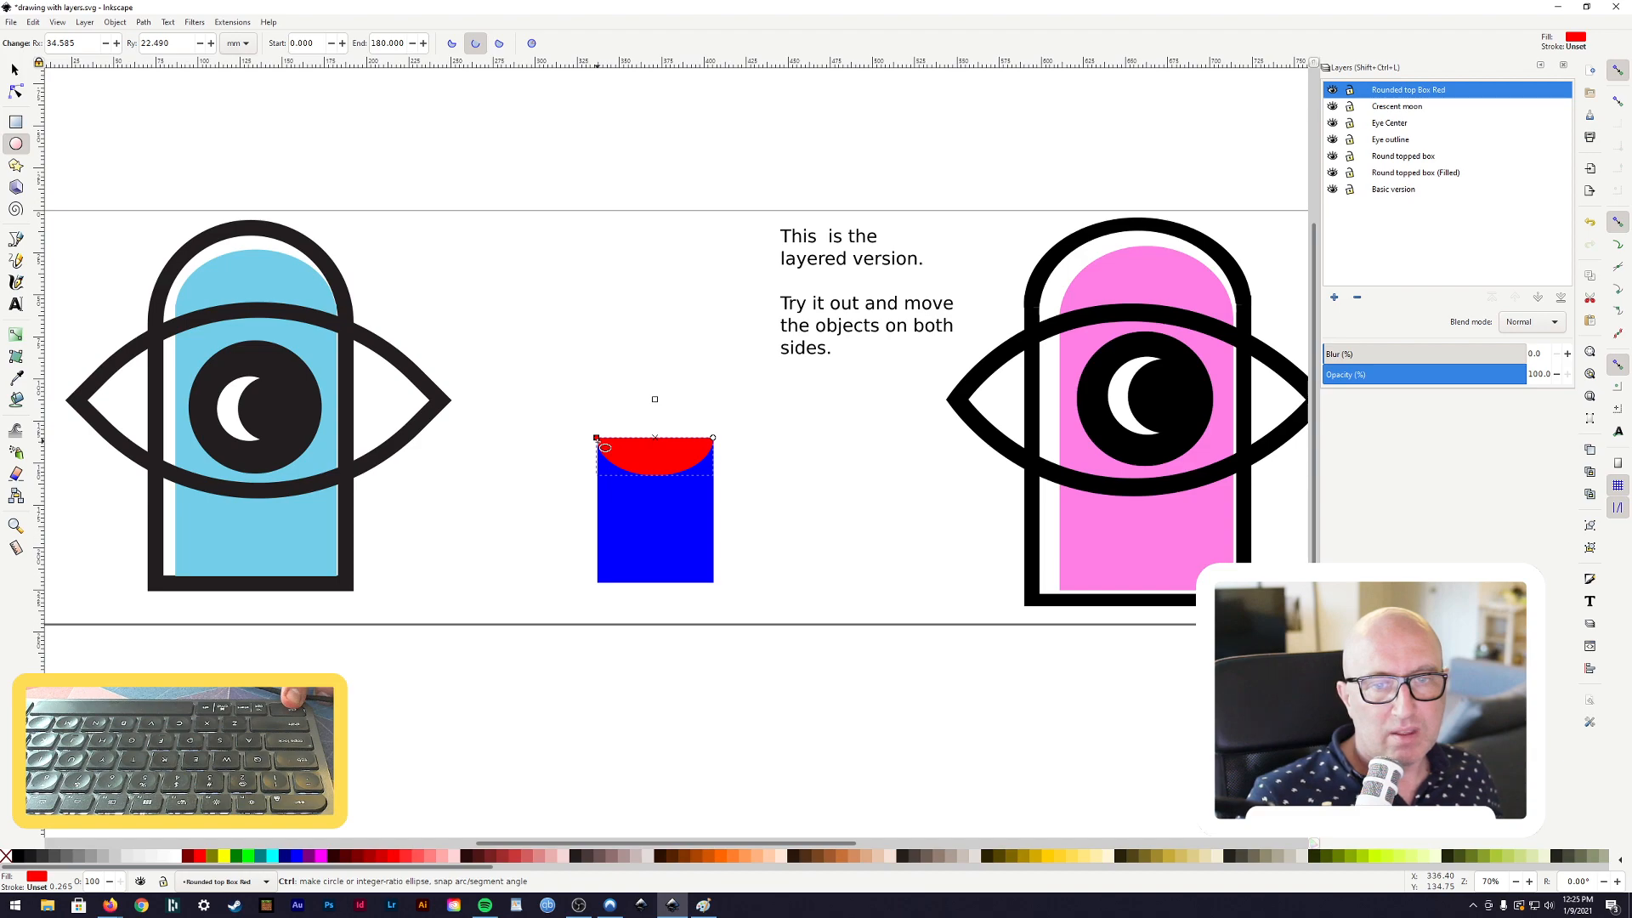
{"action": "key", "text": "s"}
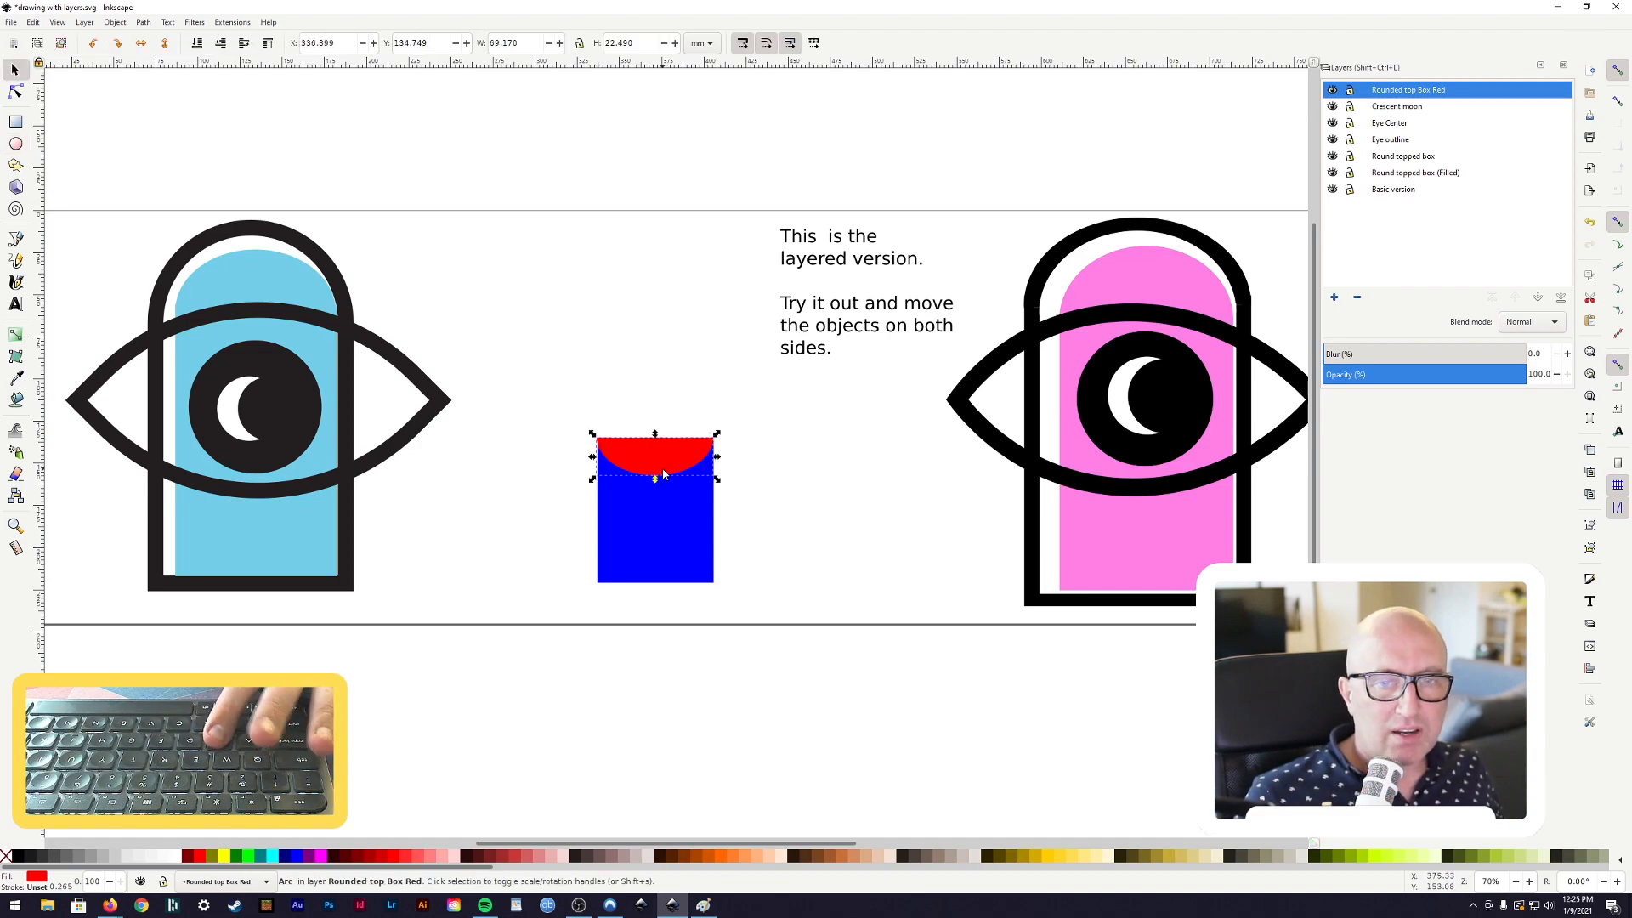
{"action": "left_click_drag", "start_coordinate": [655, 481], "coordinate": [664, 428]}
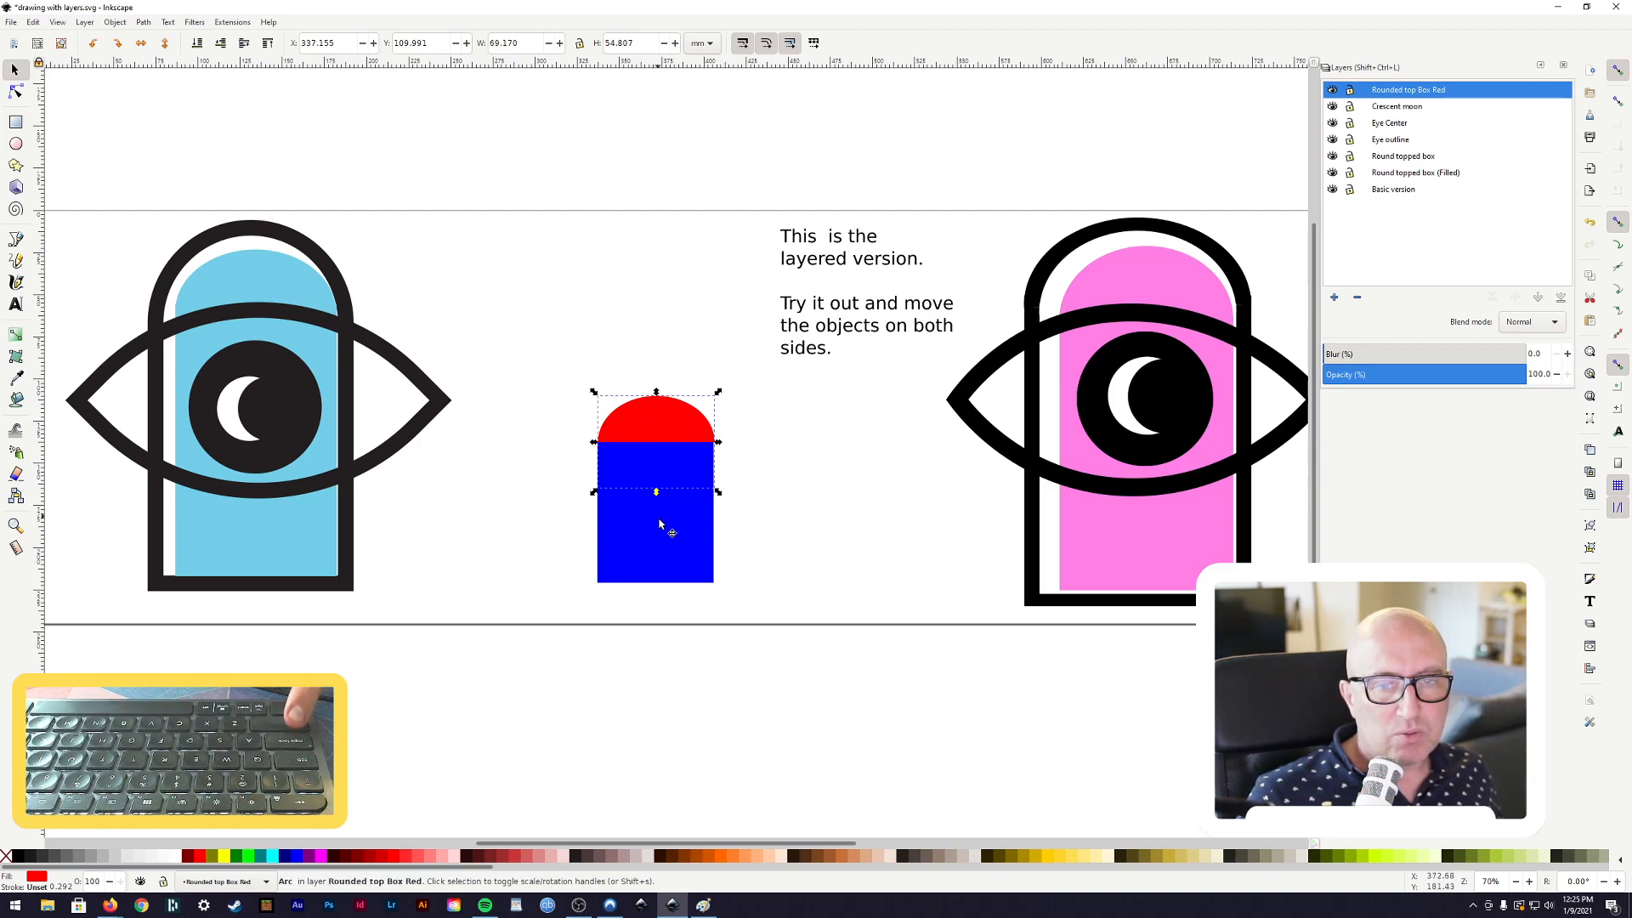
Group the red dome with the blue rectangle and give the group a #D40000 stroke and fill
{"action": "key", "text": "shift"}
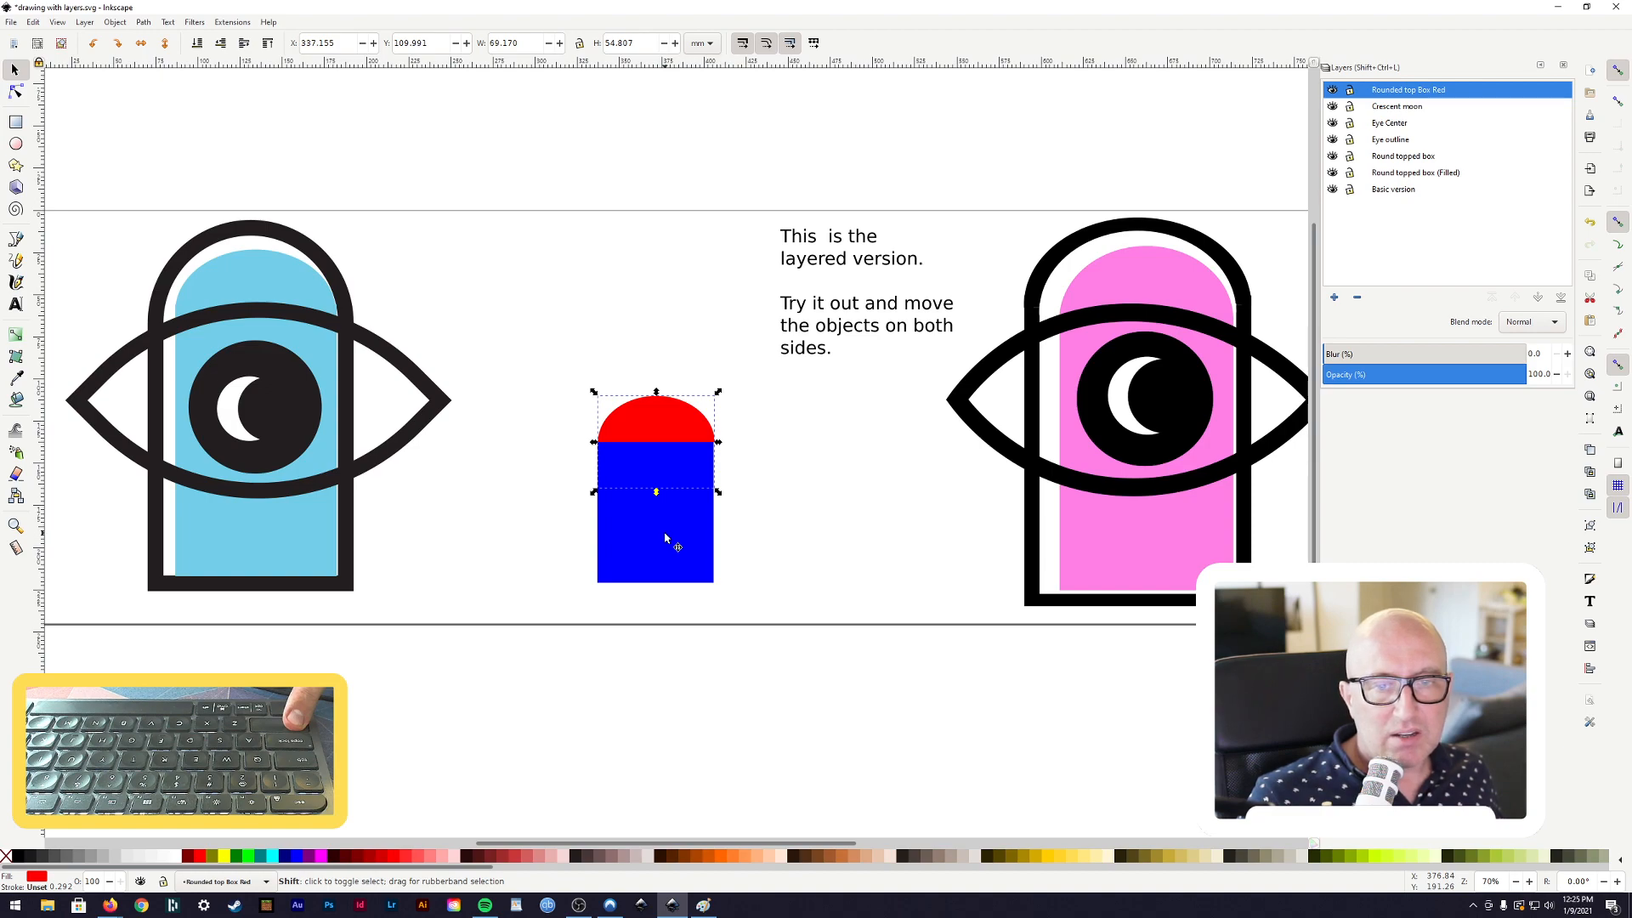
{"action": "left_click", "coordinate": [665, 539], "text": "shift"}
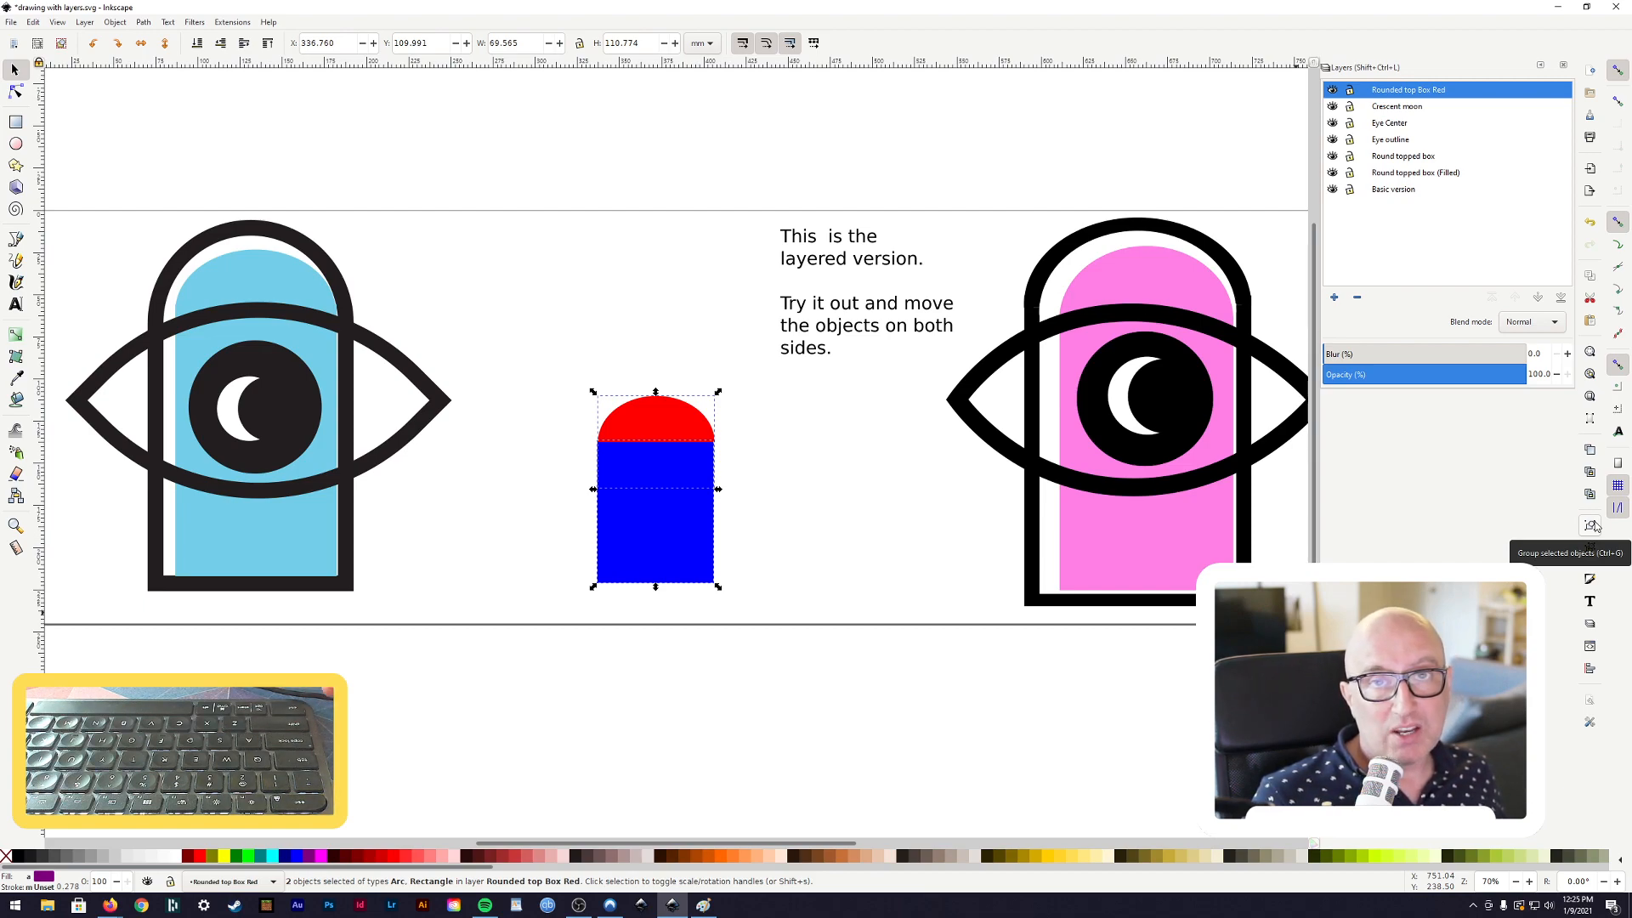
{"action": "key", "text": "ctrl"}
{"action": "key", "text": "ctrl+g"}
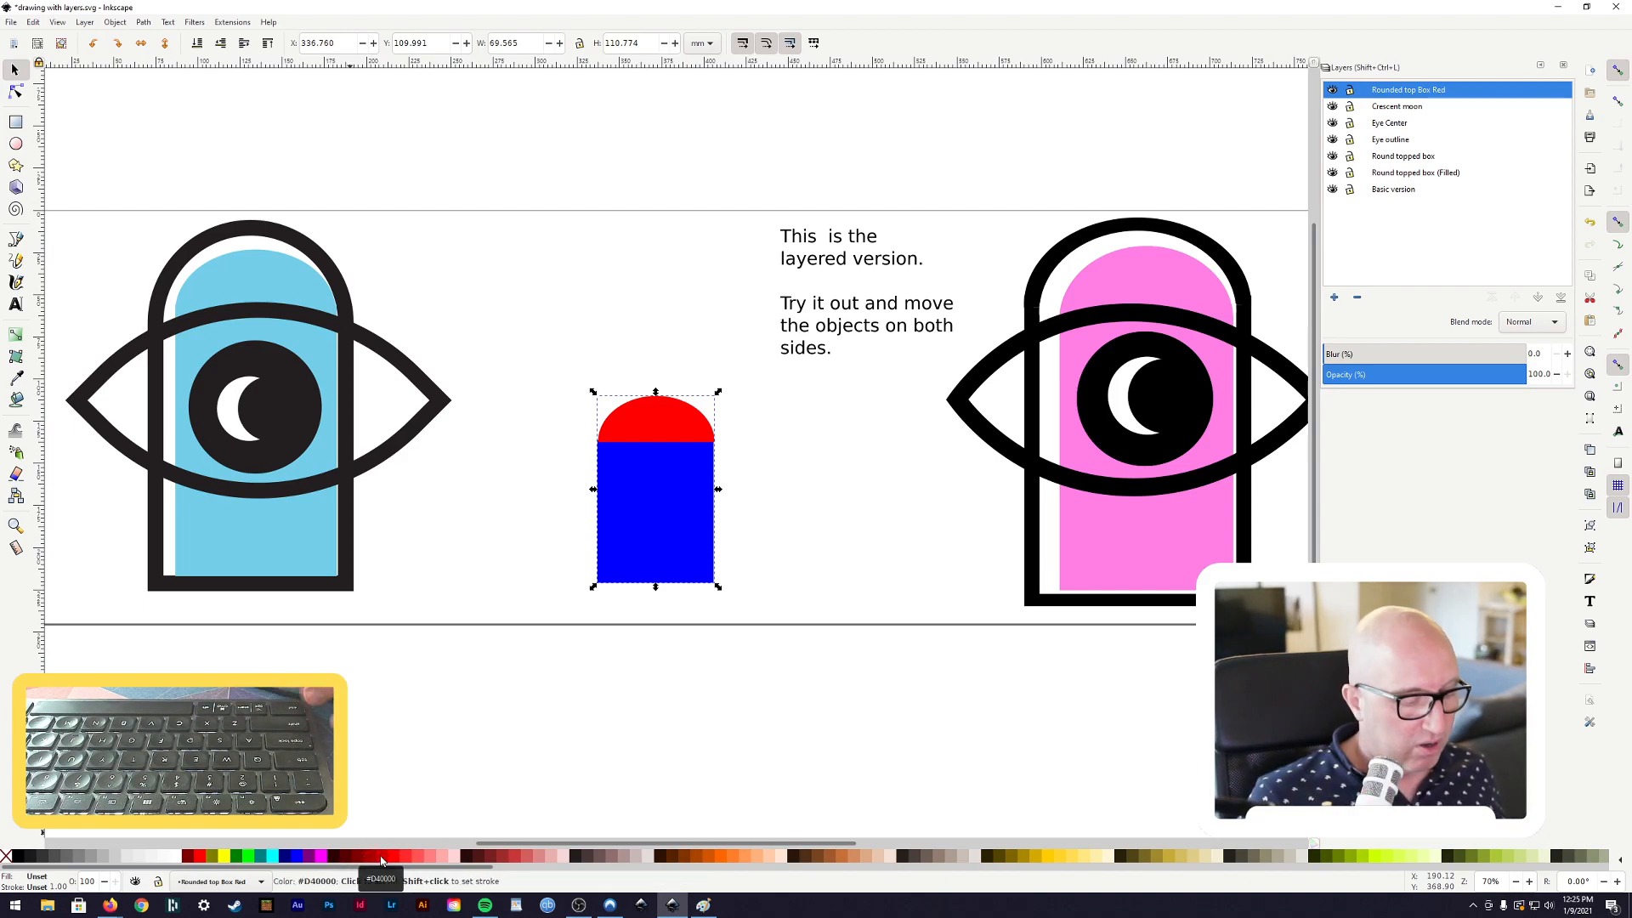
{"action": "left_click", "coordinate": [382, 861], "text": "shift"}
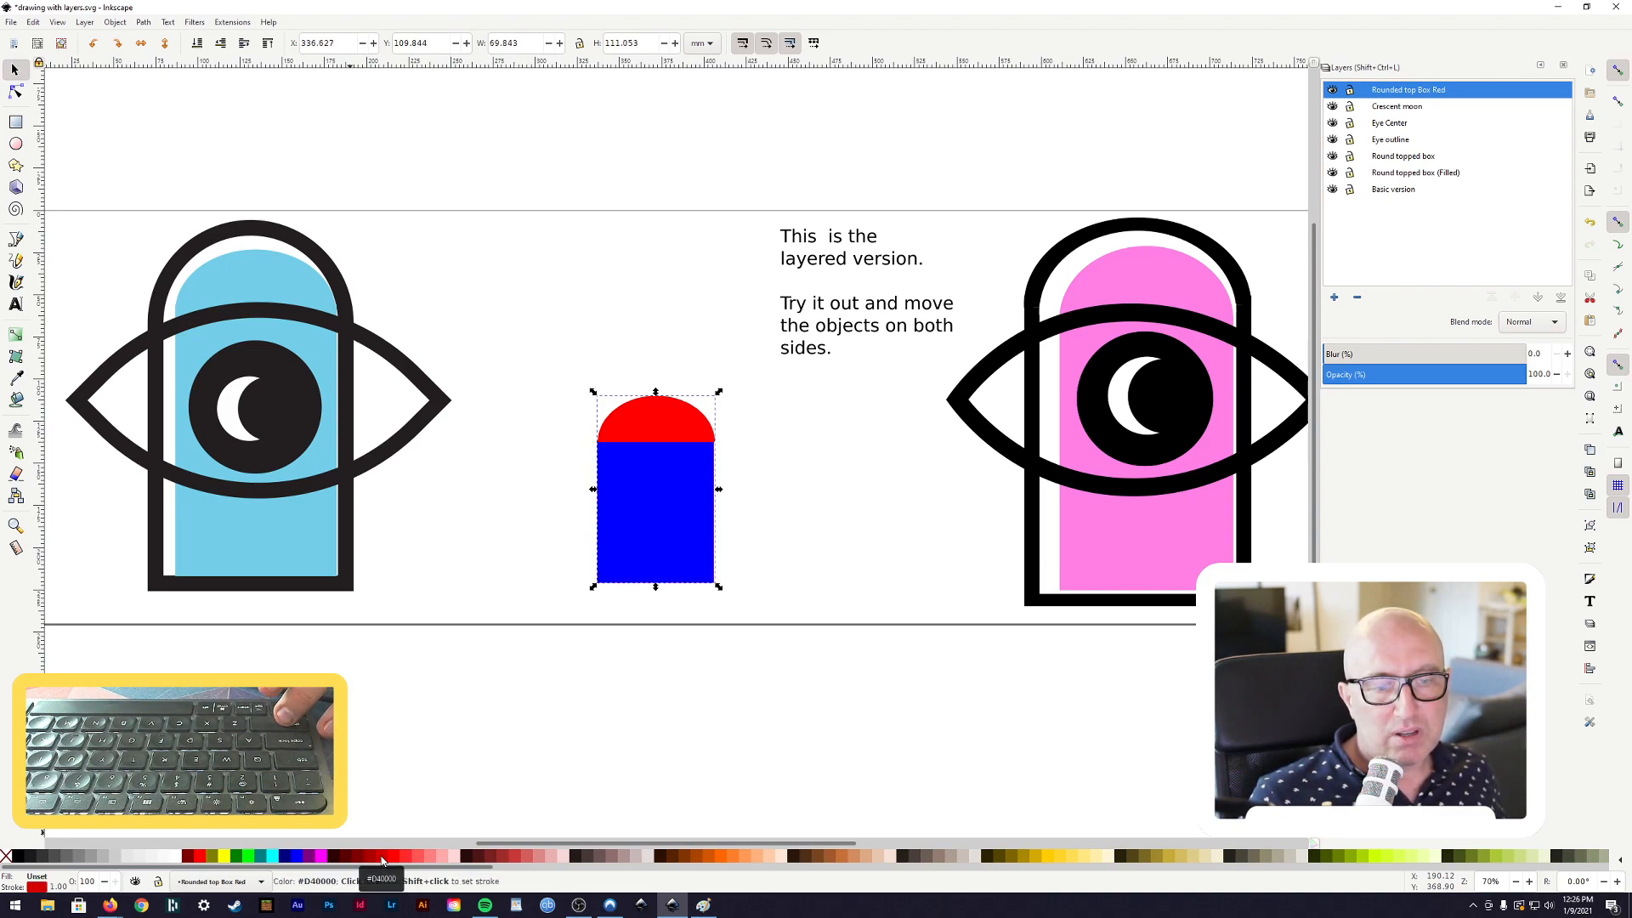
{"action": "left_click", "coordinate": [381, 861]}
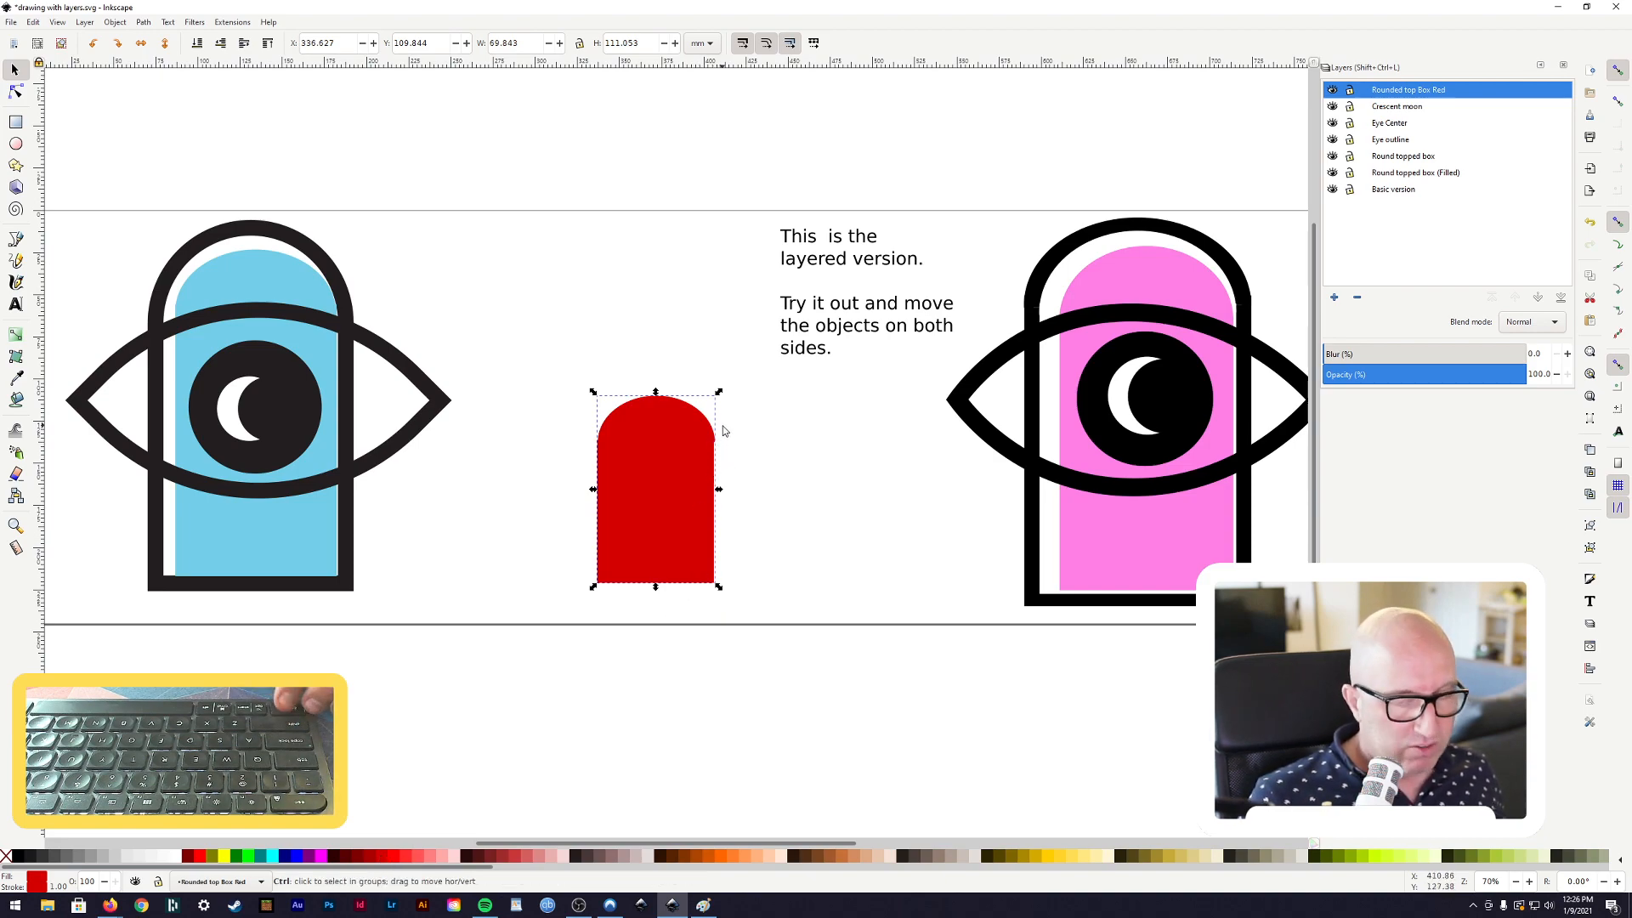
Enlarge the red round-topped group to about 107 by 178 mm and shift it slightly between the two eye drawings
{"action": "scroll", "coordinate": [720, 432], "scroll_direction": "up", "scroll_amount": 5, "text": "ctrl"}
{"action": "scroll", "coordinate": [675, 494], "scroll_direction": "down", "scroll_amount": 4, "text": "ctrl"}
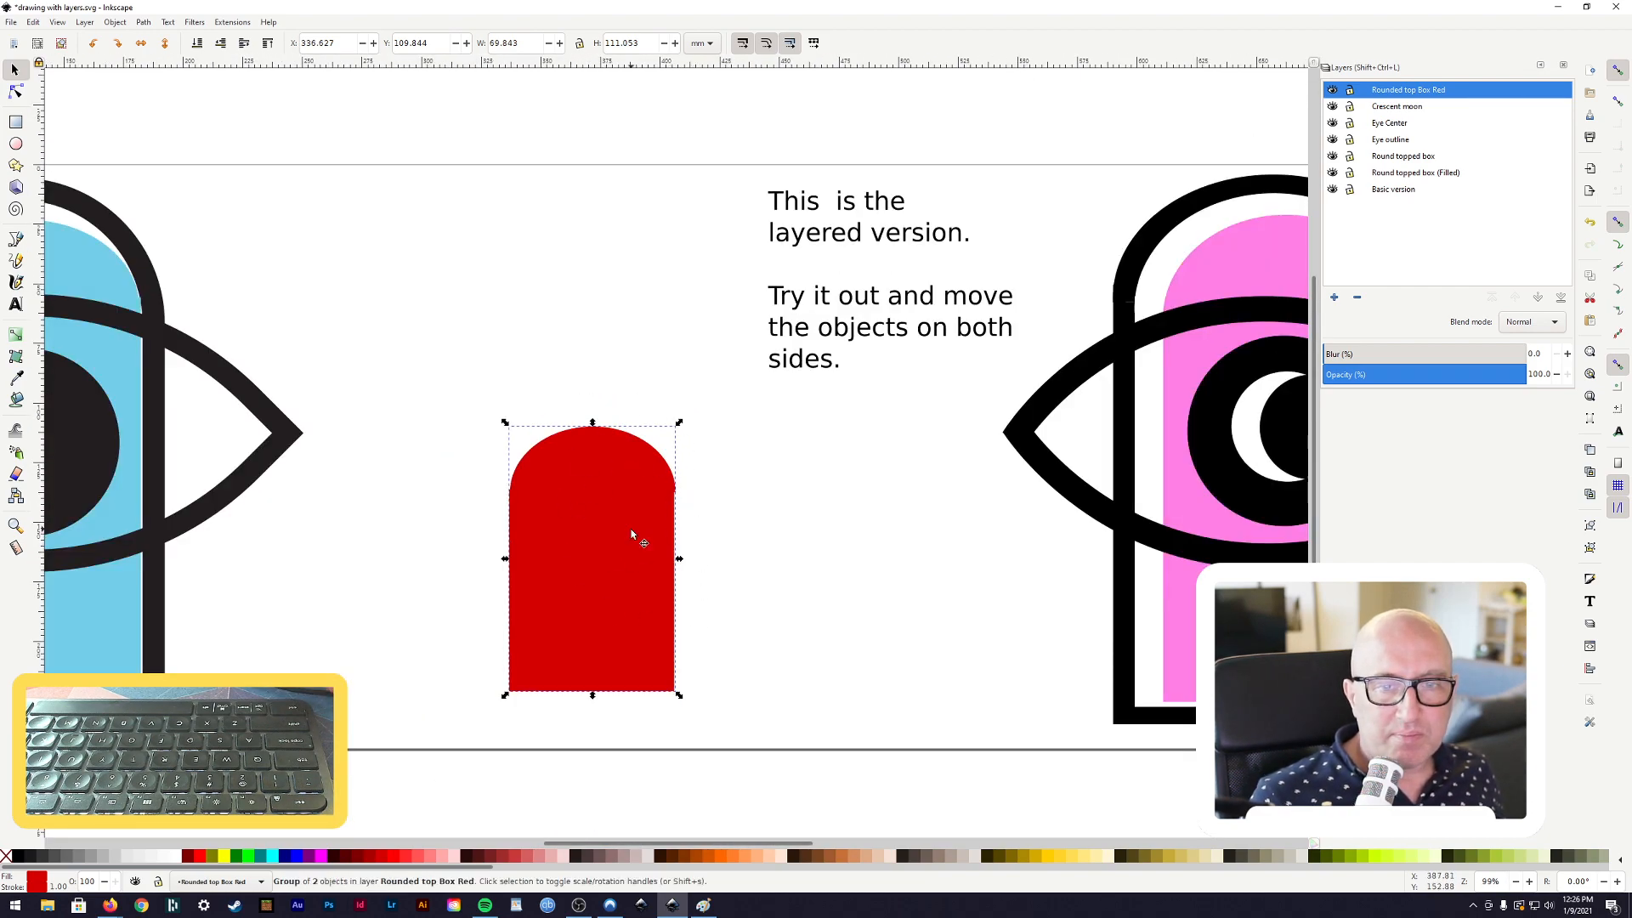
{"action": "left_click_drag", "start_coordinate": [505, 423], "coordinate": [418, 263]}
{"action": "left_click_drag", "start_coordinate": [545, 534], "coordinate": [538, 538]}
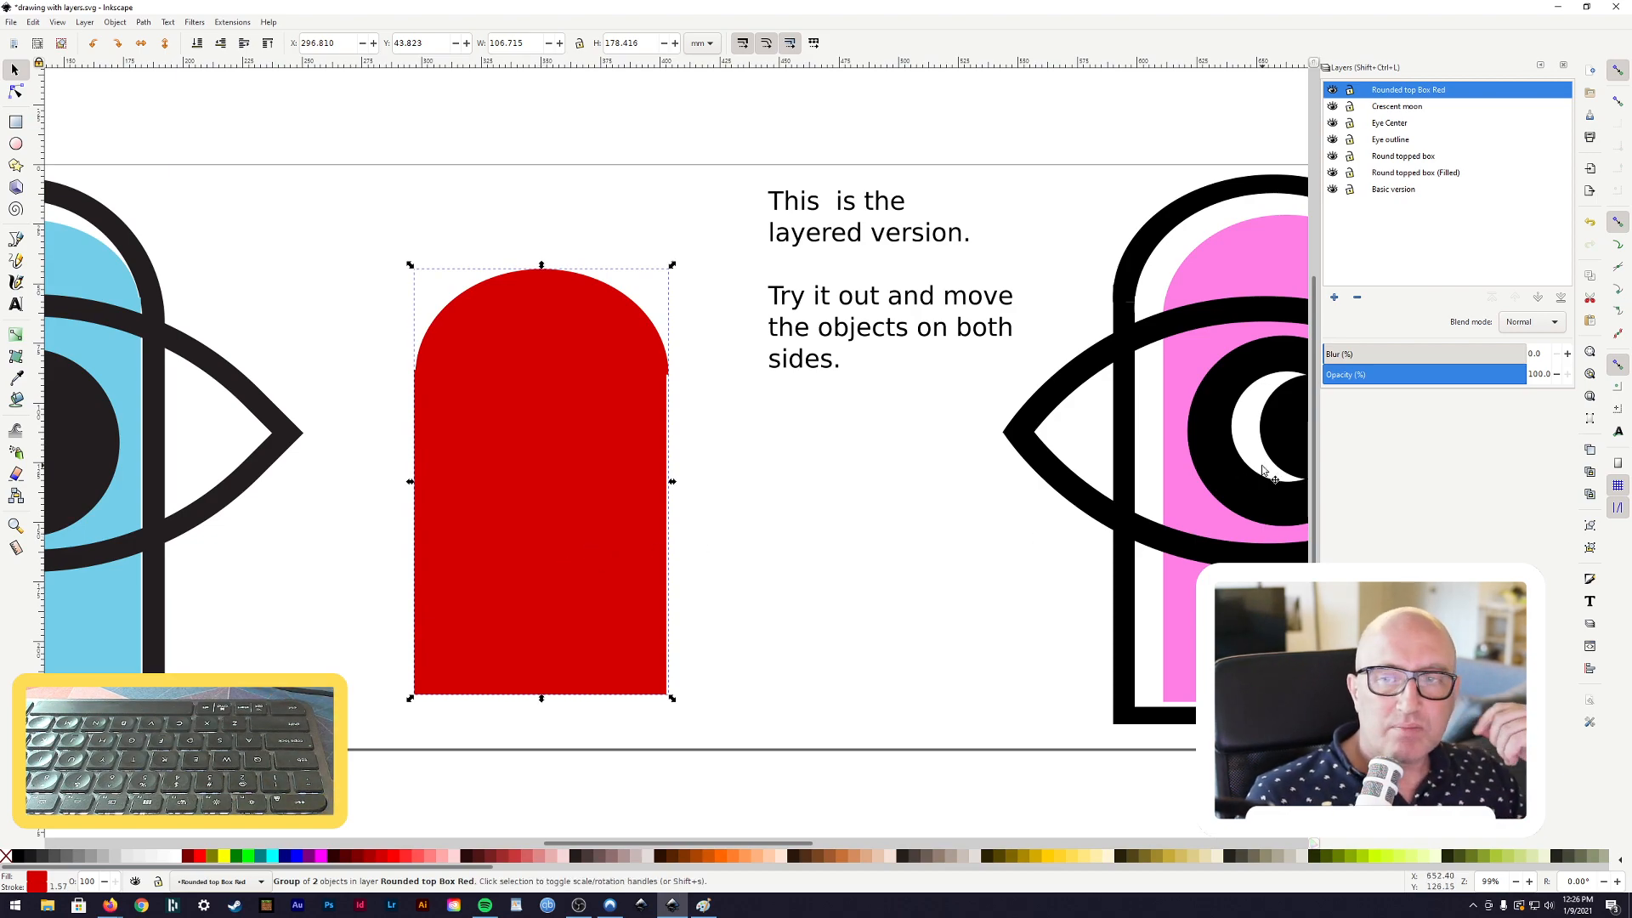
Move the red round-topped group about 55 mm to the right so it overlaps the edge of the text block
{"action": "scroll", "coordinate": [941, 477], "scroll_direction": "down", "scroll_amount": 1}
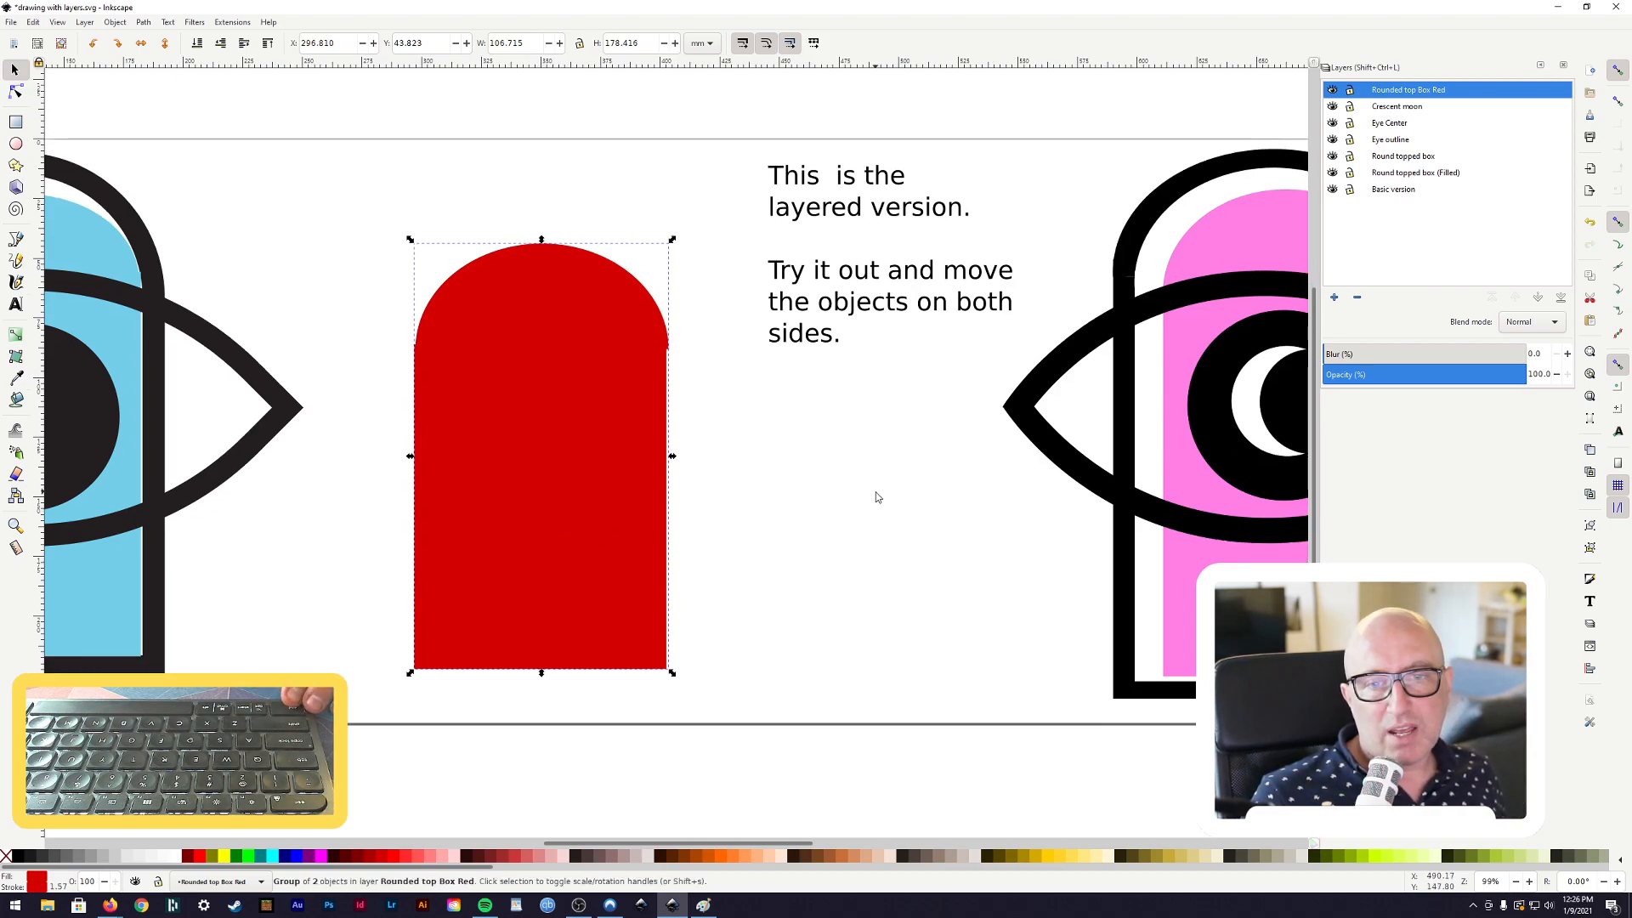
{"action": "scroll", "coordinate": [864, 498], "scroll_direction": "down", "scroll_amount": 2}
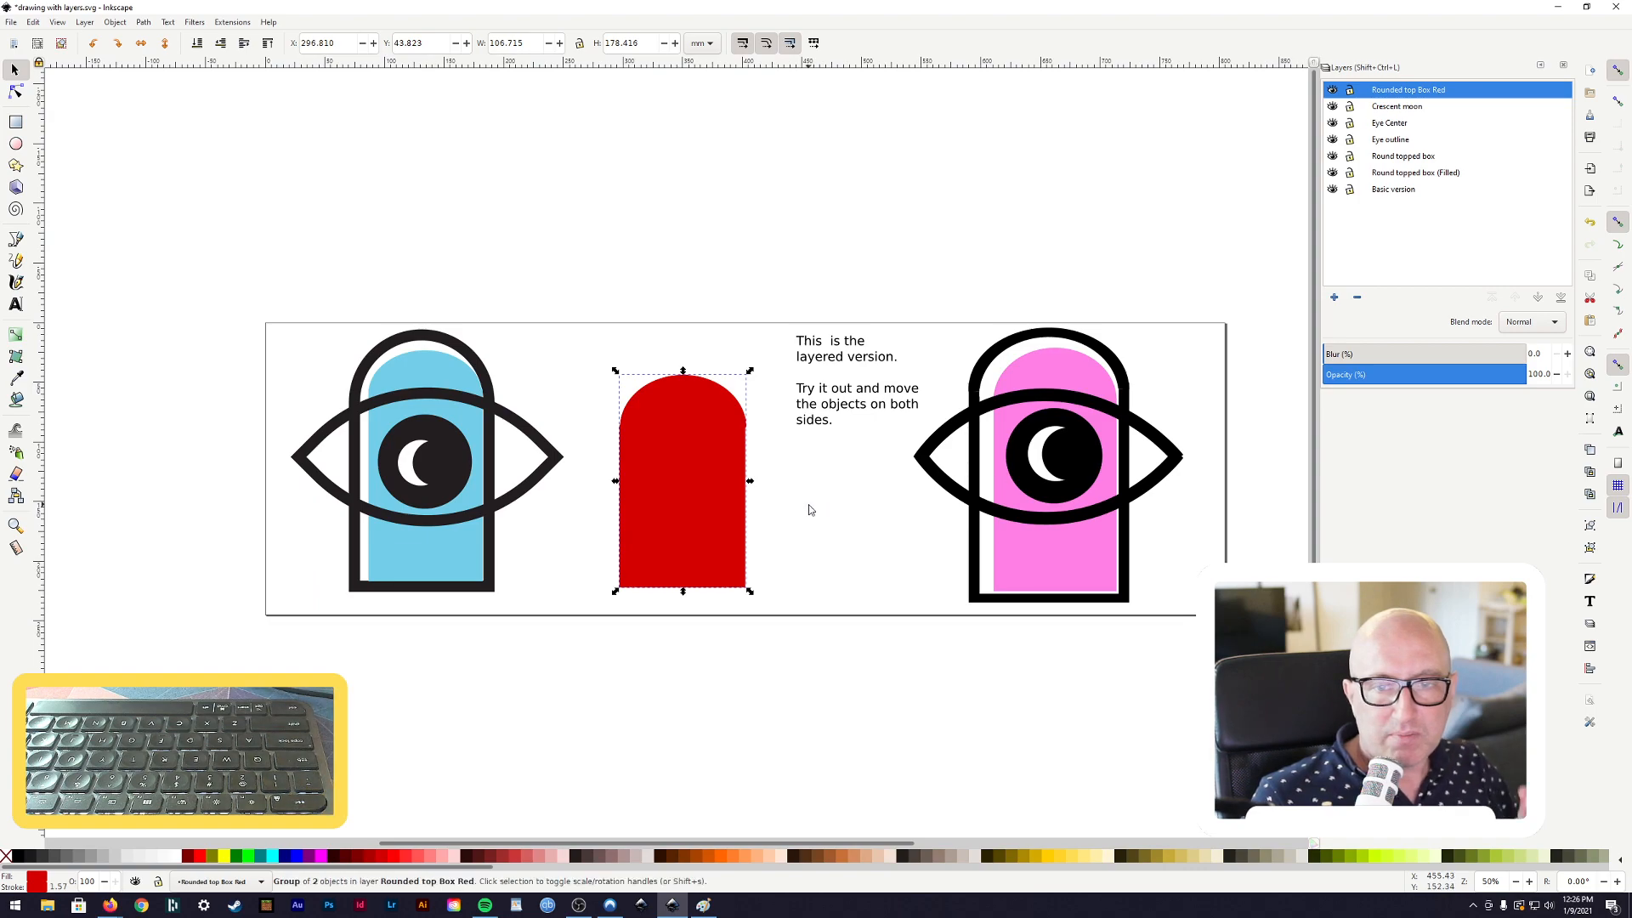
{"action": "mouse_move", "coordinate": [728, 517]}
{"action": "left_mouse_down"}
{"action": "mouse_move", "coordinate": [441, 510]}
{"action": "mouse_move", "coordinate": [1039, 505]}
{"action": "mouse_move", "coordinate": [735, 510]}
{"action": "left_mouse_up"}
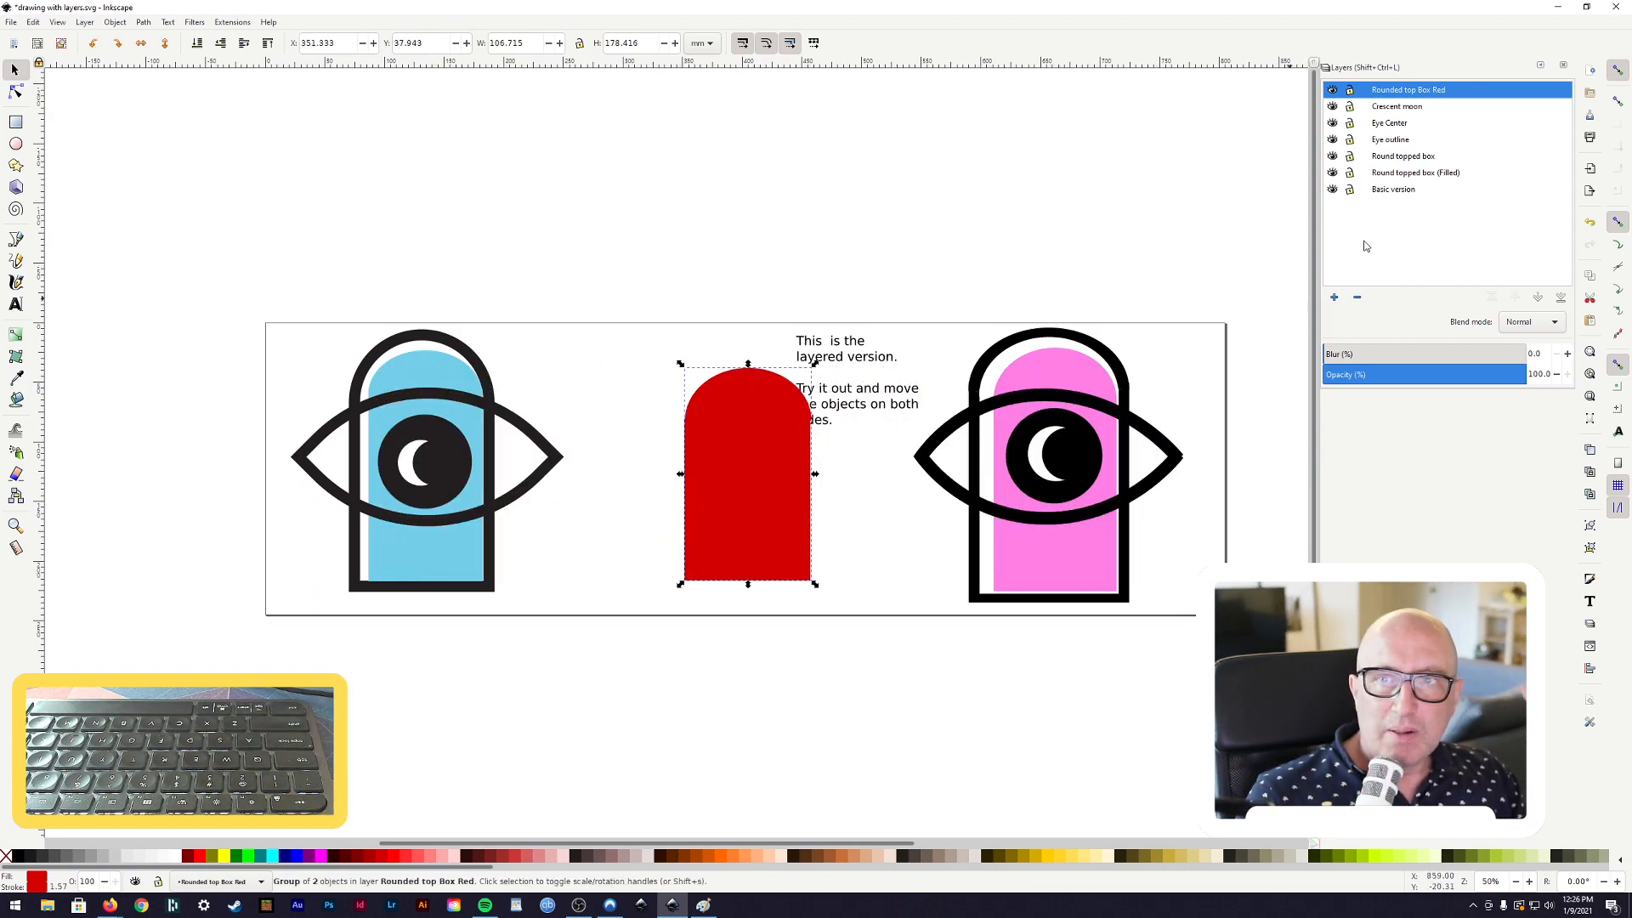
Move the Rounded top Box Red layer between the Round topped box (Filled) and Basic version layers, unnested, and make it the current layer
{"action": "left_click_drag", "start_coordinate": [1408, 96], "coordinate": [1453, 181]}
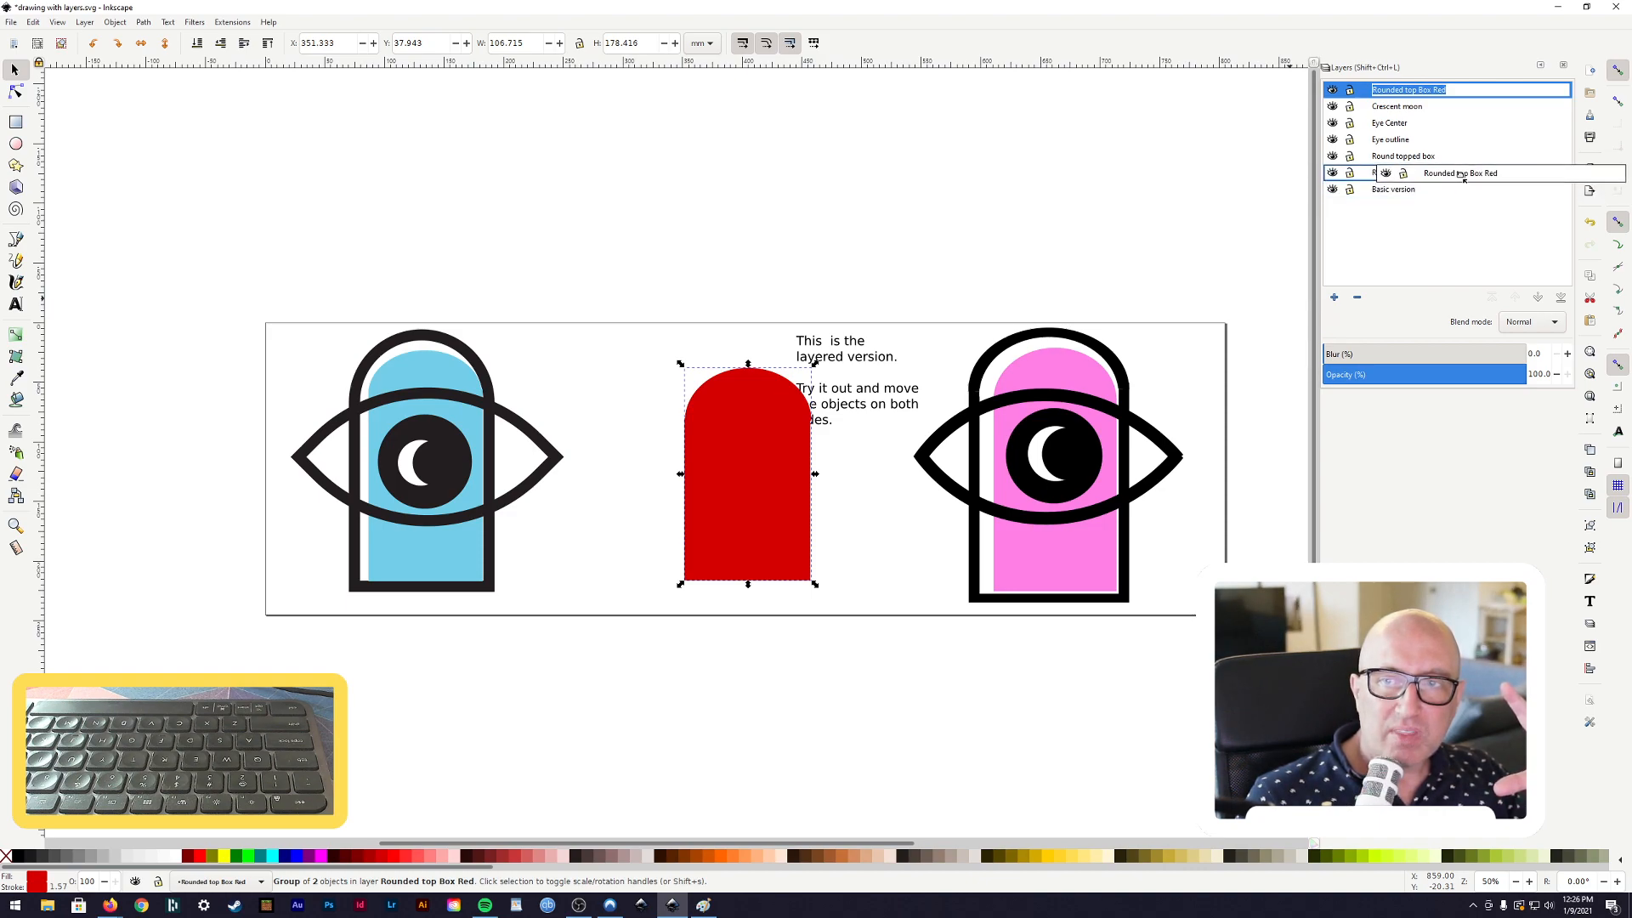
{"action": "left_click_drag", "start_coordinate": [1473, 183], "coordinate": [1471, 177]}
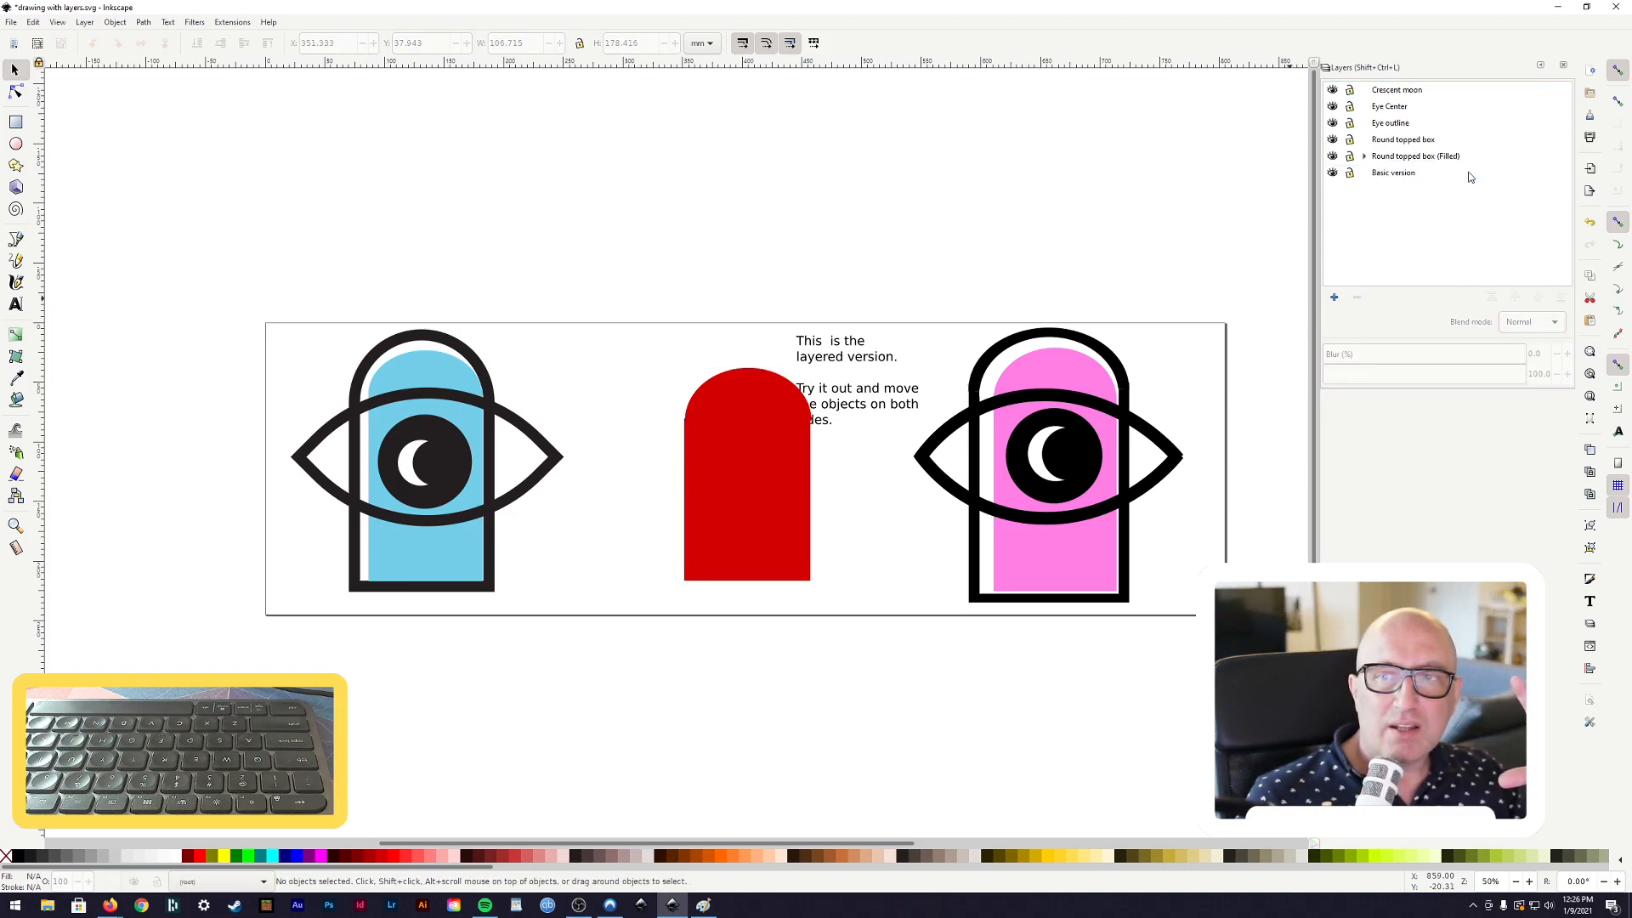
{"action": "left_click", "coordinate": [1365, 156]}
{"action": "left_click", "coordinate": [1365, 158]}
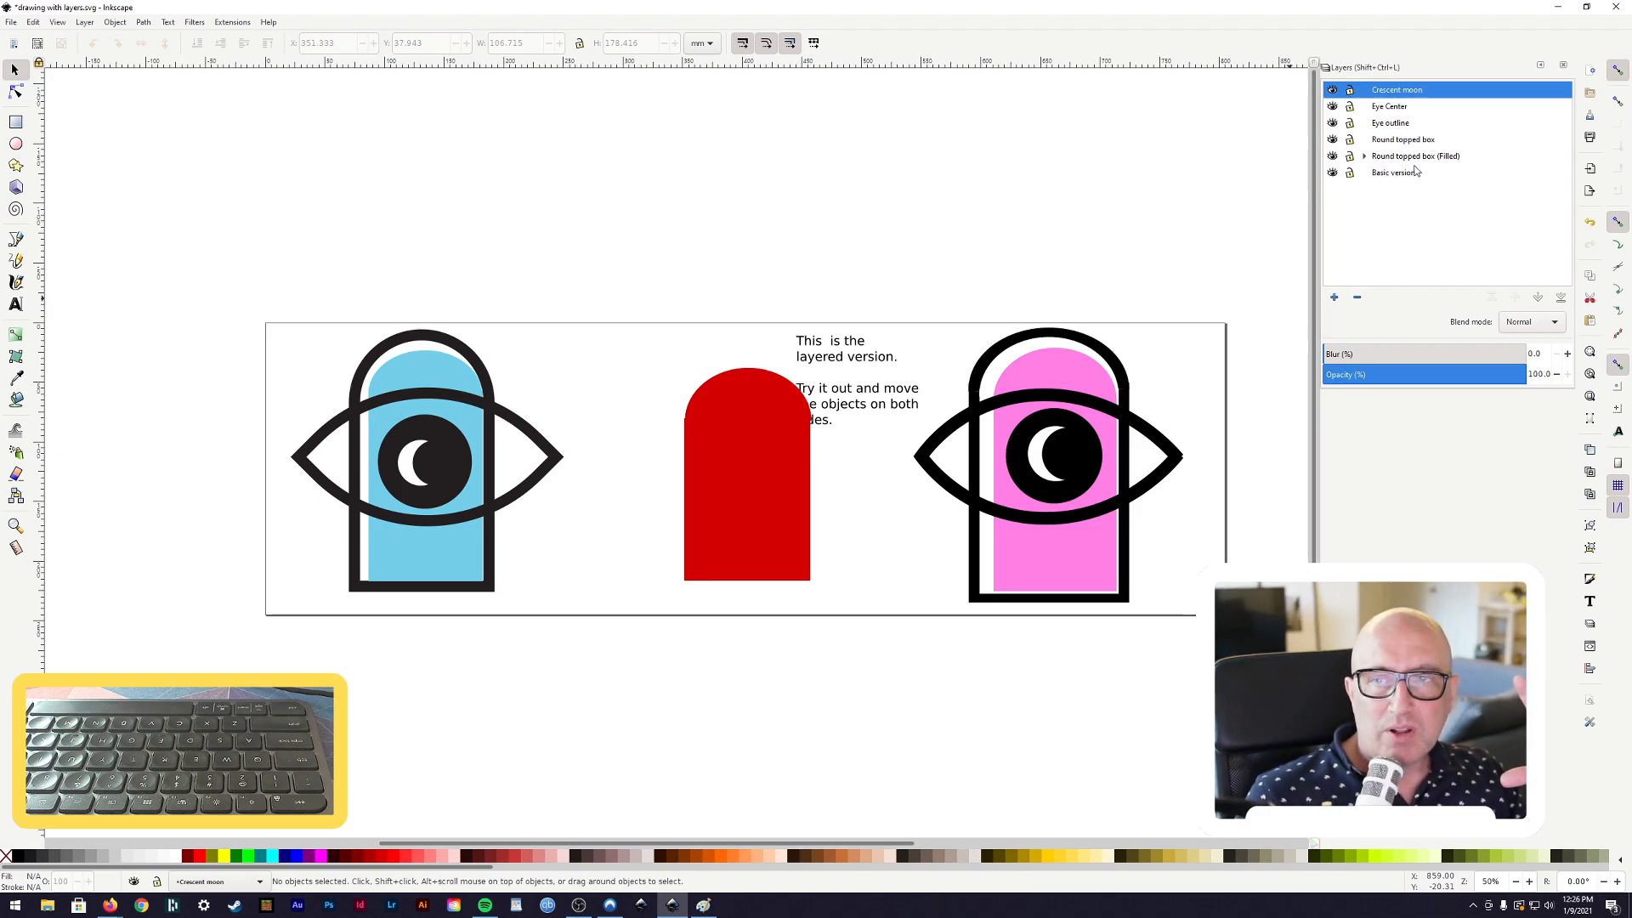
{"action": "left_click", "coordinate": [1365, 156]}
{"action": "left_click_drag", "start_coordinate": [1389, 174], "coordinate": [1422, 188]}
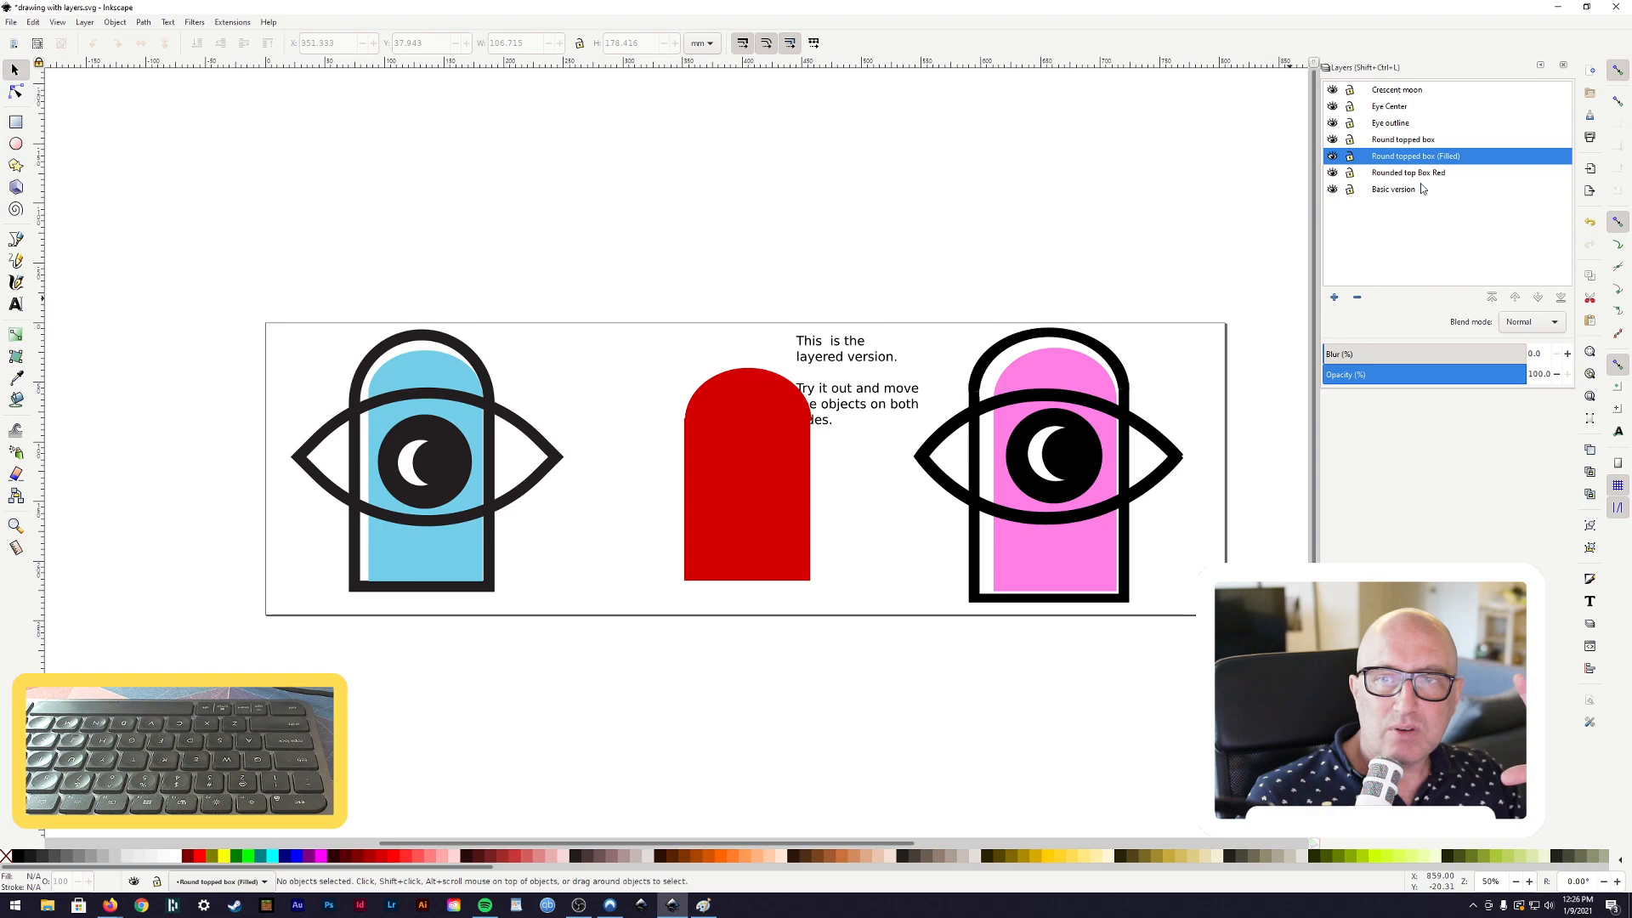
{"action": "left_click", "coordinate": [1401, 174]}
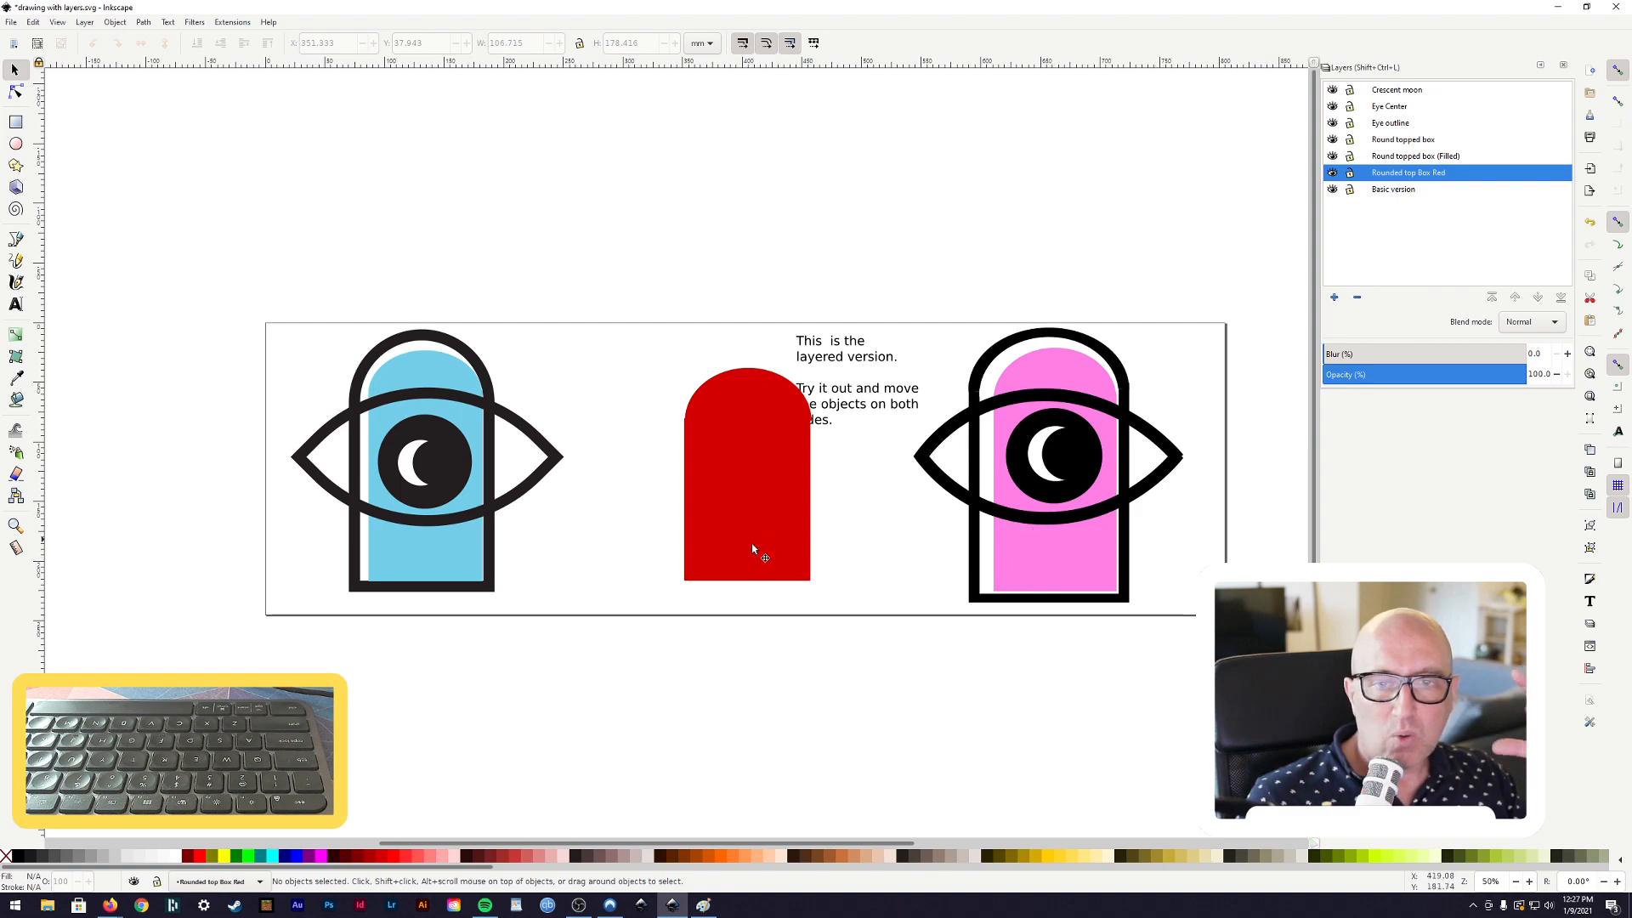
Move the red group left, clear of the text, and return the Rounded top Box Red layer to the top of the layer order
{"action": "mouse_move", "coordinate": [735, 541]}
{"action": "left_mouse_down"}
{"action": "mouse_move", "coordinate": [1130, 554]}
{"action": "mouse_move", "coordinate": [691, 551]}
{"action": "mouse_move", "coordinate": [707, 540]}
{"action": "left_mouse_up"}
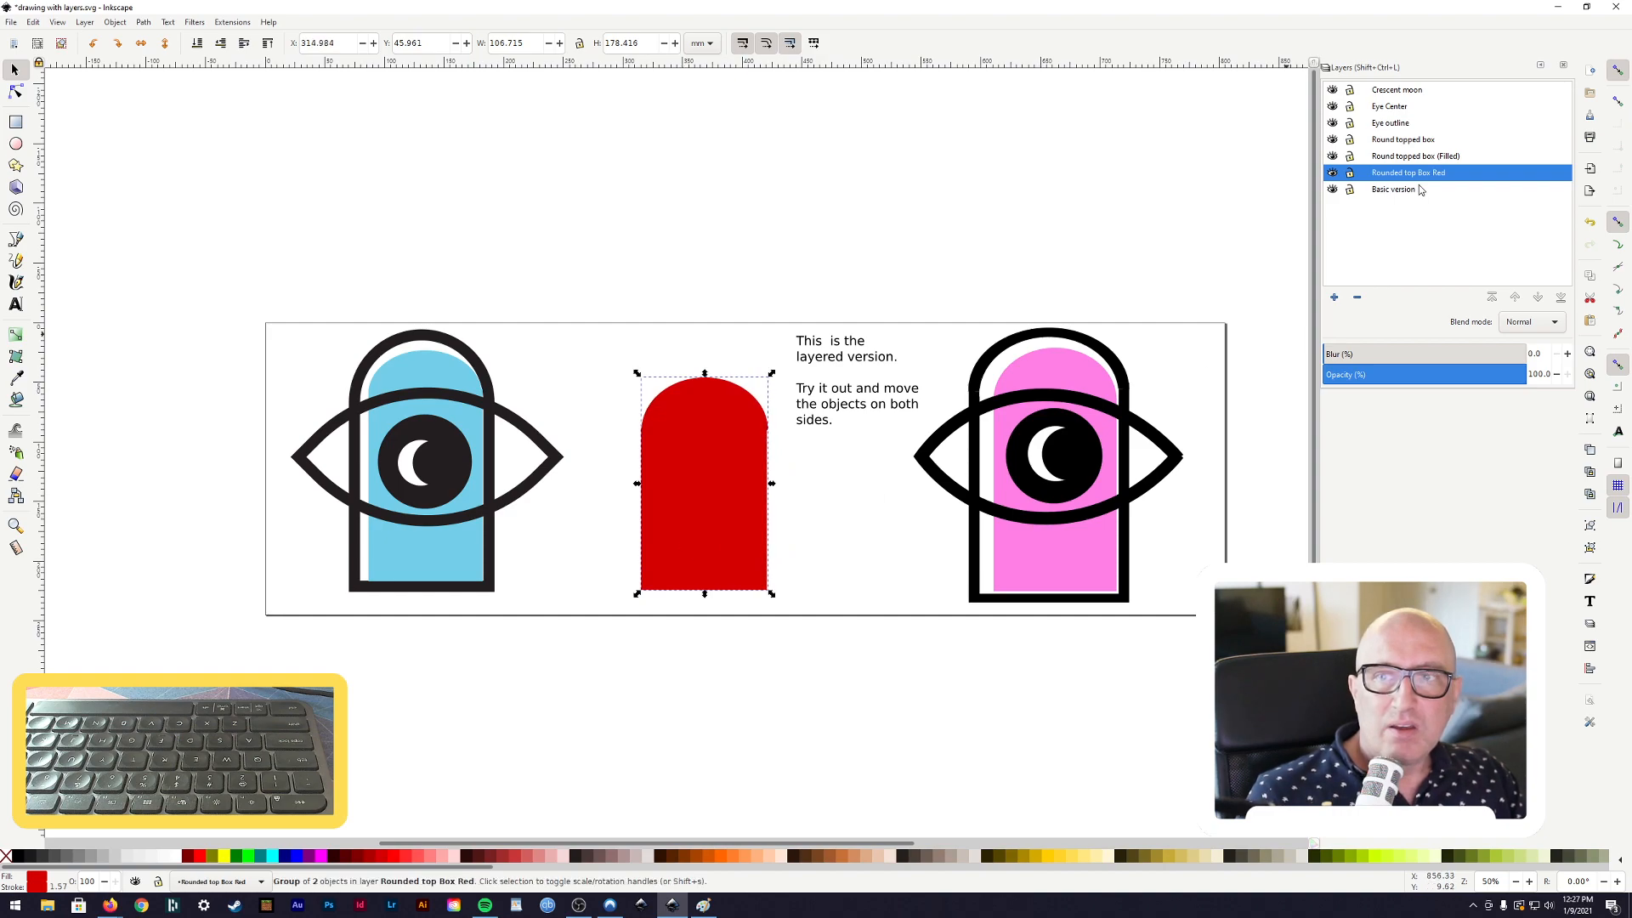
{"action": "left_click_drag", "start_coordinate": [1415, 177], "coordinate": [1434, 89]}
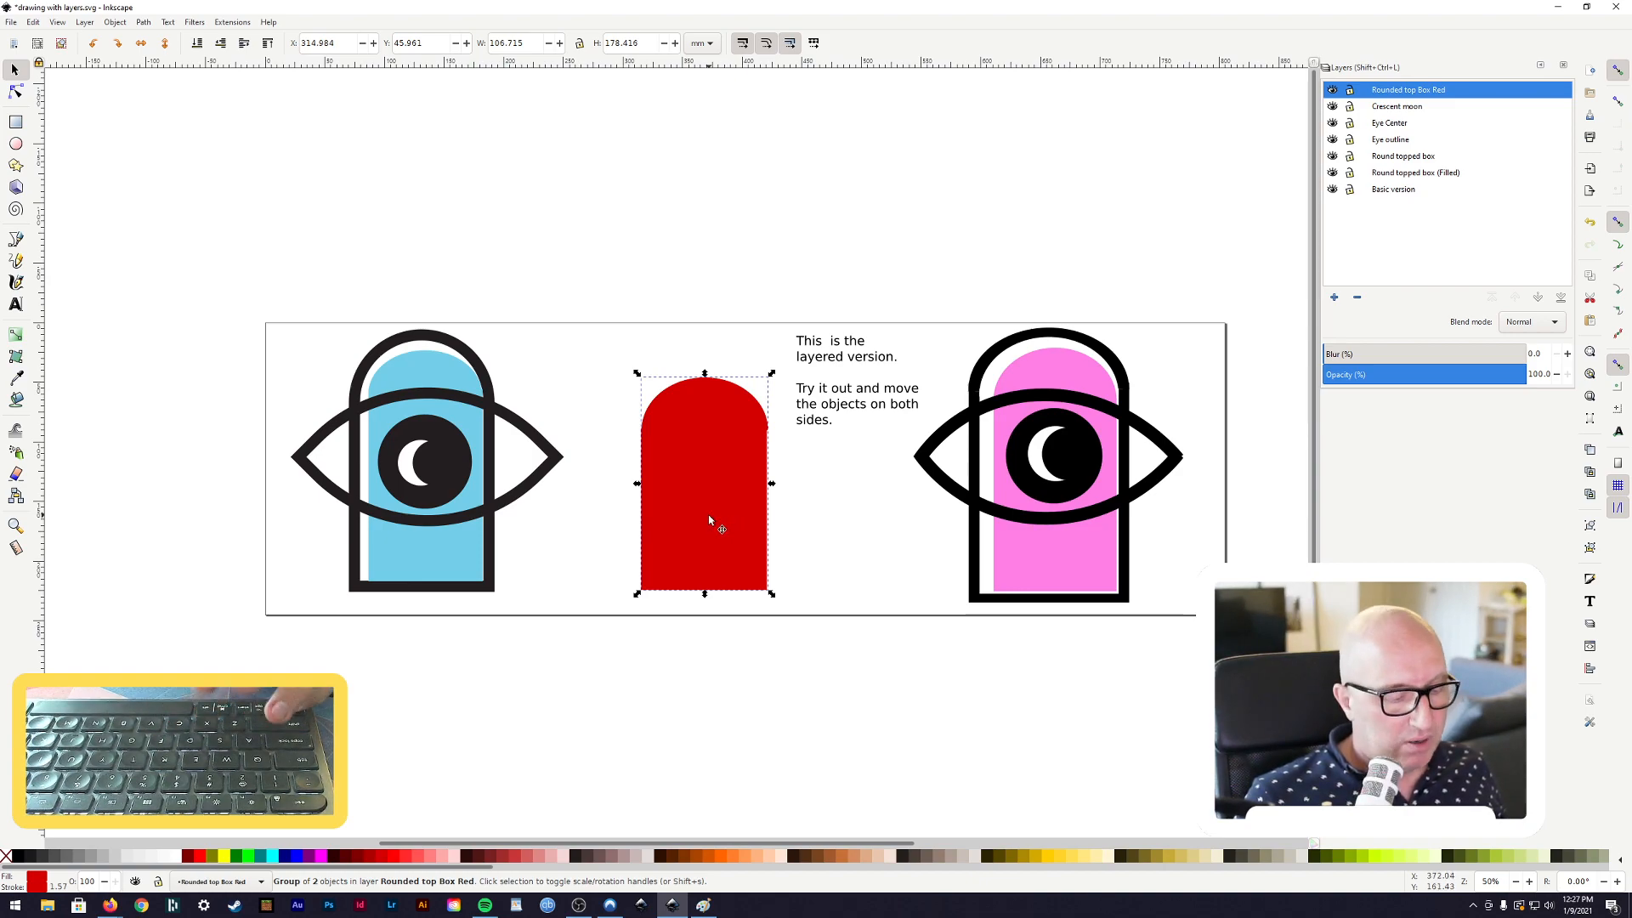
Duplicate the red group, shift the copy about 49 mm left, and give it no fill with a black stroke
{"action": "key", "text": "ctrl"}
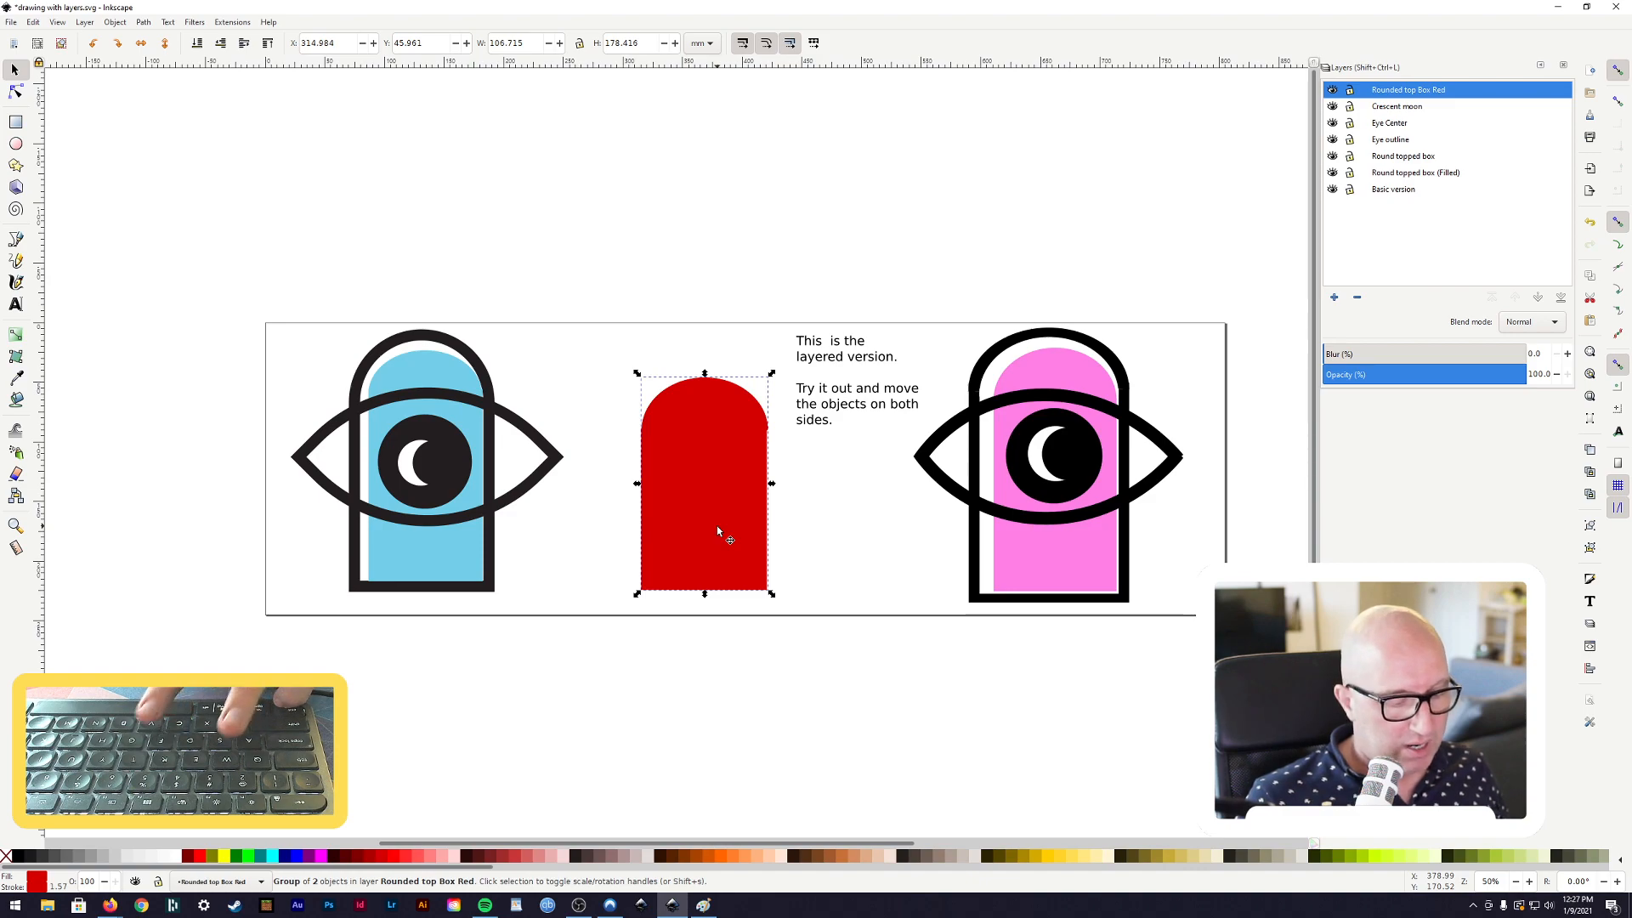
{"action": "left_click_drag", "start_coordinate": [717, 525], "coordinate": [662, 523]}
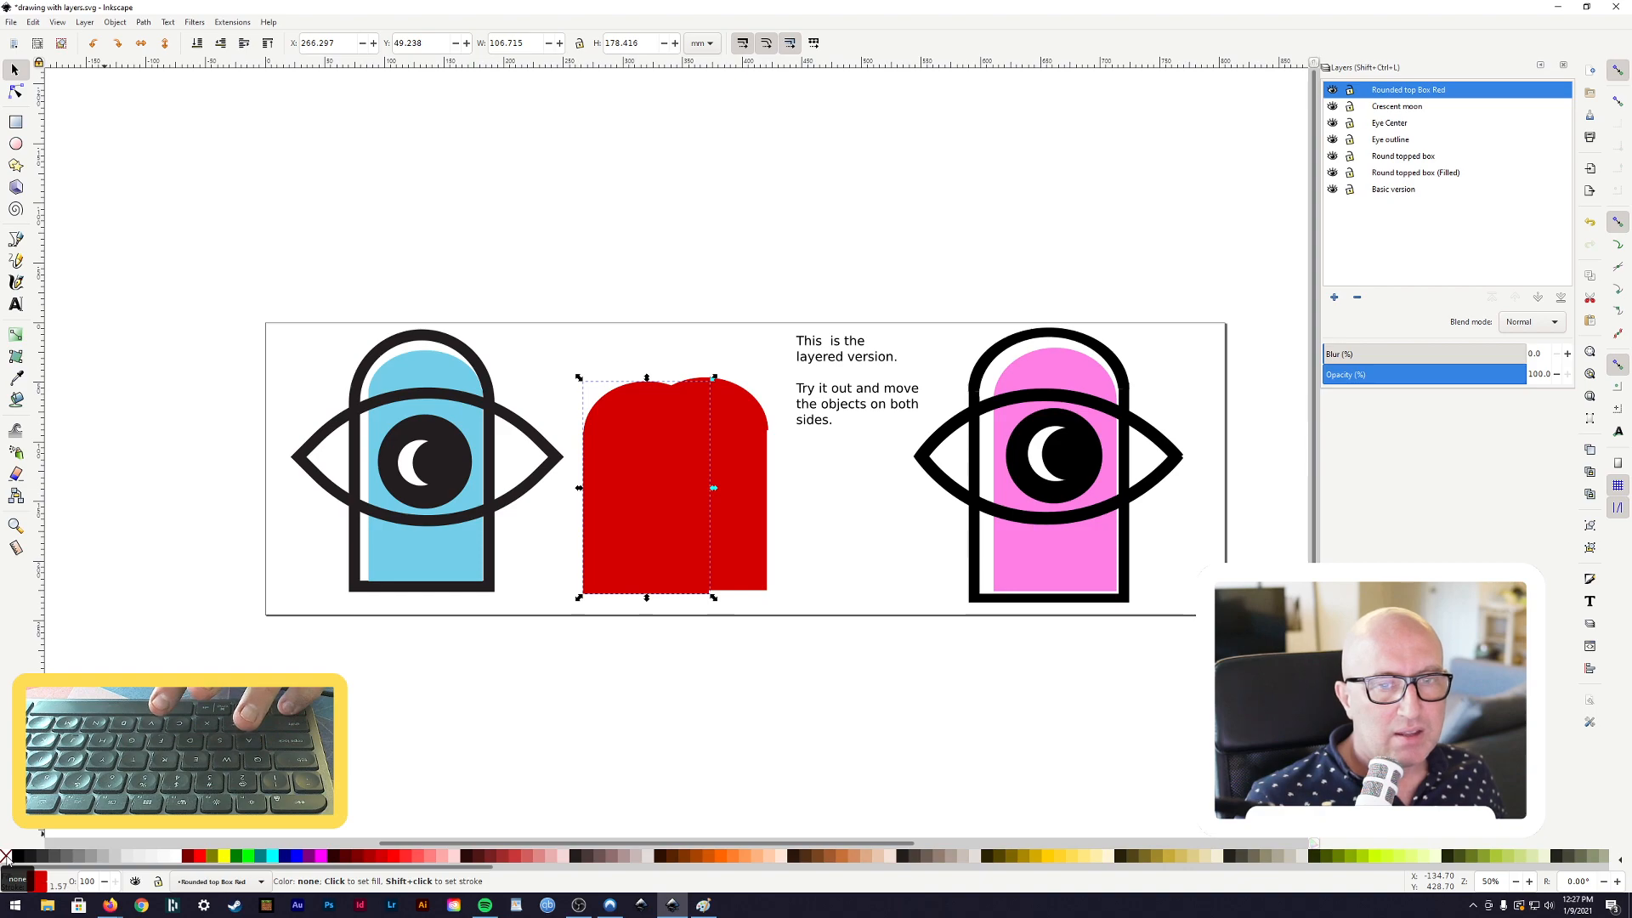
{"action": "left_click", "coordinate": [6, 859]}
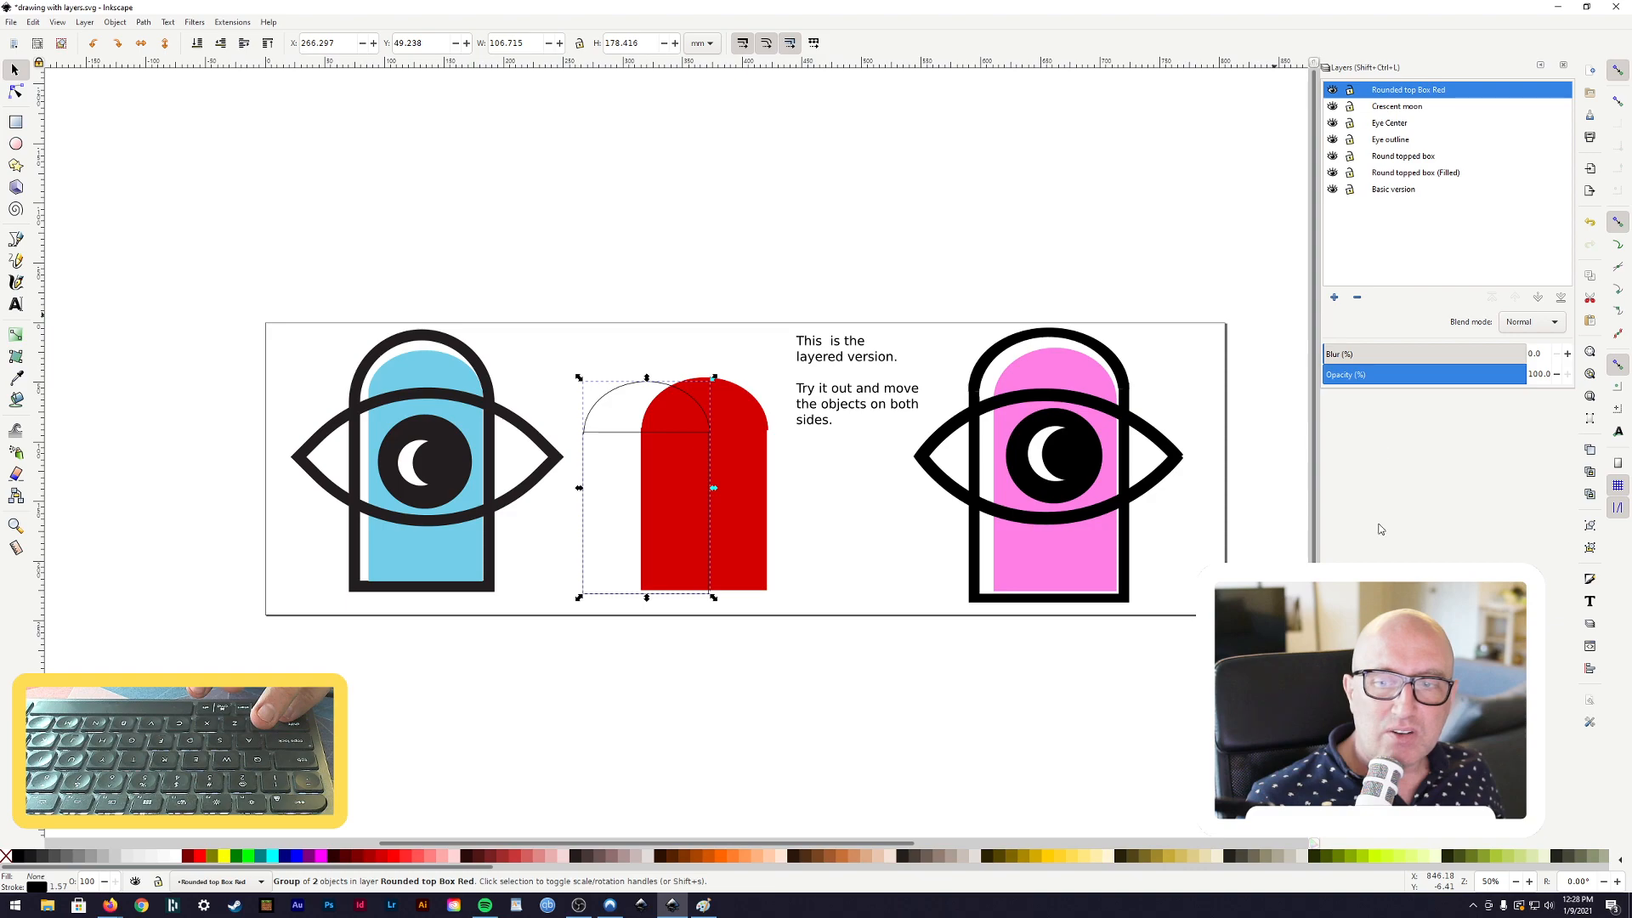
Set the stroke width of the unfilled round-topped copy to 8.467 mm
{"action": "left_click", "coordinate": [1590, 581]}
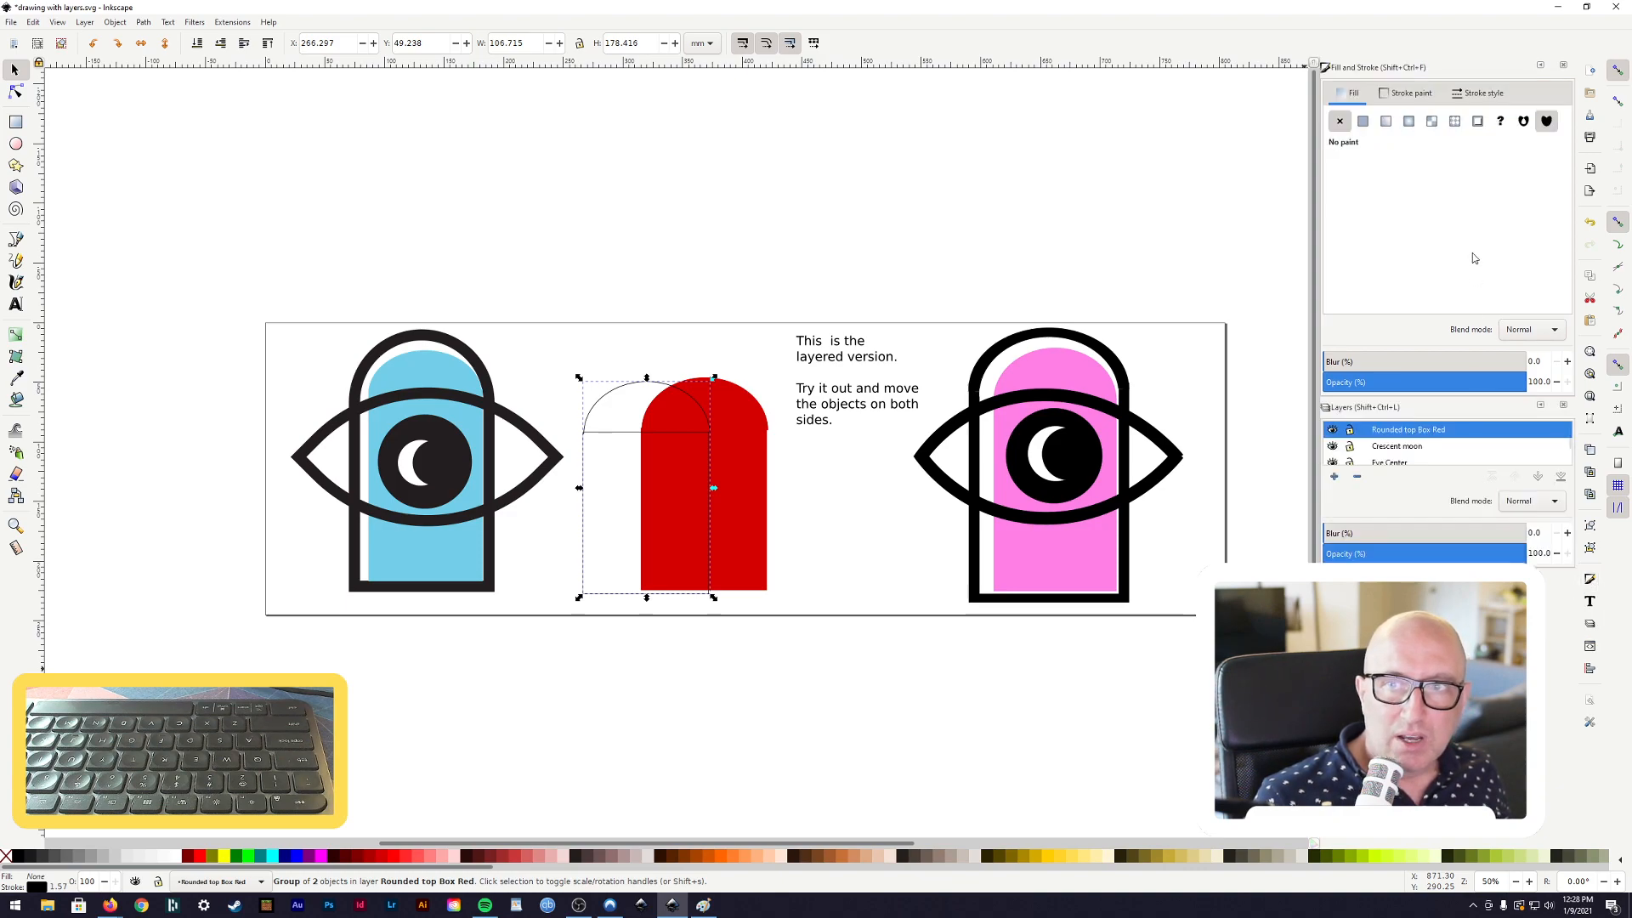
{"action": "left_click", "coordinate": [1407, 95]}
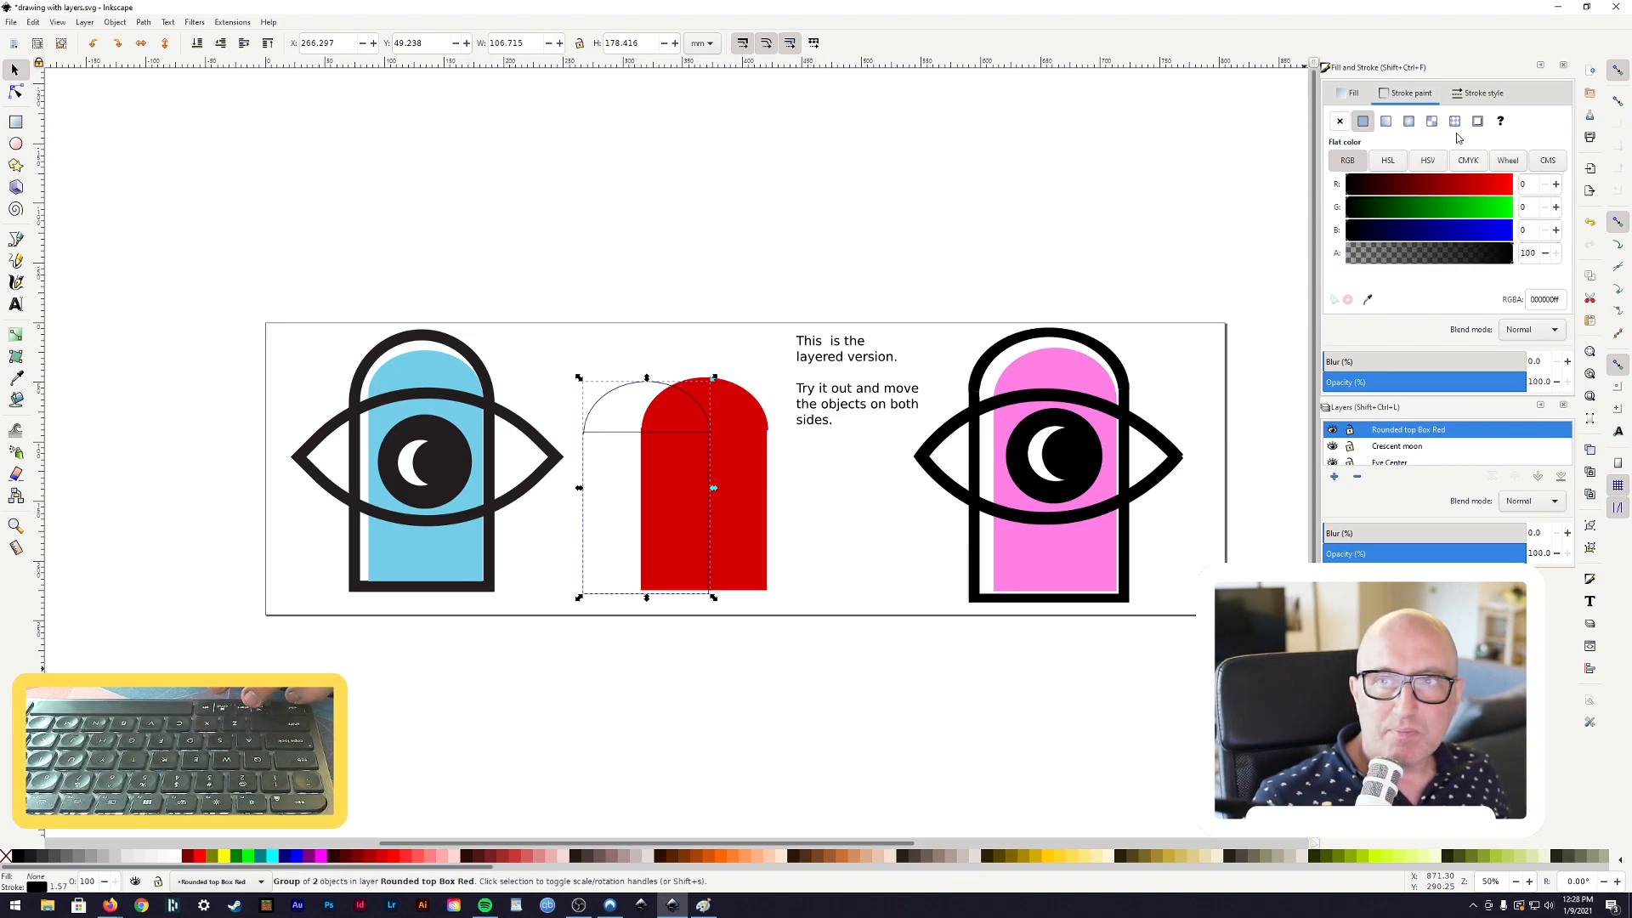
{"action": "left_click", "coordinate": [1479, 93]}
{"action": "left_click", "coordinate": [1419, 121]}
{"action": "left_click", "coordinate": [1419, 122]}
{"action": "left_click", "coordinate": [1418, 121]}
{"action": "left_click", "coordinate": [1418, 122]}
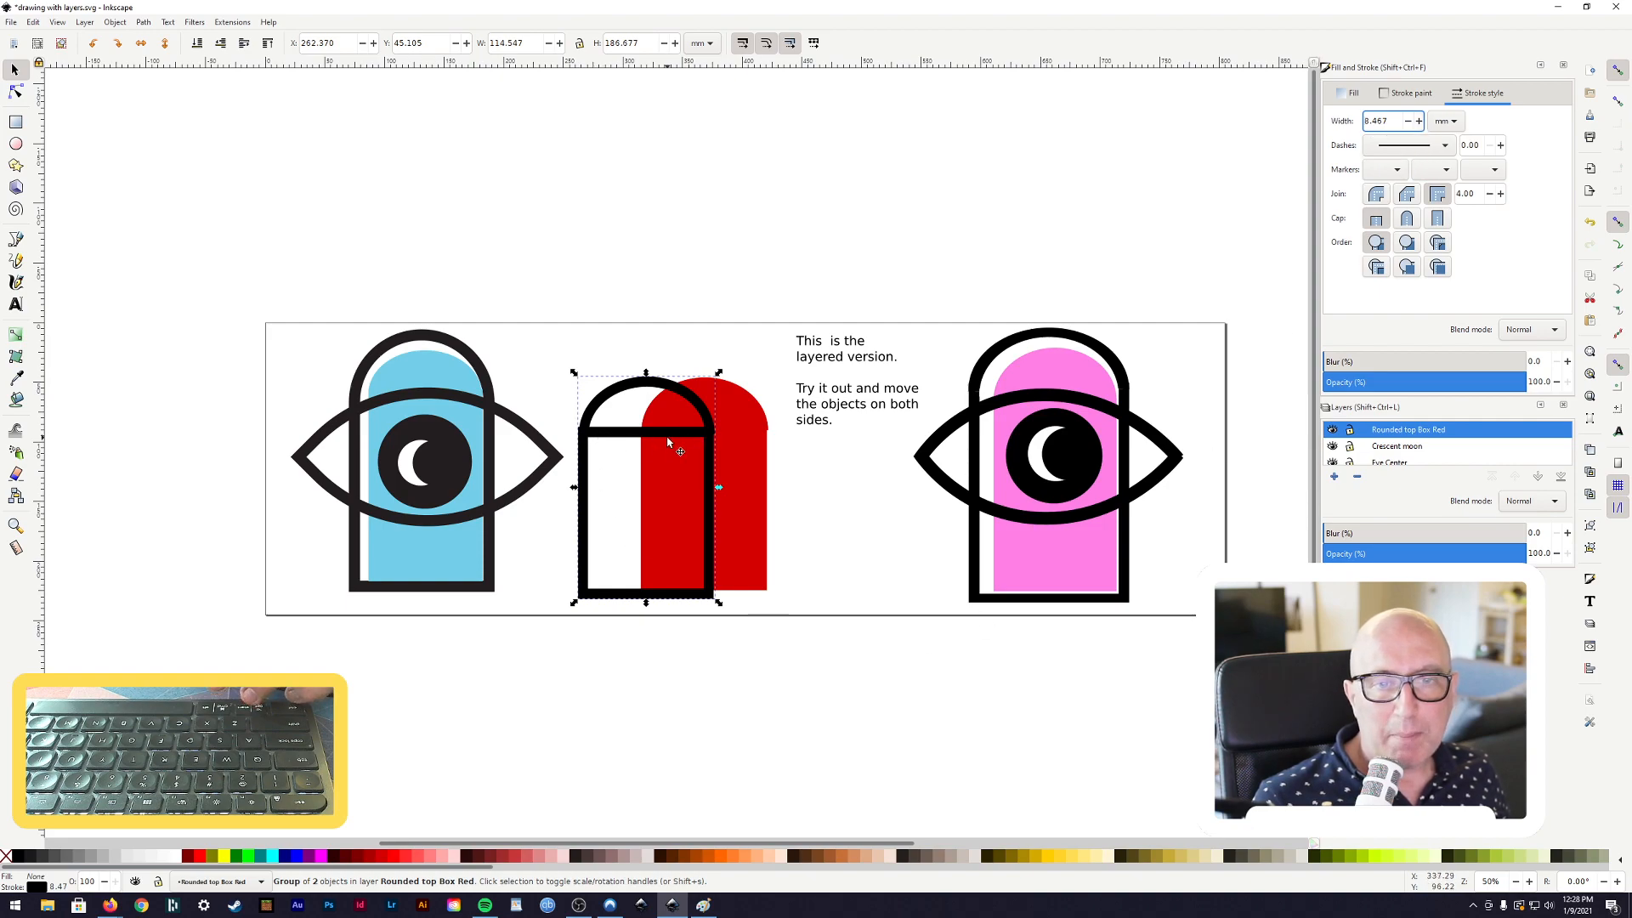
Duplicate the original red group again and fit the copy inside the black outline at about 101 by 173 mm
{"action": "left_click", "coordinate": [748, 548]}
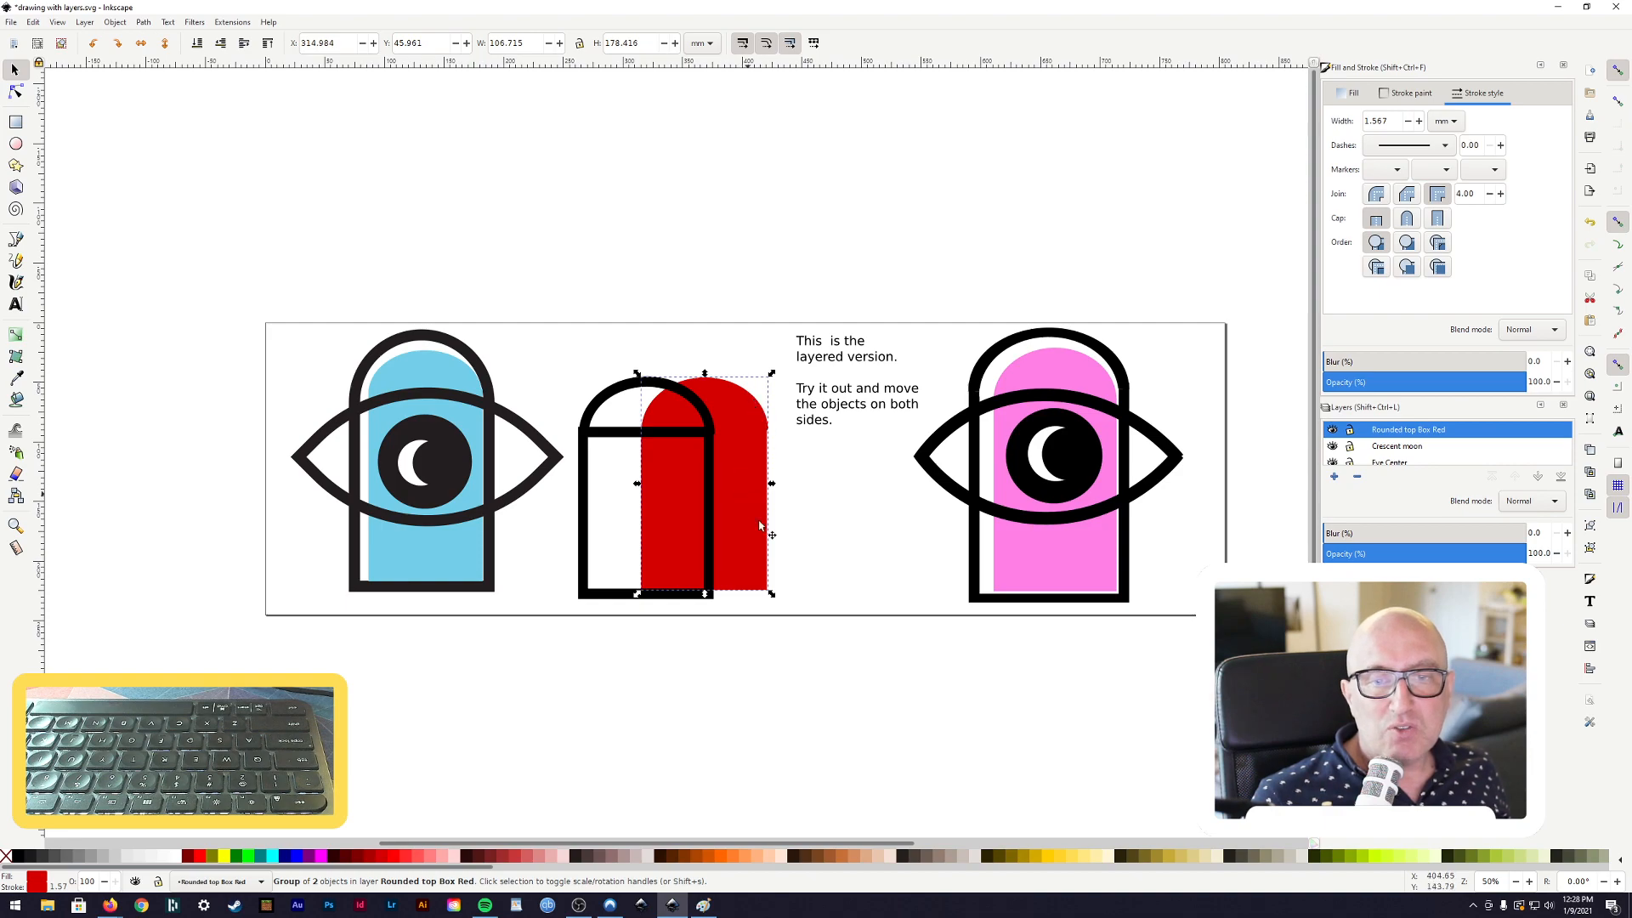
{"action": "key", "text": "ctrl"}
{"action": "left_click_drag", "start_coordinate": [746, 519], "coordinate": [654, 493]}
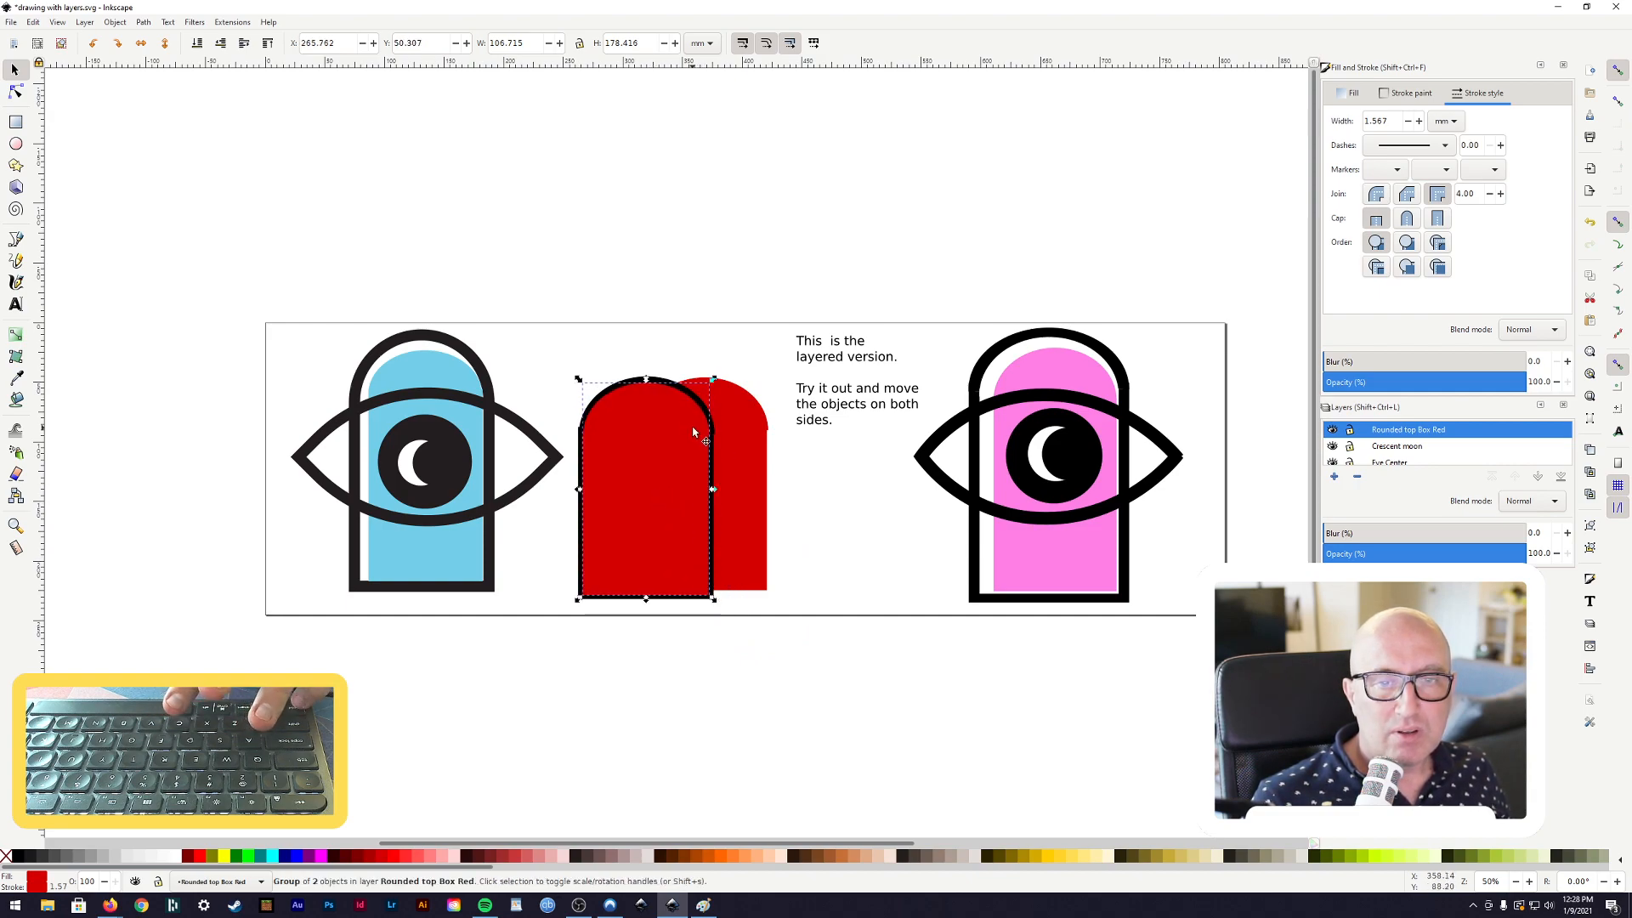
{"action": "left_click_drag", "start_coordinate": [709, 382], "coordinate": [703, 390]}
{"action": "left_click_drag", "start_coordinate": [647, 476], "coordinate": [648, 478]}
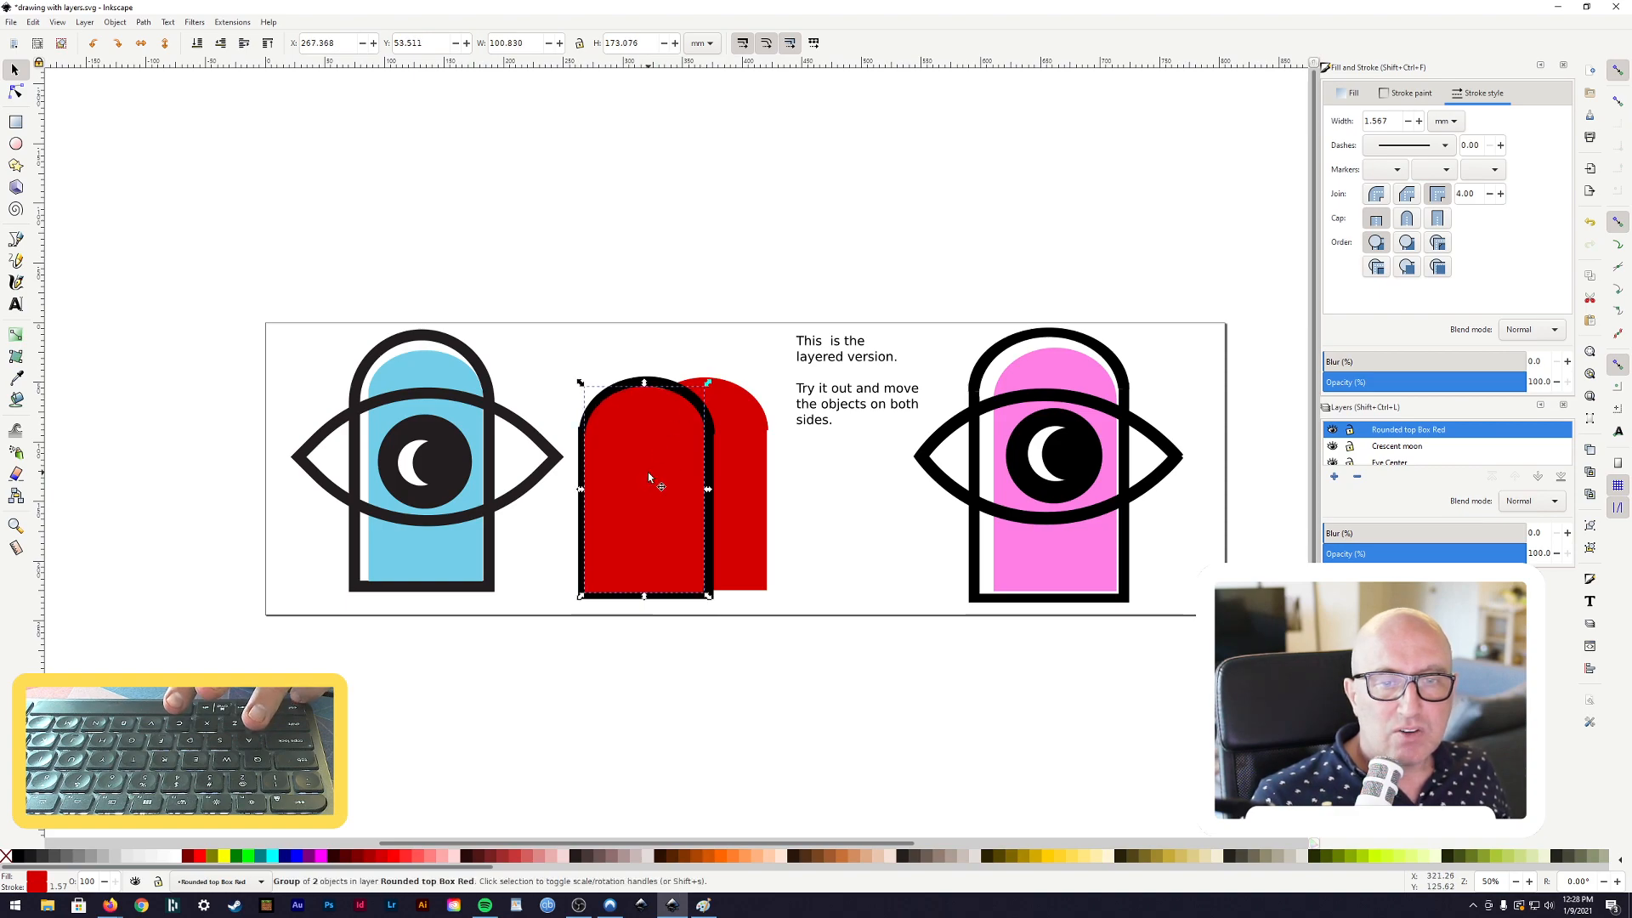
Recolour the inner red copy white and widen it to about 102 mm to cover more of the outline's interior
{"action": "left_click", "coordinate": [174, 861]}
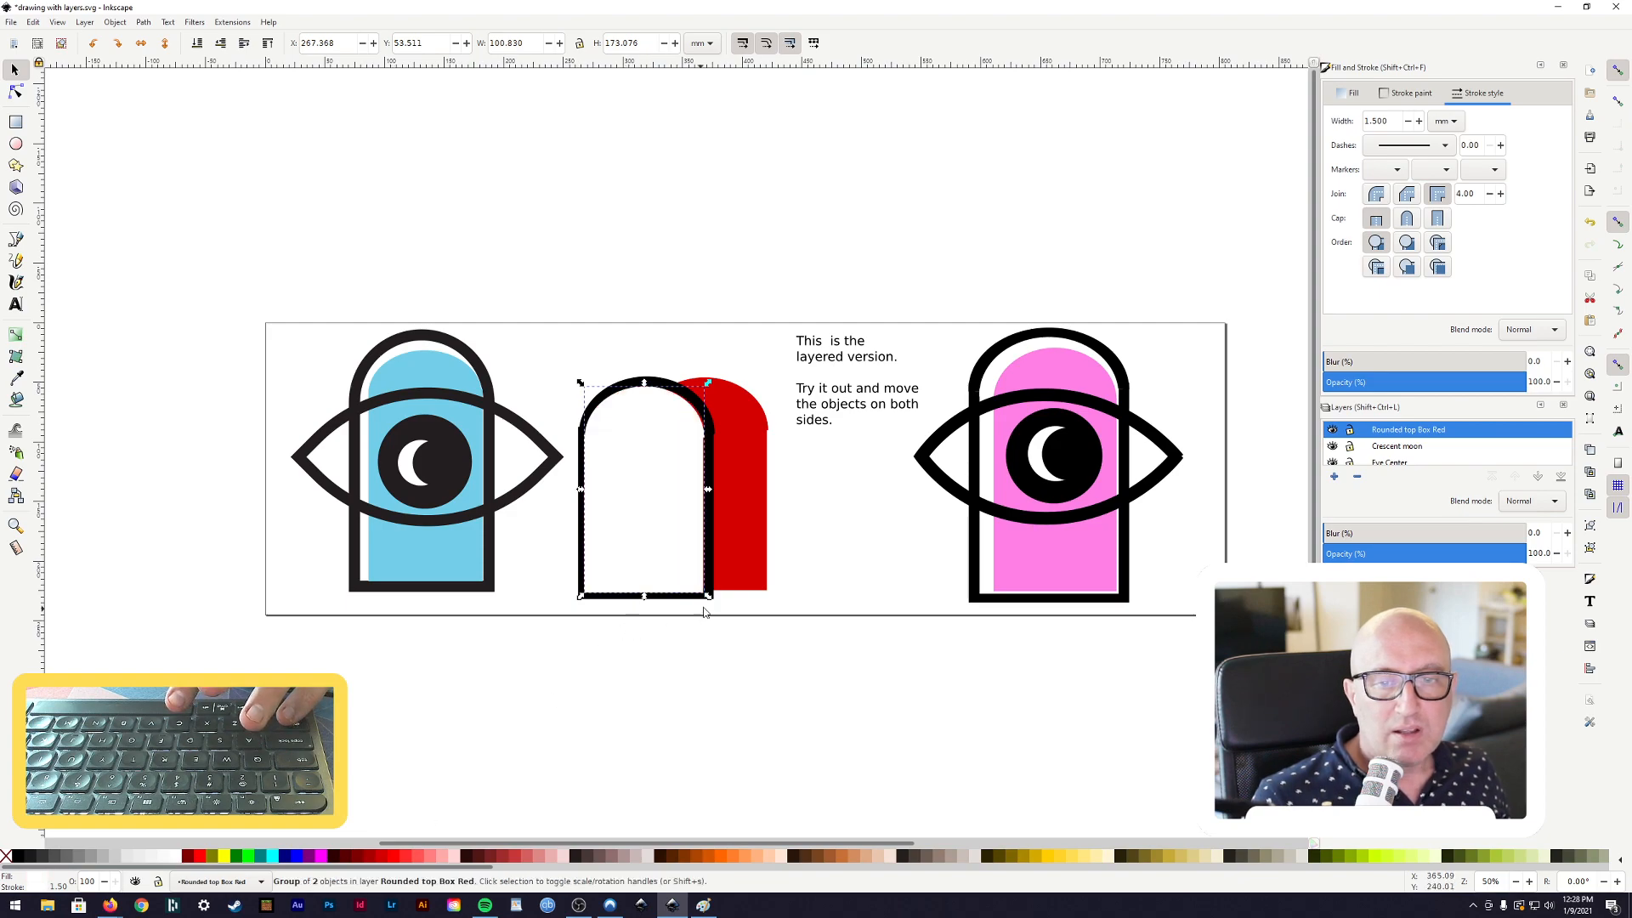
{"action": "scroll", "coordinate": [702, 610], "scroll_direction": "up", "scroll_amount": 4, "text": "ctrl"}
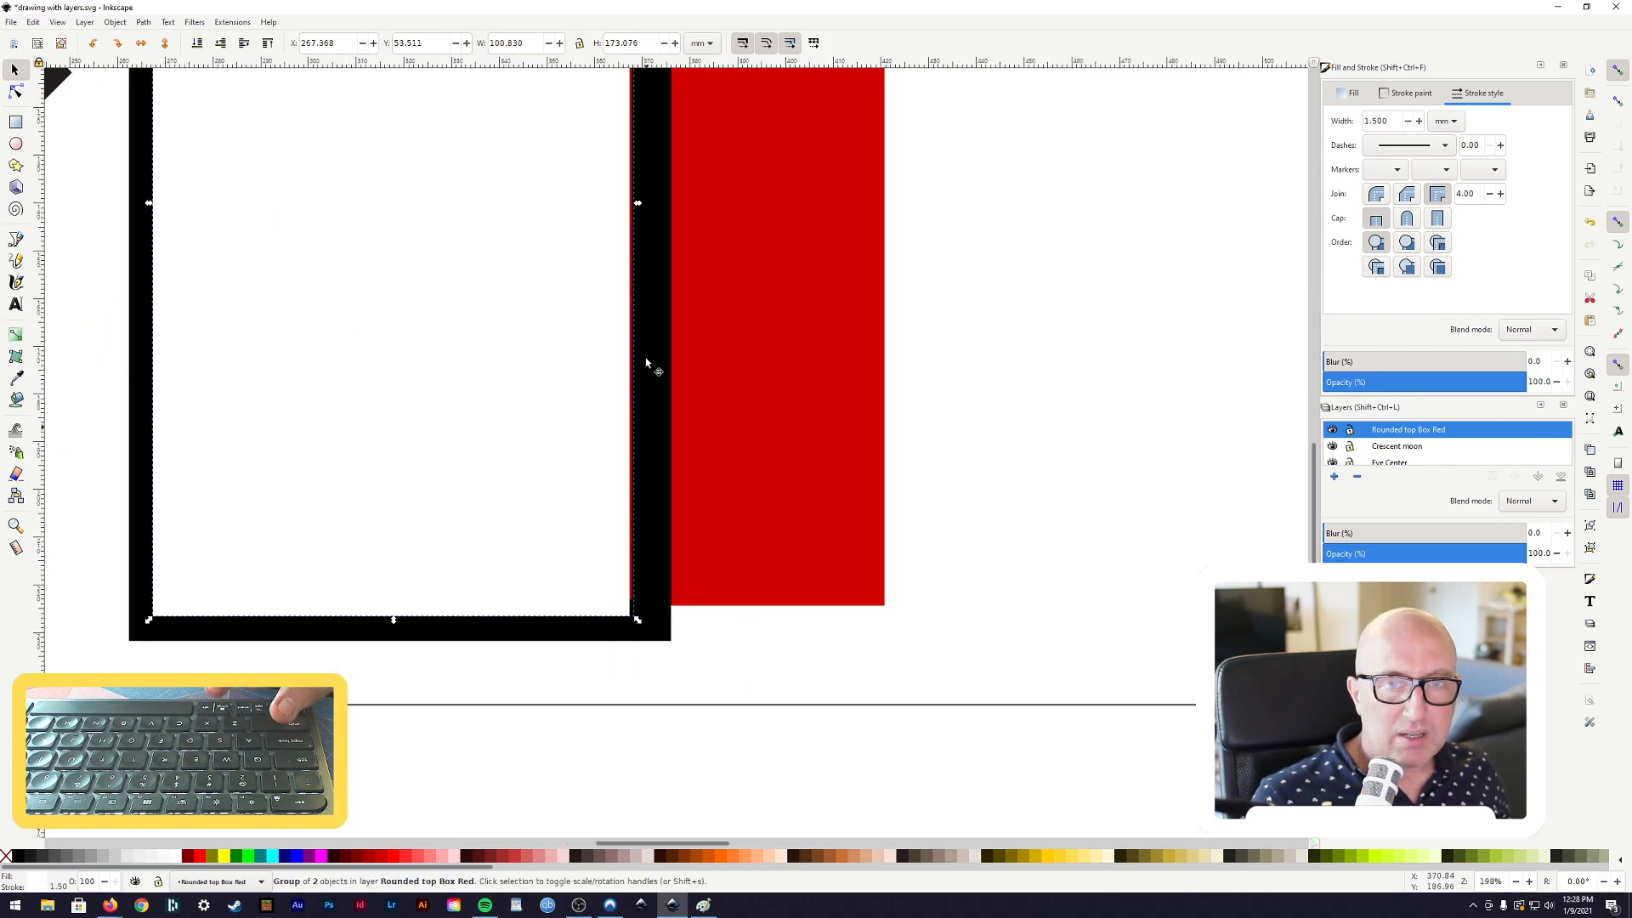
{"action": "left_click_drag", "start_coordinate": [638, 205], "coordinate": [641, 204]}
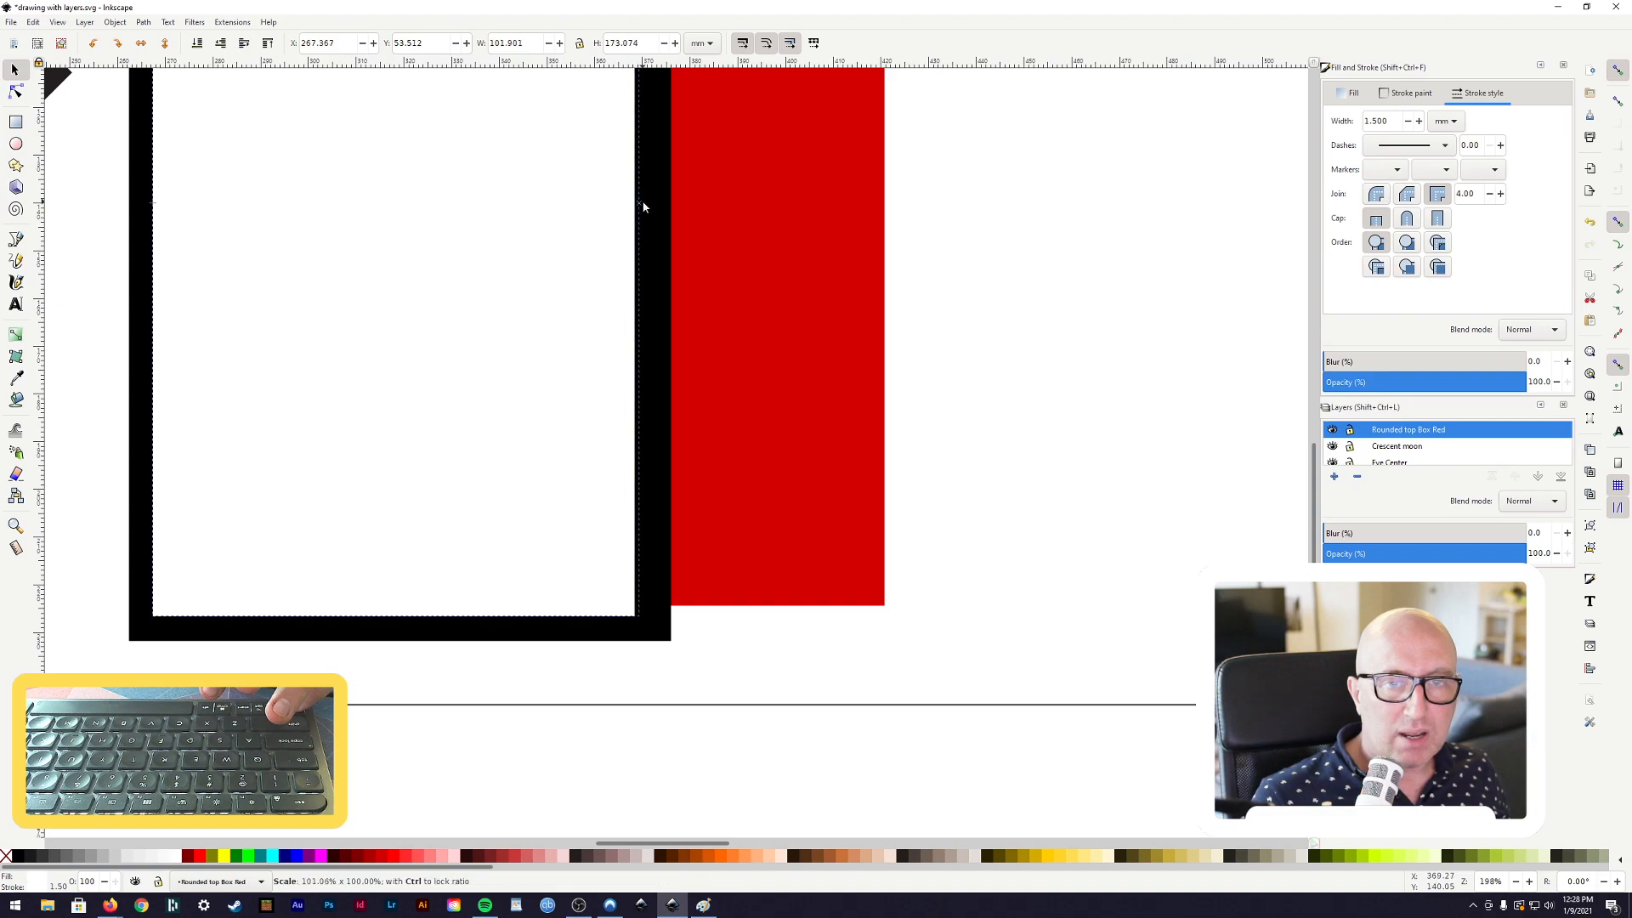
{"action": "scroll", "coordinate": [574, 397], "scroll_direction": "up", "scroll_amount": 8}
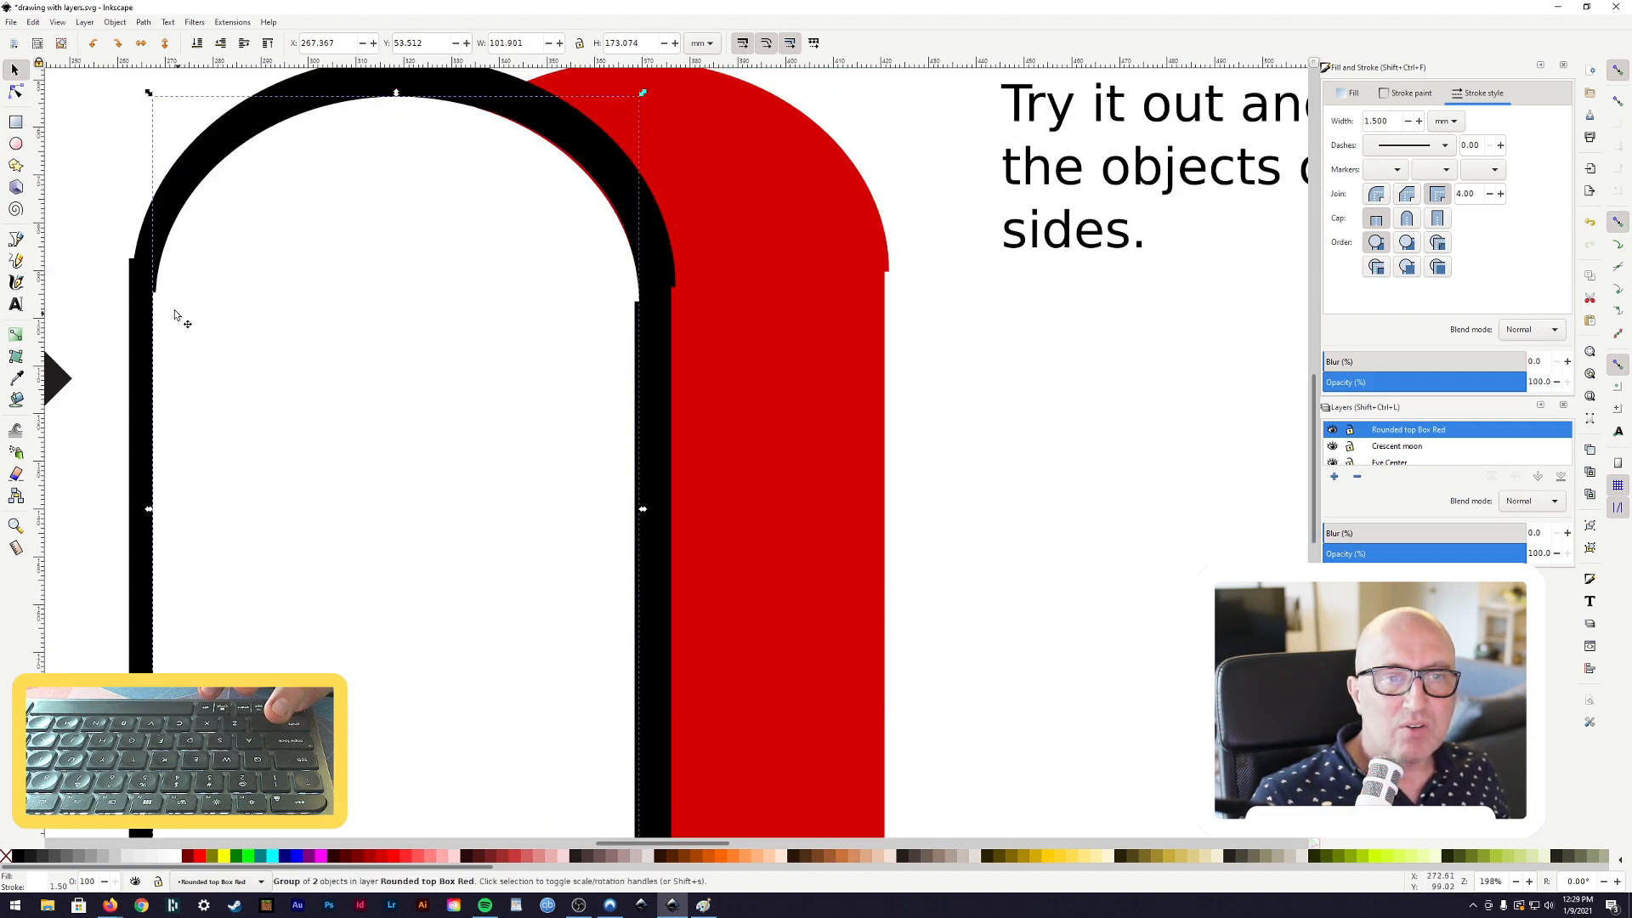
{"action": "scroll", "coordinate": [646, 569], "scroll_direction": "down", "scroll_amount": 8}
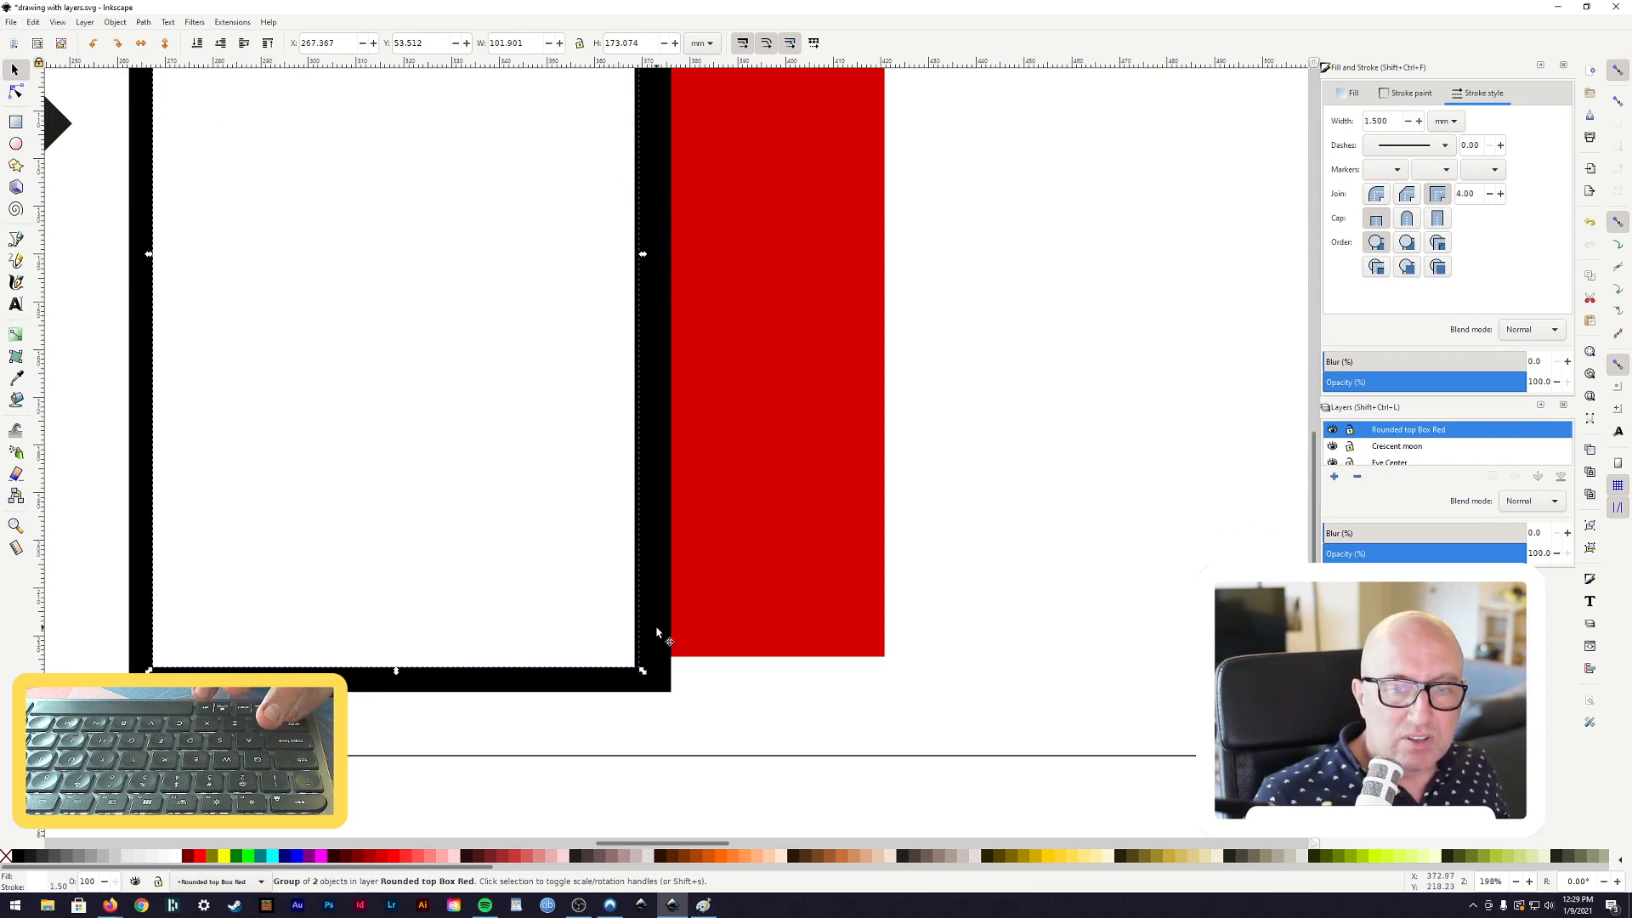
Group the white inner shape with the thick black outline
{"action": "key", "text": "shift"}
{"action": "left_click", "coordinate": [660, 578], "text": "shift"}
{"action": "scroll", "coordinate": [652, 608], "scroll_direction": "up", "scroll_amount": 5}
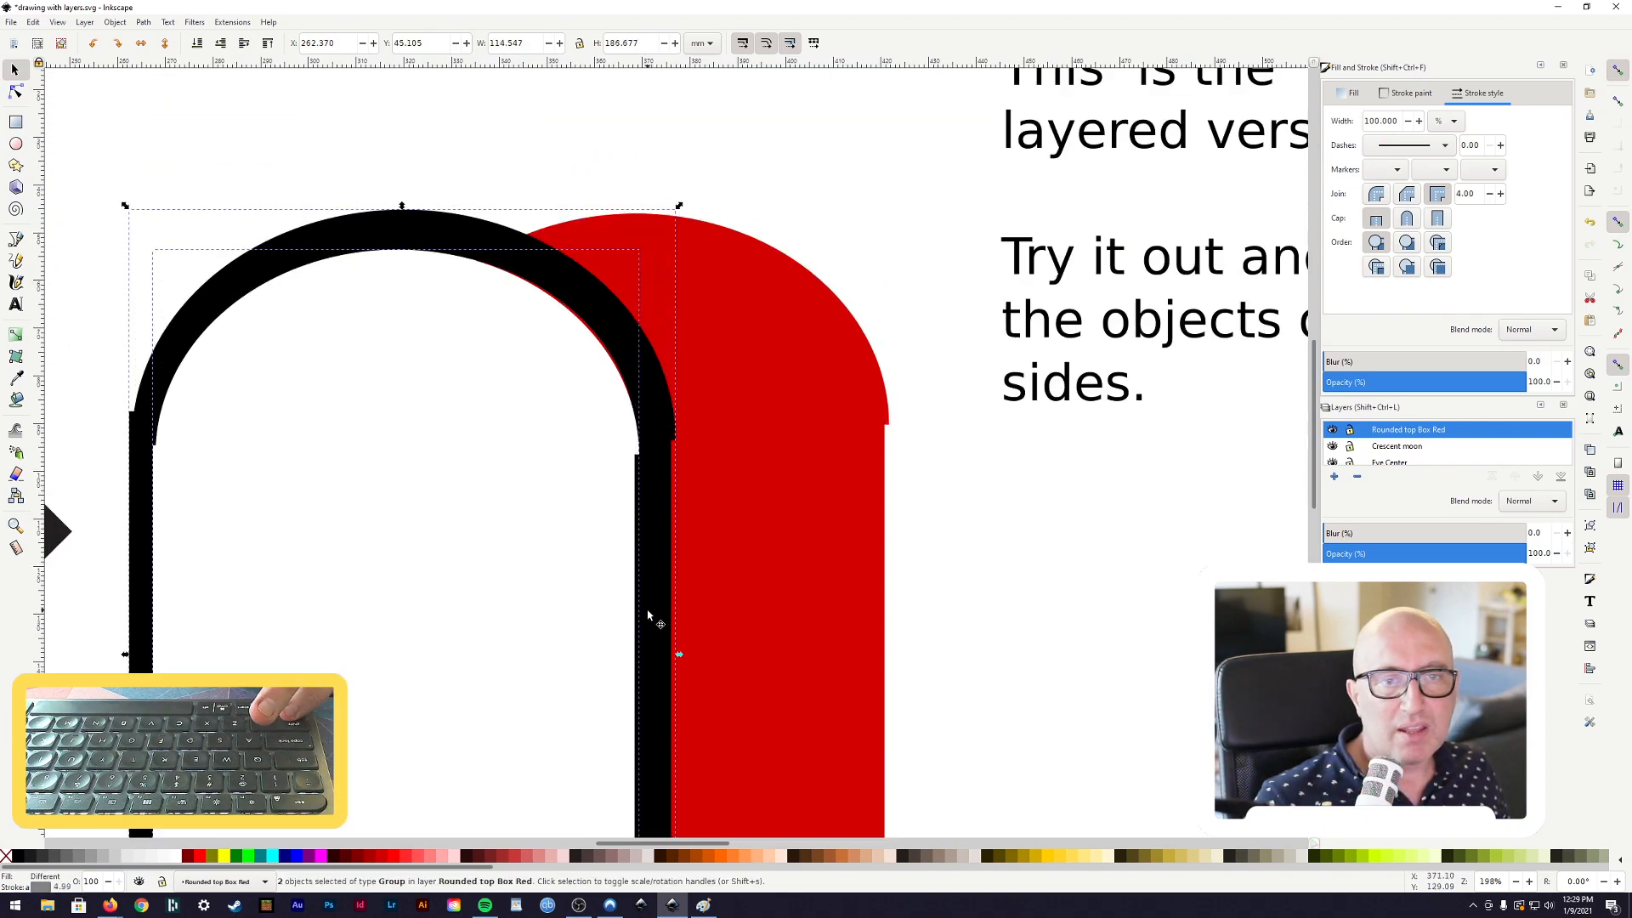
{"action": "scroll", "coordinate": [648, 614], "scroll_direction": "down", "scroll_amount": 4}
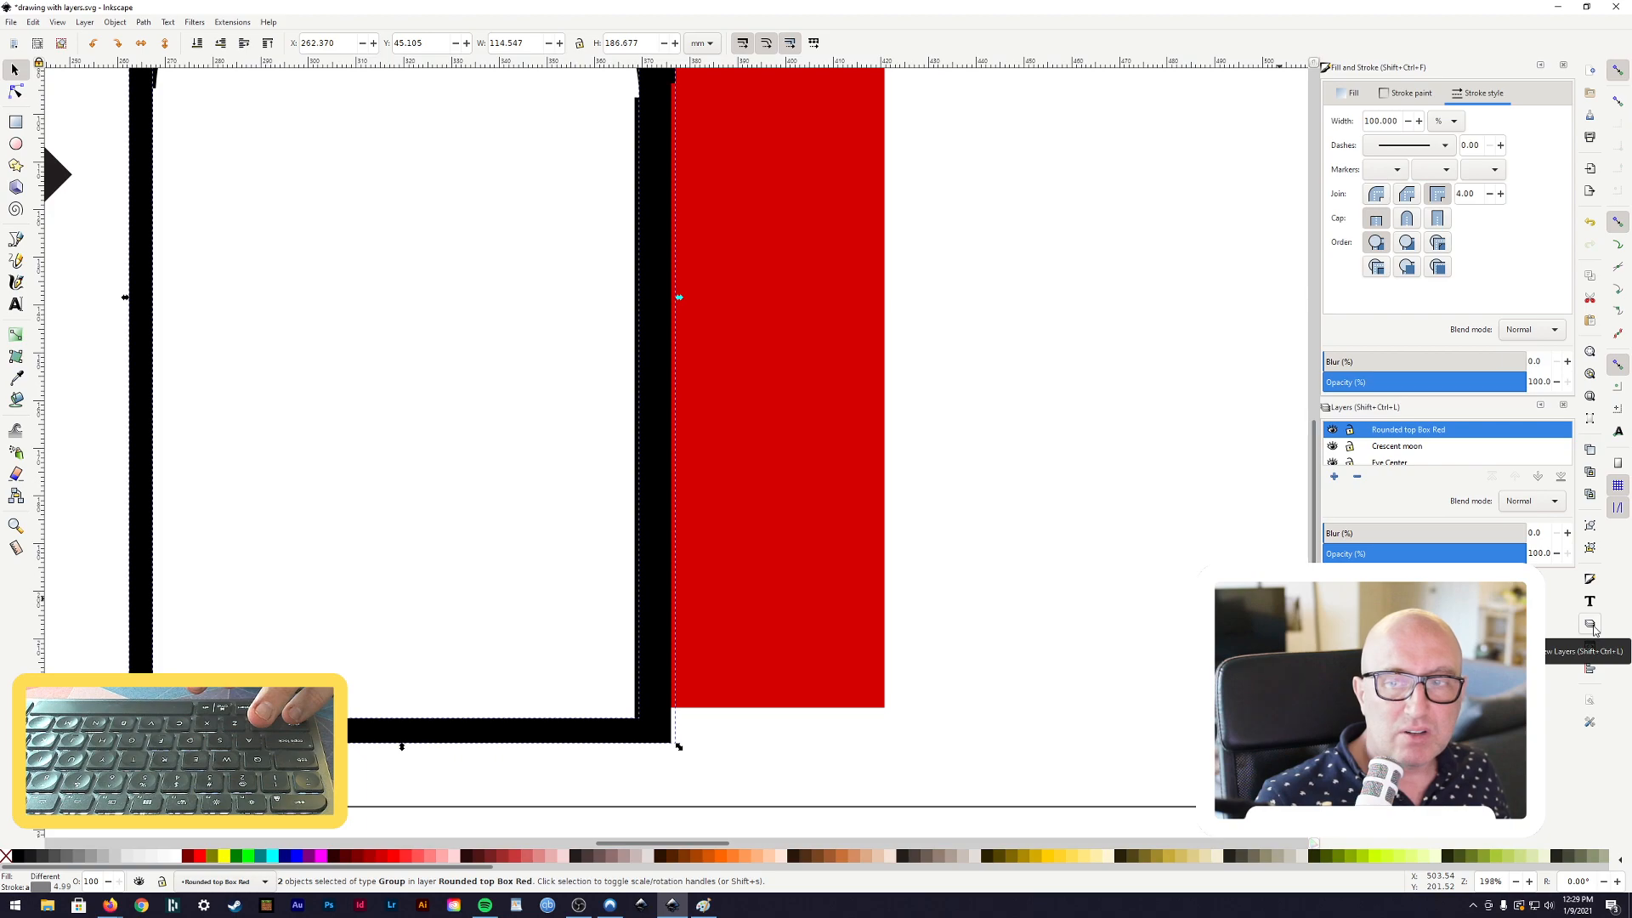
{"action": "left_click", "coordinate": [1590, 528]}
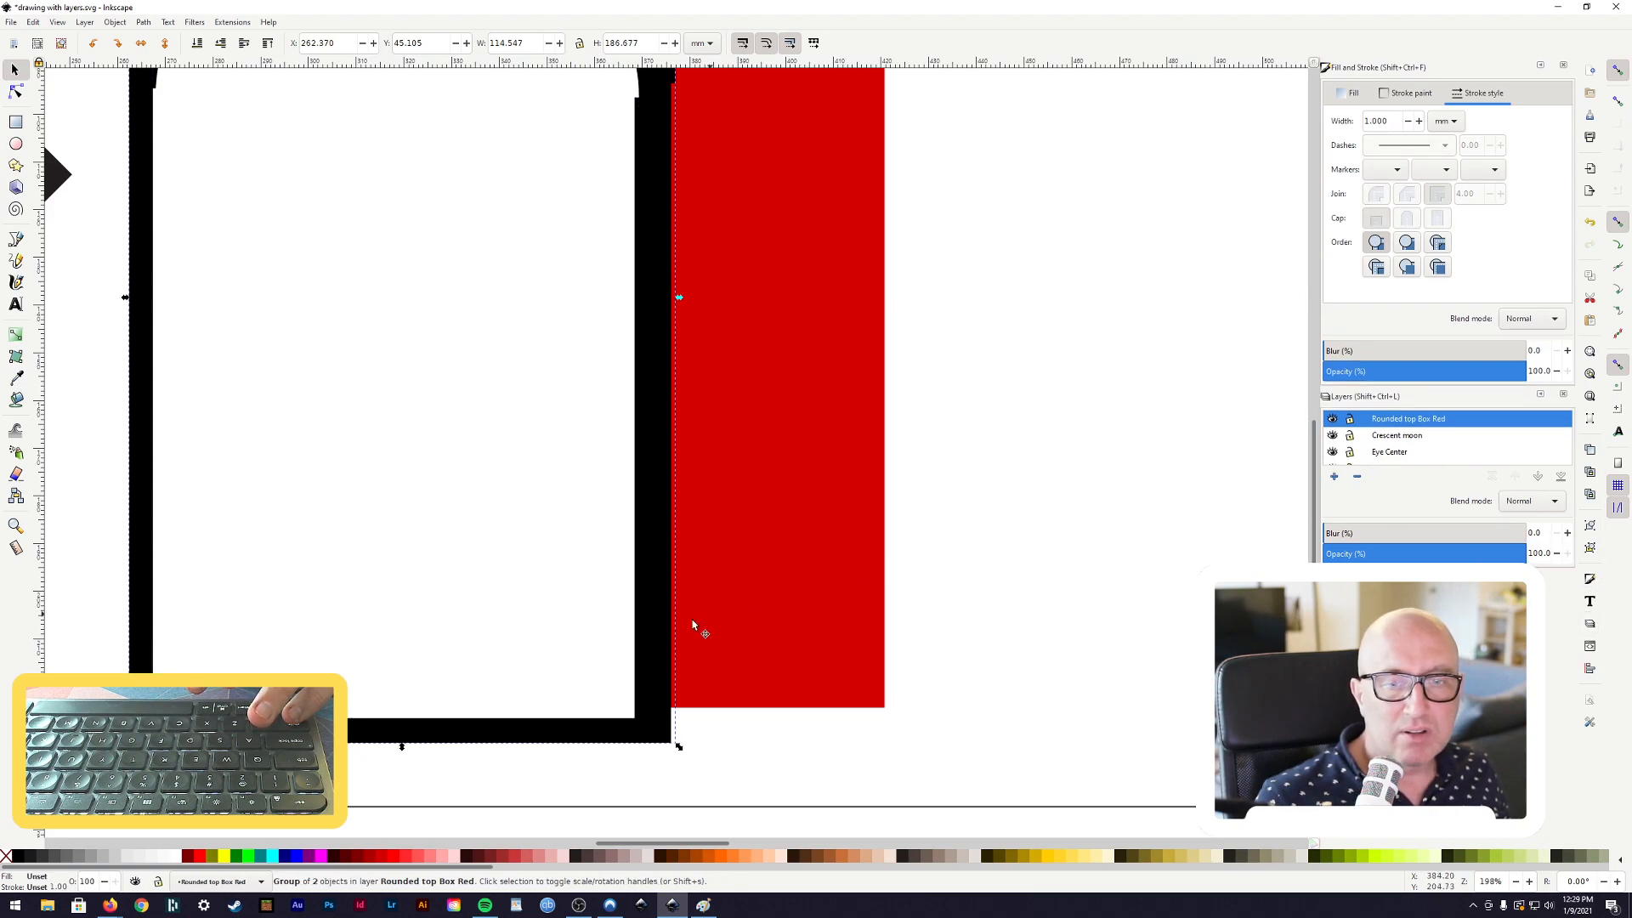
Move the grouped black-and-white box about 26 mm to the right over the red box
{"action": "key", "text": "minus"}
{"action": "key", "text": "minus"}
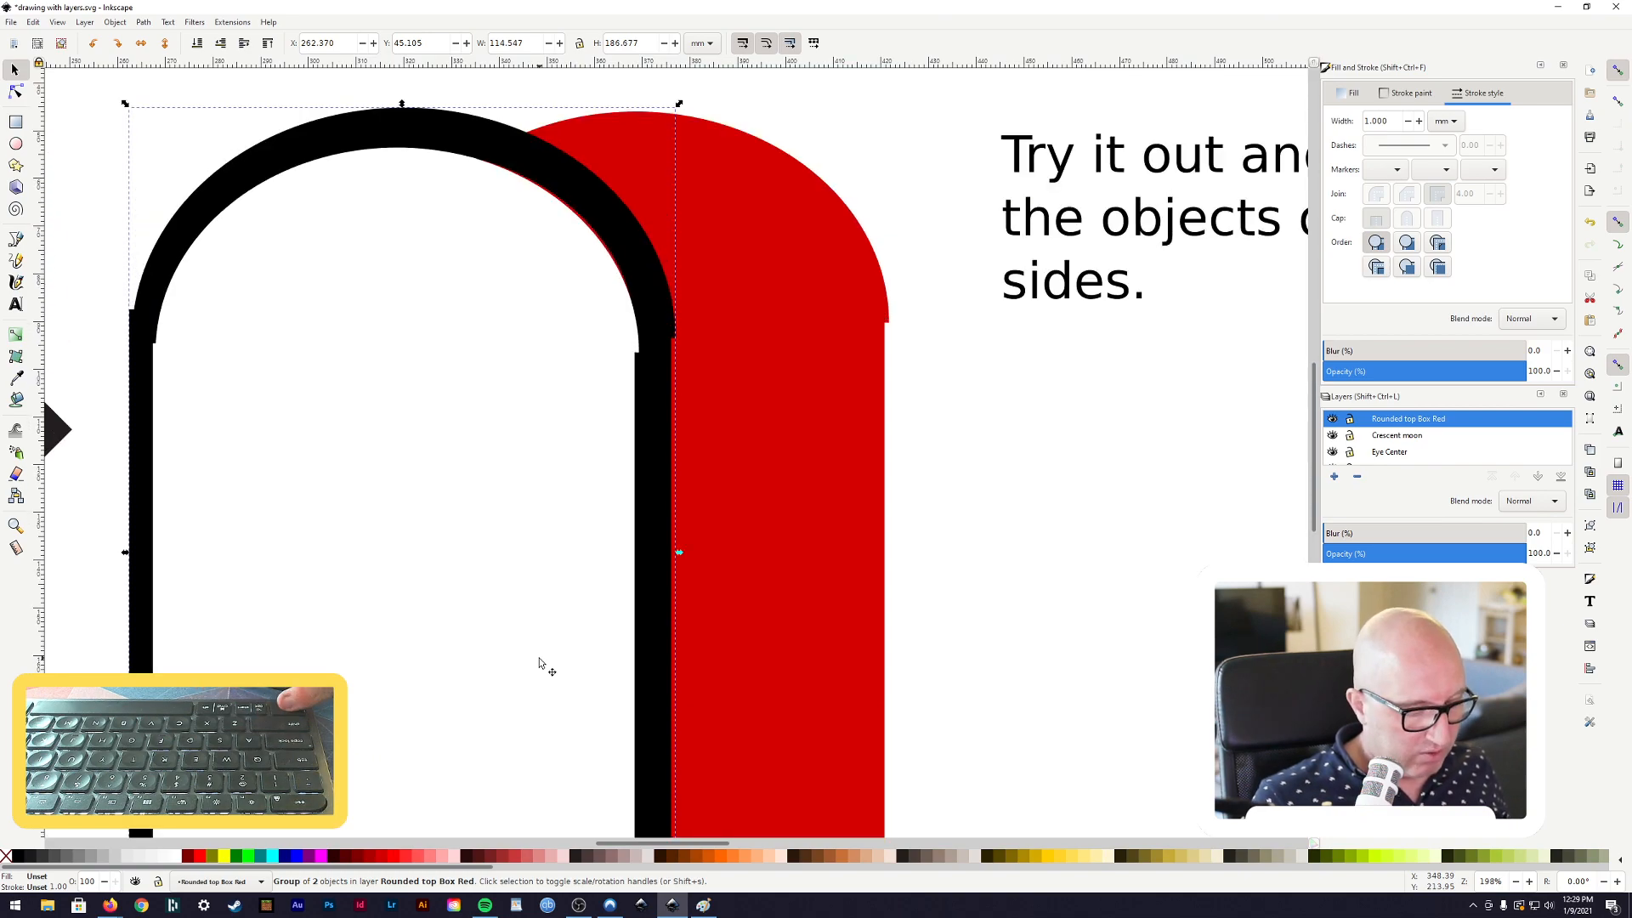
{"action": "key", "text": "minus"}
{"action": "left_click_drag", "start_coordinate": [540, 663], "coordinate": [579, 648]}
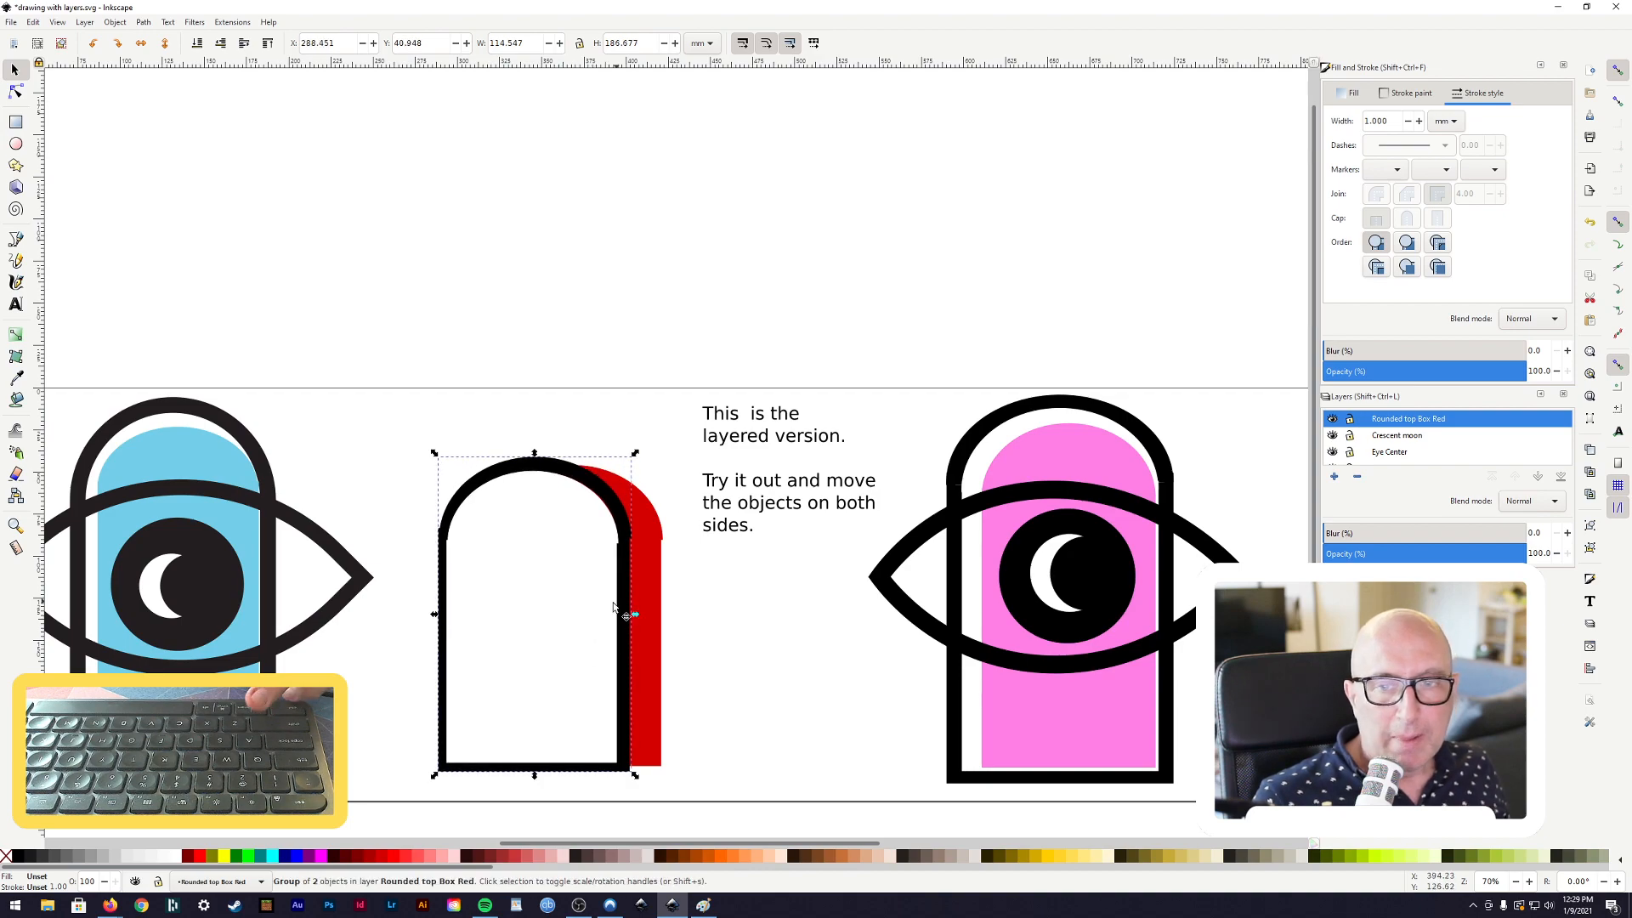
{"action": "key", "text": "minus"}
{"action": "key", "text": "minus"}
{"action": "key", "text": "plus"}
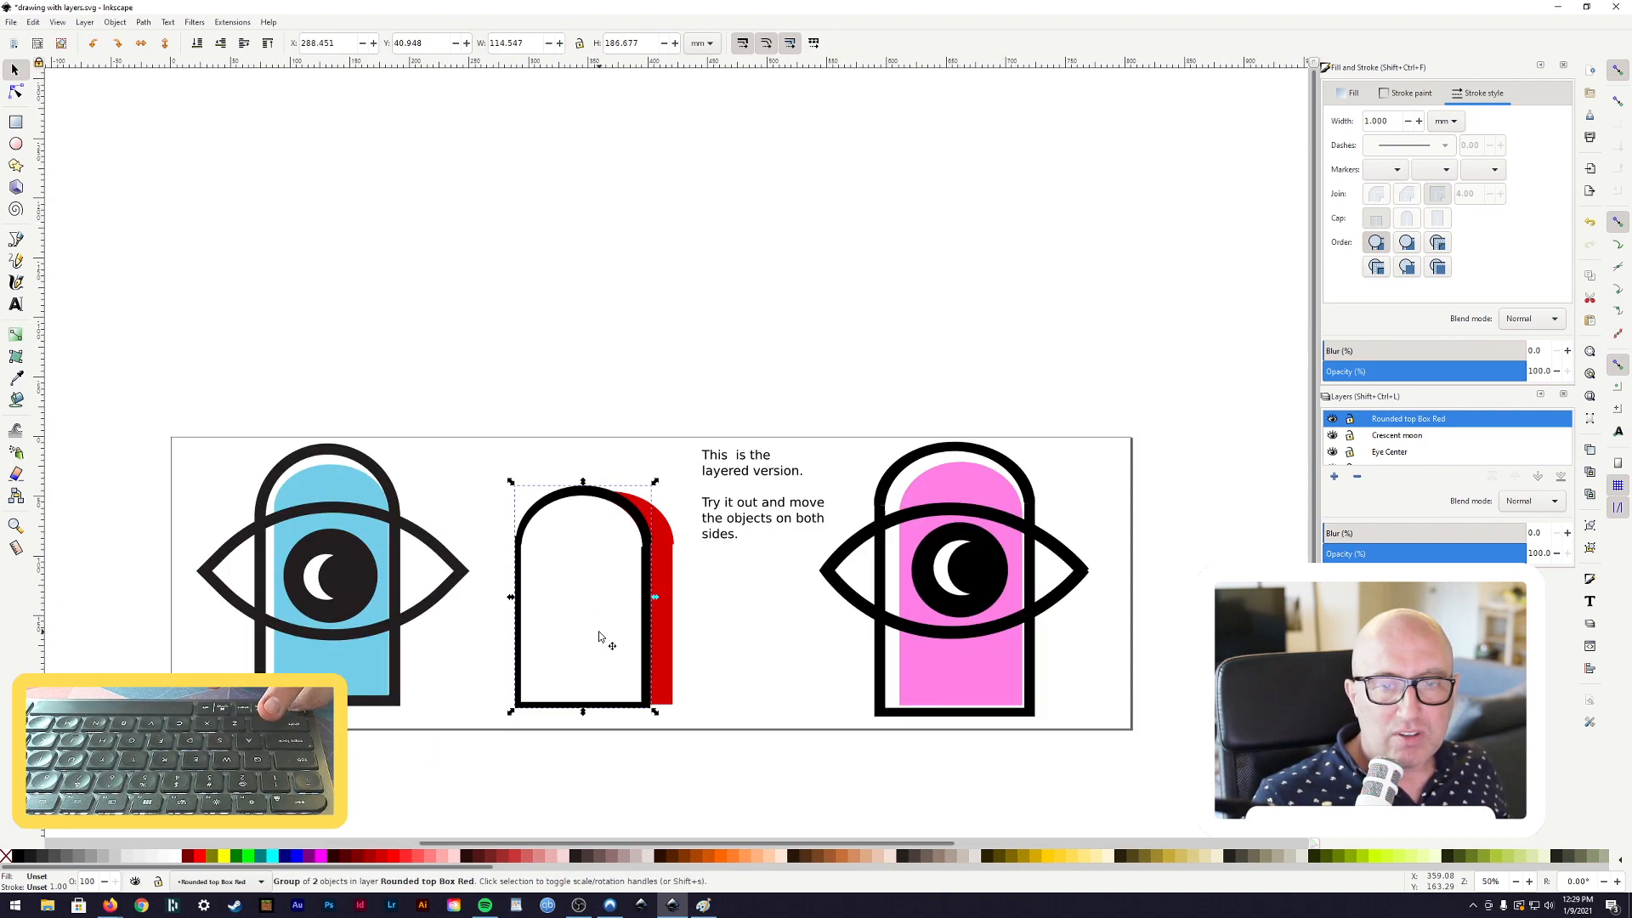
Separate the black-and-white box from the red box and place them side by side between the two eye drawings, red box first
{"action": "scroll", "coordinate": [599, 631], "scroll_direction": "up", "scroll_amount": 1}
{"action": "scroll", "coordinate": [601, 624], "scroll_direction": "up", "scroll_amount": 2, "text": "ctrl"}
{"action": "scroll", "coordinate": [602, 618], "scroll_direction": "down", "scroll_amount": 2, "text": "ctrl"}
{"action": "scroll", "coordinate": [601, 624], "scroll_direction": "up", "scroll_amount": 3}
{"action": "scroll", "coordinate": [600, 633], "scroll_direction": "down", "scroll_amount": 5}
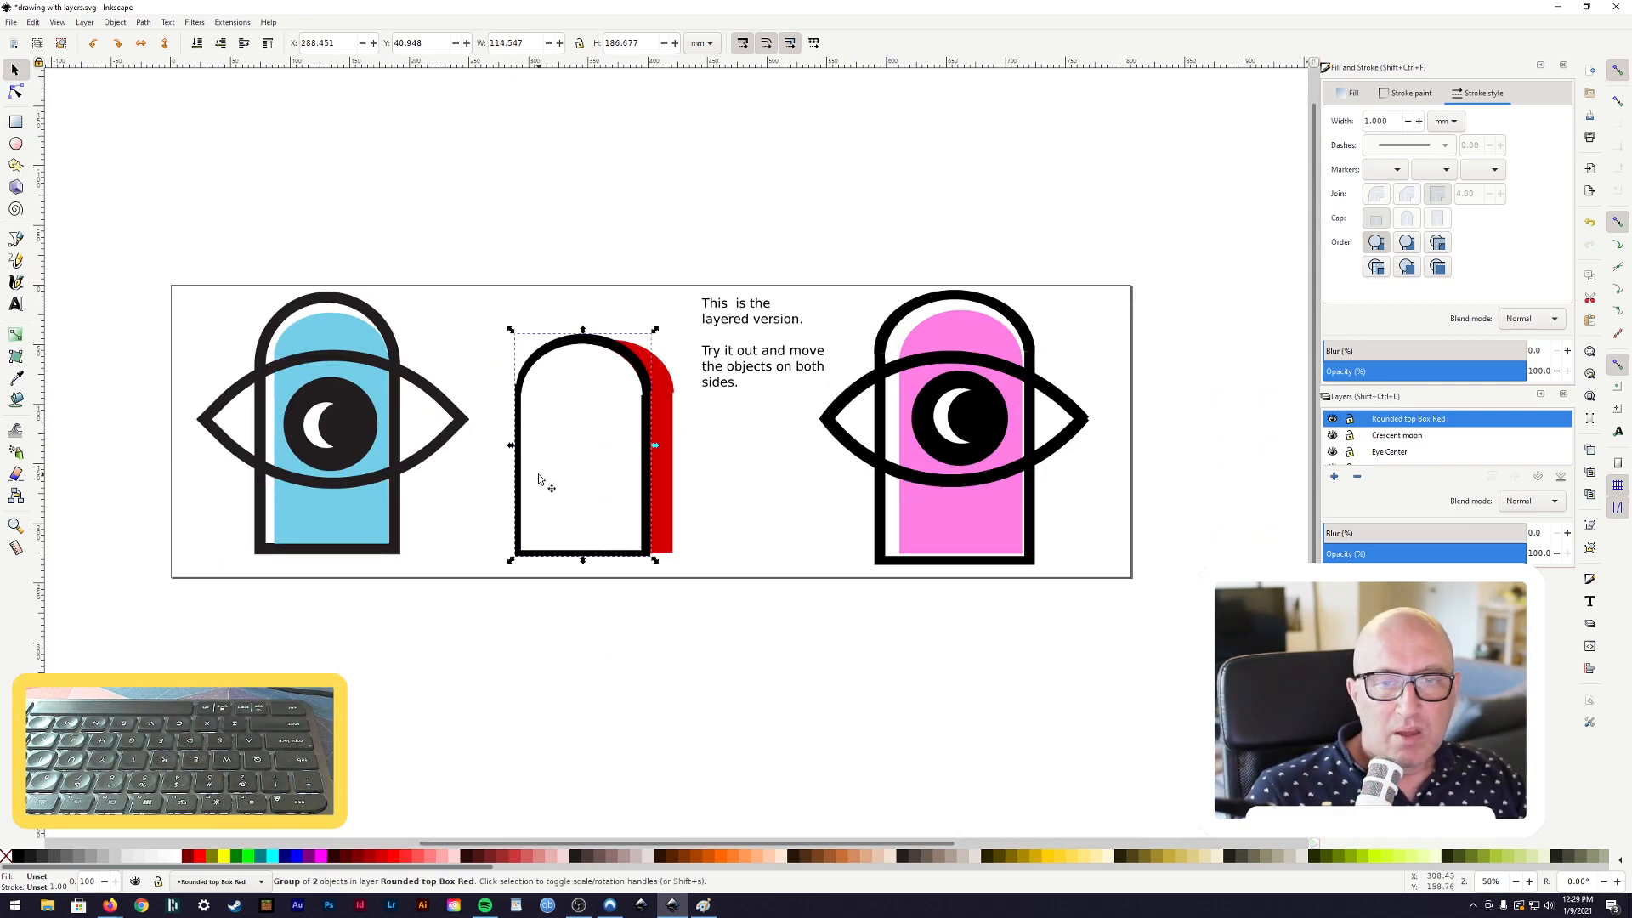
{"action": "left_click_drag", "start_coordinate": [572, 477], "coordinate": [747, 466]}
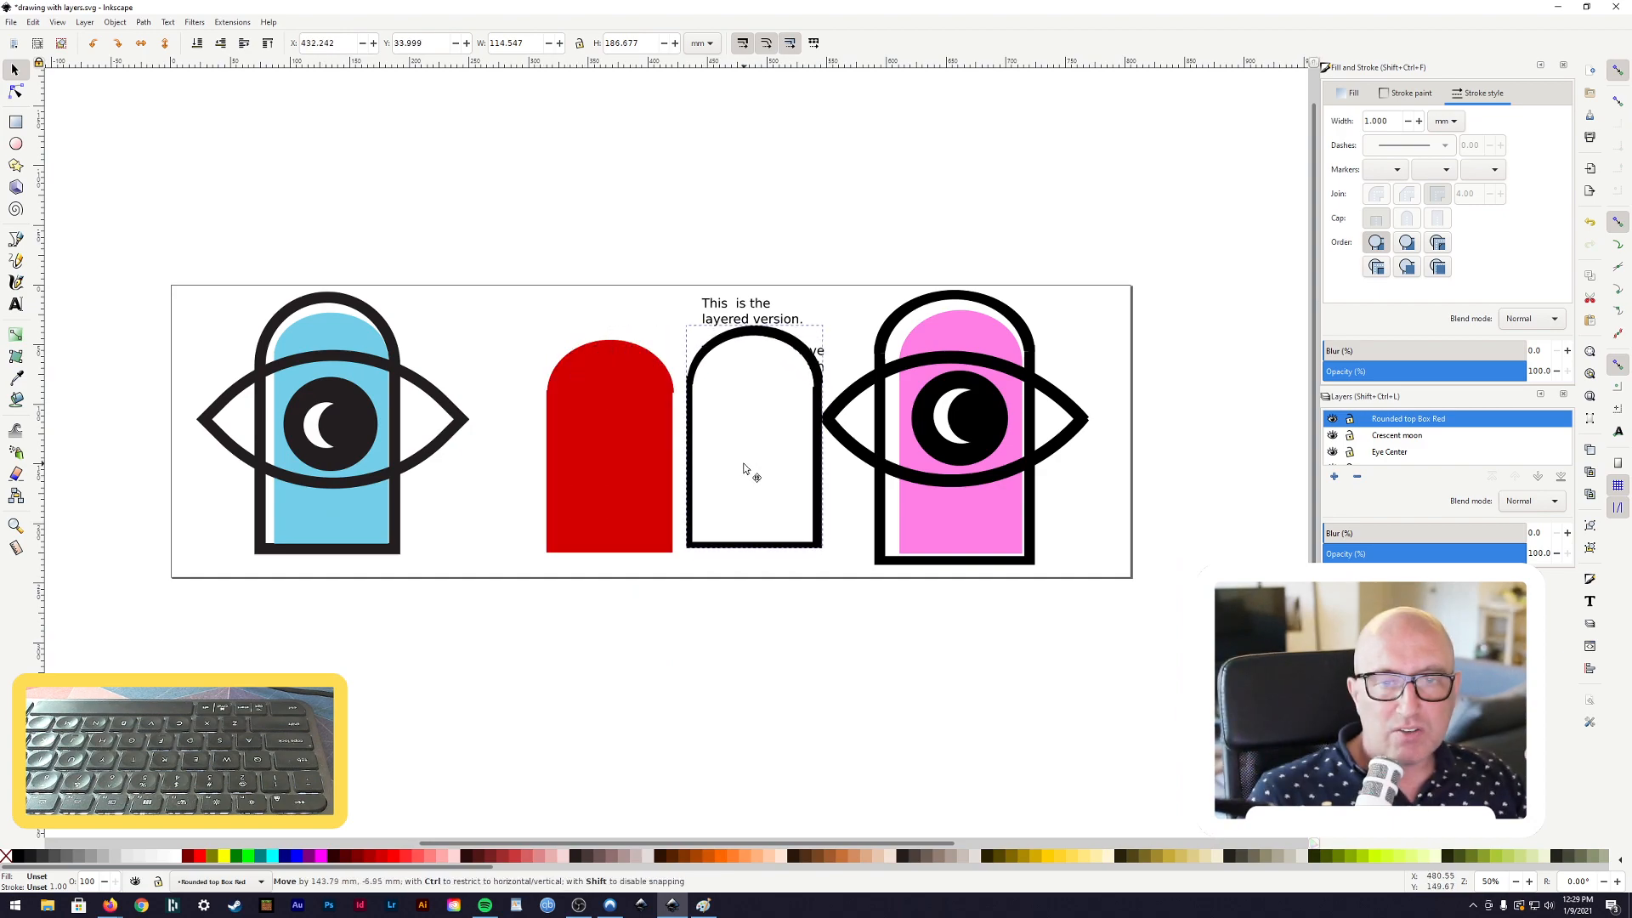
{"action": "left_click", "coordinate": [635, 478]}
{"action": "left_click_drag", "start_coordinate": [635, 481], "coordinate": [577, 475]}
{"action": "left_click_drag", "start_coordinate": [801, 478], "coordinate": [754, 474]}
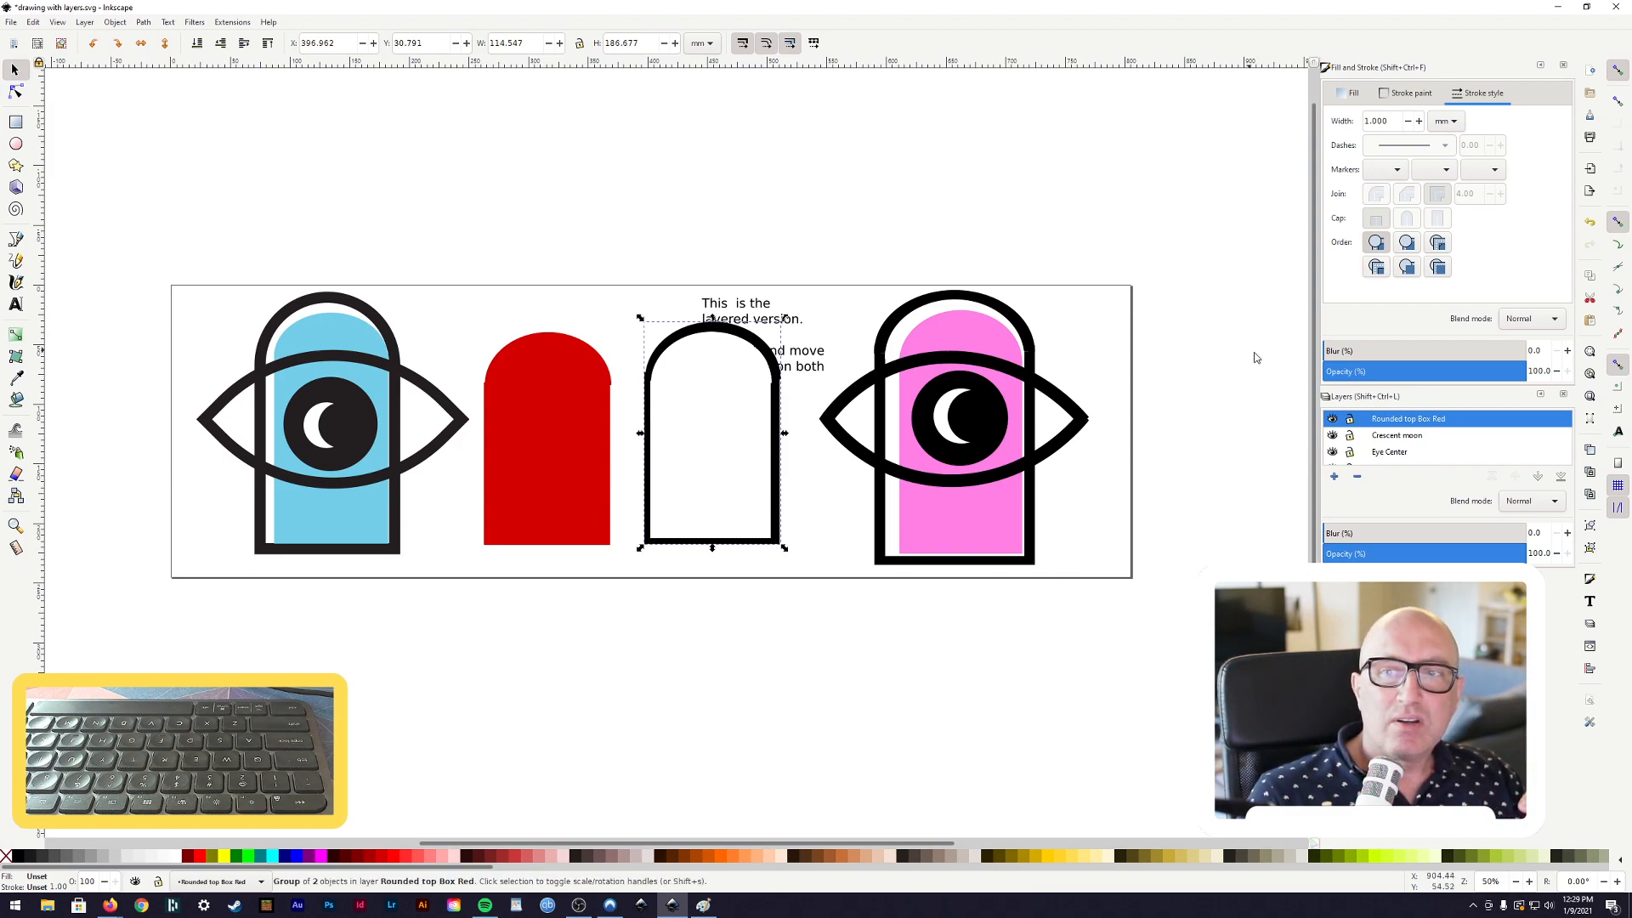
Close the Fill and Stroke settings and deselect the black-and-white box
{"action": "left_click", "coordinate": [1563, 66]}
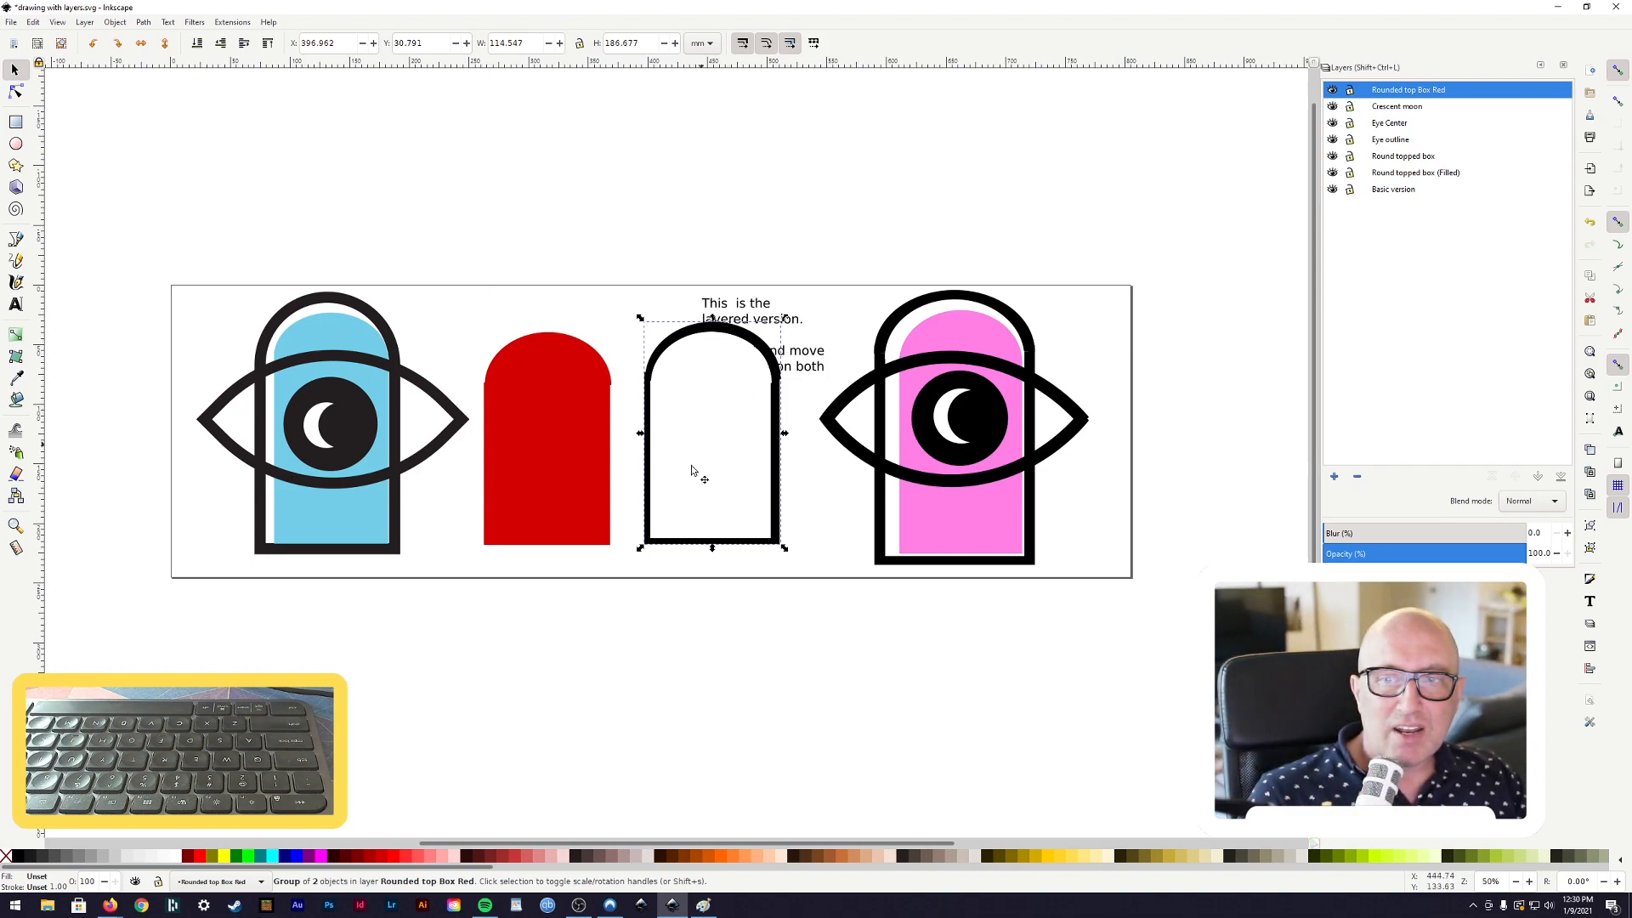
{"action": "left_click", "coordinate": [768, 575]}
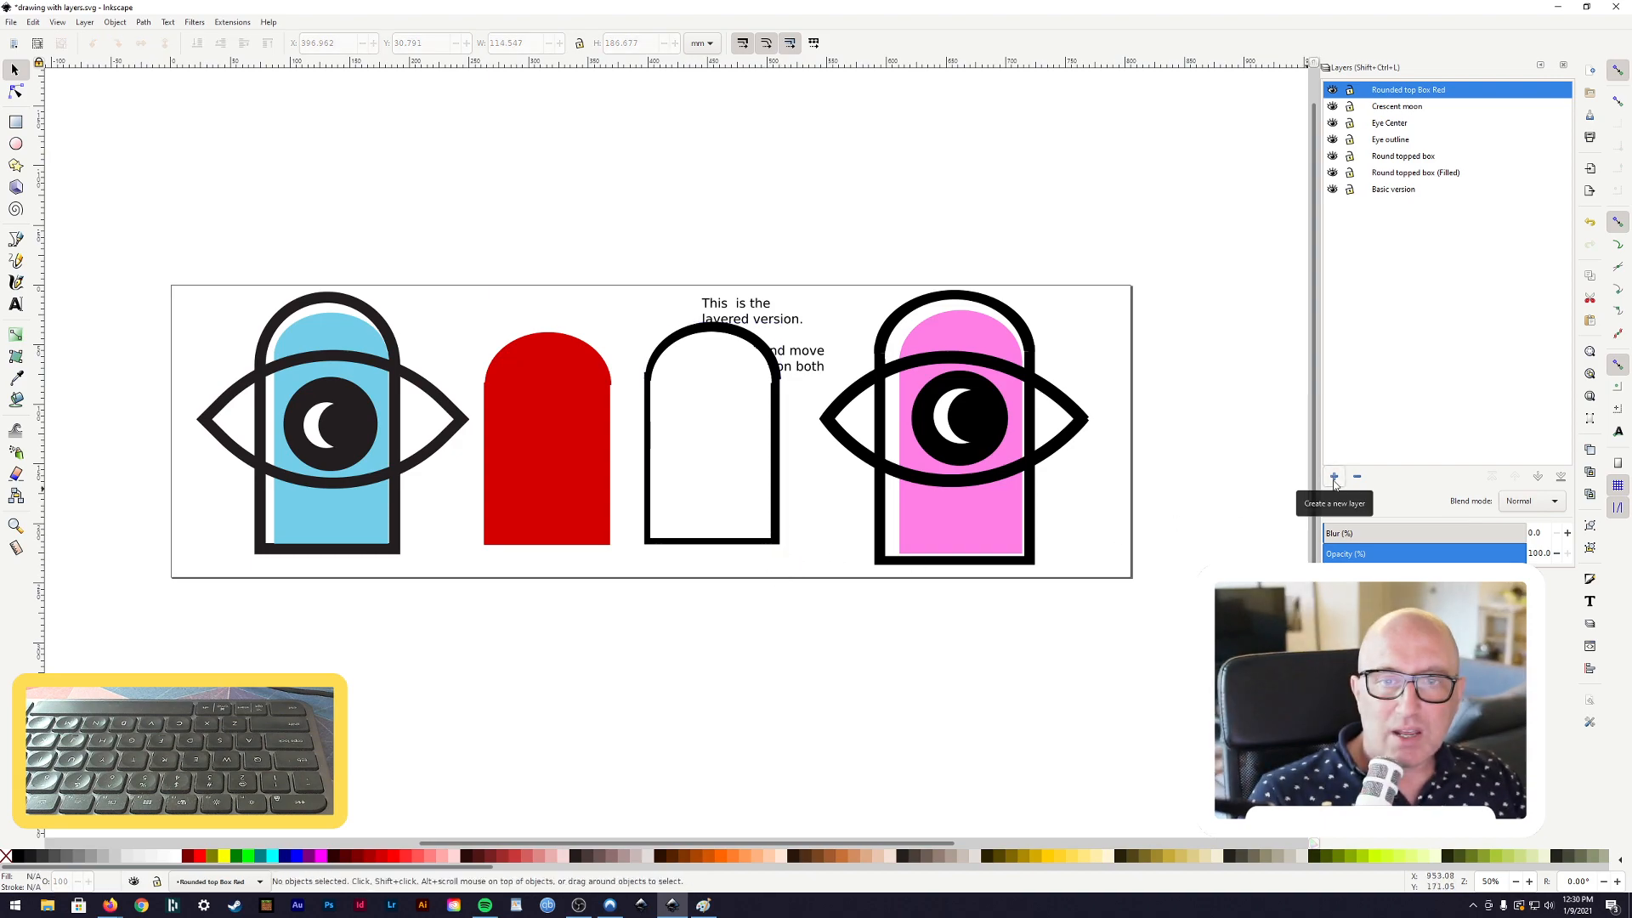
Create a new layer named "Rounded top Box 3" above the Rounded top Box Red layer
{"action": "left_click", "coordinate": [1334, 477]}
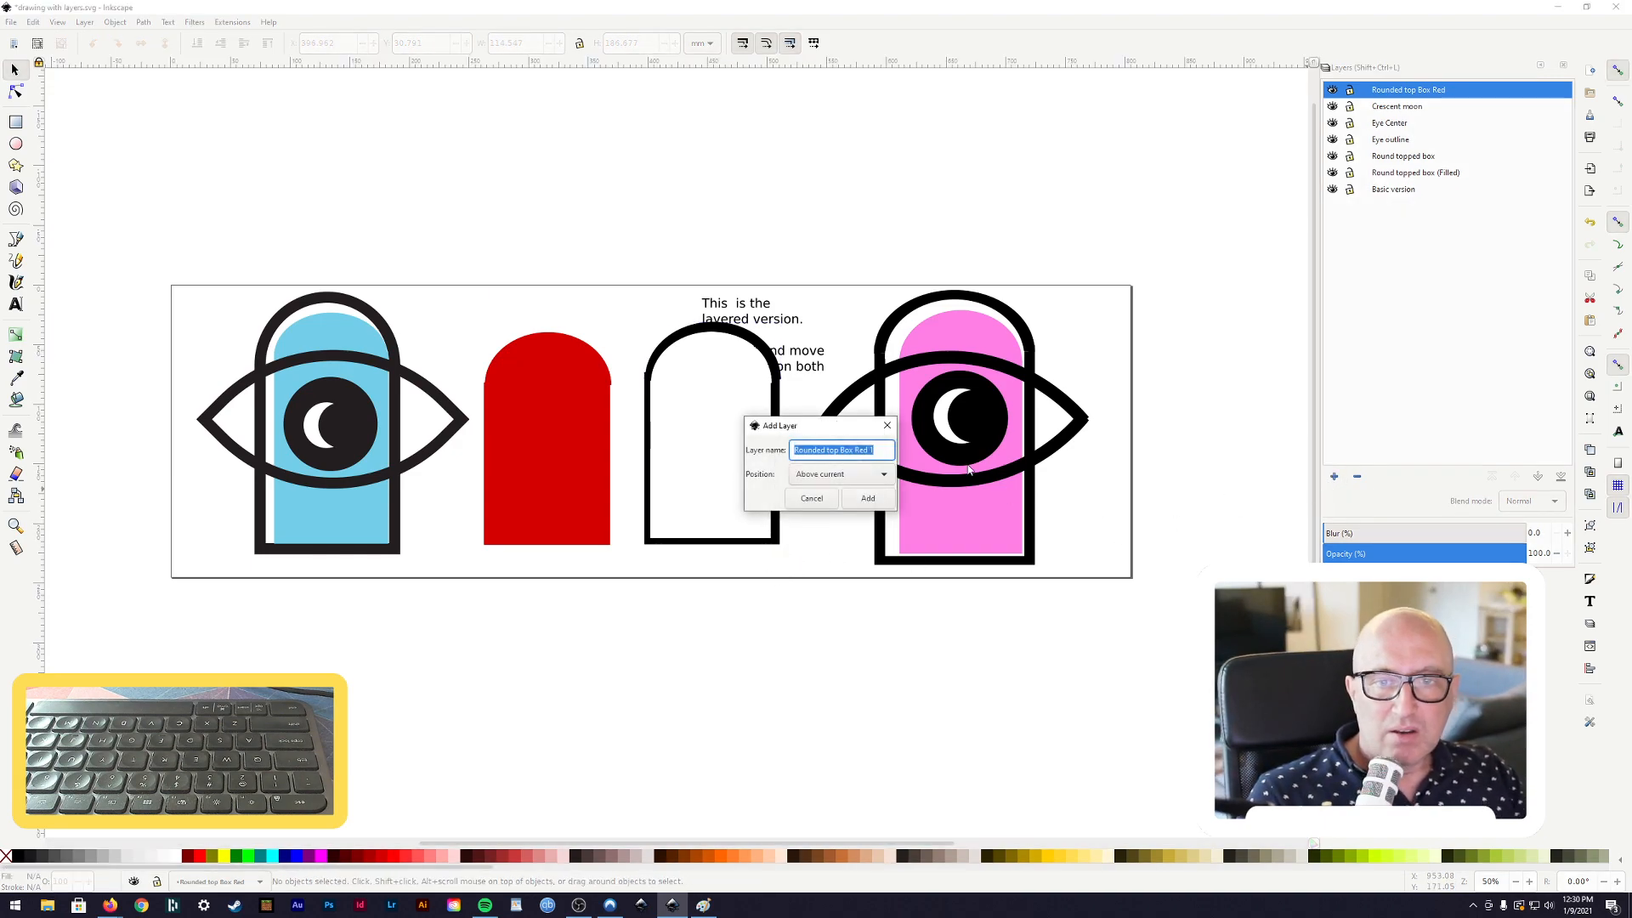
{"action": "left_click", "coordinate": [885, 454]}
{"action": "key", "text": "BackSpace"}
{"action": "key", "text": "BackSpace"}
{"action": "key", "text": "BackSpace"}
{"action": "key", "text": "BackSpace"}
{"action": "key", "text": "BackSpace"}
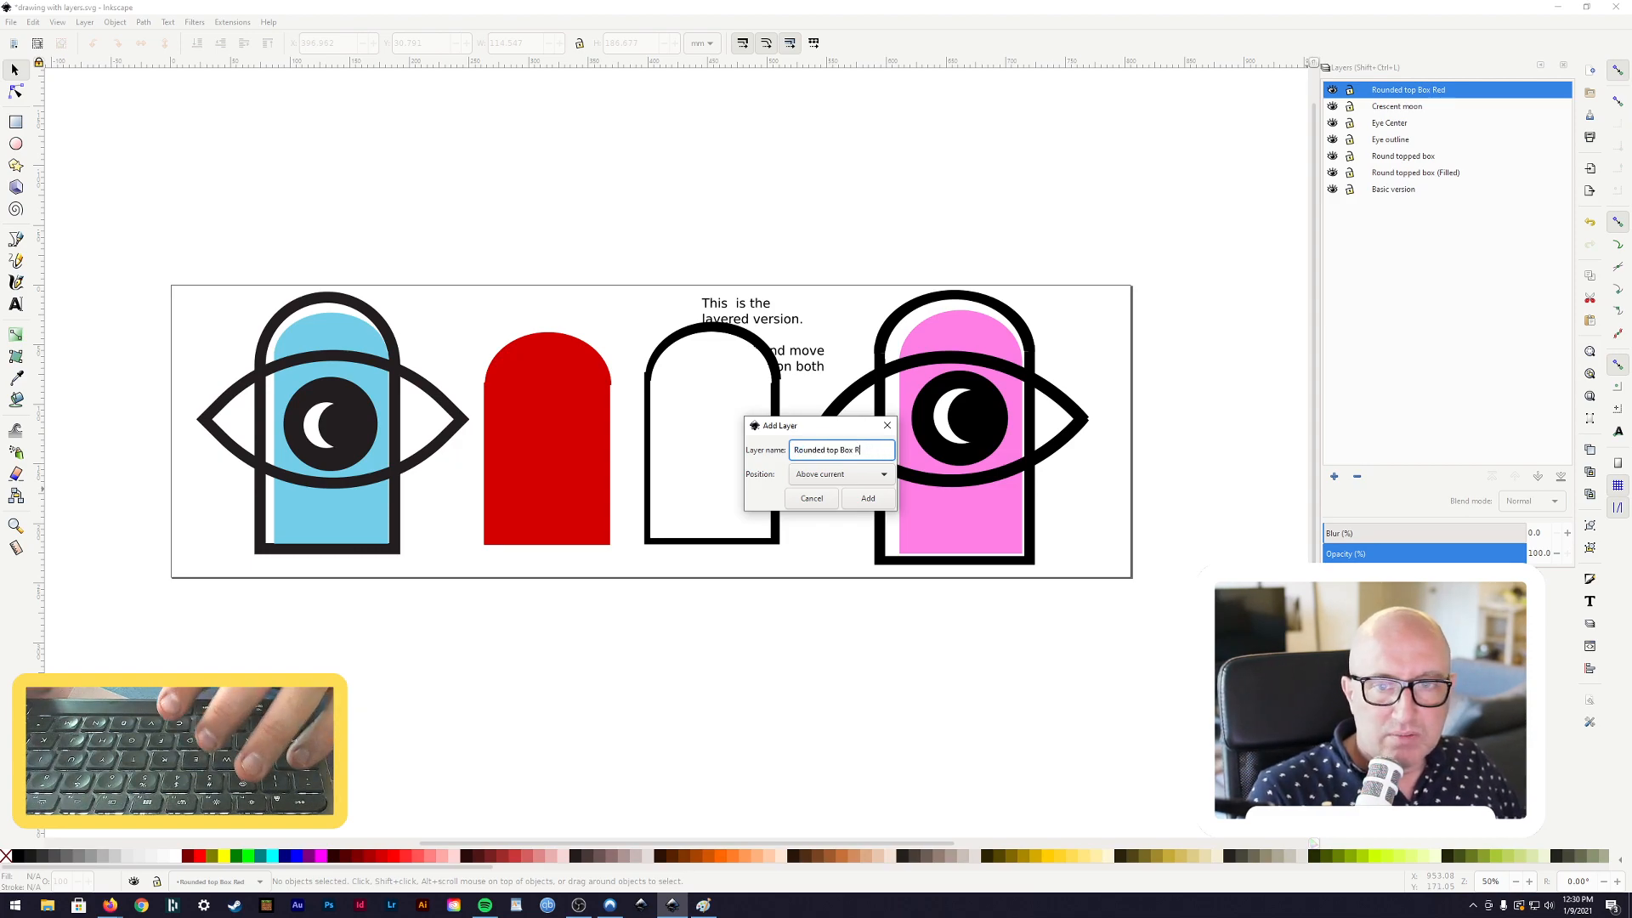
{"action": "type", "text": "3"}
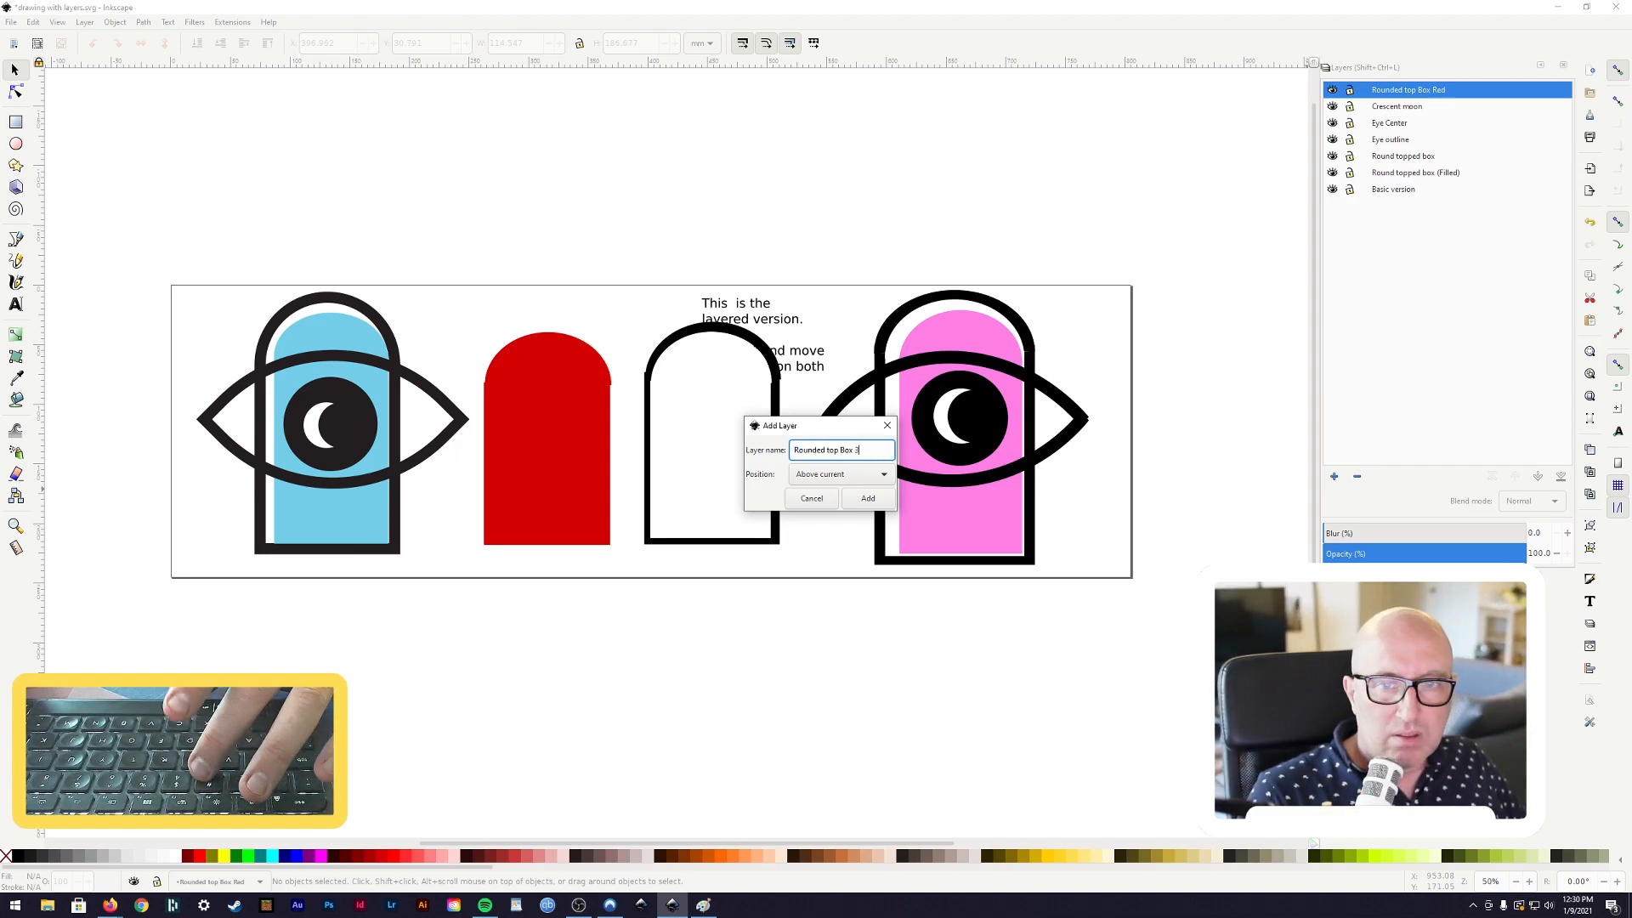
{"action": "key", "text": "Return"}
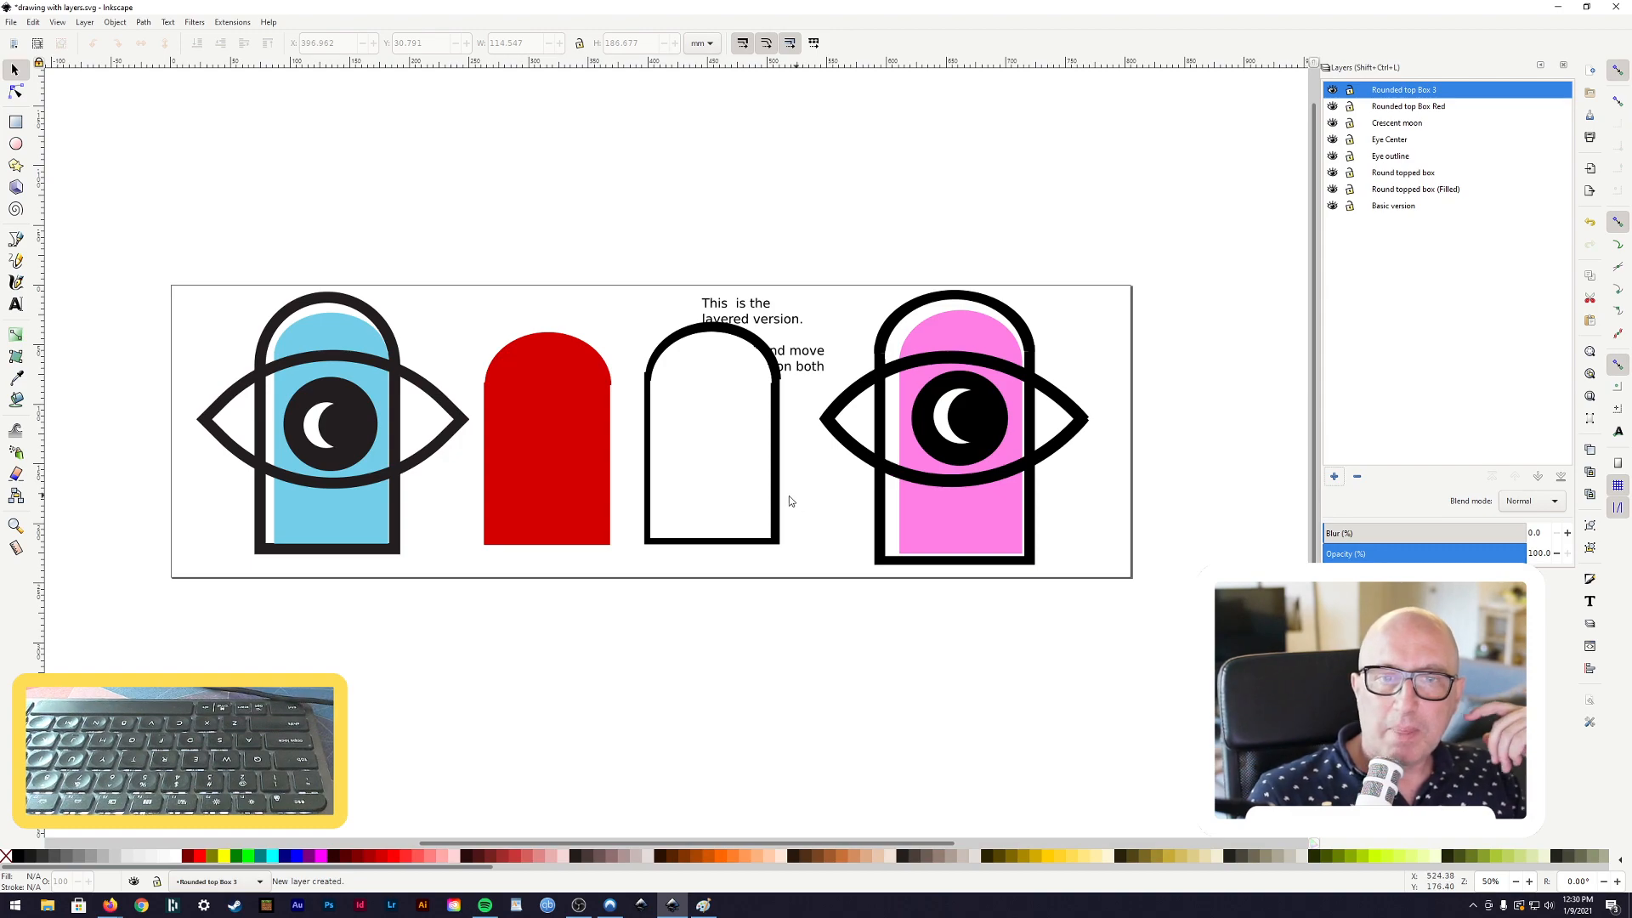
Move the Rounded top Box Red layer to the top of the layer stack, above Rounded top Box 3 and not nested in it
{"action": "left_click", "coordinate": [1419, 108]}
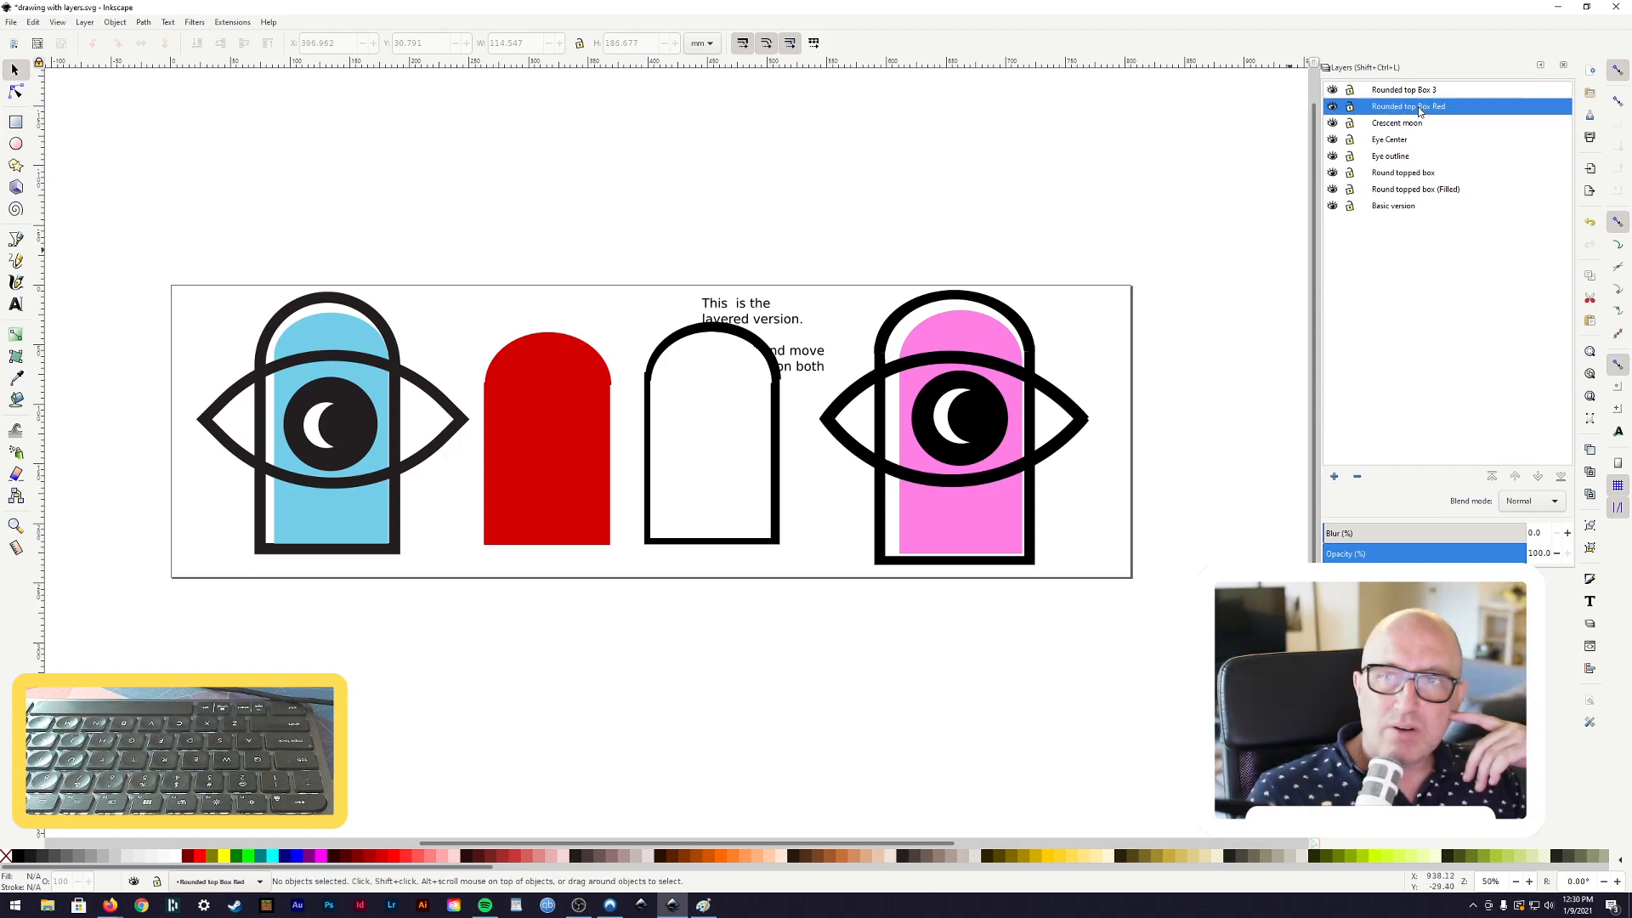
{"action": "left_click", "coordinate": [1416, 110]}
{"action": "left_click_drag", "start_coordinate": [1415, 111], "coordinate": [1473, 96]}
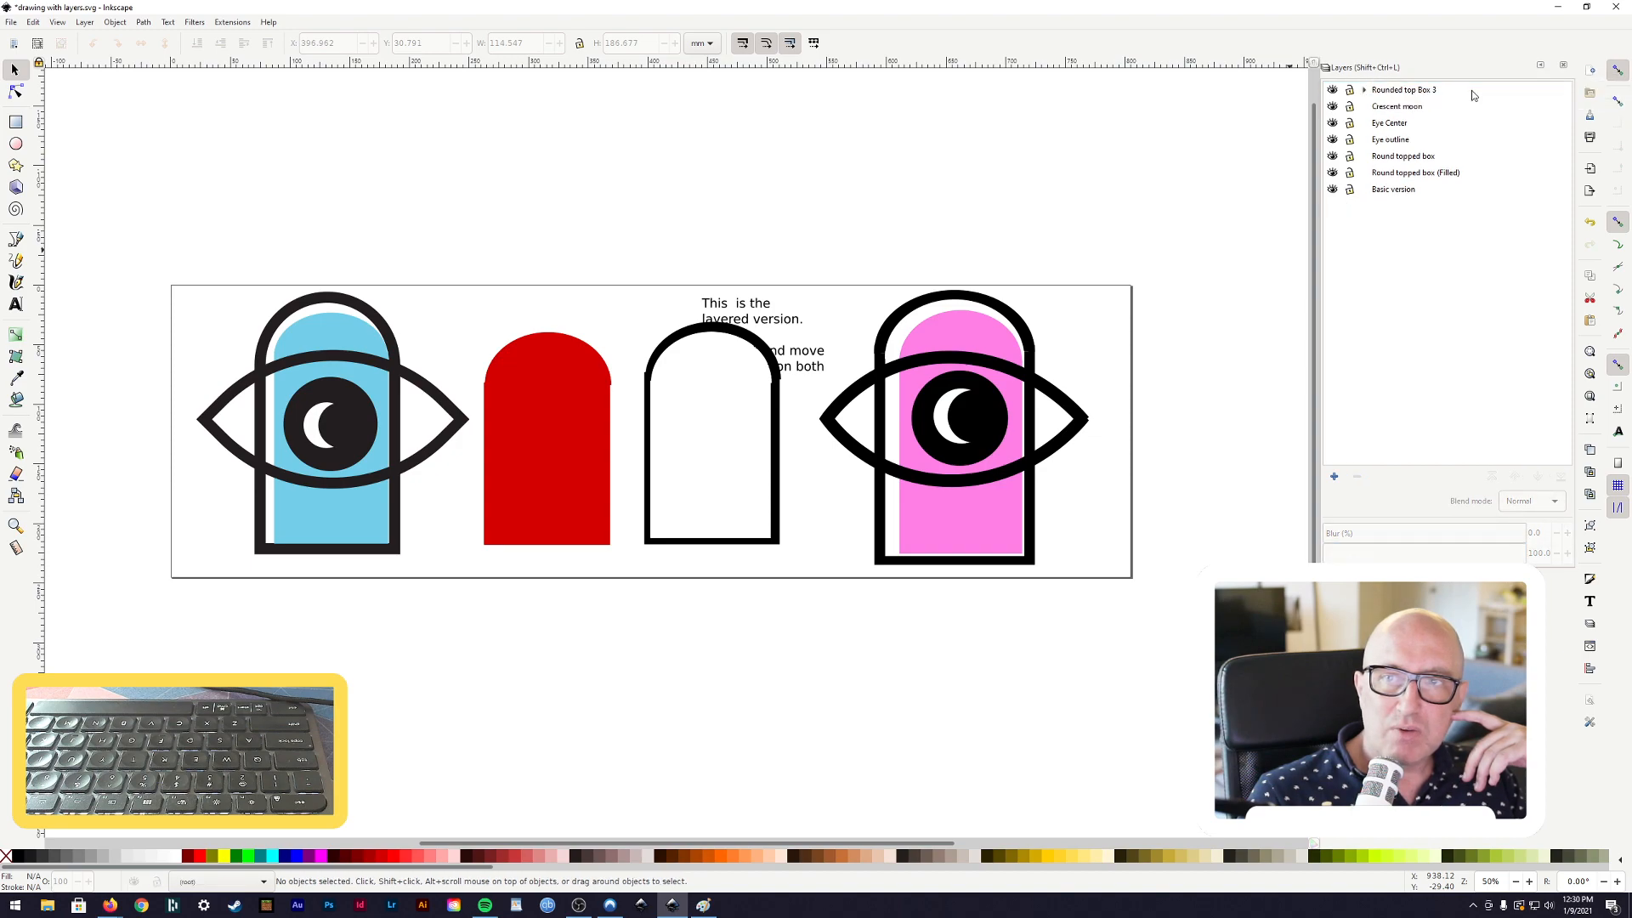
{"action": "left_click", "coordinate": [1370, 93]}
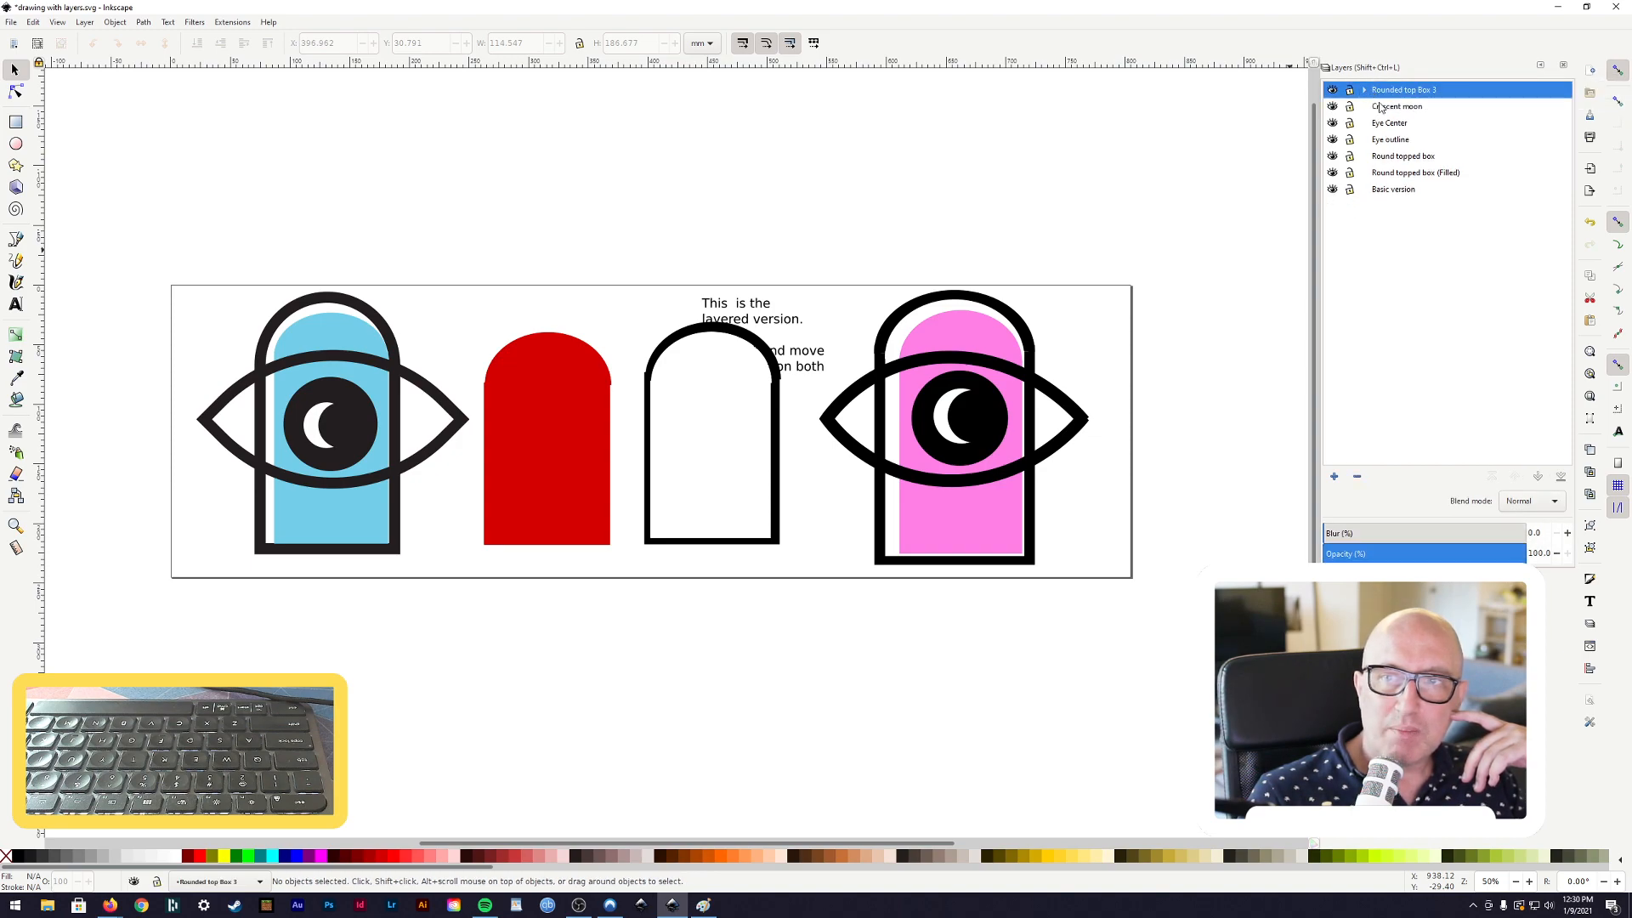
{"action": "left_click", "coordinate": [1366, 91]}
{"action": "left_click", "coordinate": [1411, 107]}
{"action": "left_click_drag", "start_coordinate": [1415, 106], "coordinate": [1426, 88]}
Reposition the red box to about X 268, Y 33 mm and the black-outlined box to about X 399, Y 30 mm
{"action": "left_click", "coordinate": [563, 498]}
{"action": "mouse_move", "coordinate": [533, 487]}
{"action": "left_mouse_down"}
{"action": "mouse_move", "coordinate": [656, 484]}
{"action": "mouse_move", "coordinate": [558, 487]}
{"action": "left_mouse_up"}
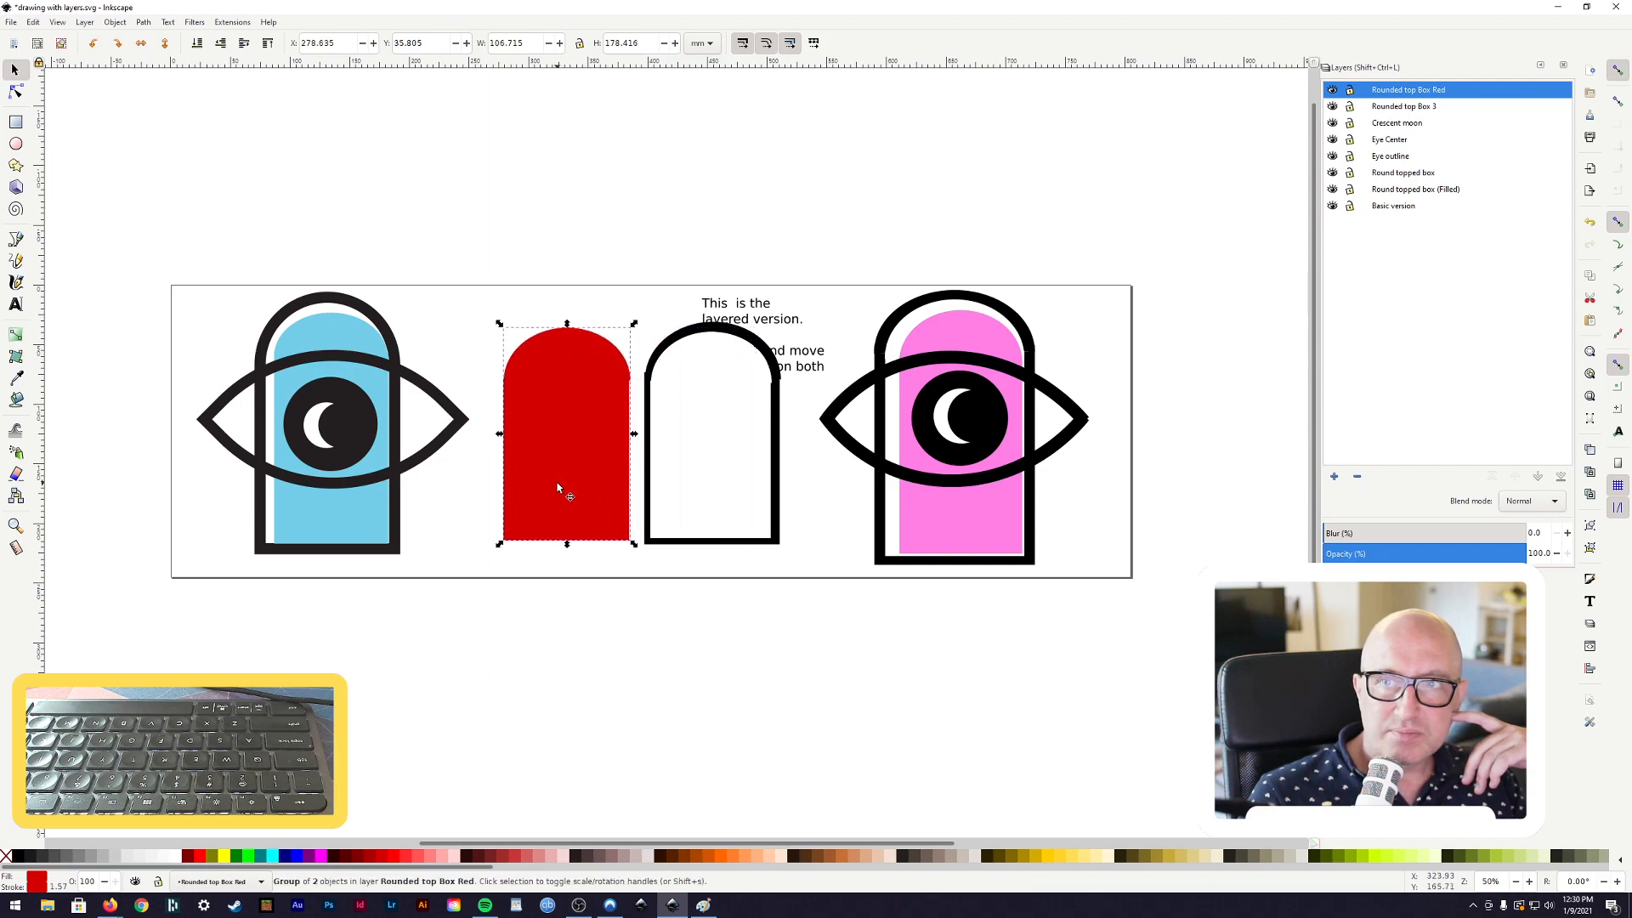
{"action": "left_click", "coordinate": [687, 484]}
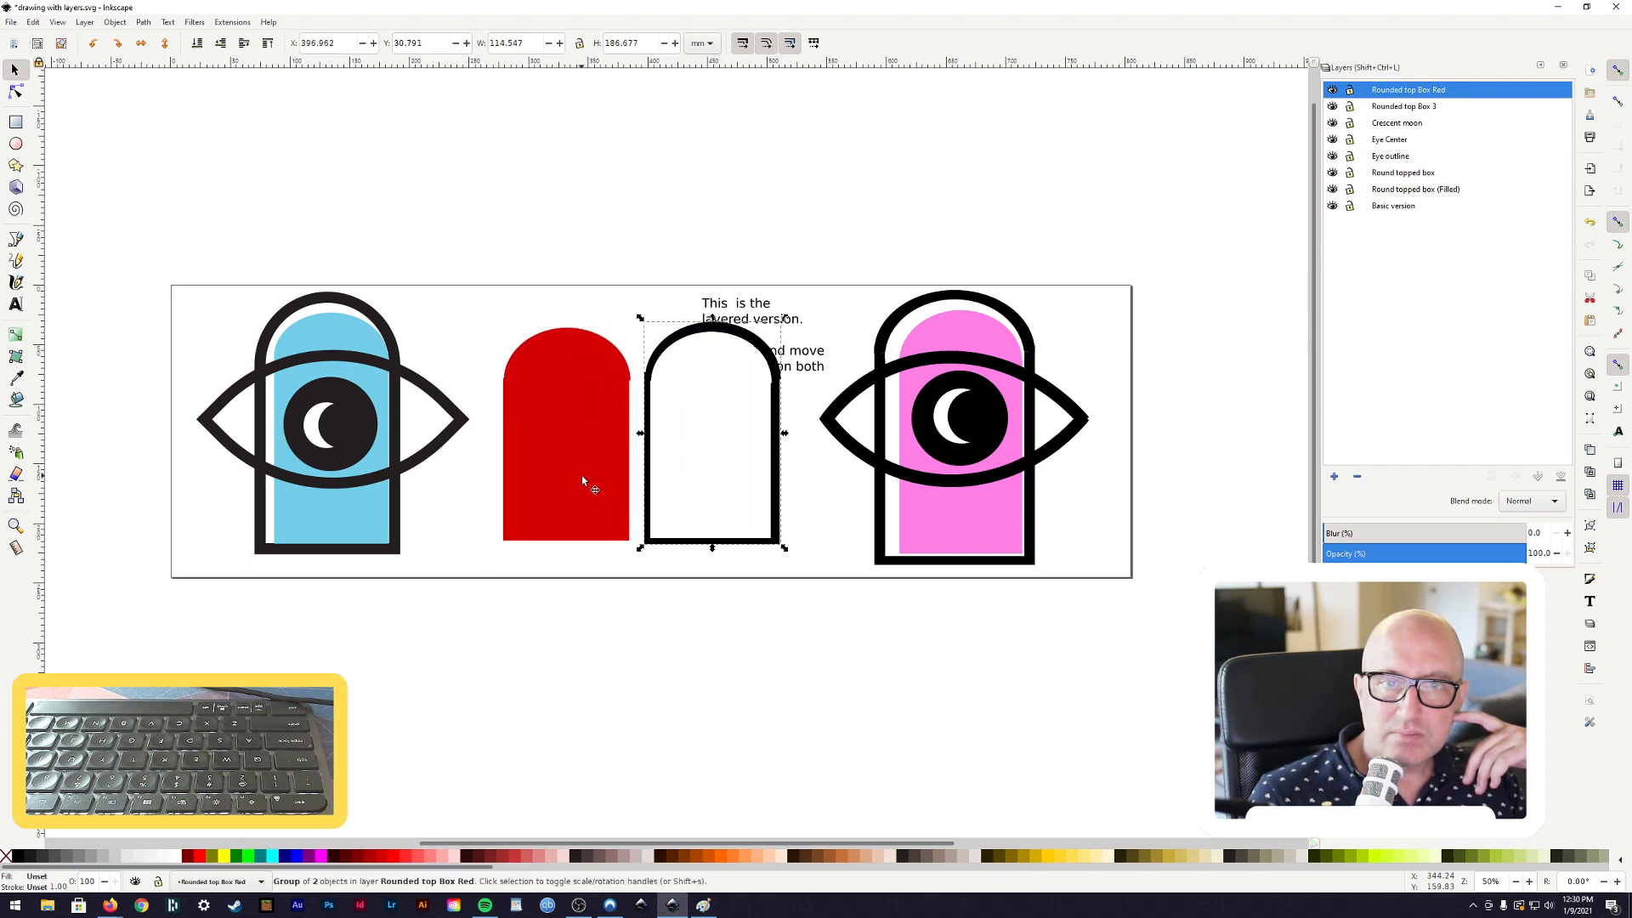
{"action": "mouse_move", "coordinate": [565, 489]}
{"action": "left_mouse_down"}
{"action": "mouse_move", "coordinate": [654, 484]}
{"action": "mouse_move", "coordinate": [571, 483]}
{"action": "left_mouse_up"}
{"action": "mouse_move", "coordinate": [677, 485]}
{"action": "left_mouse_down"}
{"action": "mouse_move", "coordinate": [728, 481]}
{"action": "mouse_move", "coordinate": [599, 476]}
{"action": "mouse_move", "coordinate": [678, 481]}
{"action": "left_mouse_up"}
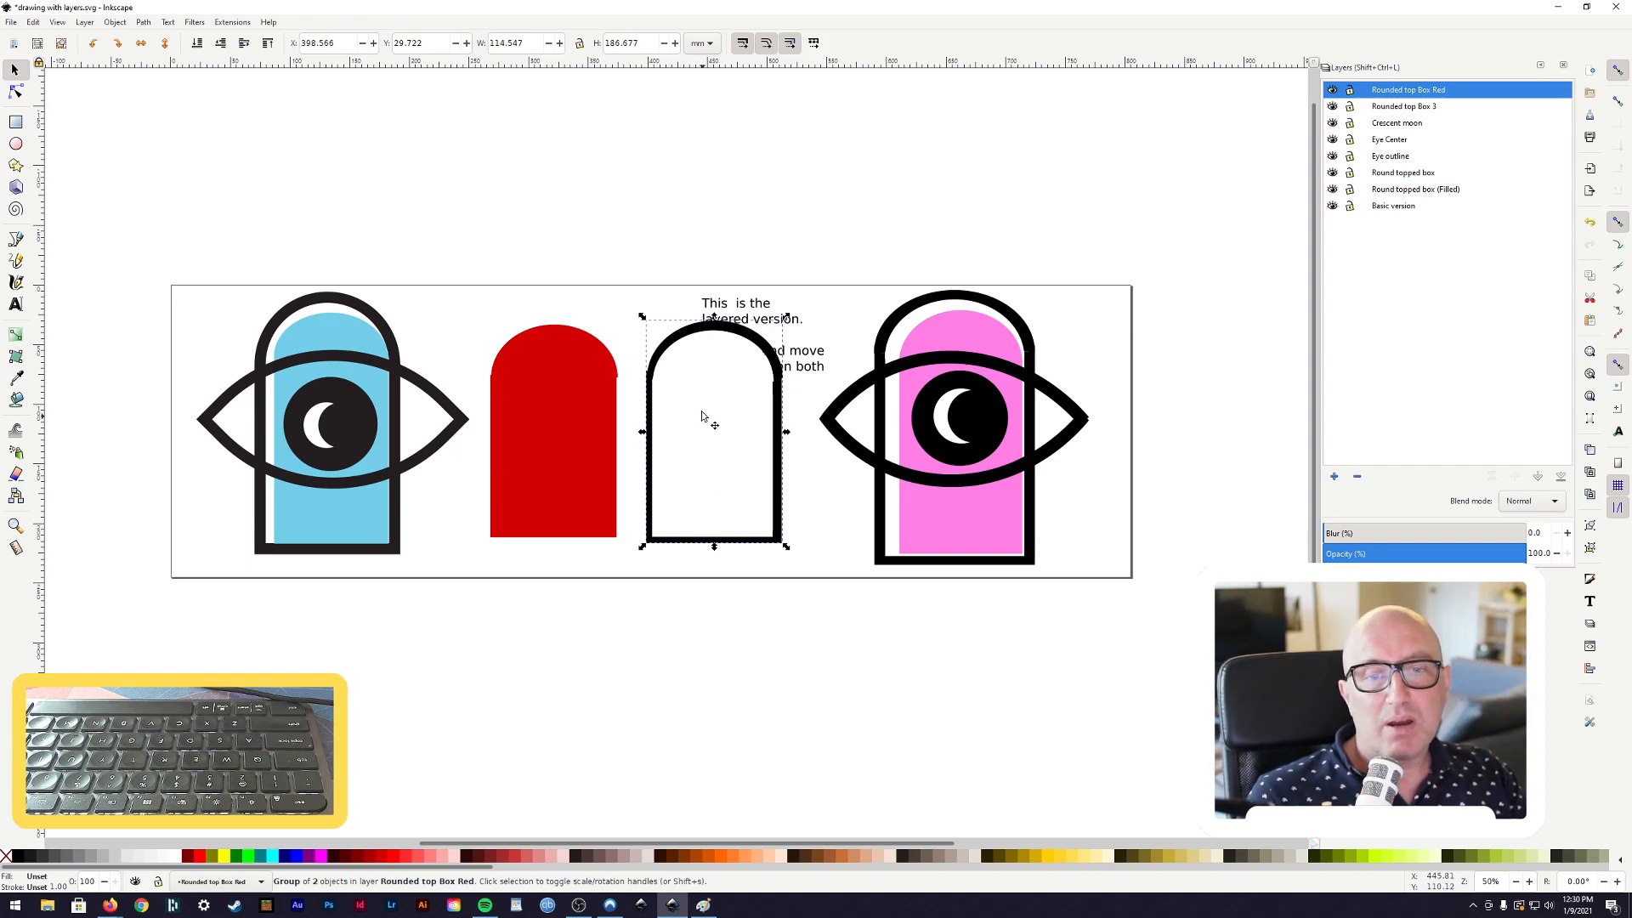
Assign the red box to the Rounded top Box Red layer with Move to Layer
{"action": "left_click", "coordinate": [548, 442]}
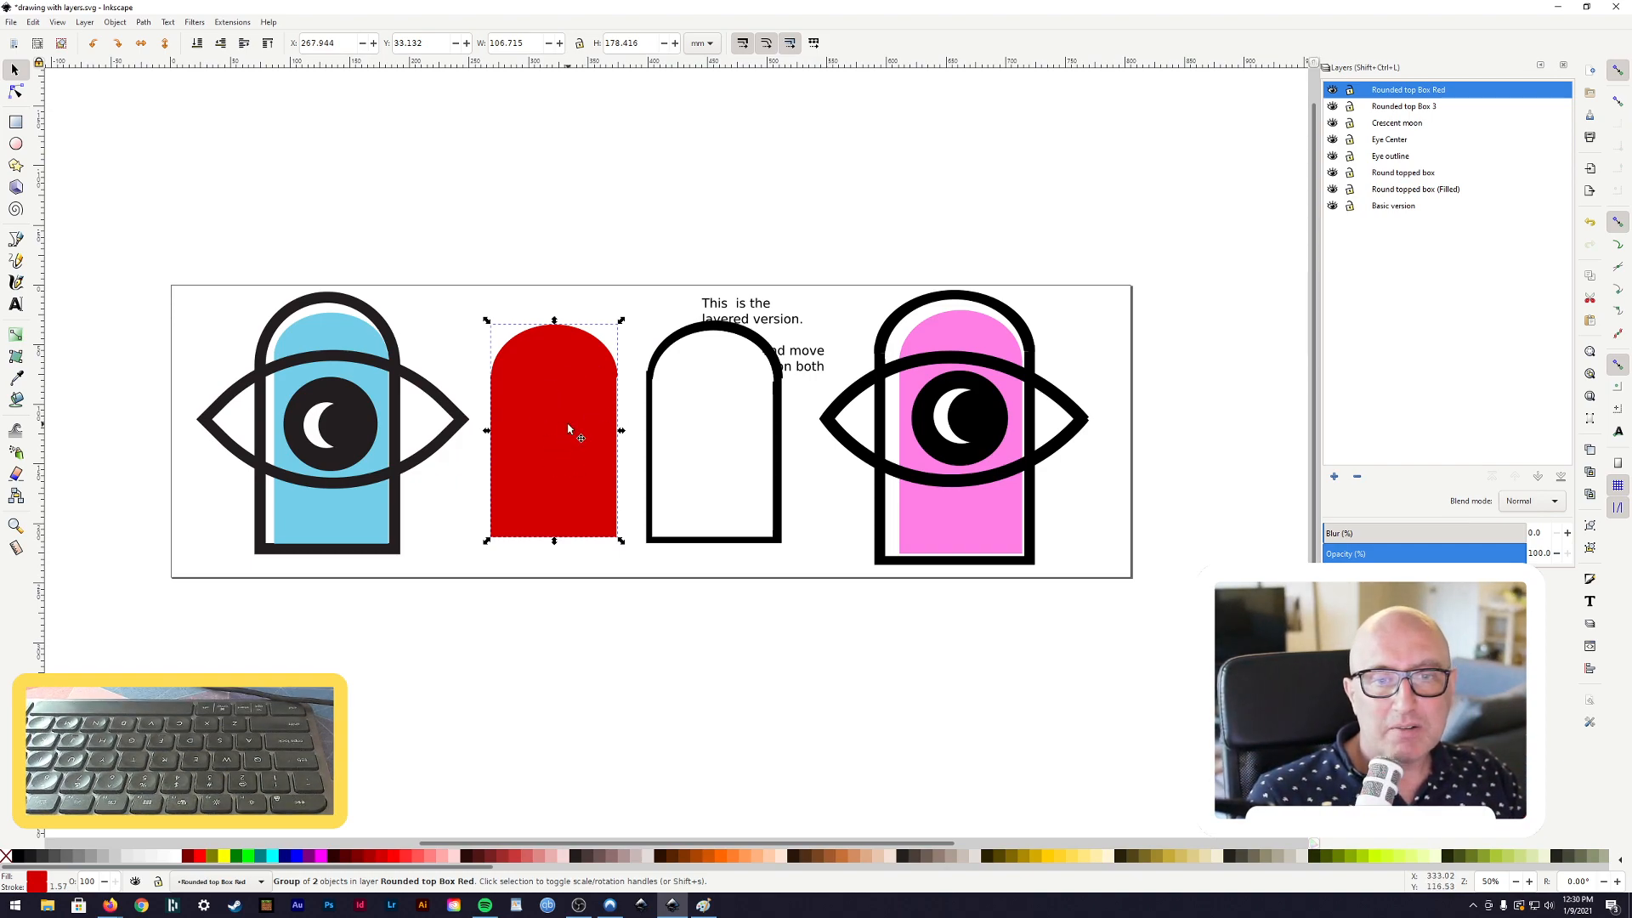
{"action": "right_click", "coordinate": [570, 429]}
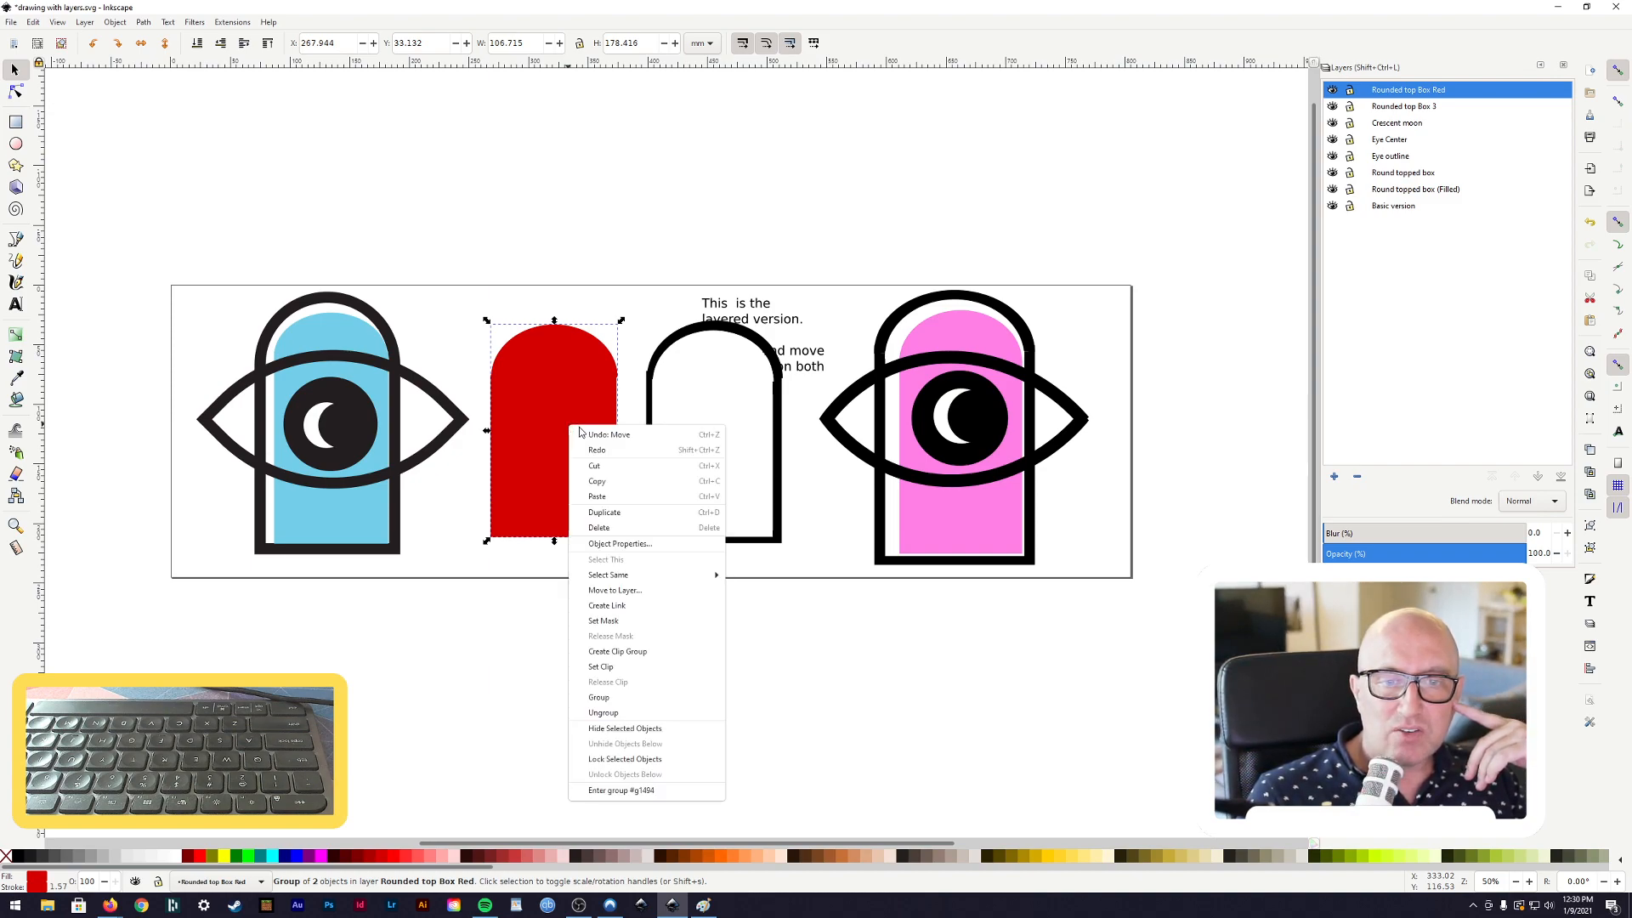
{"action": "left_click", "coordinate": [611, 591]}
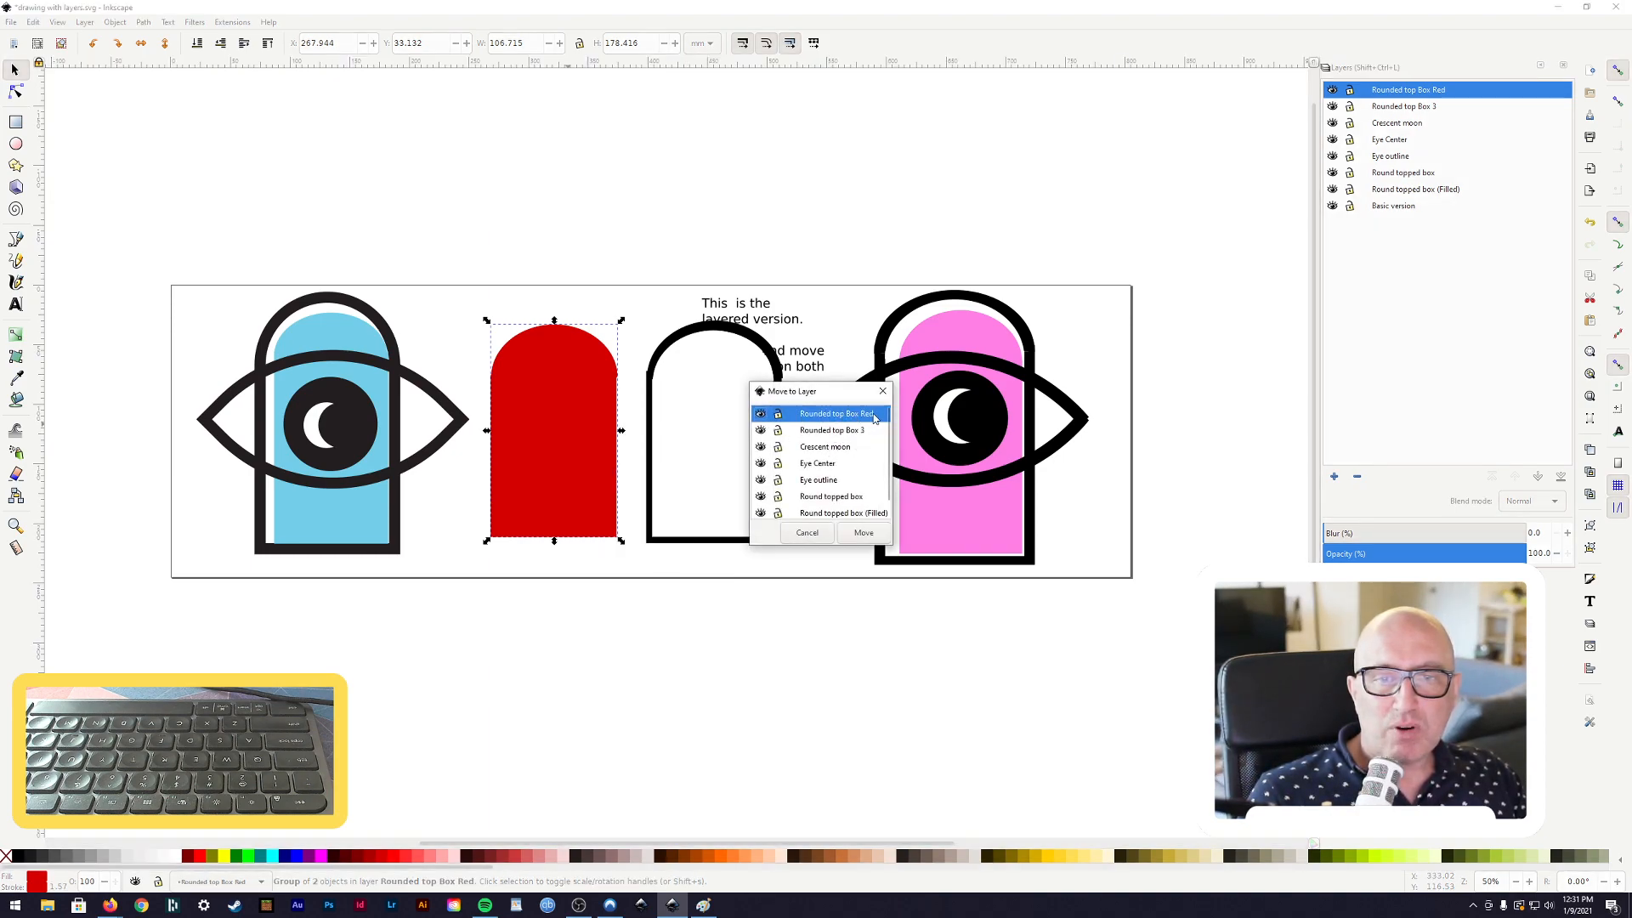
{"action": "left_click", "coordinate": [864, 533]}
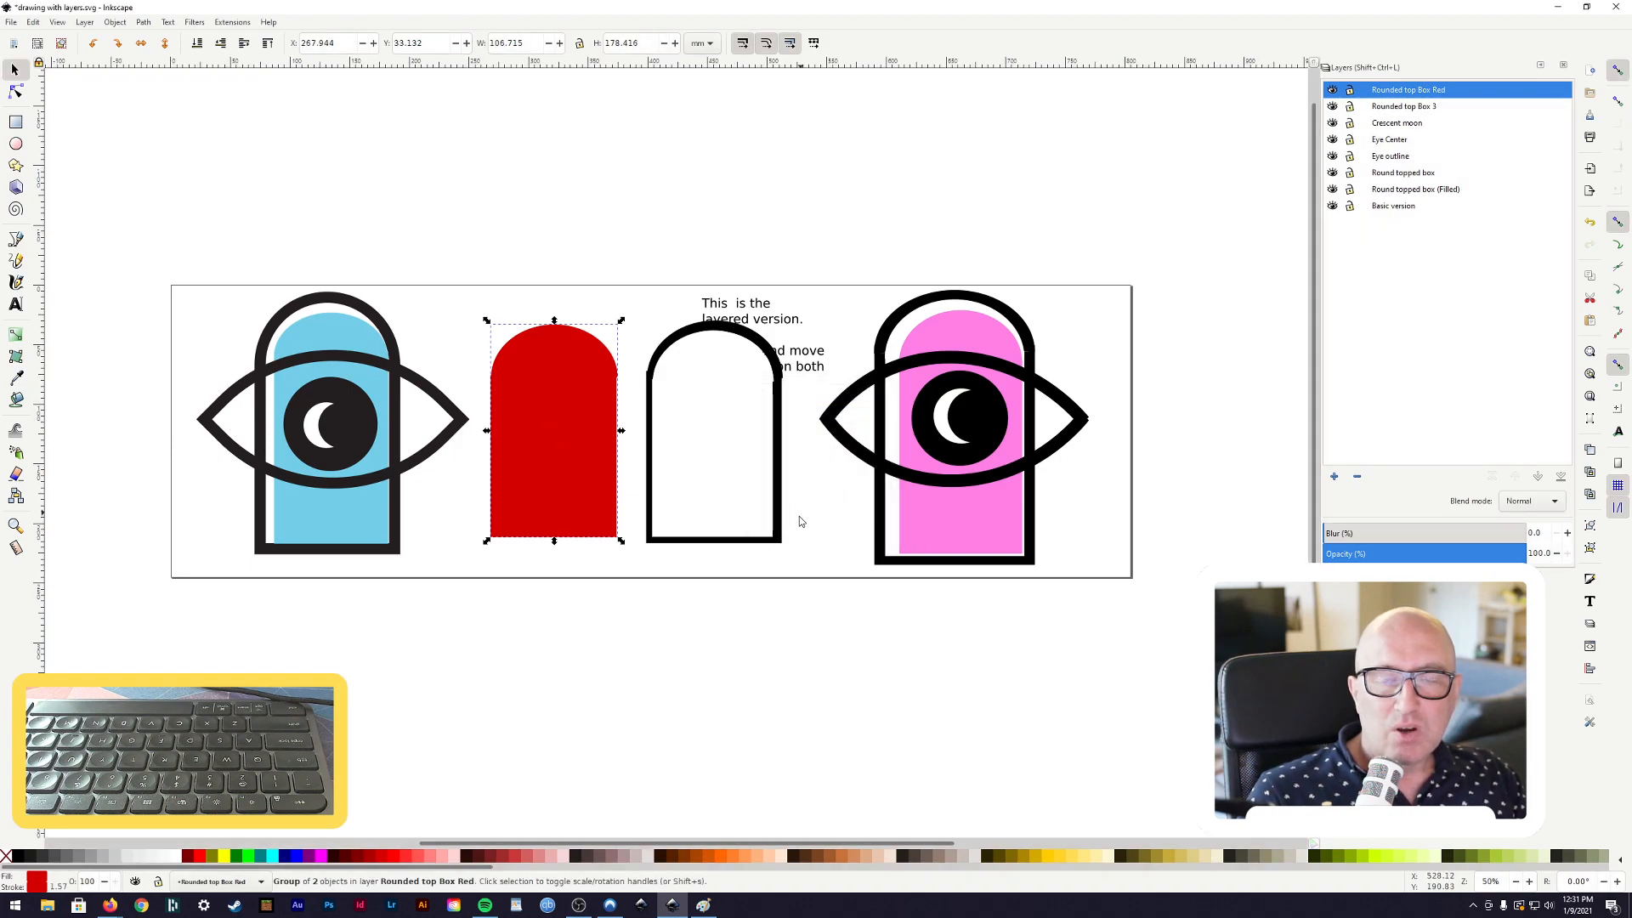
Place the red box over the black-outlined box and scale it down to about 91 by 167 mm so it fits inside the outline
{"action": "left_click_drag", "start_coordinate": [560, 499], "coordinate": [703, 495]}
{"action": "left_click_drag", "start_coordinate": [642, 324], "coordinate": [661, 334]}
{"action": "left_click_drag", "start_coordinate": [719, 429], "coordinate": [715, 427]}
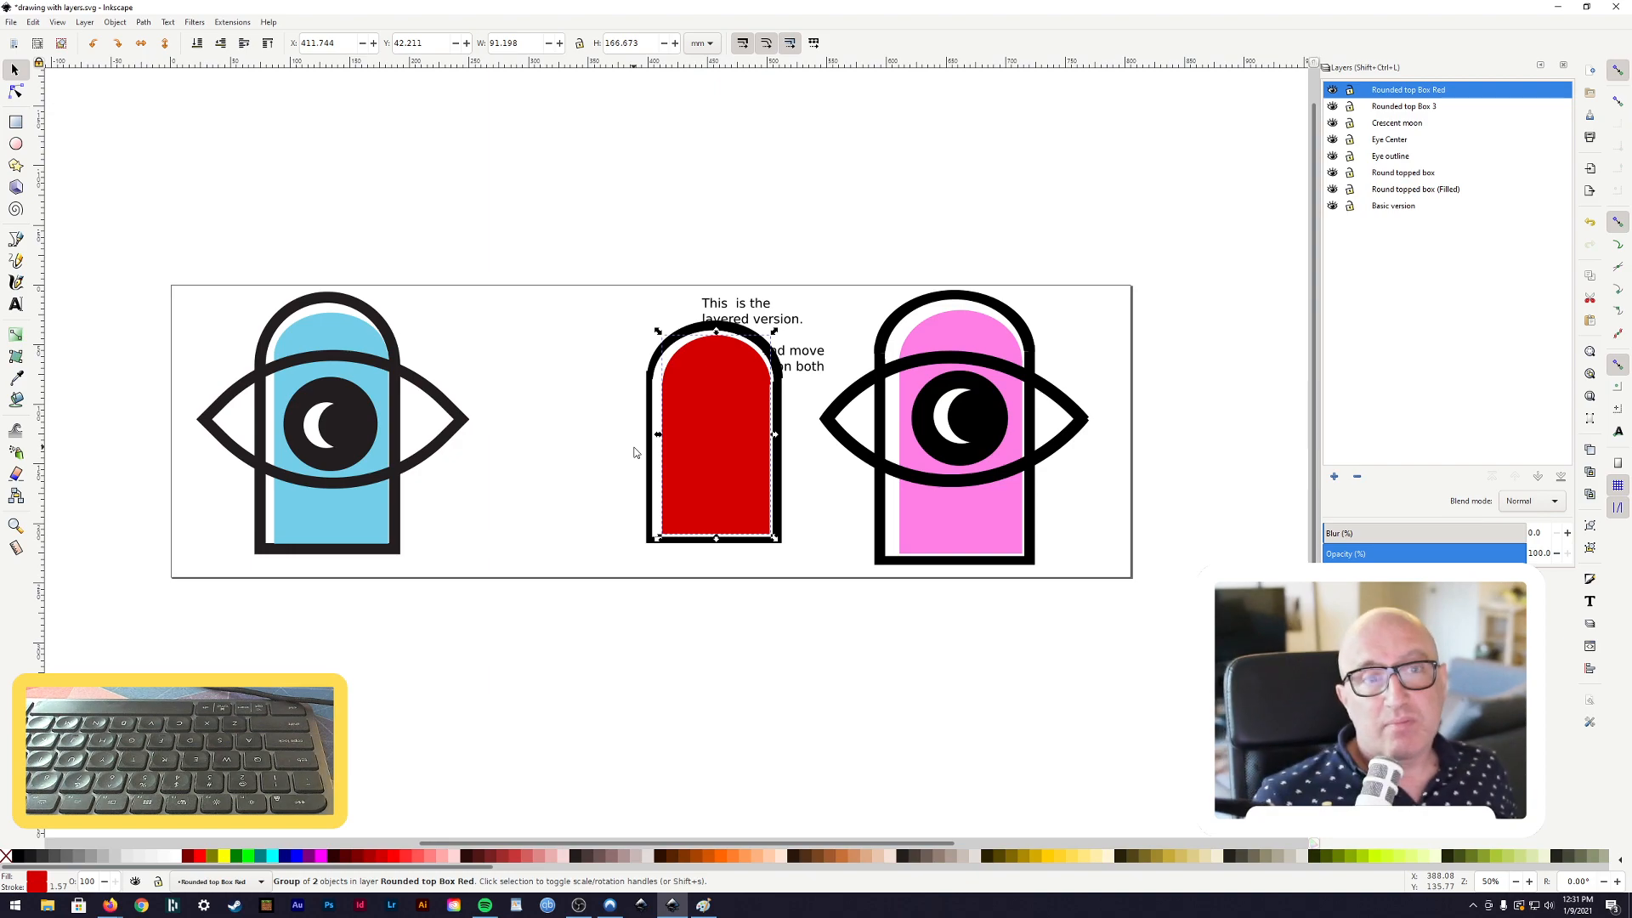
Nudge the red box in small increments inside the black outline to about X 412.3, Y 42.7 mm
{"action": "key", "text": "alt+Left"}
{"action": "key", "text": "alt+Right"}
{"action": "key", "text": "alt+Right"}
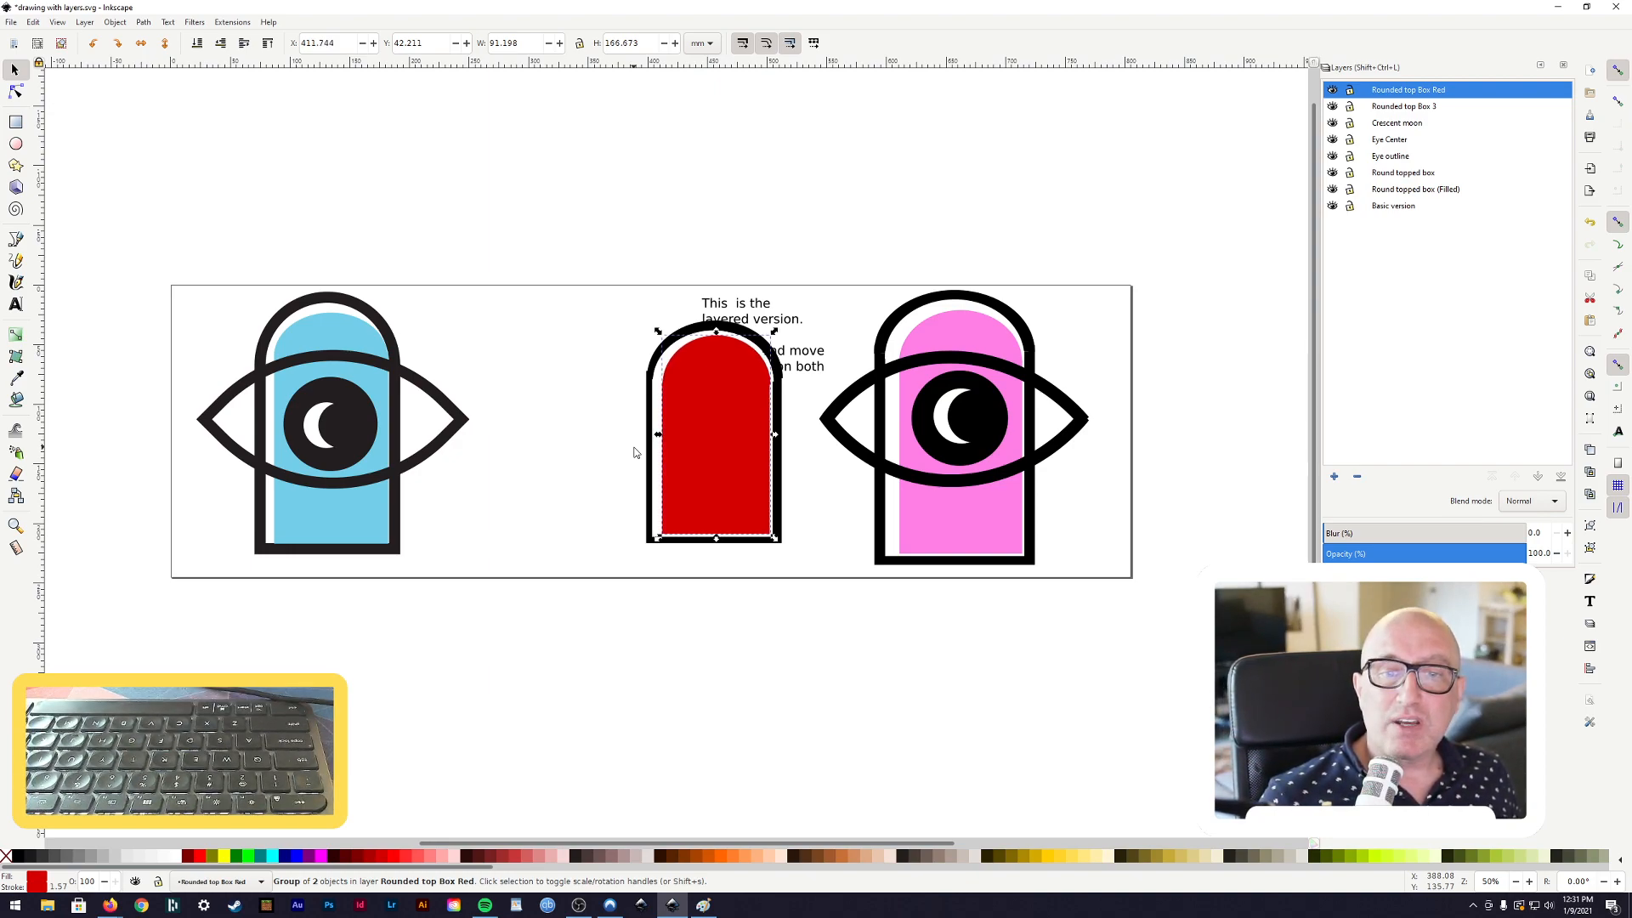
{"action": "key", "text": "alt+Right"}
{"action": "key", "text": "alt+Right"}
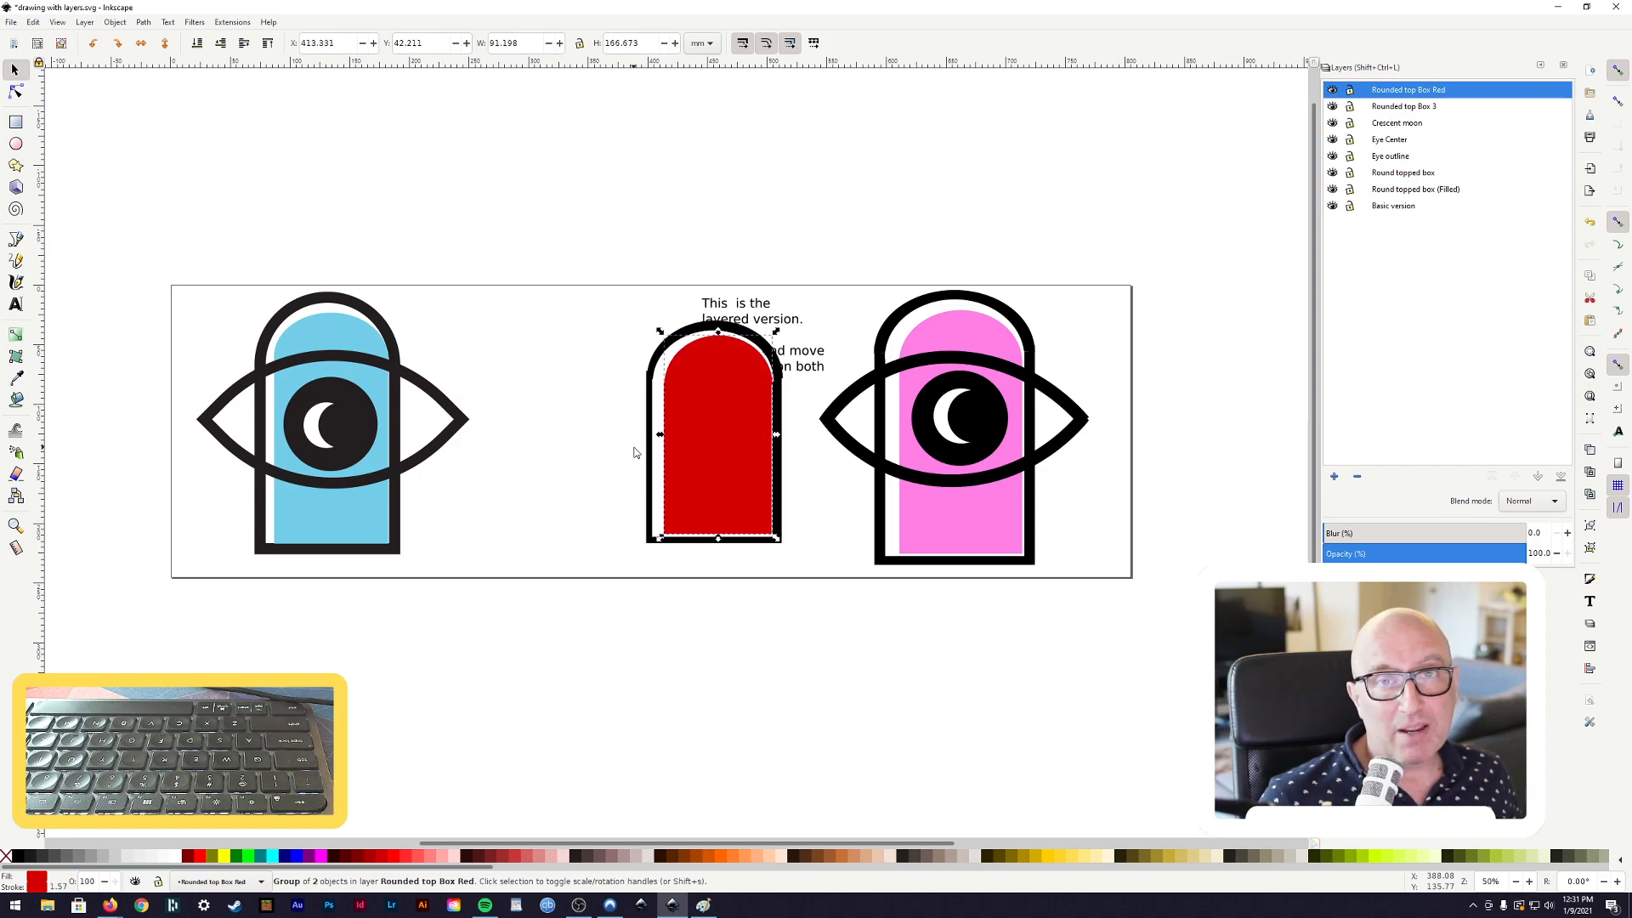
{"action": "key", "text": "alt+Left"}
{"action": "key", "text": "alt+Up"}
{"action": "key", "text": "alt+Up"}
{"action": "key", "text": "alt+Down"}
{"action": "key", "text": "alt+Left"}
{"action": "key", "text": "alt+Down"}
{"action": "key", "text": "alt+Down"}
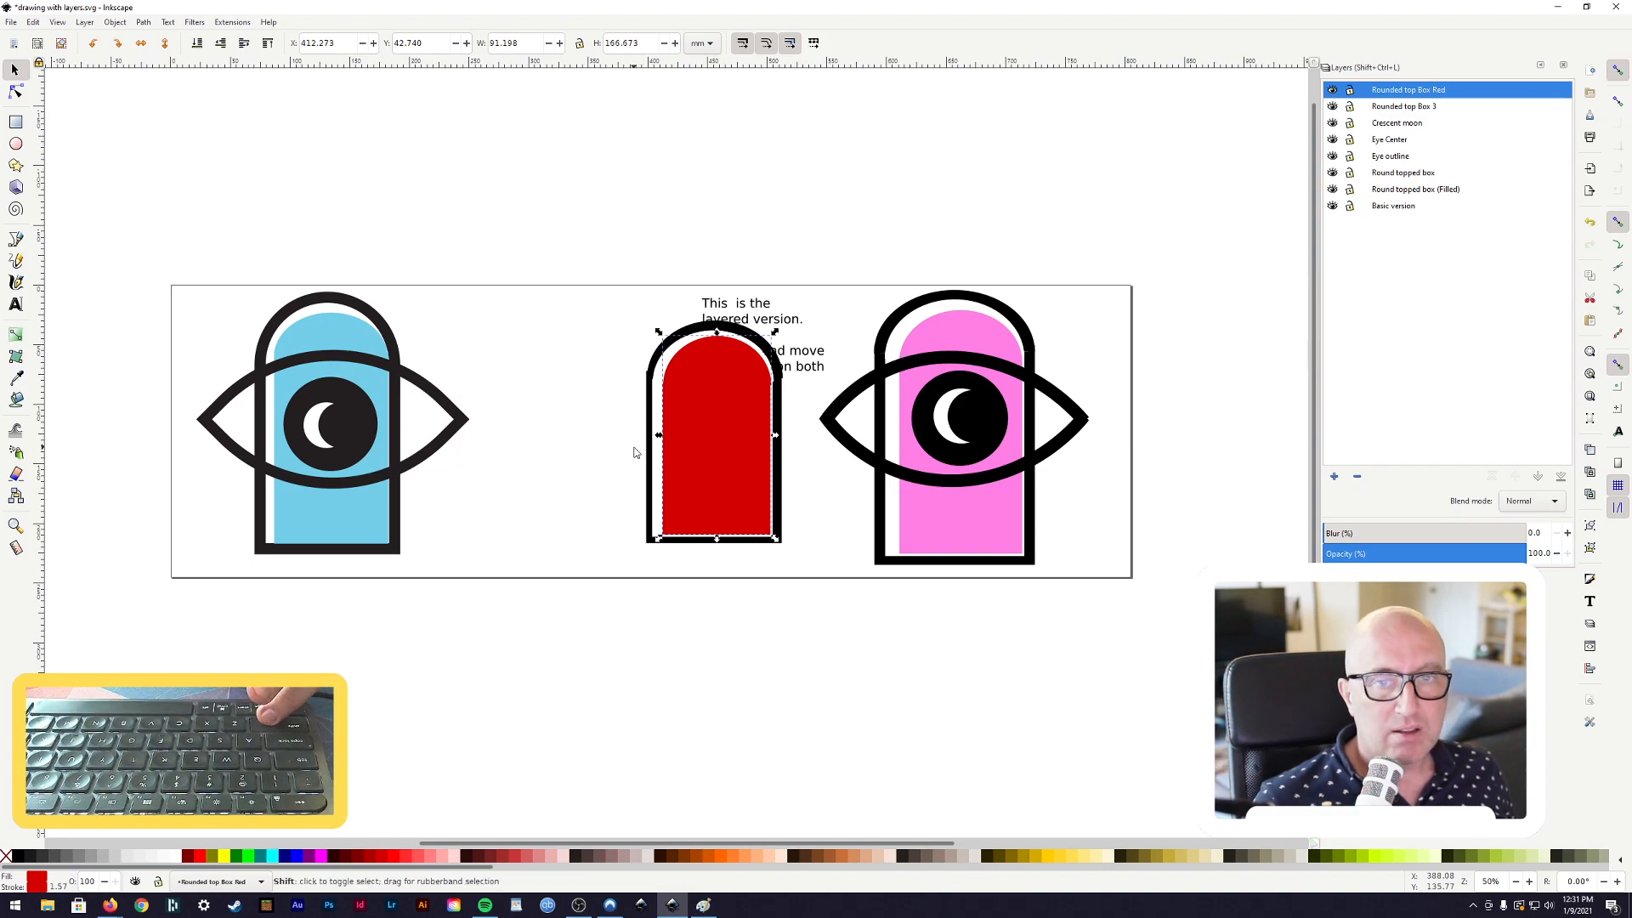
{"action": "key", "text": "shift+Left"}
{"action": "key", "text": "shift+Right"}
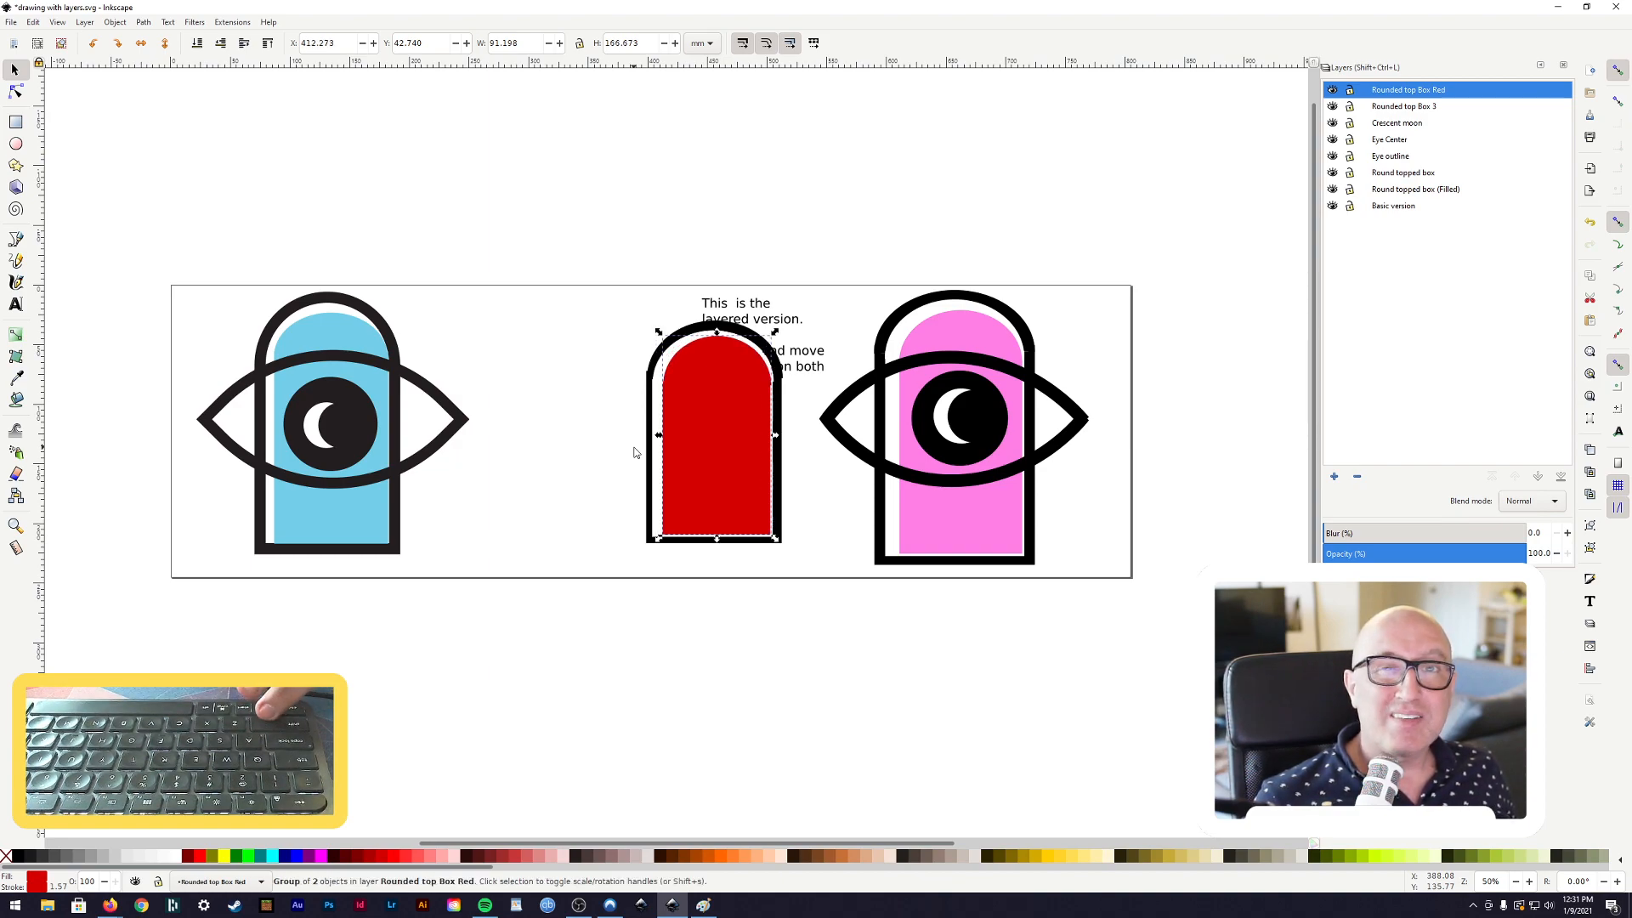
{"action": "key", "text": "Up"}
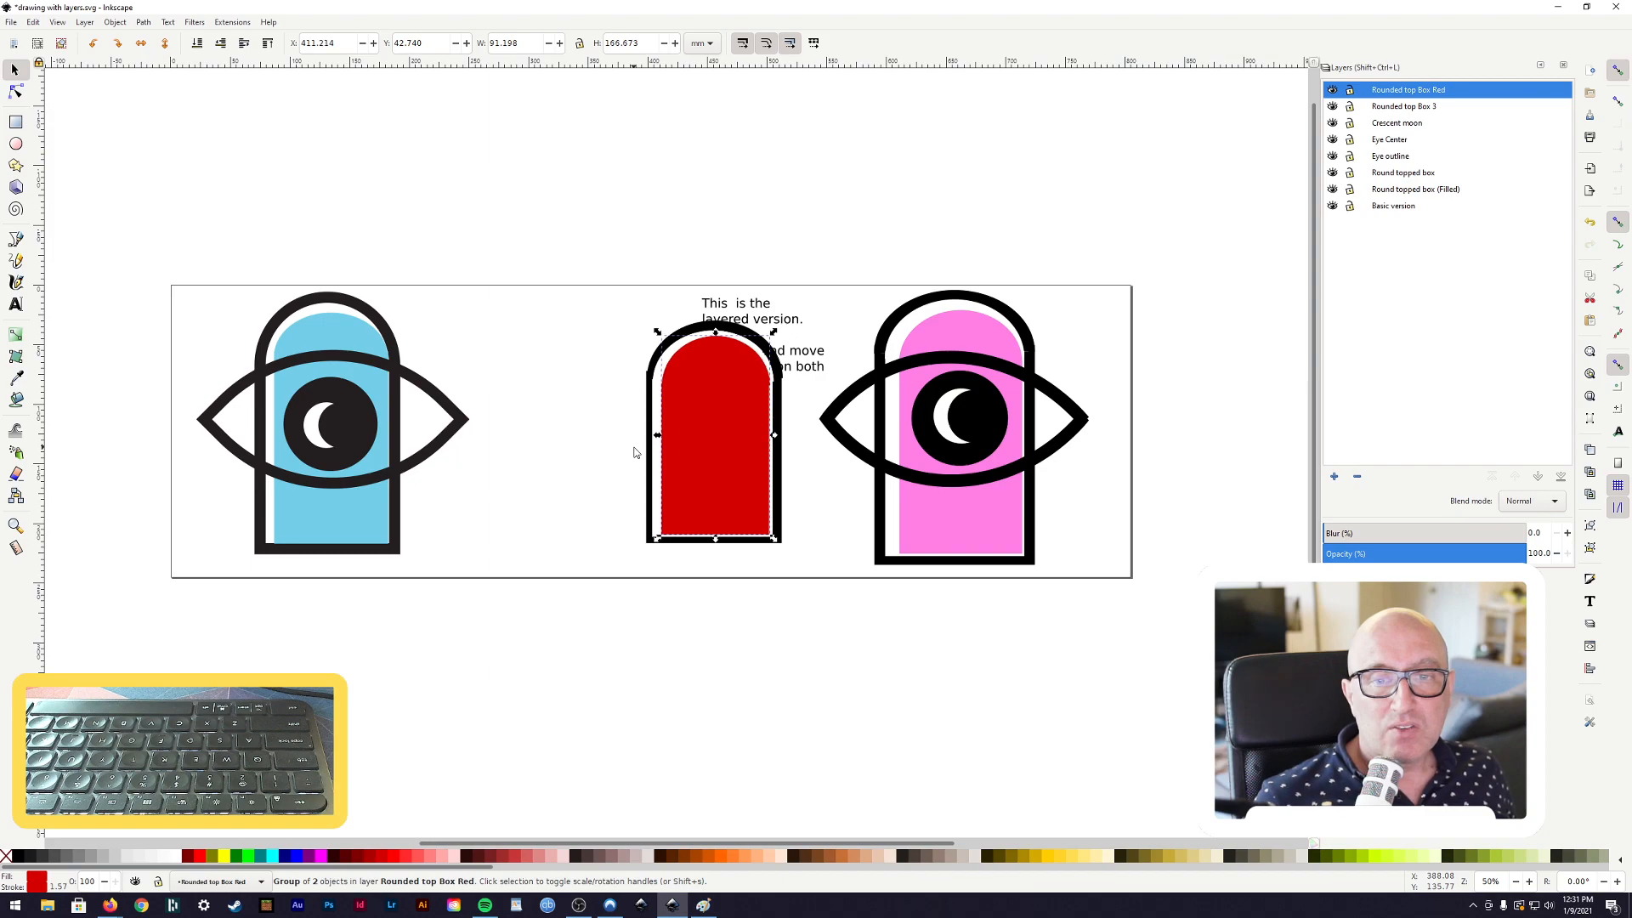
{"action": "key", "text": "Down"}
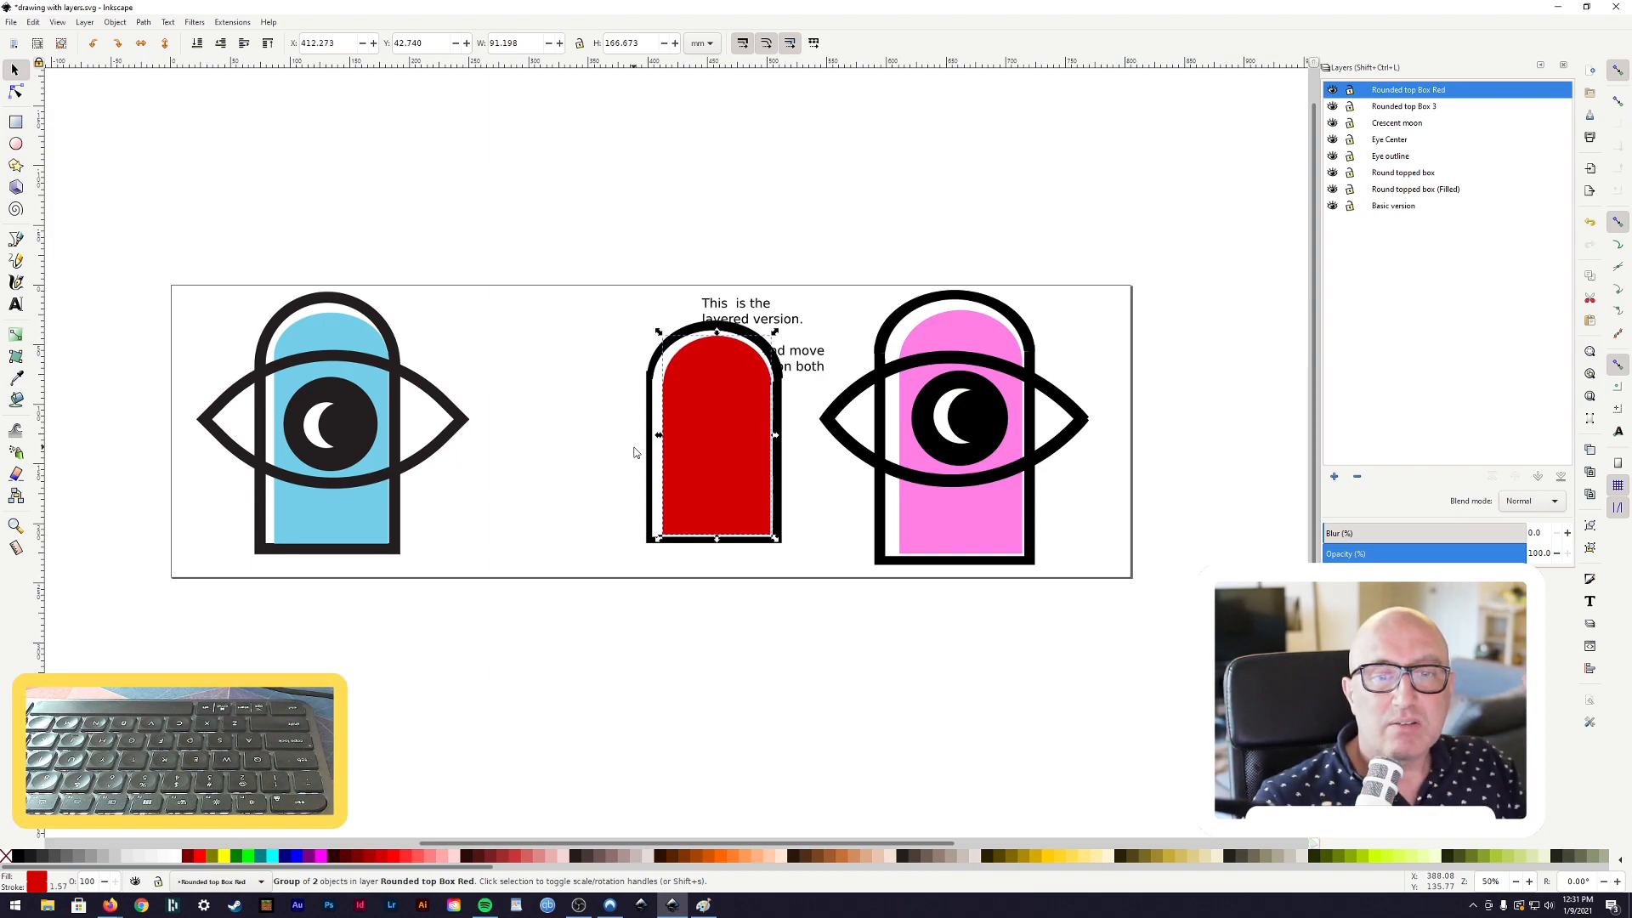
Move the red box and its black outline about 125 mm left, beside the blue eye drawing, and nudge the outline down about 1 mm
{"action": "left_click", "coordinate": [648, 464]}
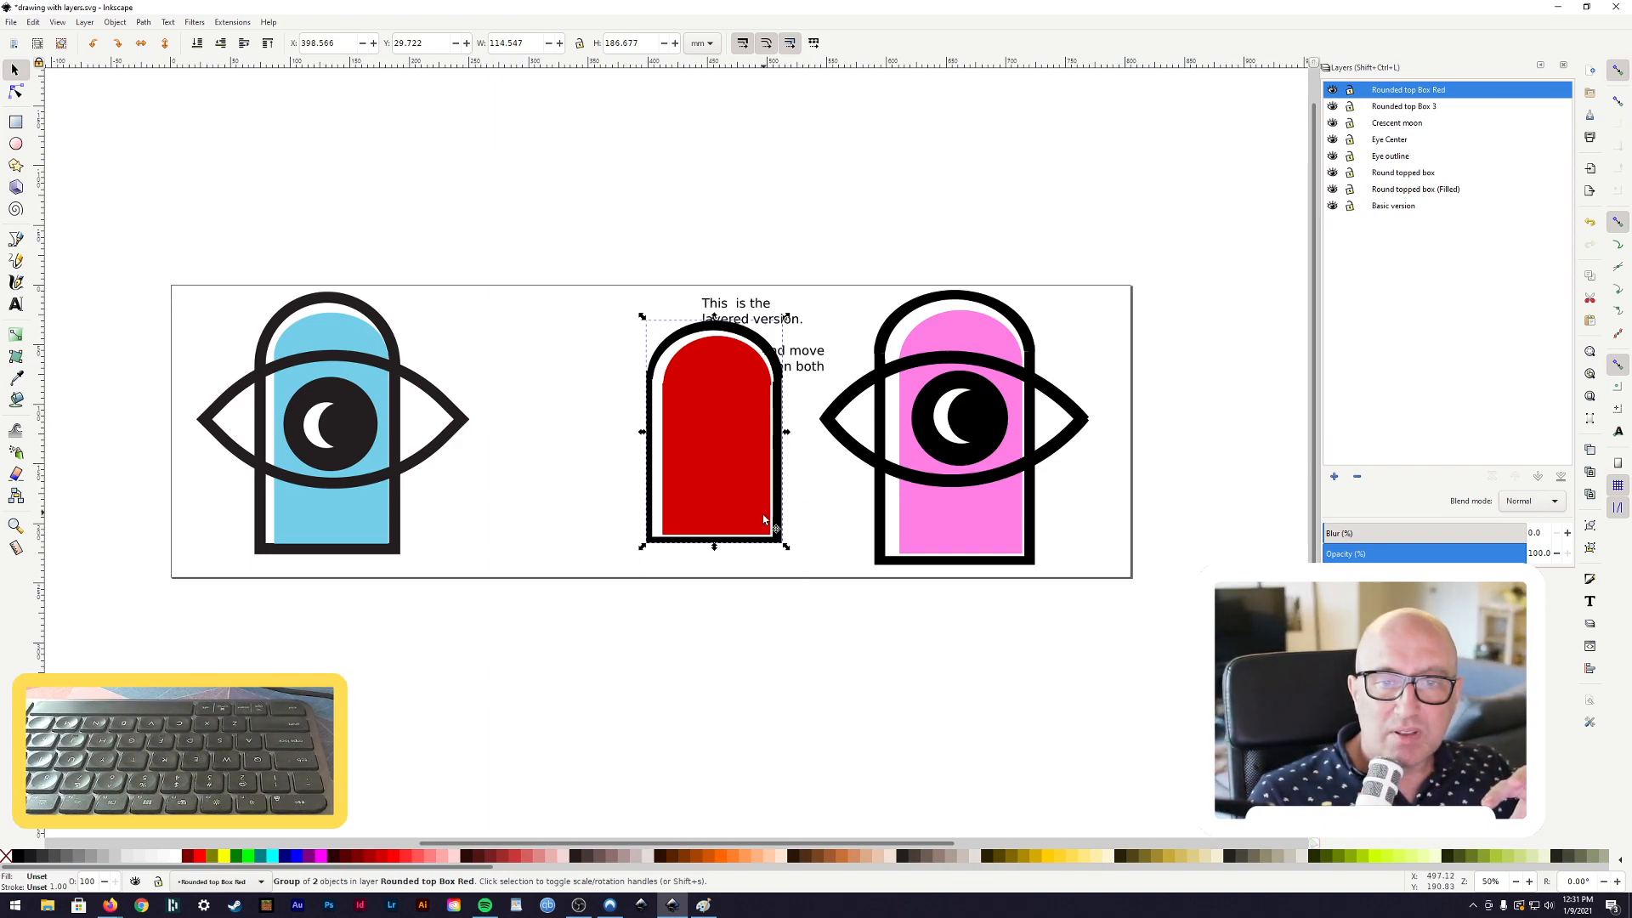
{"action": "left_click", "coordinate": [802, 505]}
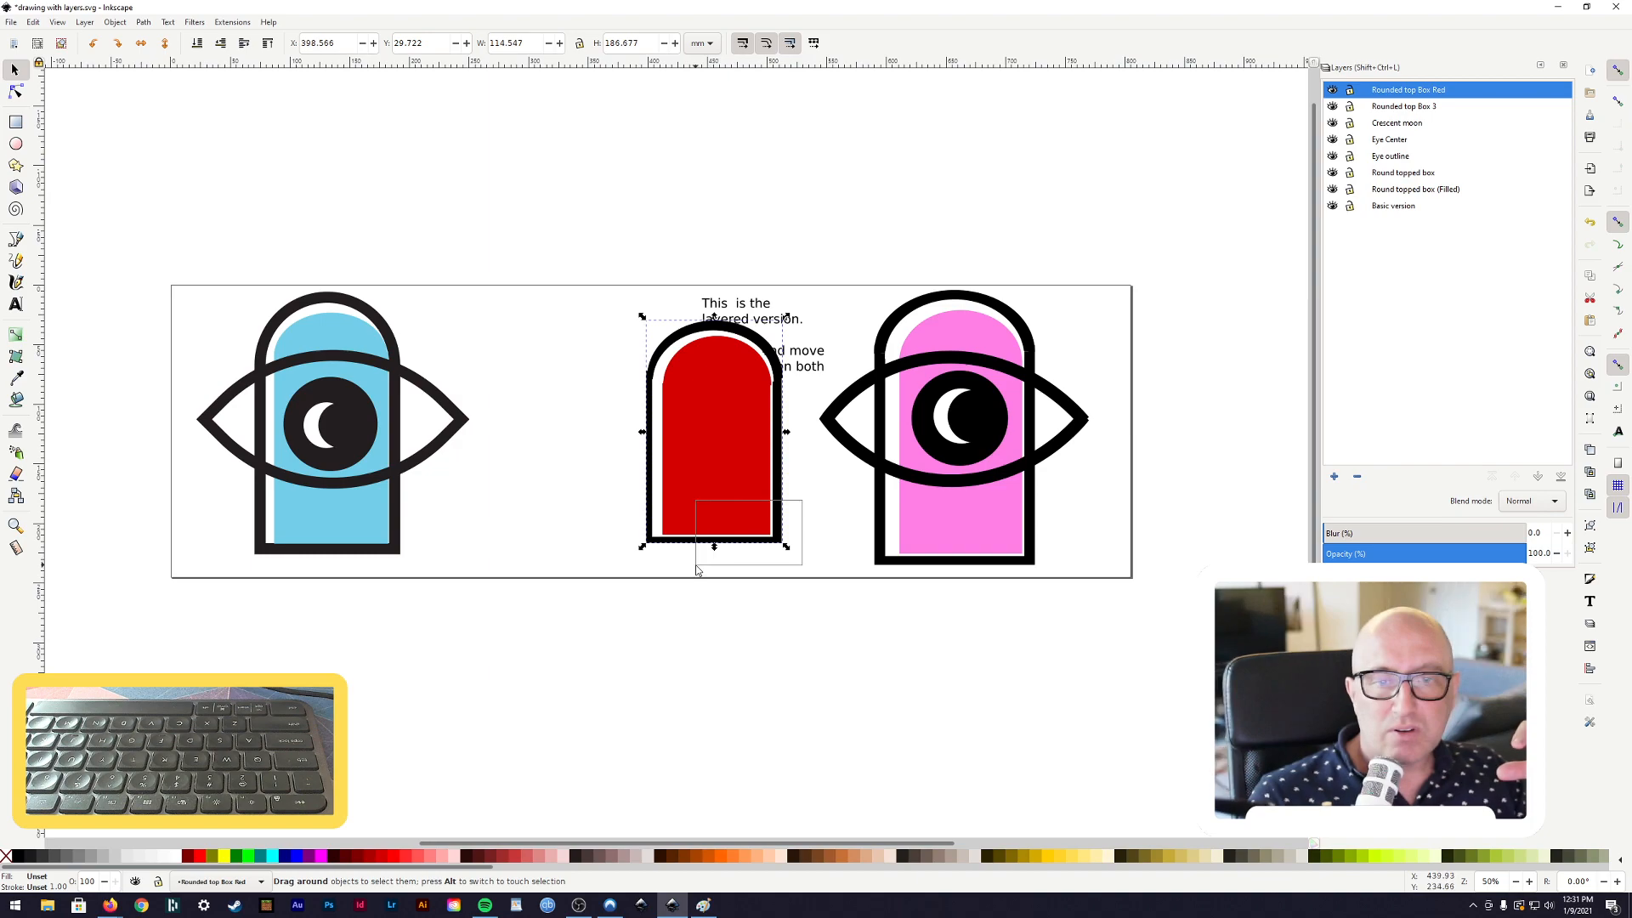
{"action": "left_click_drag", "start_coordinate": [714, 533], "coordinate": [565, 533]}
{"action": "left_click", "coordinate": [775, 531]}
{"action": "left_click_drag", "start_coordinate": [774, 526], "coordinate": [624, 531]}
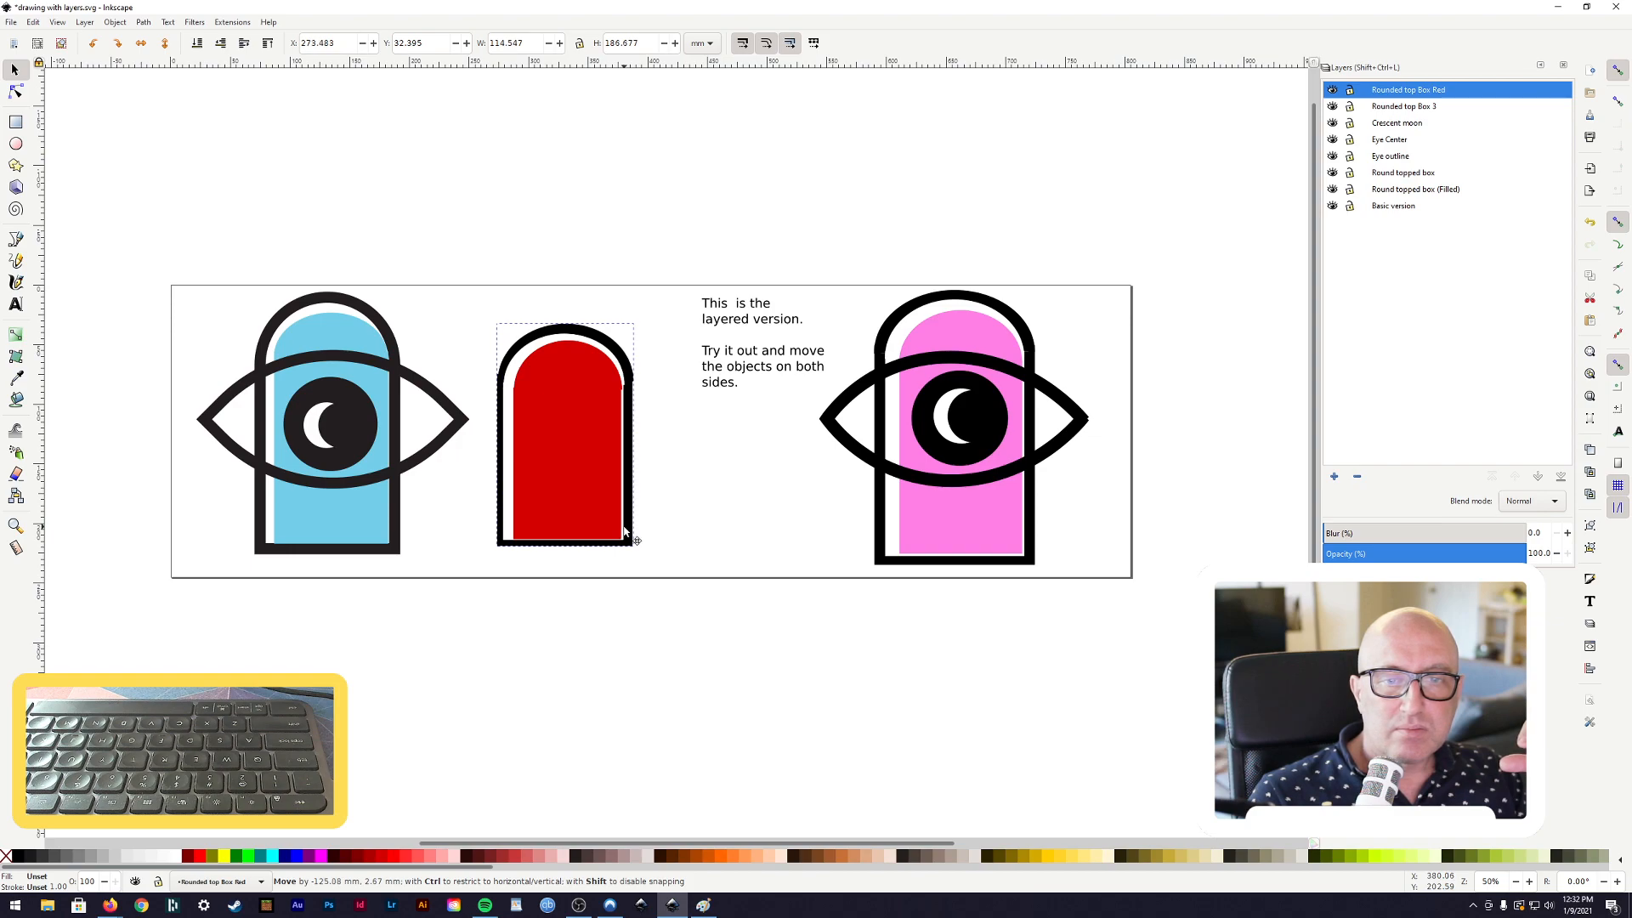
{"action": "key", "text": "Down"}
{"action": "key", "text": "Down"}
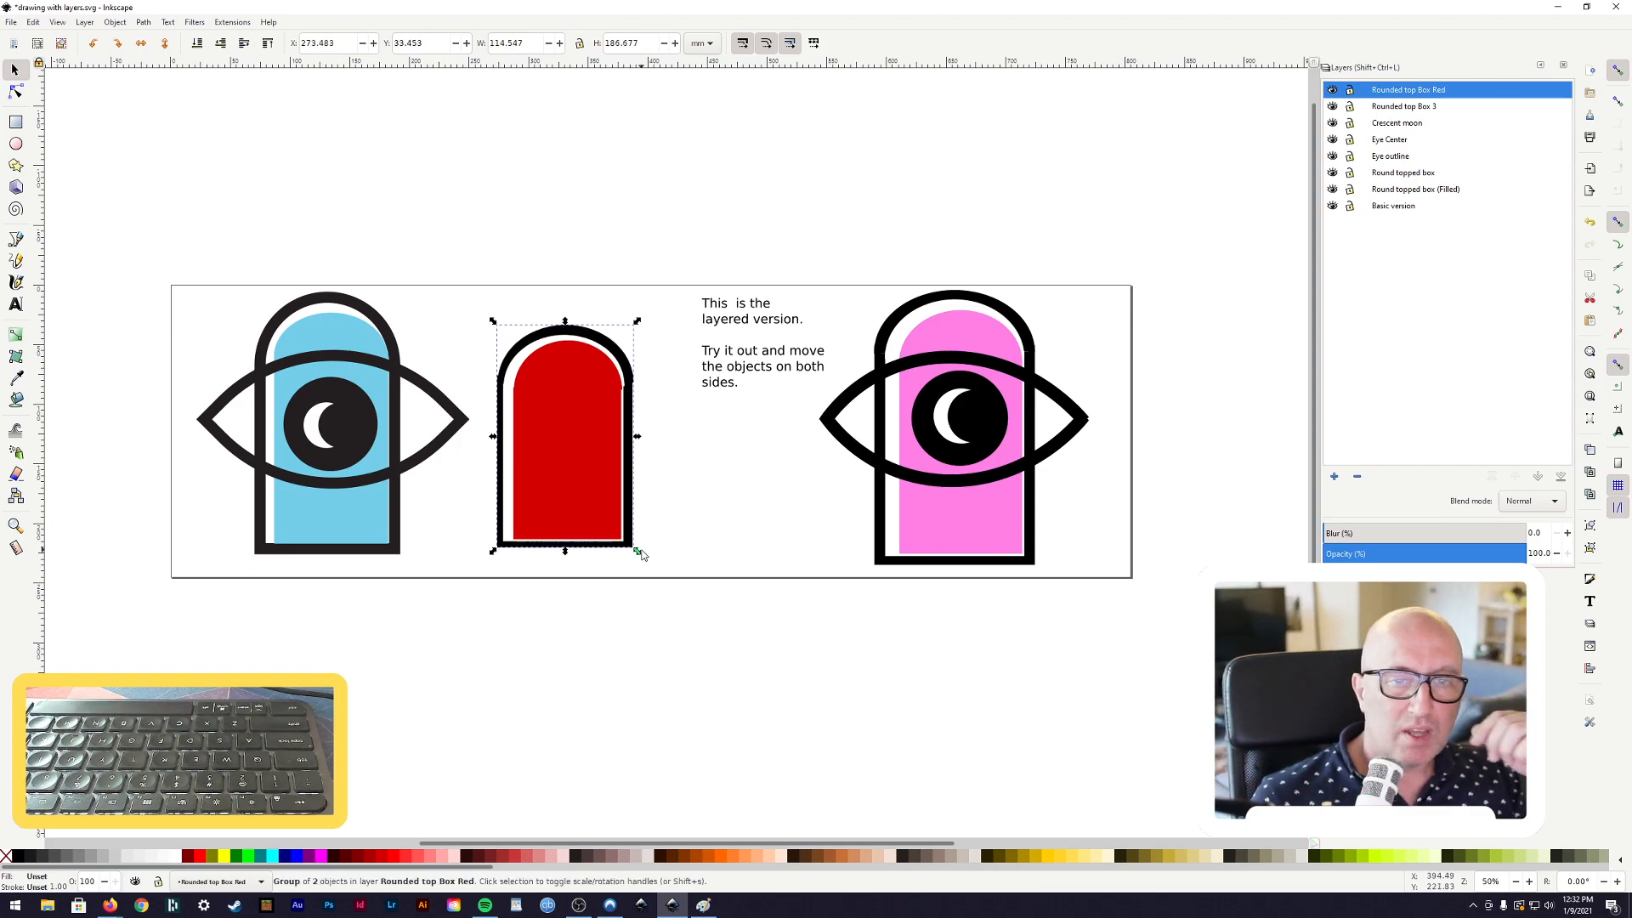
{"action": "left_click", "coordinate": [473, 521]}
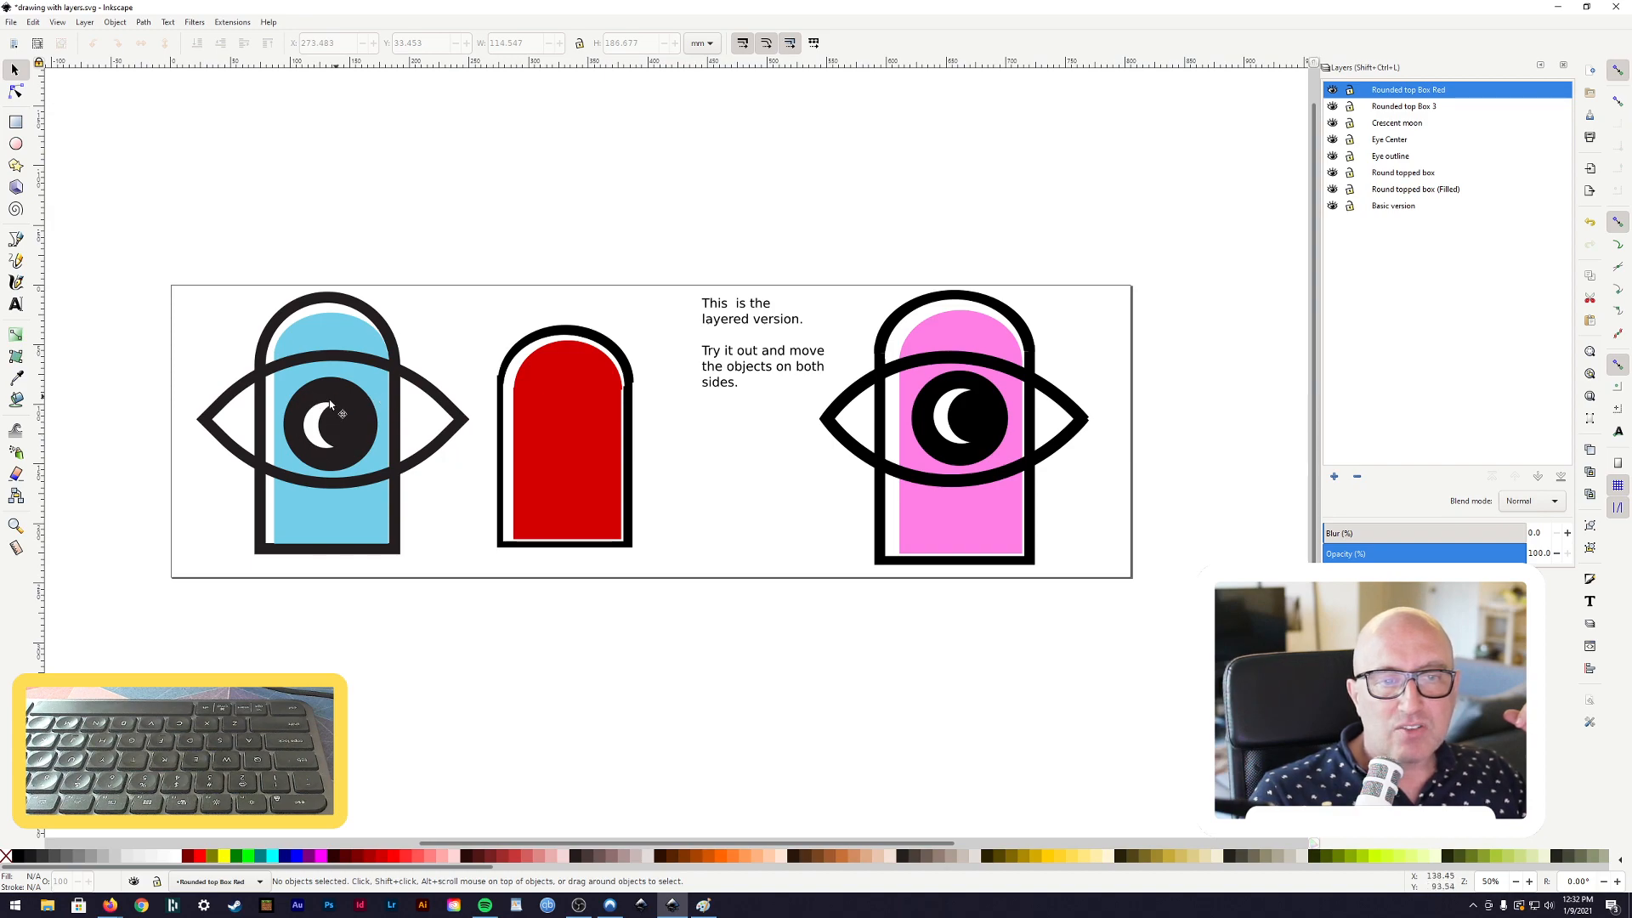
Reposition the crescent moon inside the pupil of the pink eye drawing to about X 633, Y 91 mm
{"action": "left_click", "coordinate": [315, 429]}
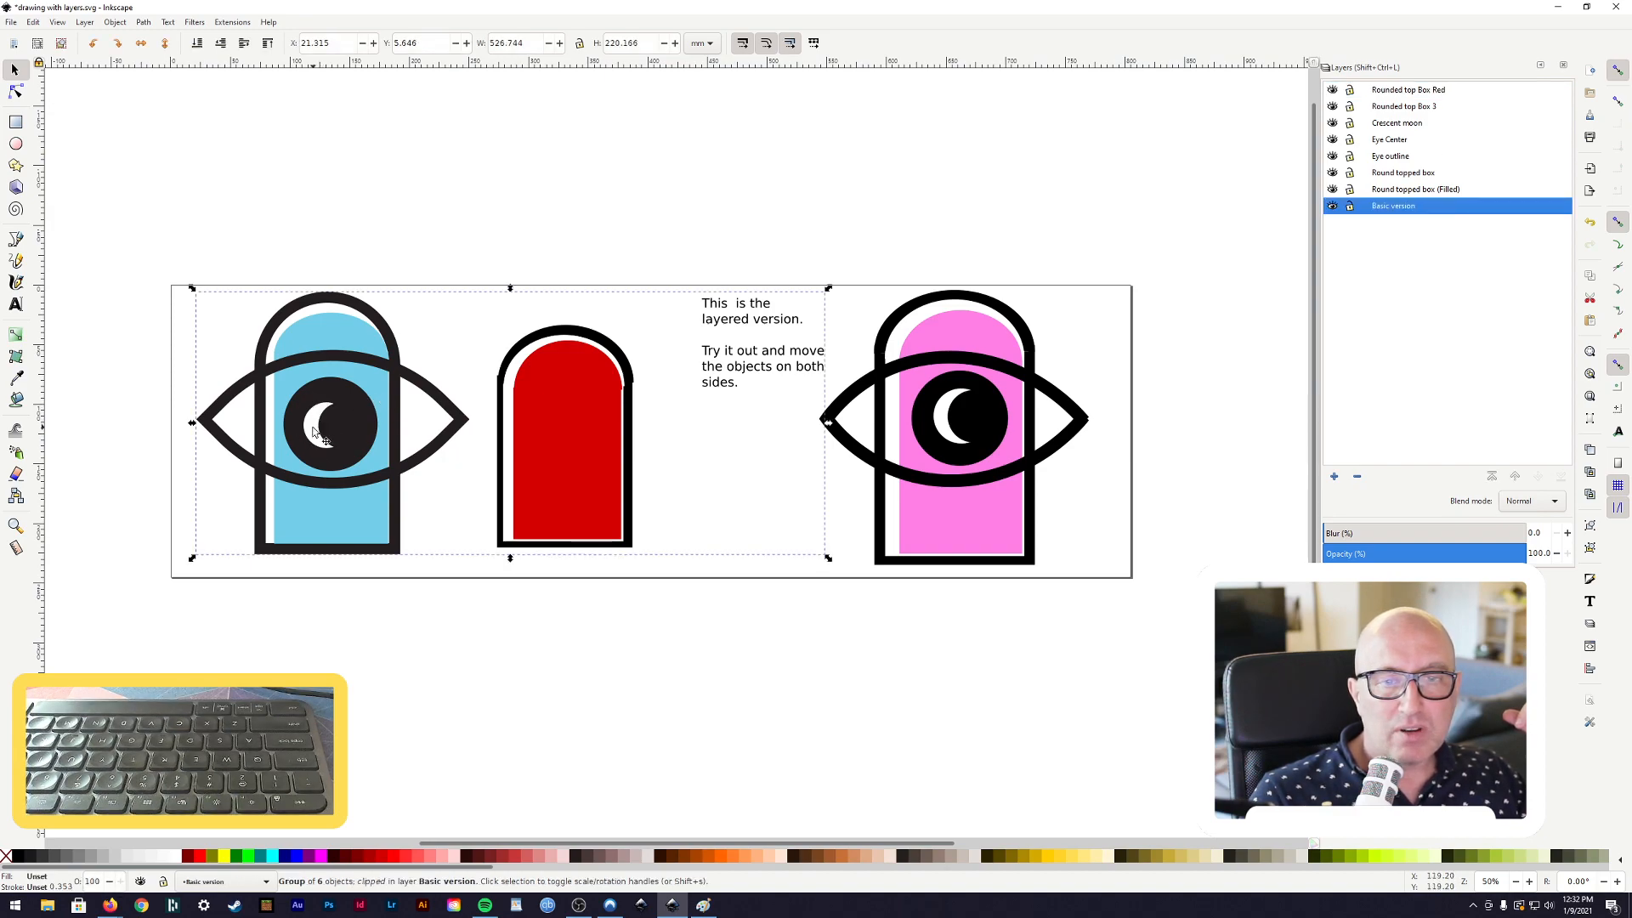
{"action": "left_click", "coordinate": [952, 428]}
{"action": "mouse_move", "coordinate": [970, 431]}
{"action": "left_mouse_down"}
{"action": "mouse_move", "coordinate": [741, 495]}
{"action": "mouse_move", "coordinate": [984, 539]}
{"action": "mouse_move", "coordinate": [970, 532]}
{"action": "mouse_move", "coordinate": [964, 428]}
{"action": "left_mouse_up"}
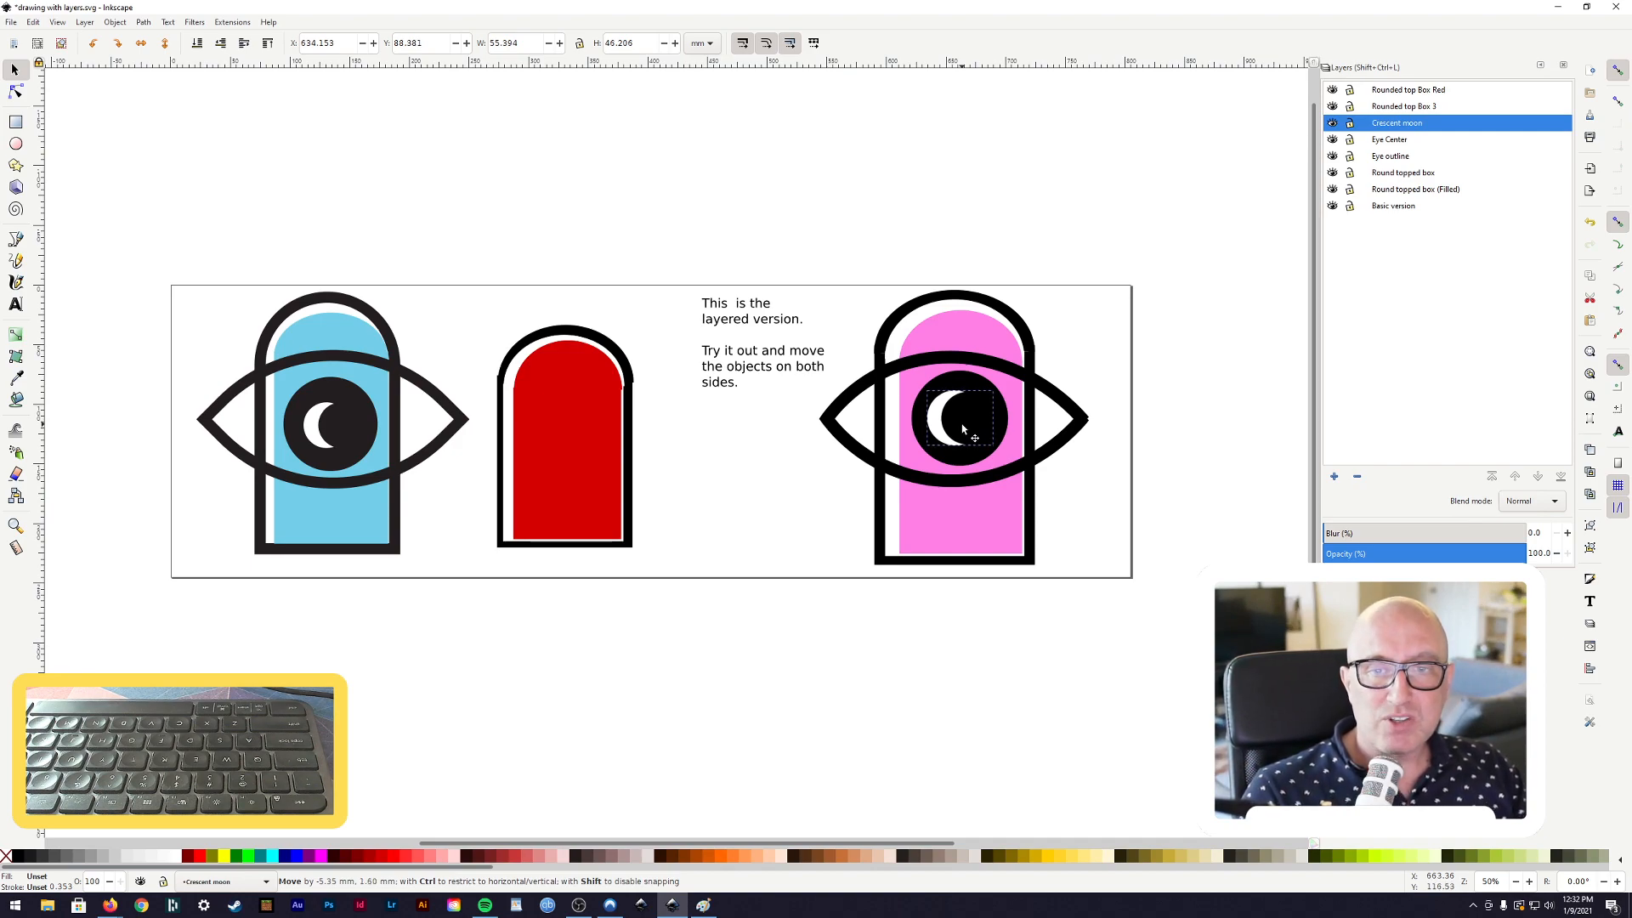
{"action": "mouse_move", "coordinate": [964, 429]}
{"action": "left_mouse_down"}
{"action": "mouse_move", "coordinate": [971, 516]}
{"action": "mouse_move", "coordinate": [961, 433]}
{"action": "left_mouse_up"}
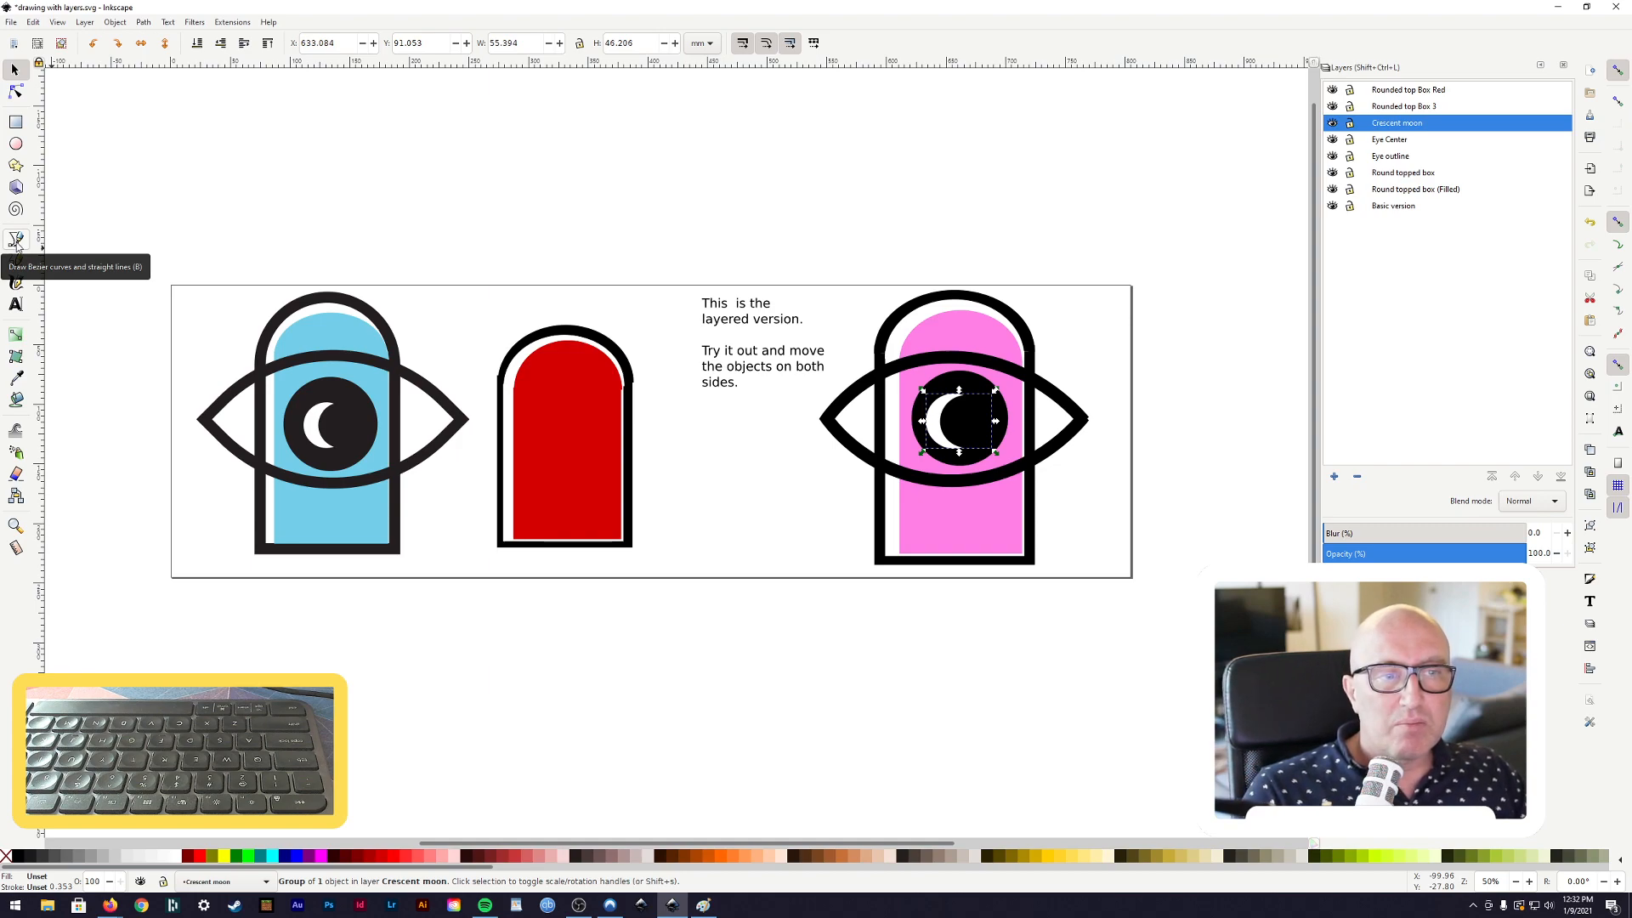
Draw a closed, irregular eight-point Bezier path beside the red box, starting with a nearly horizontal segment about 103 mm long
{"action": "left_click", "coordinate": [16, 241]}
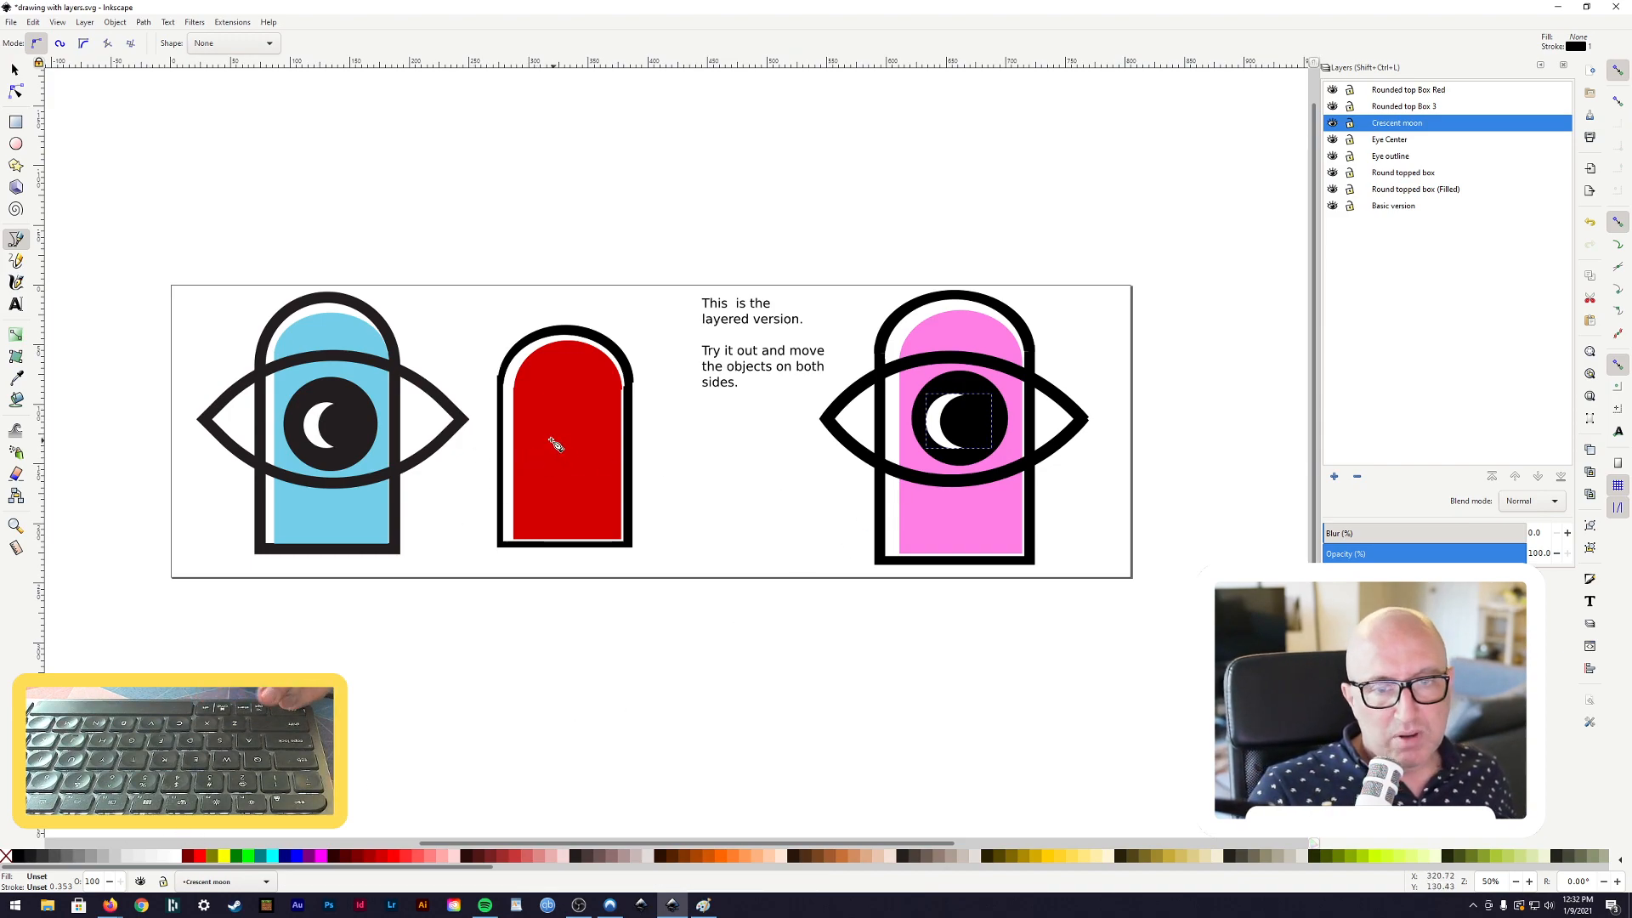
{"action": "scroll", "coordinate": [550, 440], "scroll_direction": "up", "scroll_amount": 3}
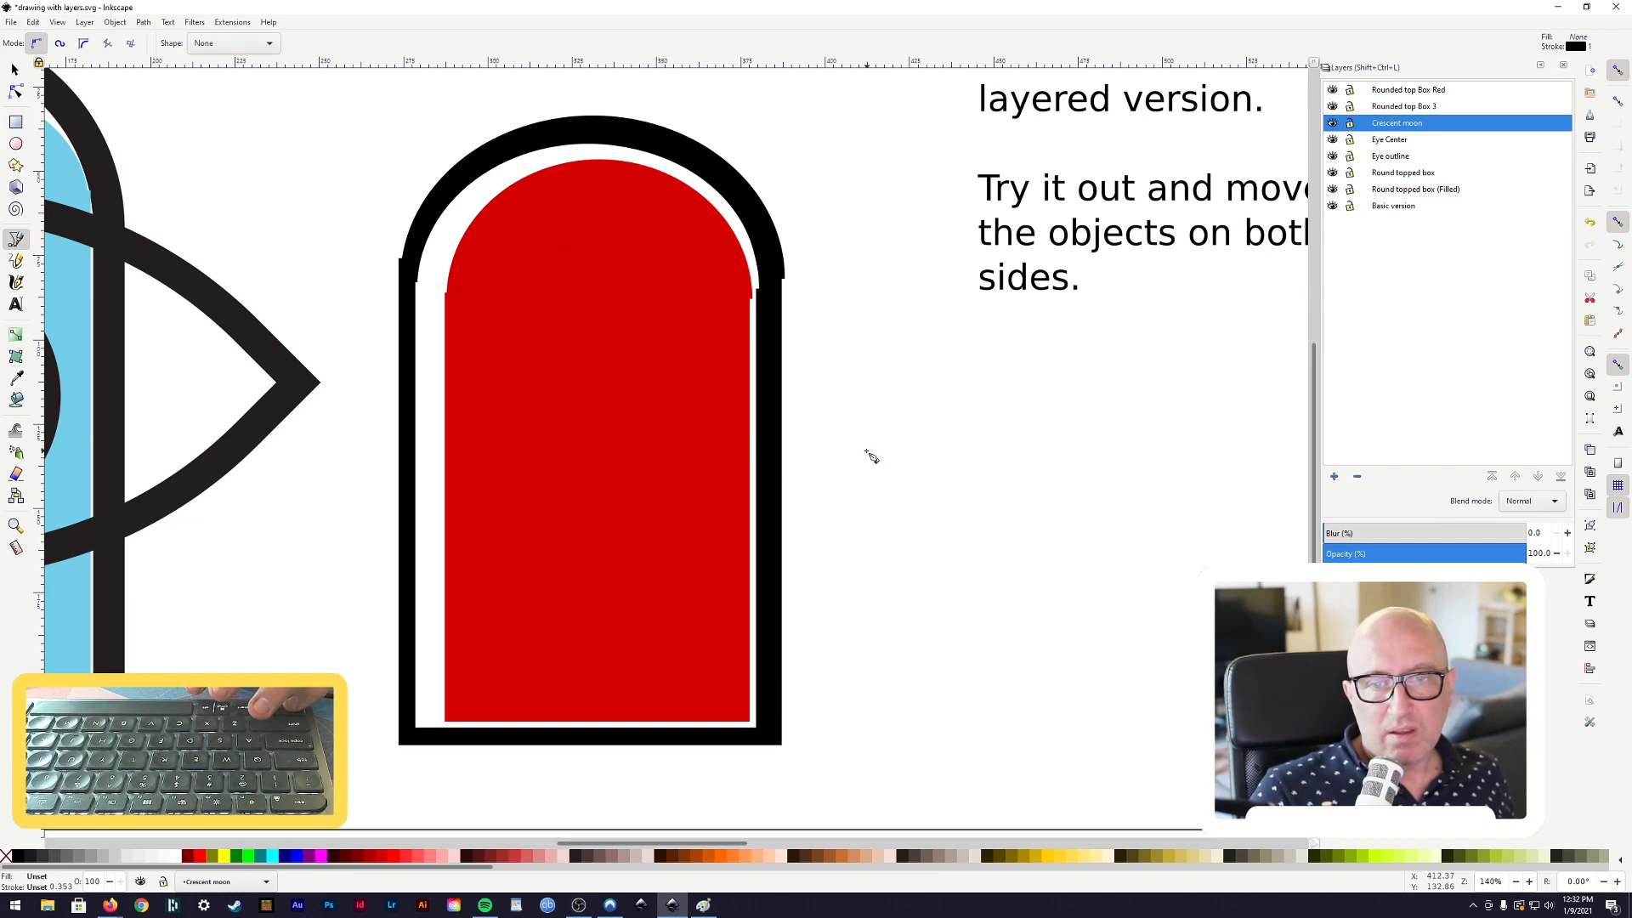
{"action": "left_click", "coordinate": [862, 451]}
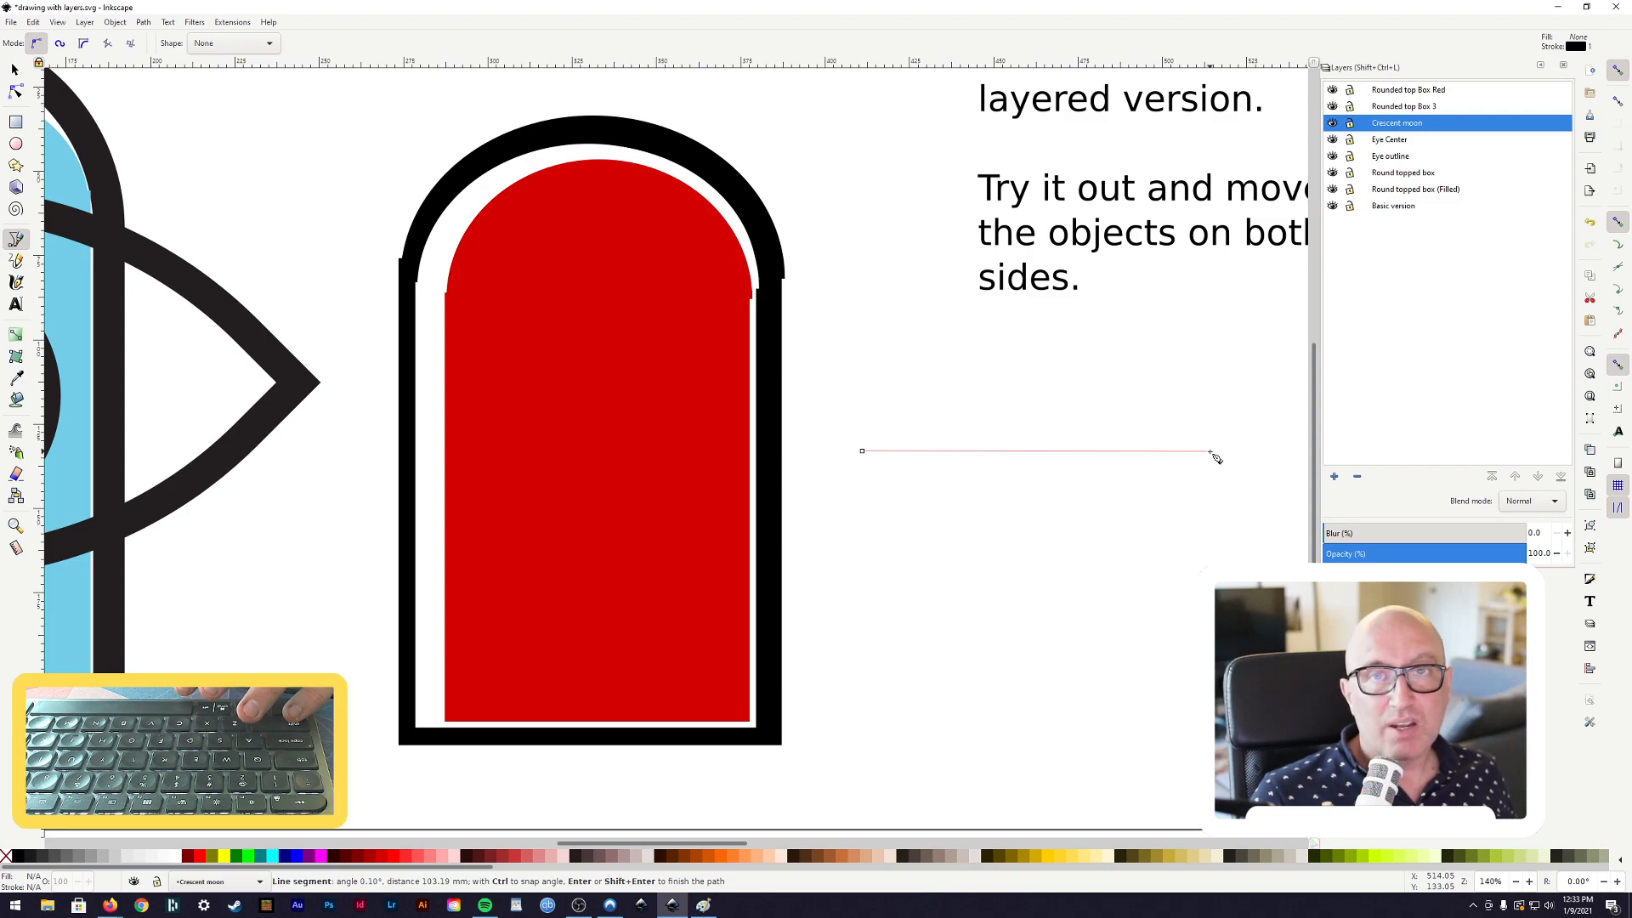
{"action": "left_click", "coordinate": [1210, 452]}
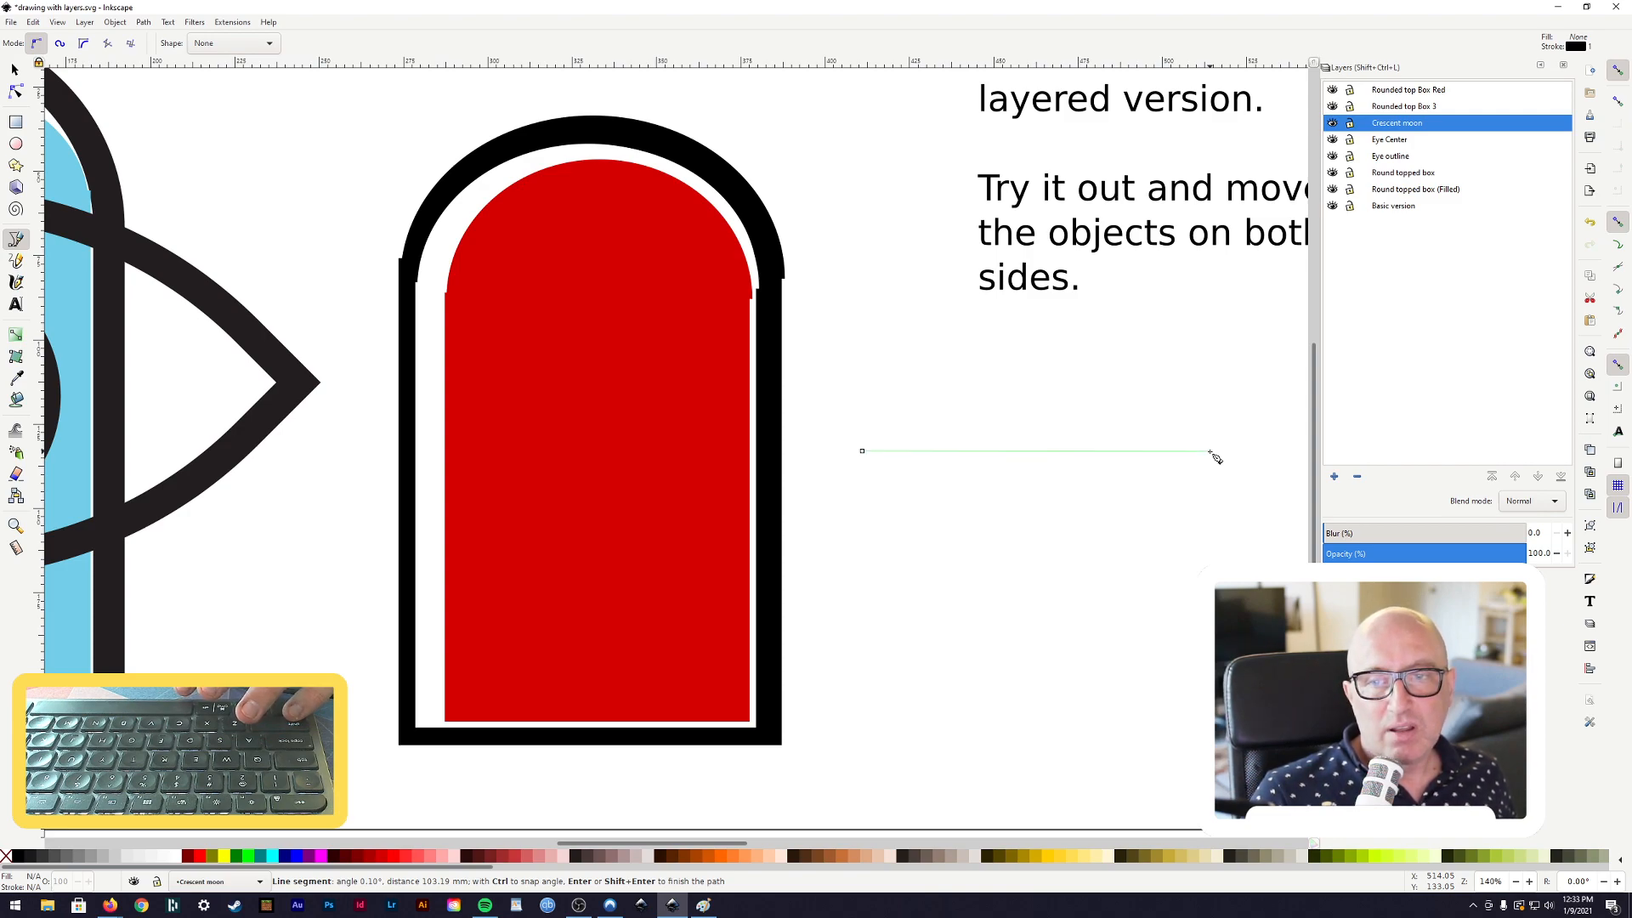
{"action": "left_click", "coordinate": [1152, 553]}
{"action": "left_click", "coordinate": [987, 606]}
{"action": "left_click", "coordinate": [894, 530]}
{"action": "left_click_drag", "start_coordinate": [890, 476], "coordinate": [896, 475]}
{"action": "left_click", "coordinate": [993, 479]}
{"action": "left_click", "coordinate": [916, 402]}
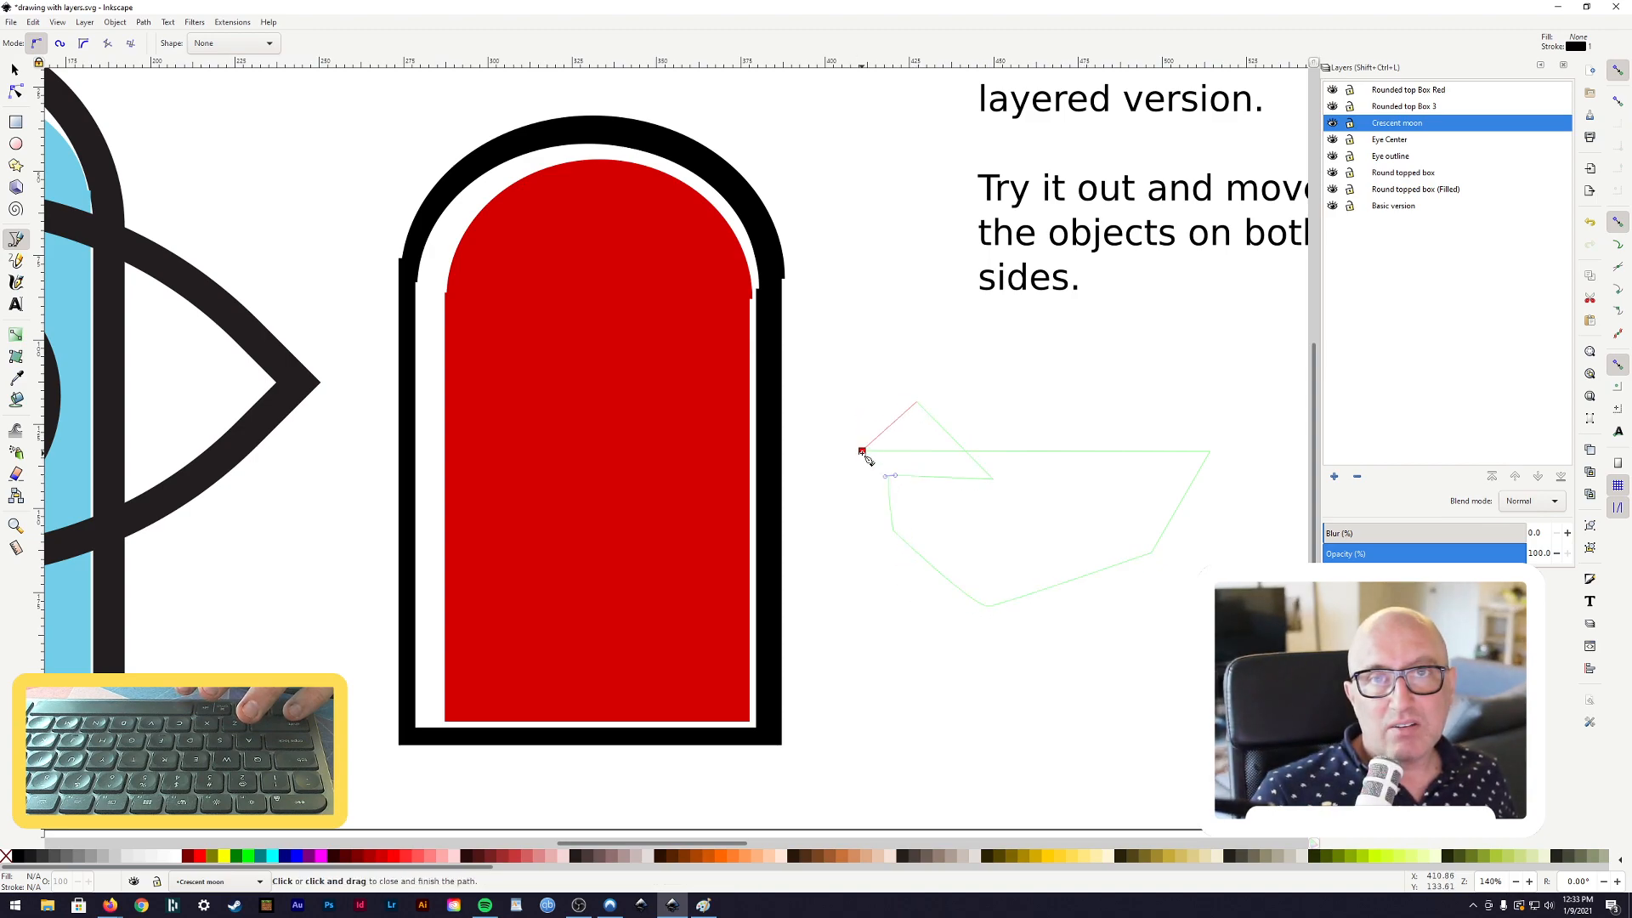
{"action": "left_click", "coordinate": [864, 452]}
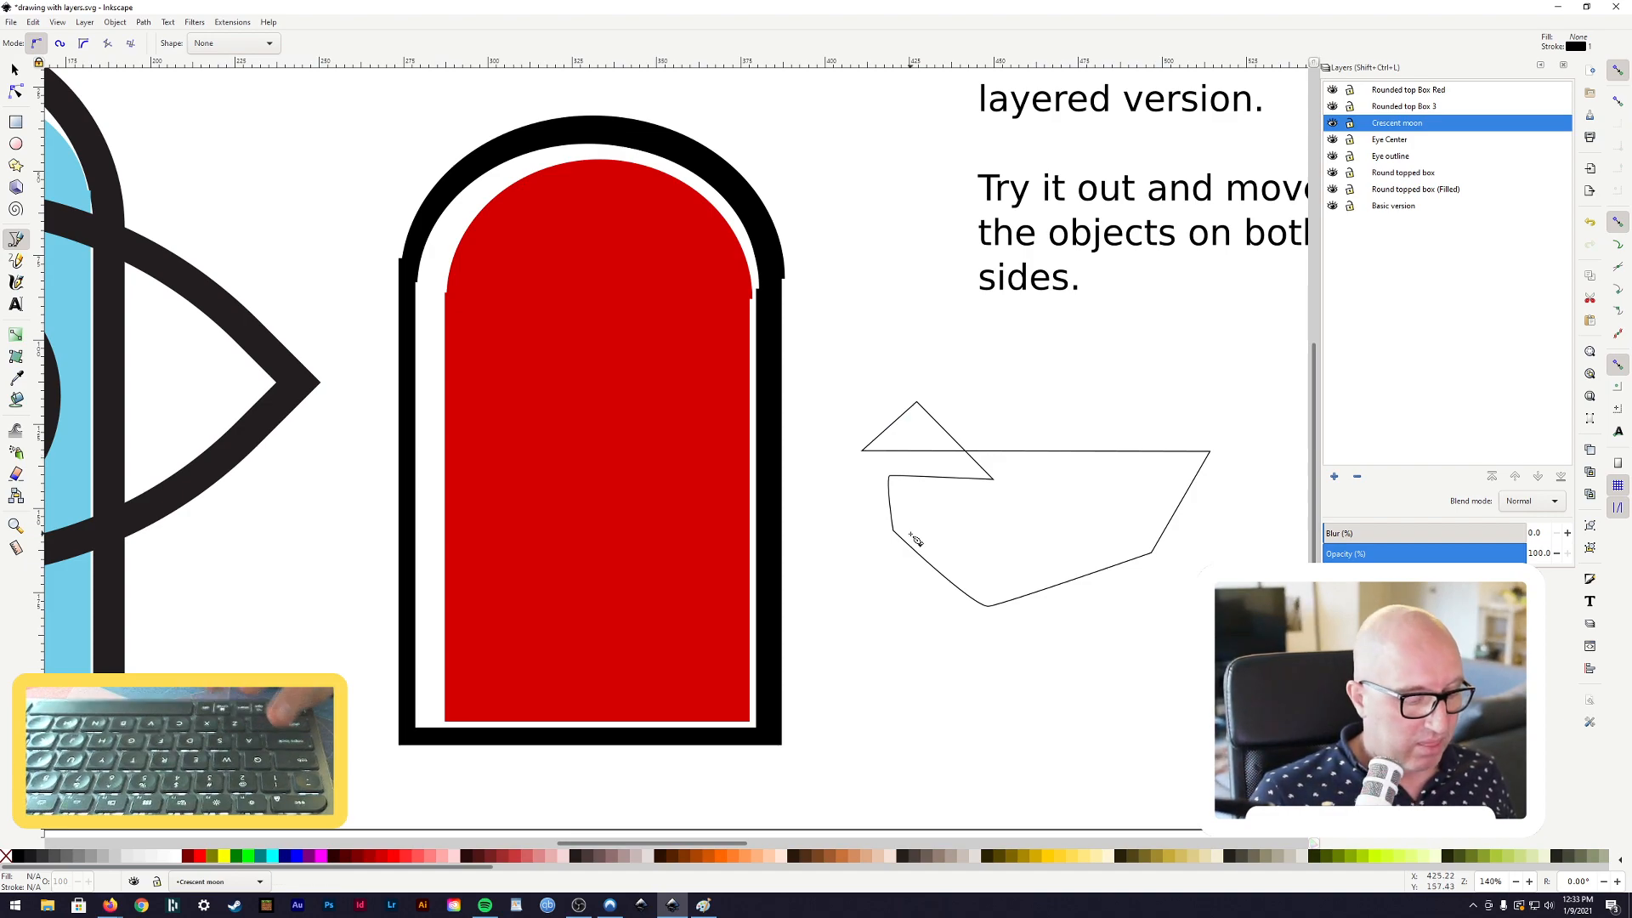
Remove the irregular path and draw a straight, nearly horizontal Bezier line about 100 mm long beside the red box
{"action": "key", "text": "Delete"}
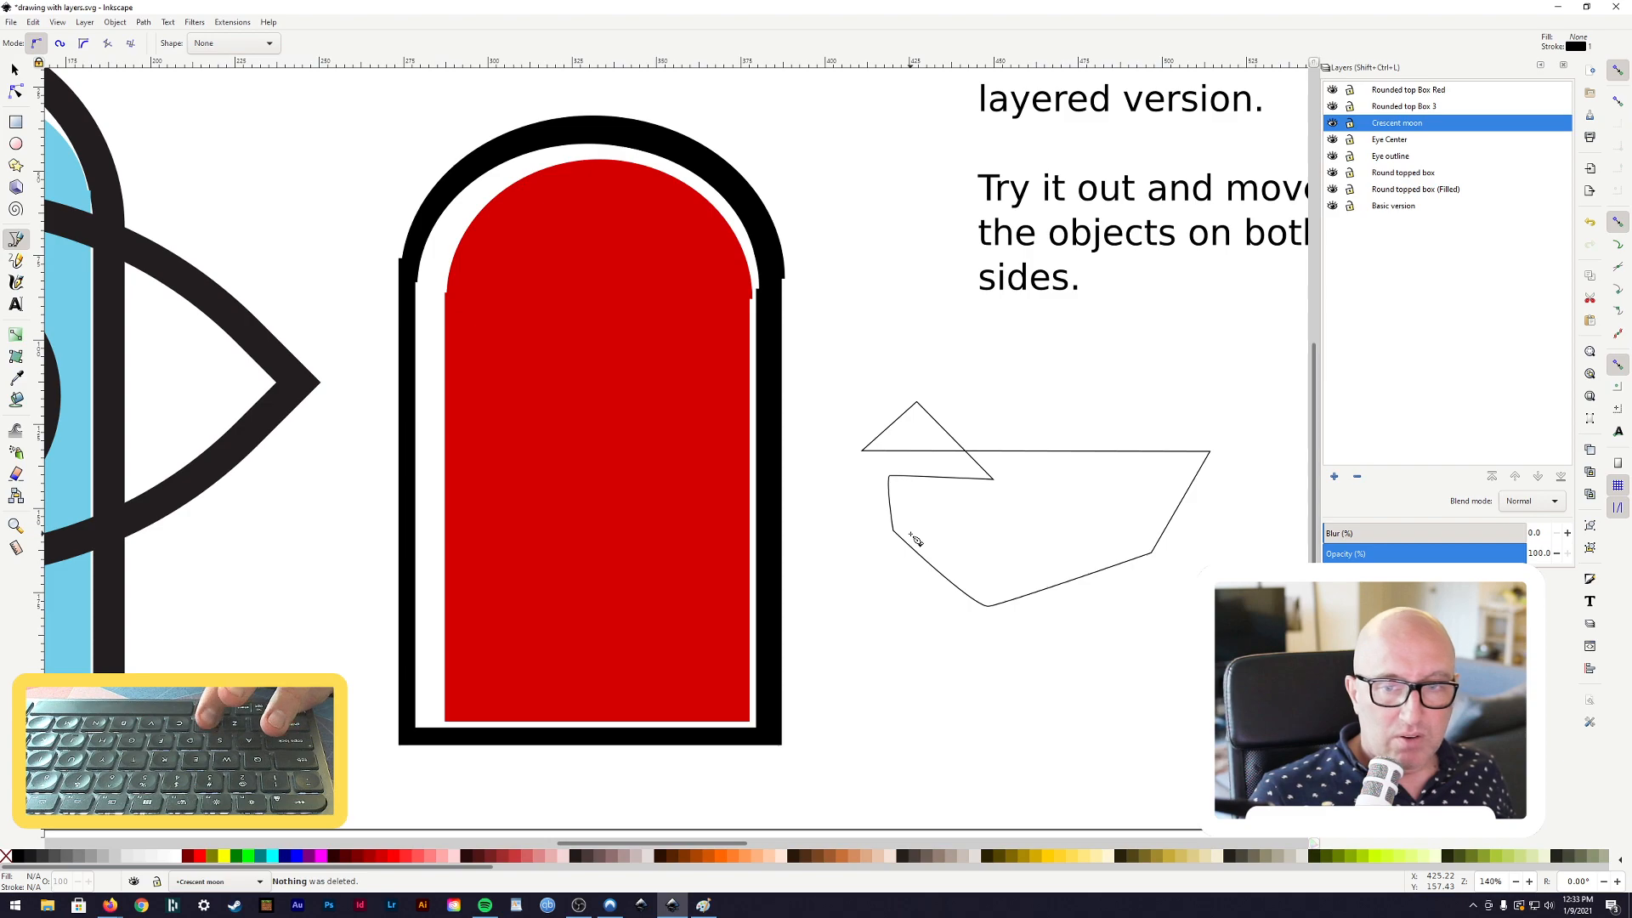
{"action": "key", "text": "ctrl+z"}
{"action": "left_click", "coordinate": [844, 453]}
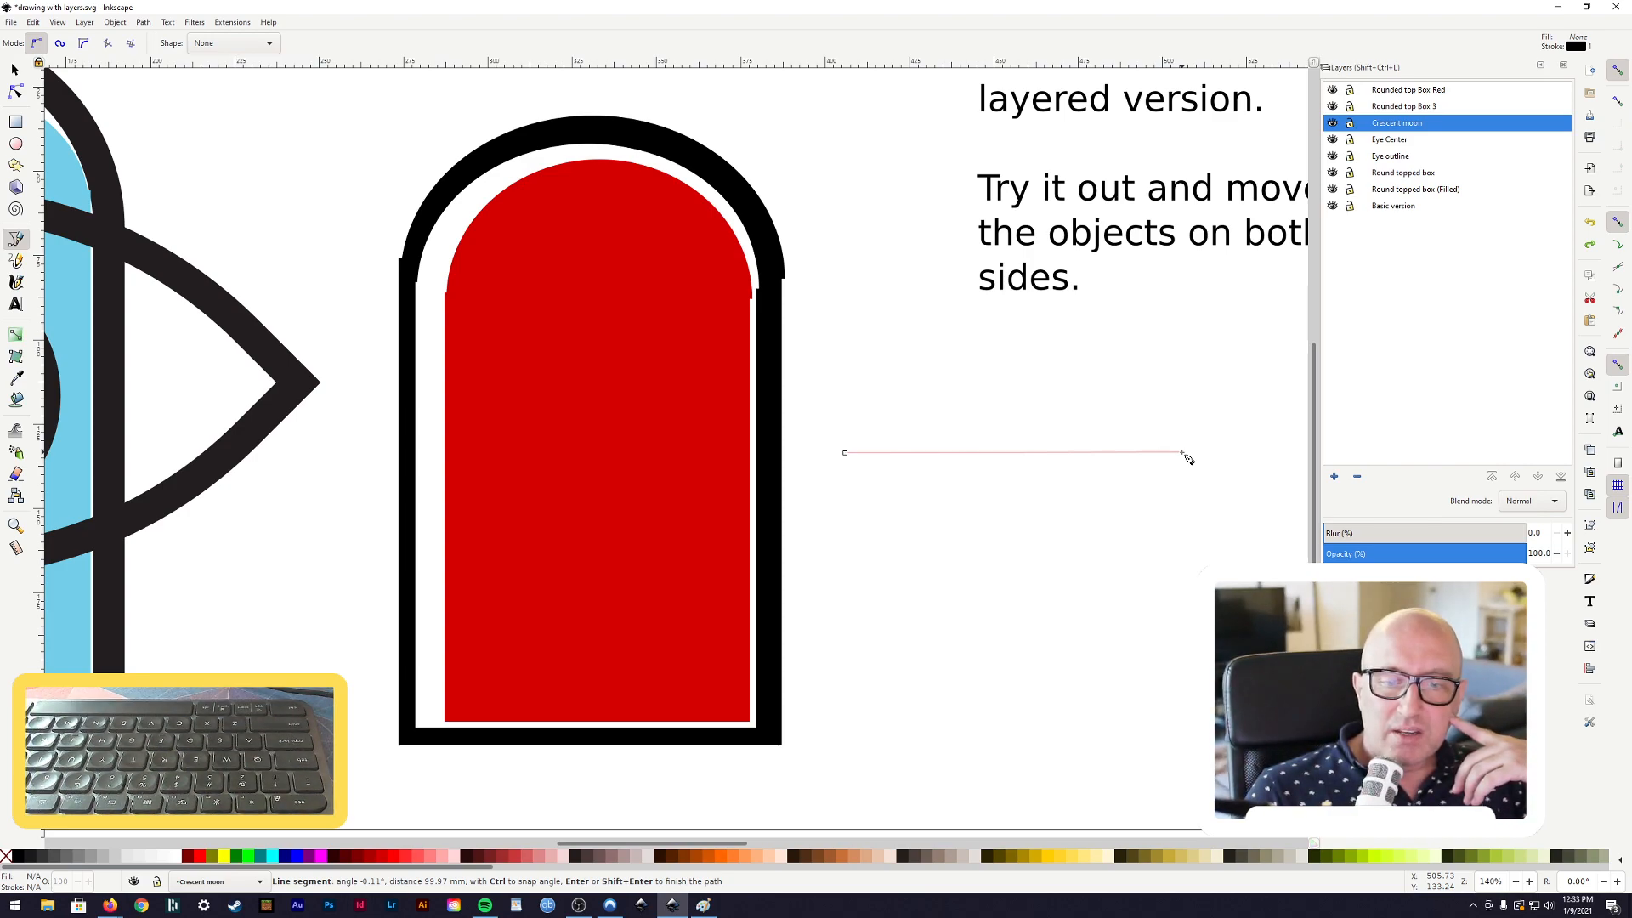
{"action": "double_click", "coordinate": [1182, 453]}
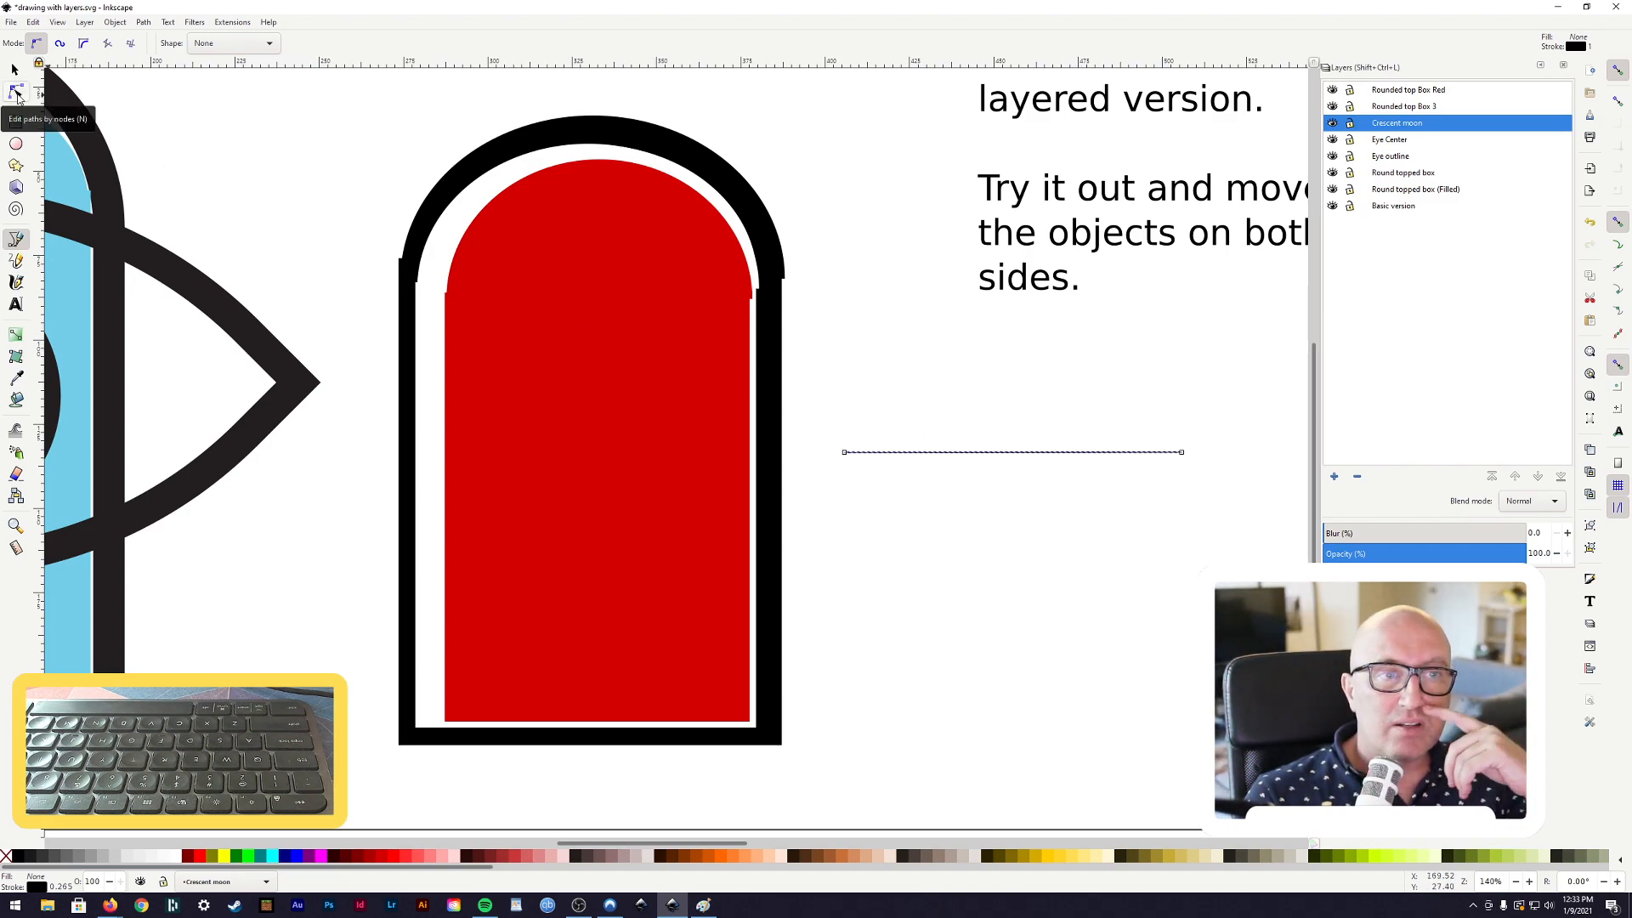
Insert a node at the middle of the straight line
{"action": "left_click", "coordinate": [16, 92]}
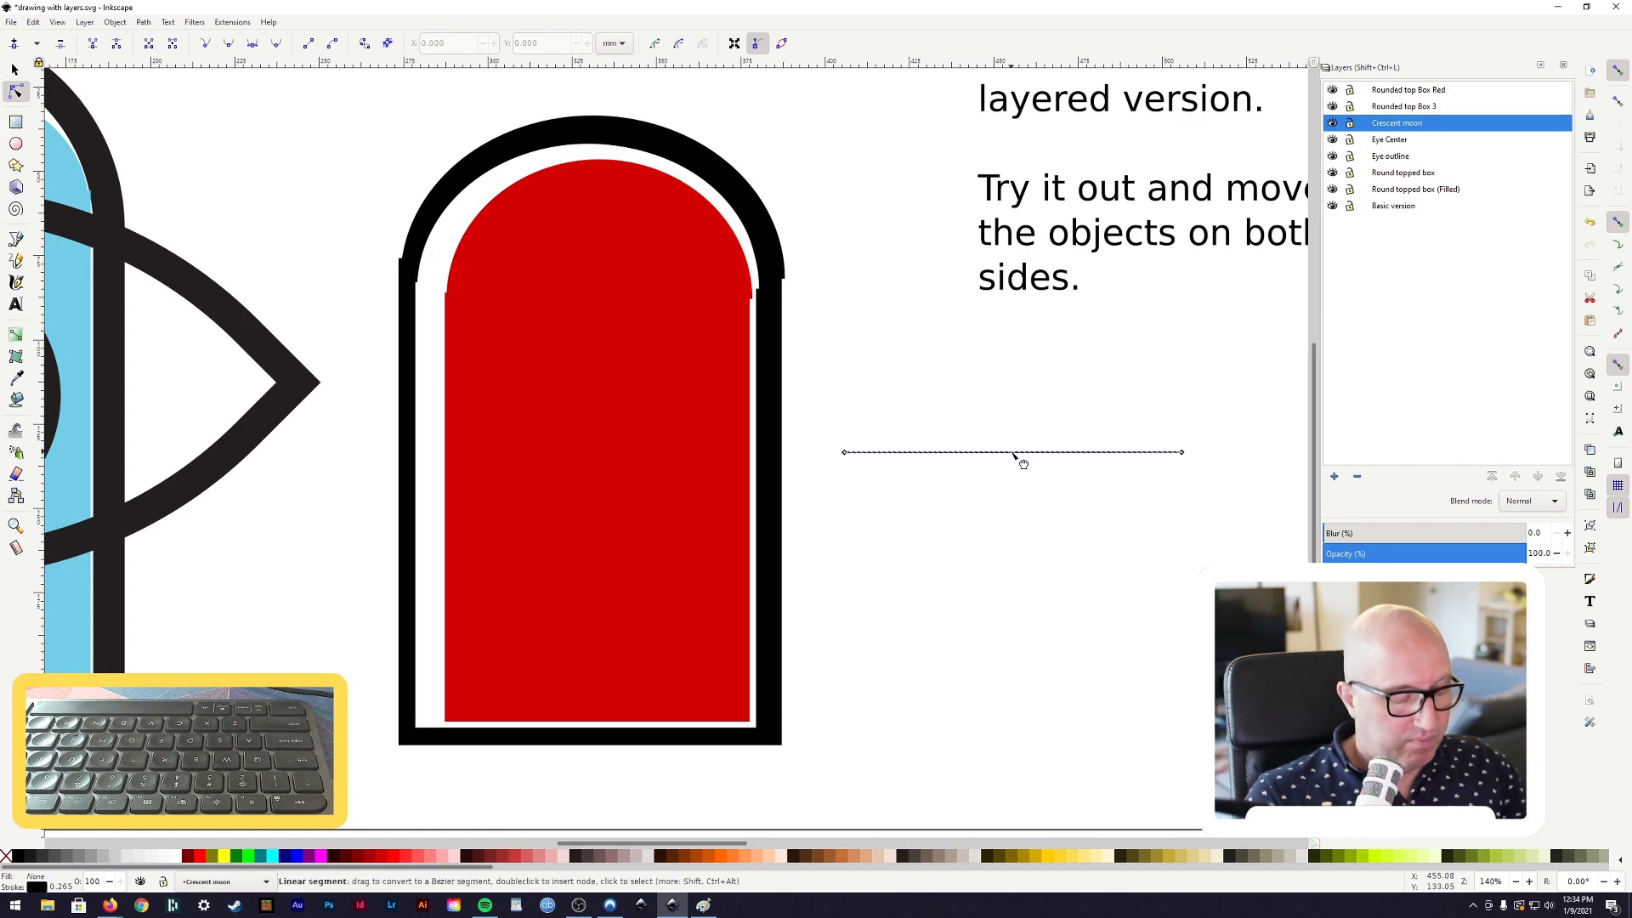
{"action": "key", "text": "plus"}
{"action": "key", "text": "plus"}
{"action": "key", "text": "plus"}
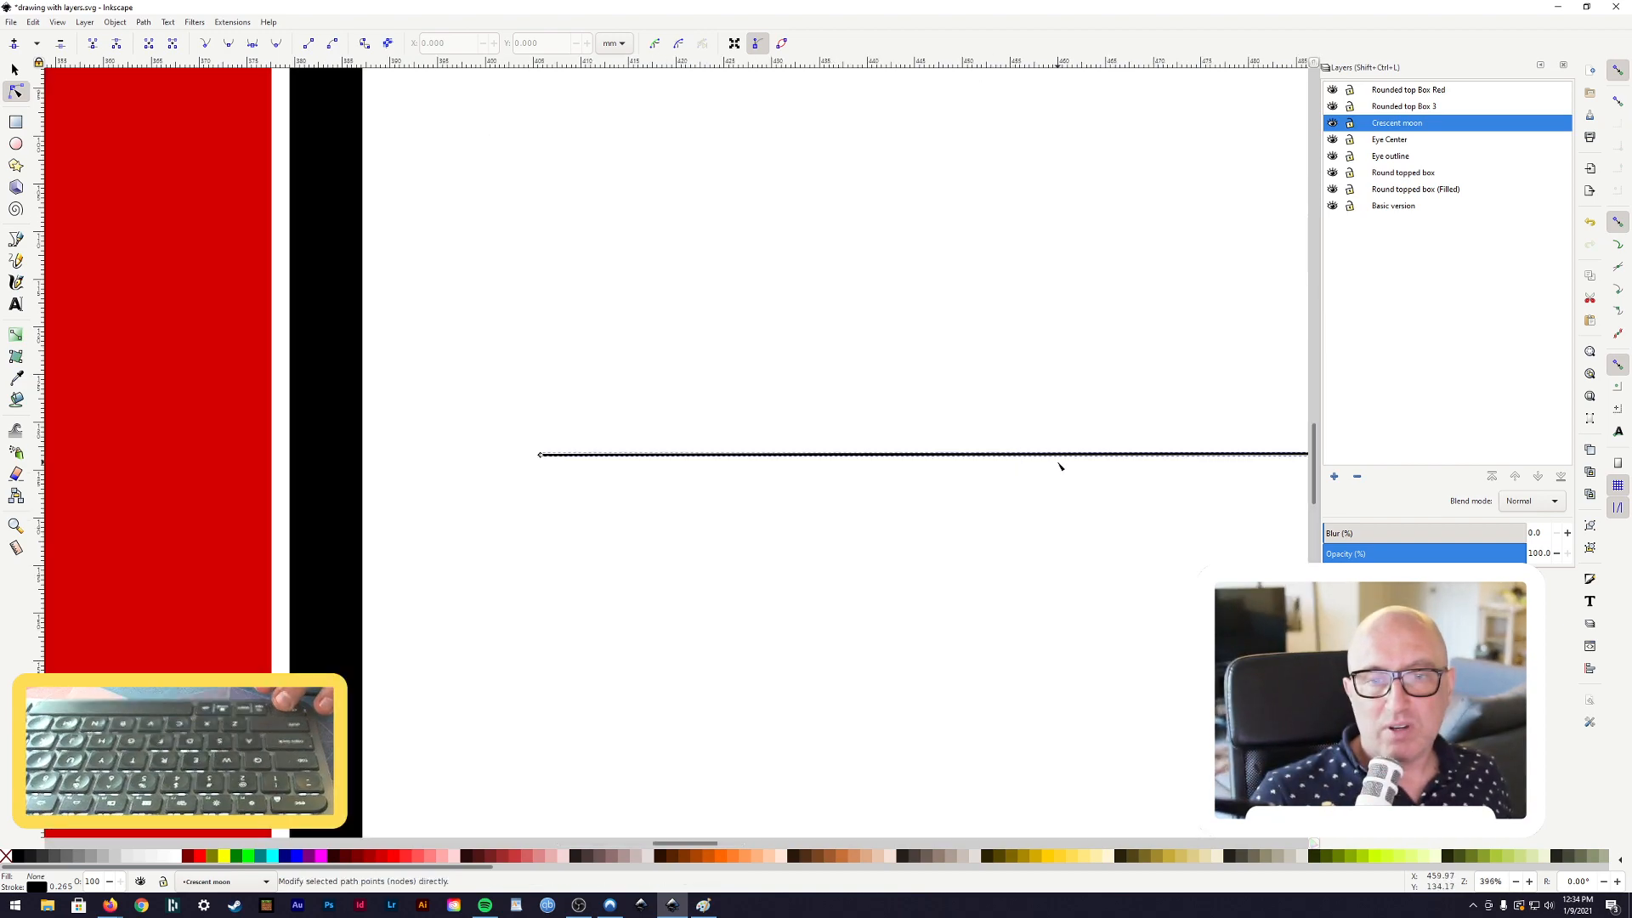
{"action": "left_click_drag", "start_coordinate": [1042, 483], "coordinate": [710, 459]}
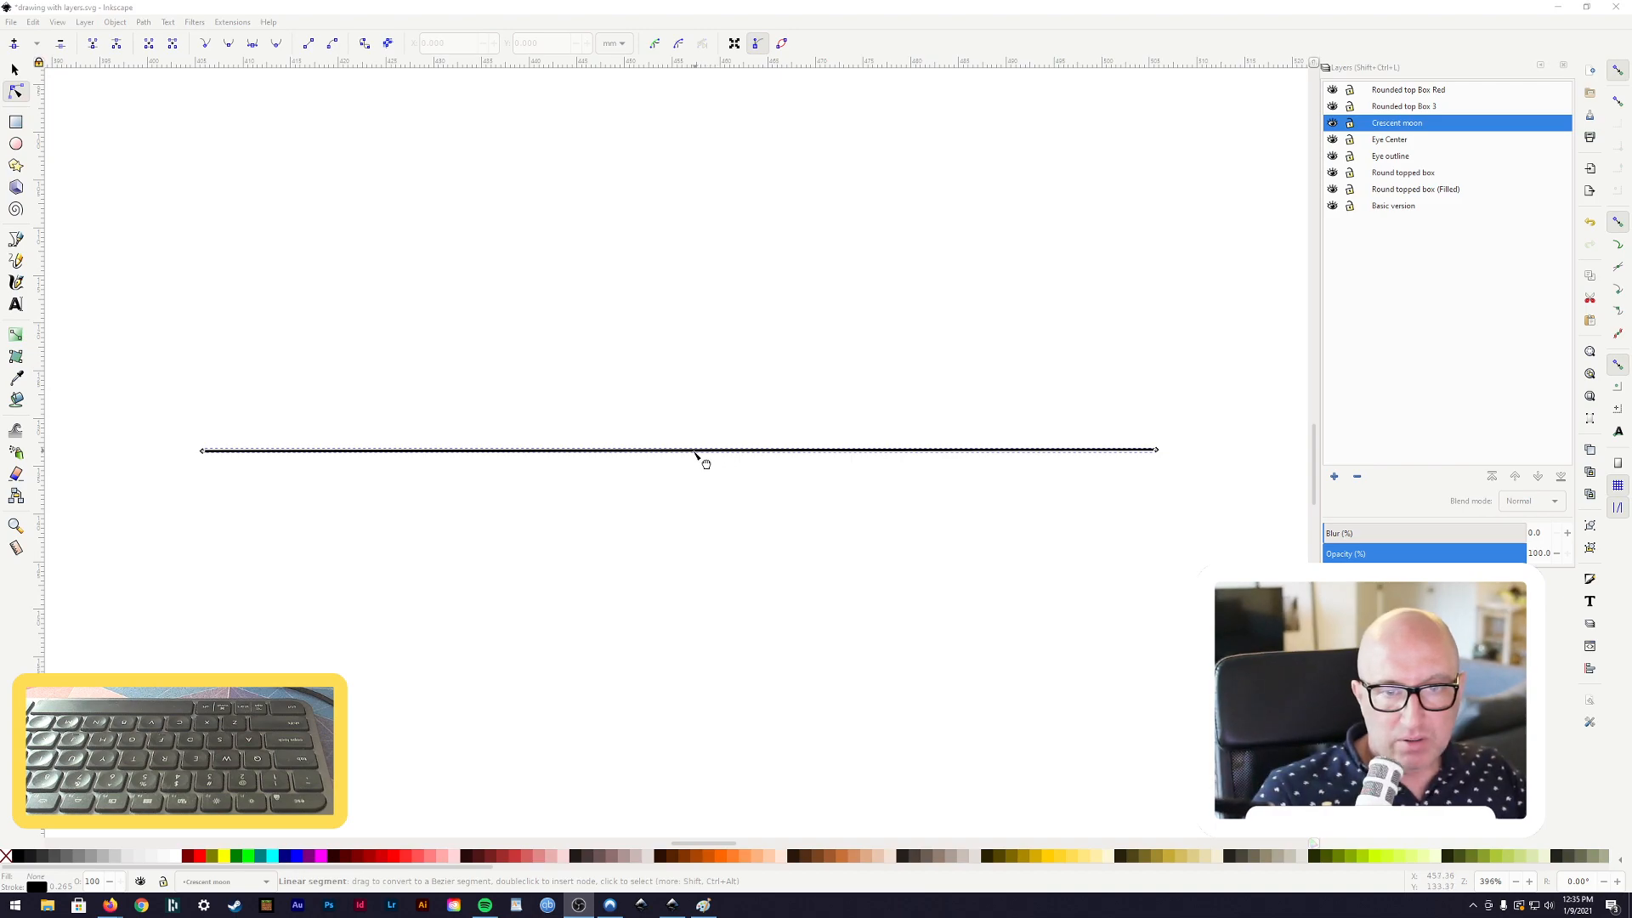
{"action": "double_click", "coordinate": [687, 456]}
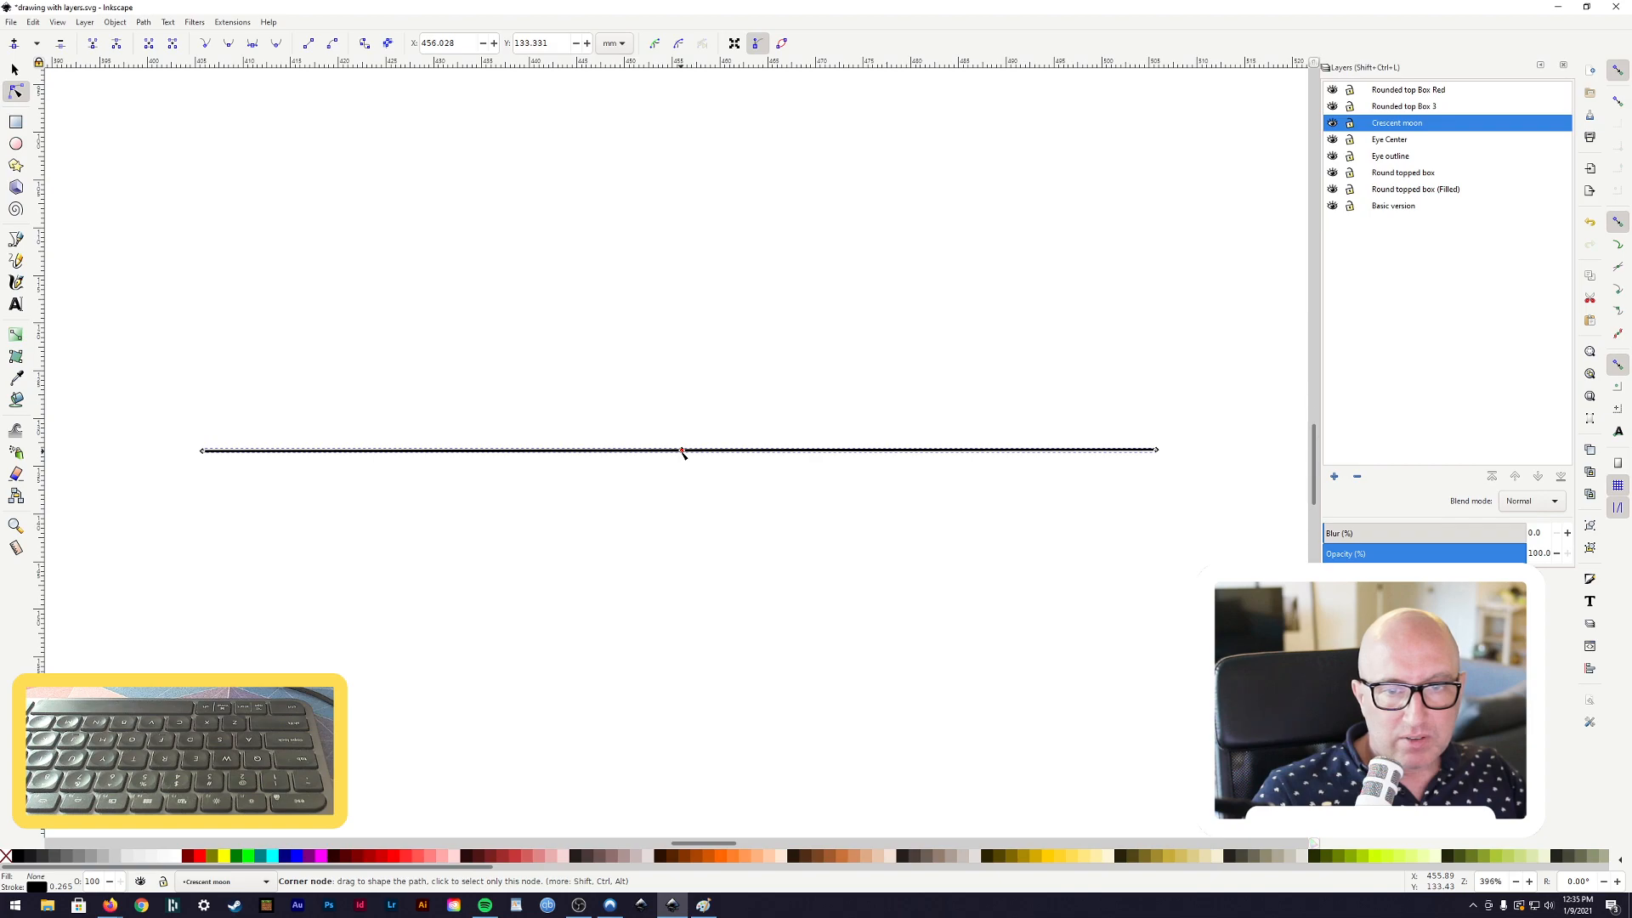
Raise the line's middle node about 31 mm and extend its handles about 40 mm to both sides to form a smooth arch
{"action": "left_click_drag", "start_coordinate": [684, 448], "coordinate": [685, 150]}
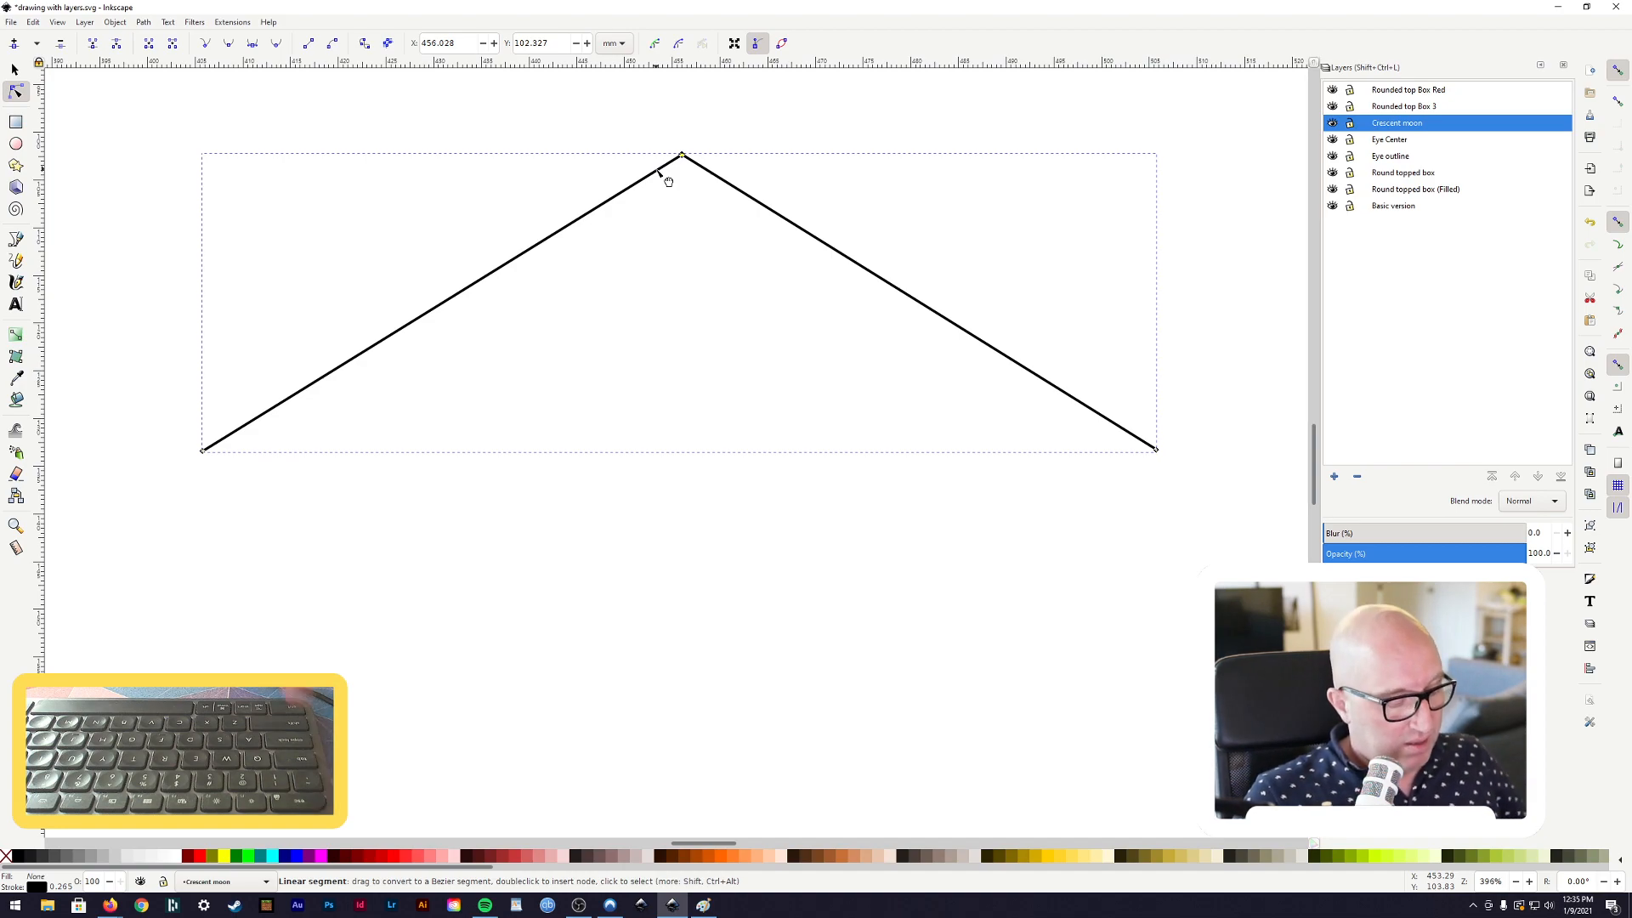
{"action": "left_click_drag", "start_coordinate": [684, 157], "coordinate": [1071, 155]}
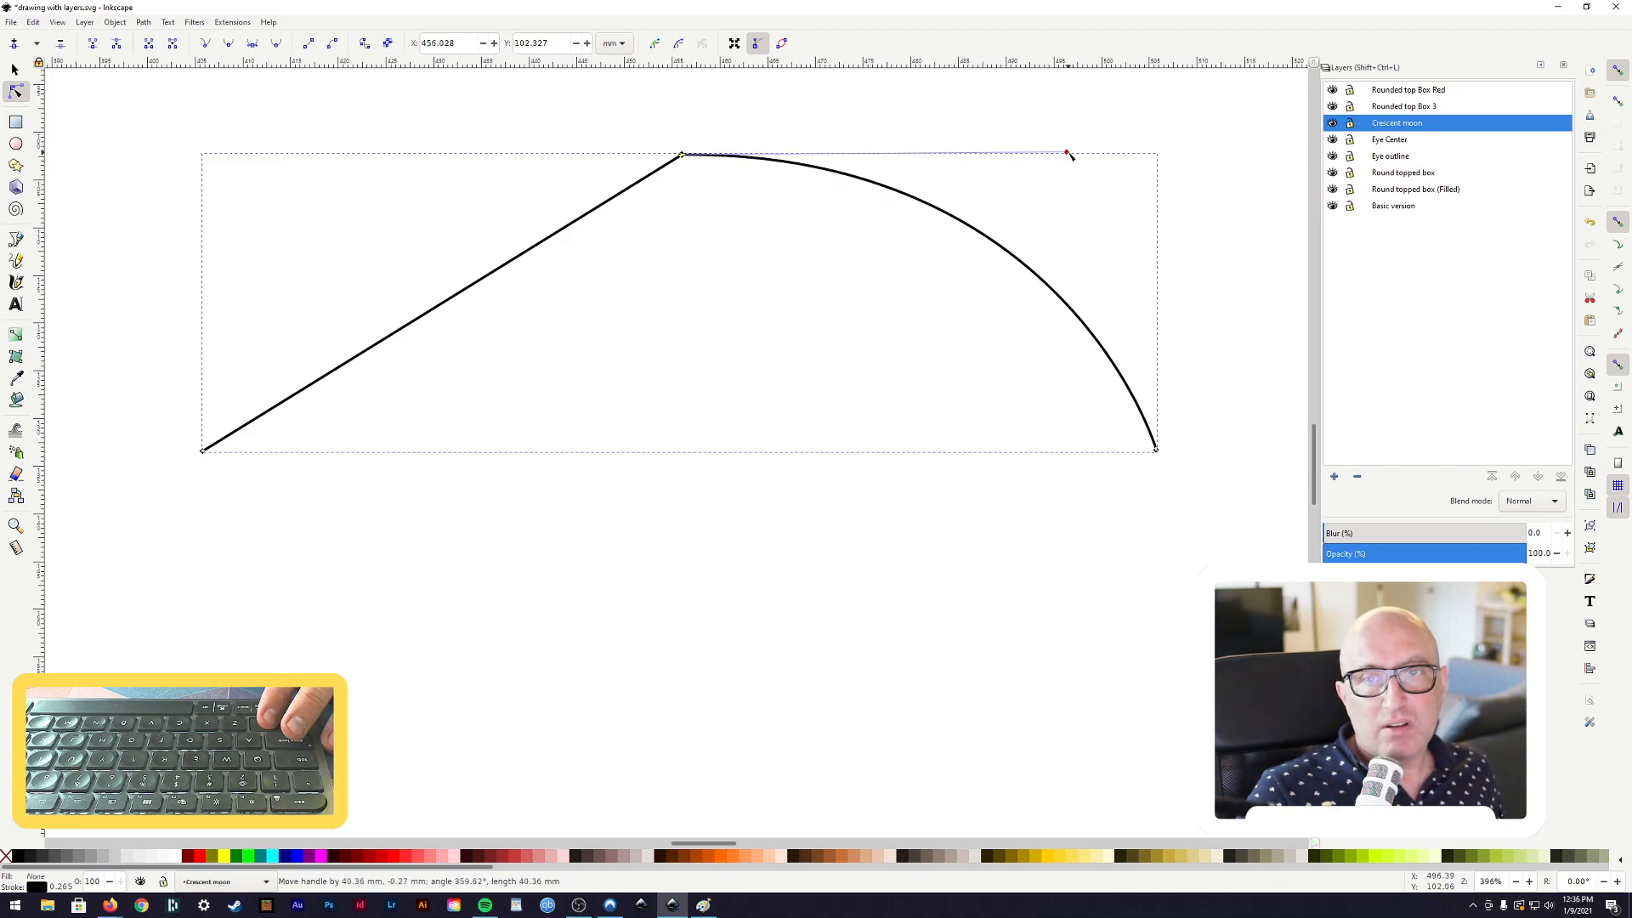
{"action": "left_click_drag", "start_coordinate": [684, 157], "coordinate": [278, 147]}
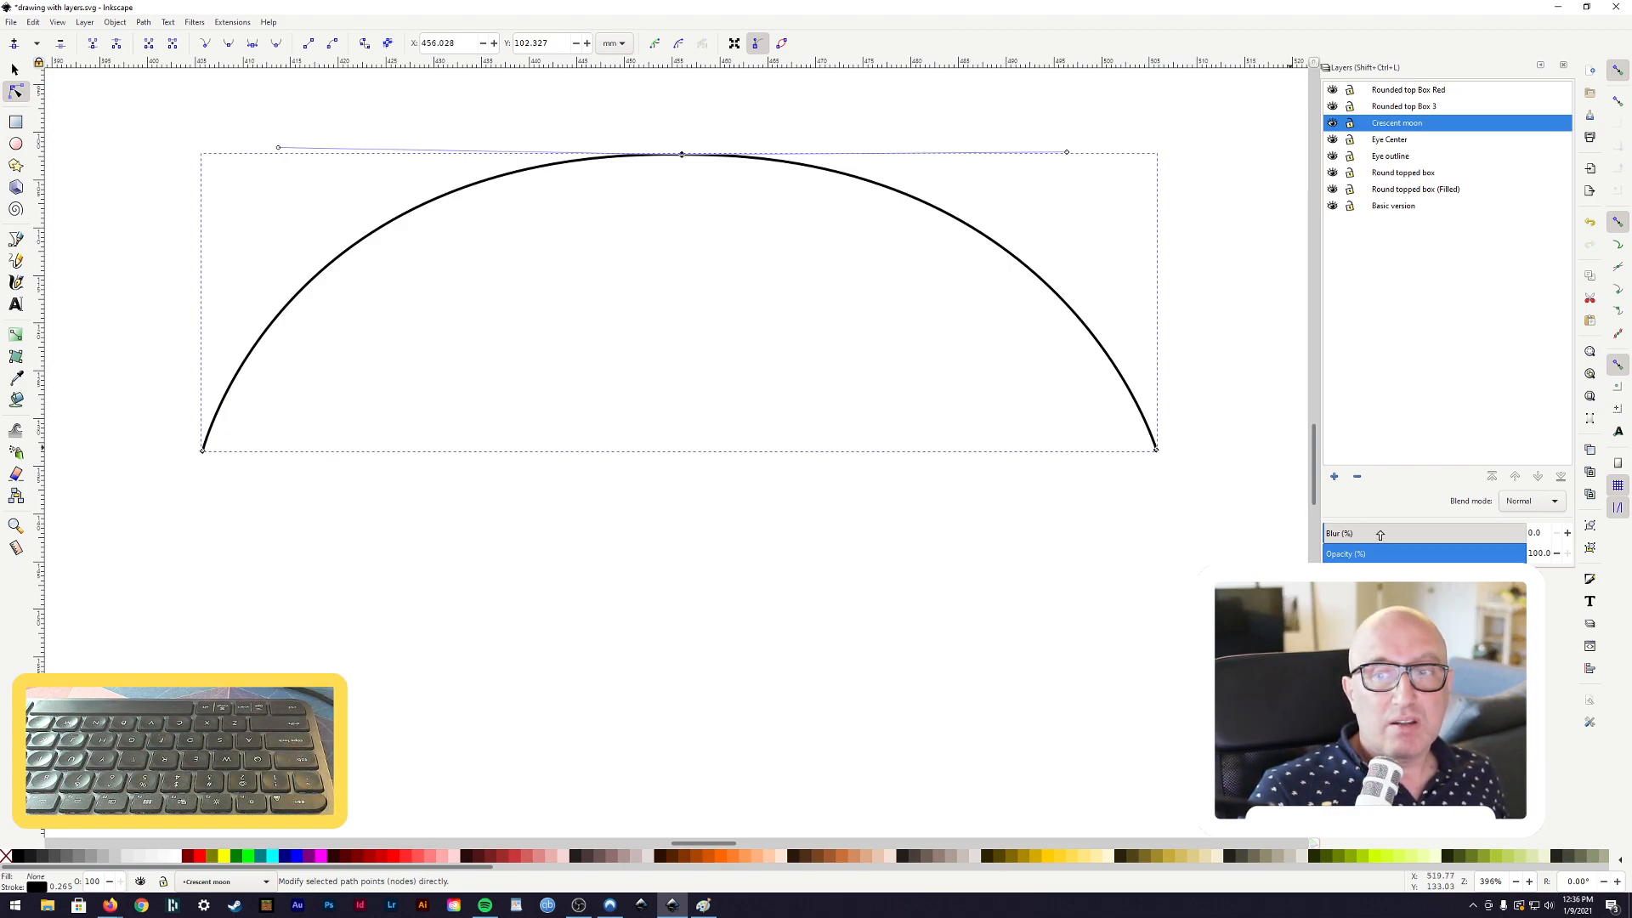
Set the arch's stroke width to 5.065 mm
{"action": "scroll", "coordinate": [804, 585], "scroll_direction": "down", "scroll_amount": 4}
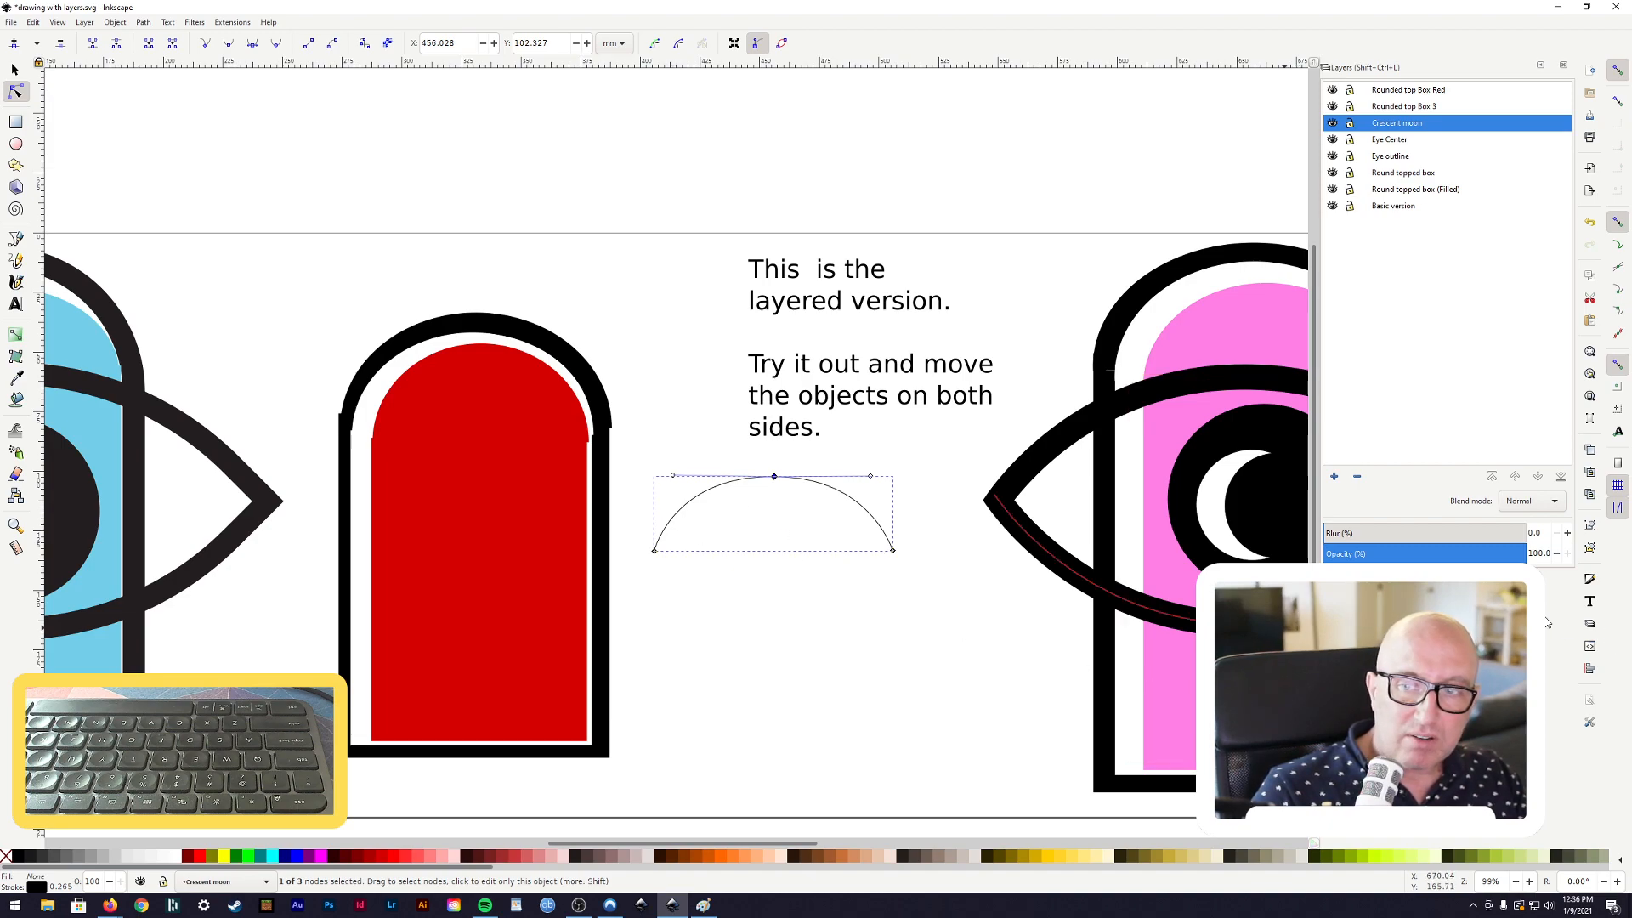
{"action": "left_click", "coordinate": [1590, 580]}
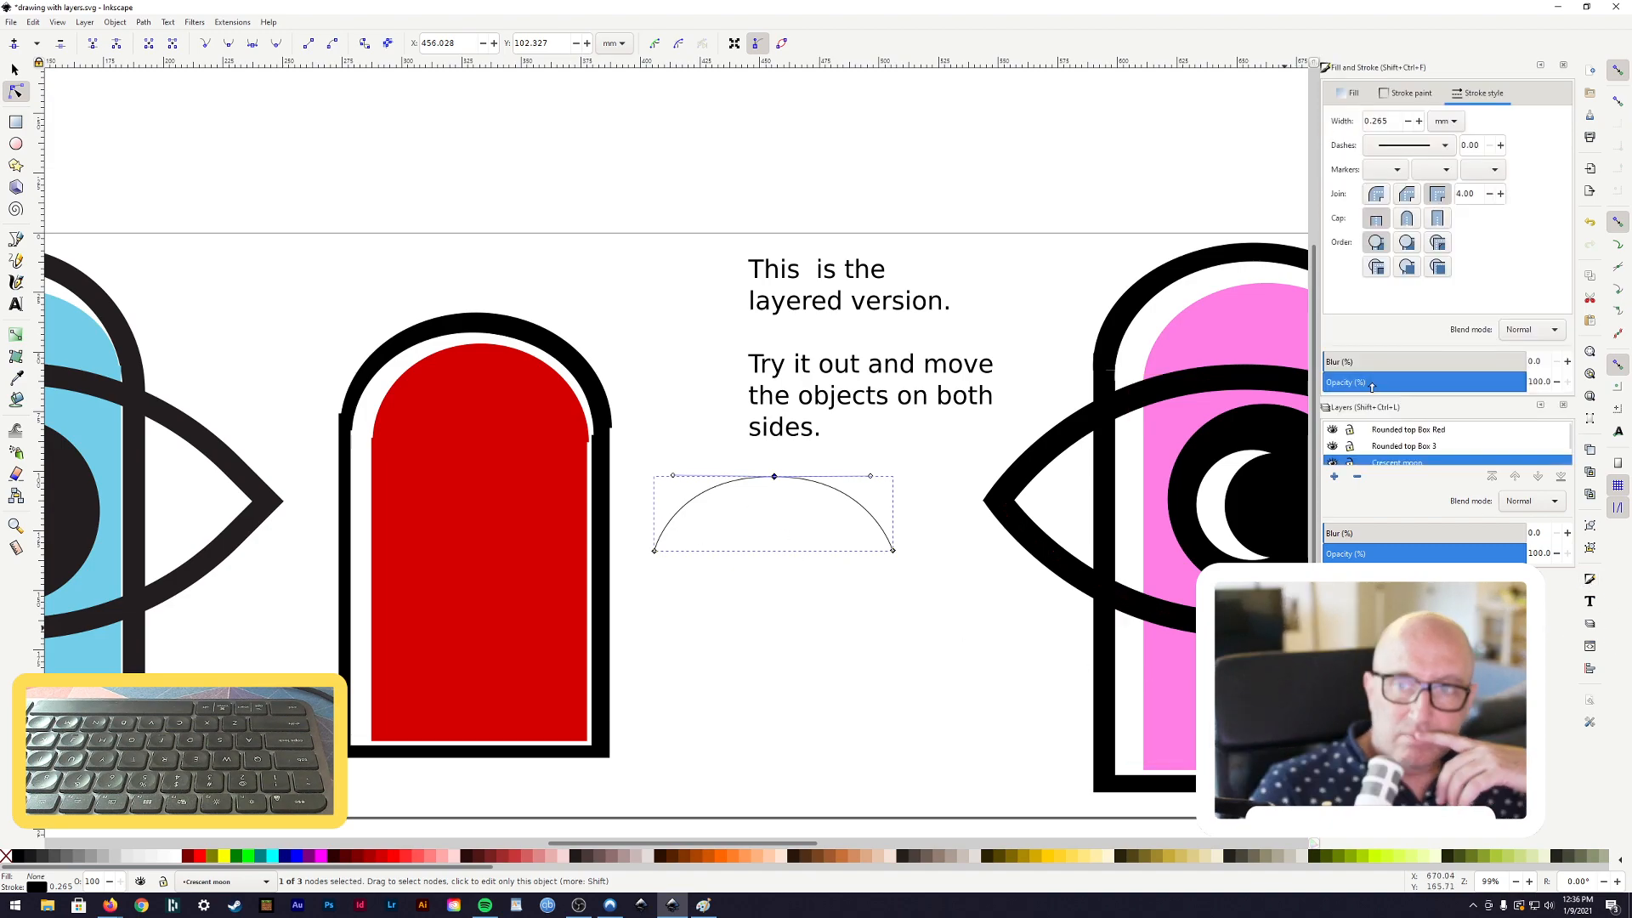
{"action": "left_click", "coordinate": [1420, 120]}
{"action": "left_click", "coordinate": [1419, 120]}
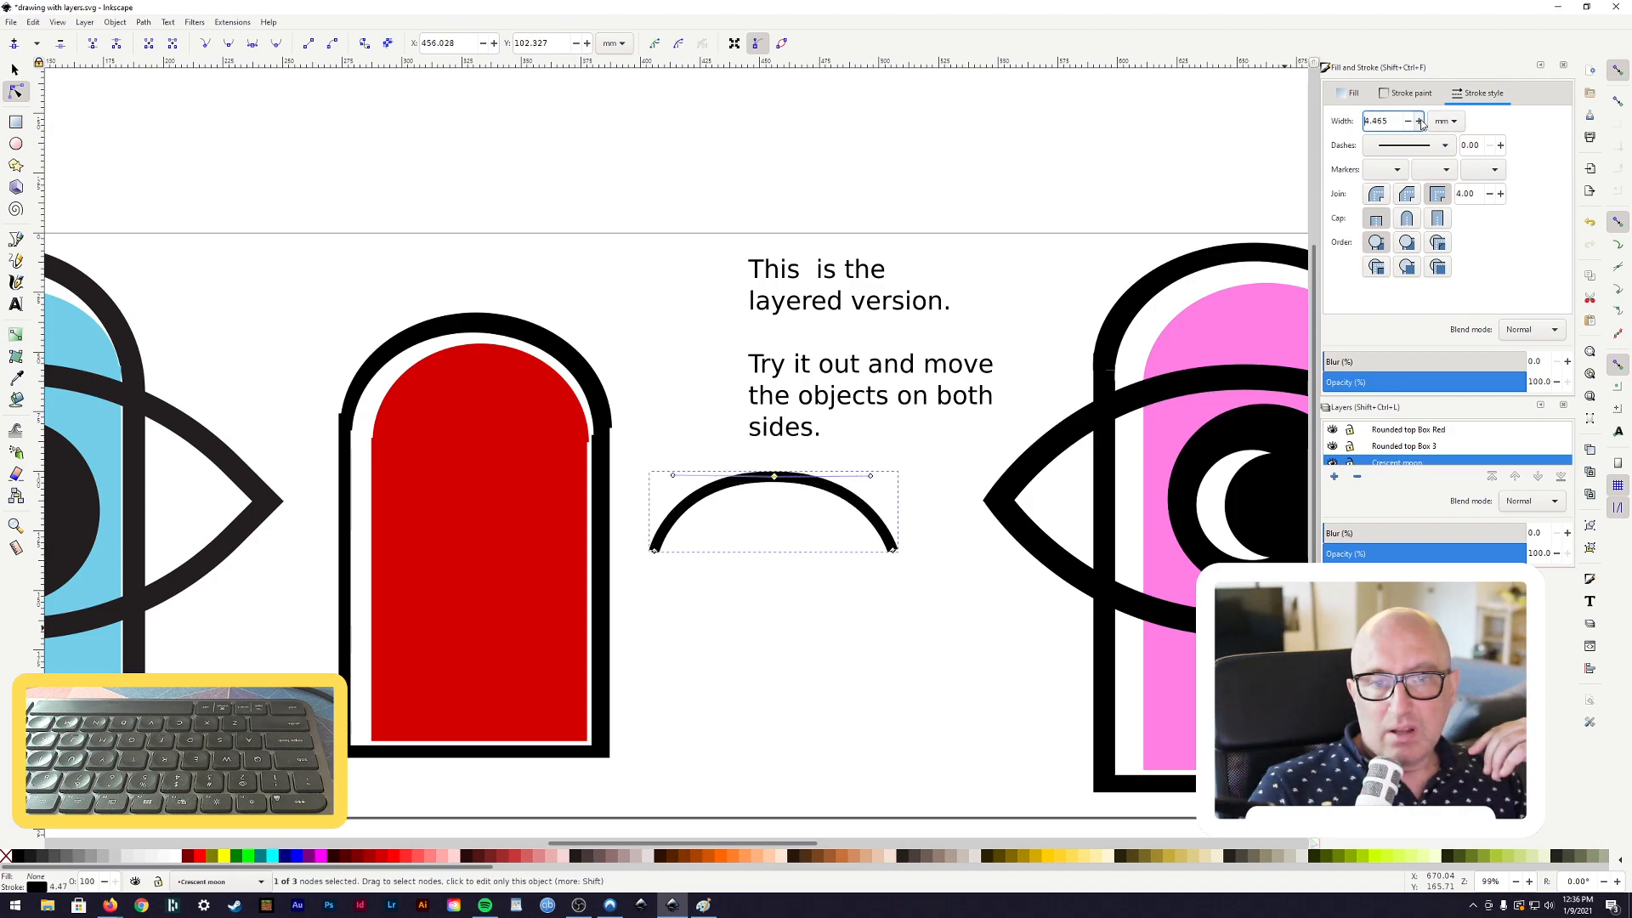
{"action": "left_click", "coordinate": [1420, 120]}
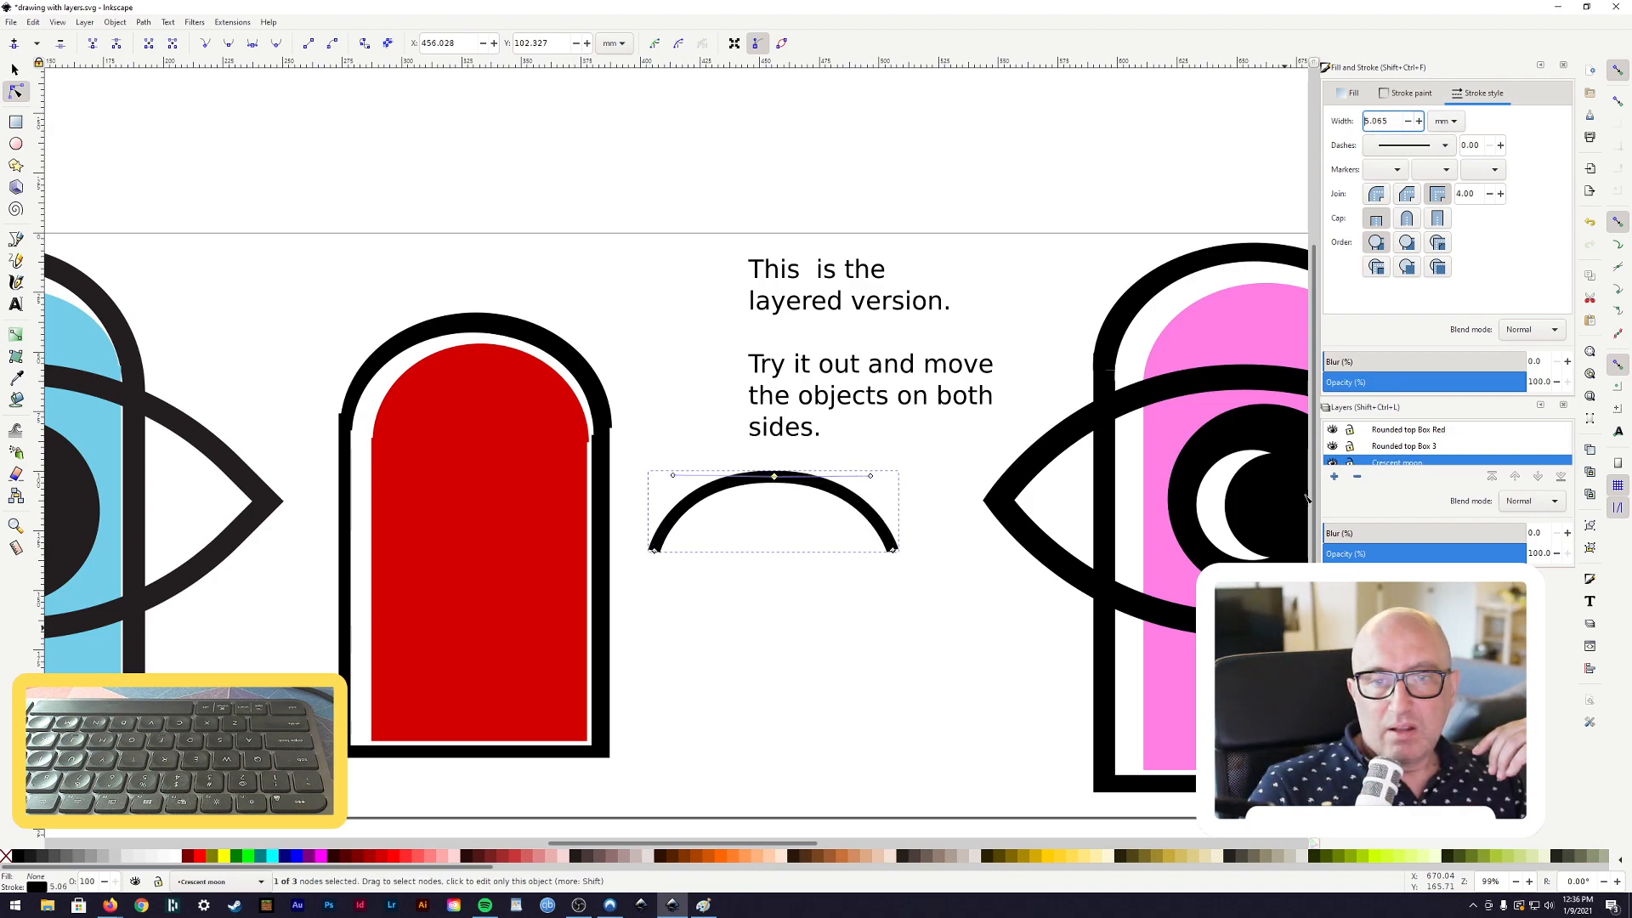
Lower the arch slightly, duplicate it, and flip the copy vertically against the original to form an eye outline
{"action": "left_click", "coordinate": [14, 72]}
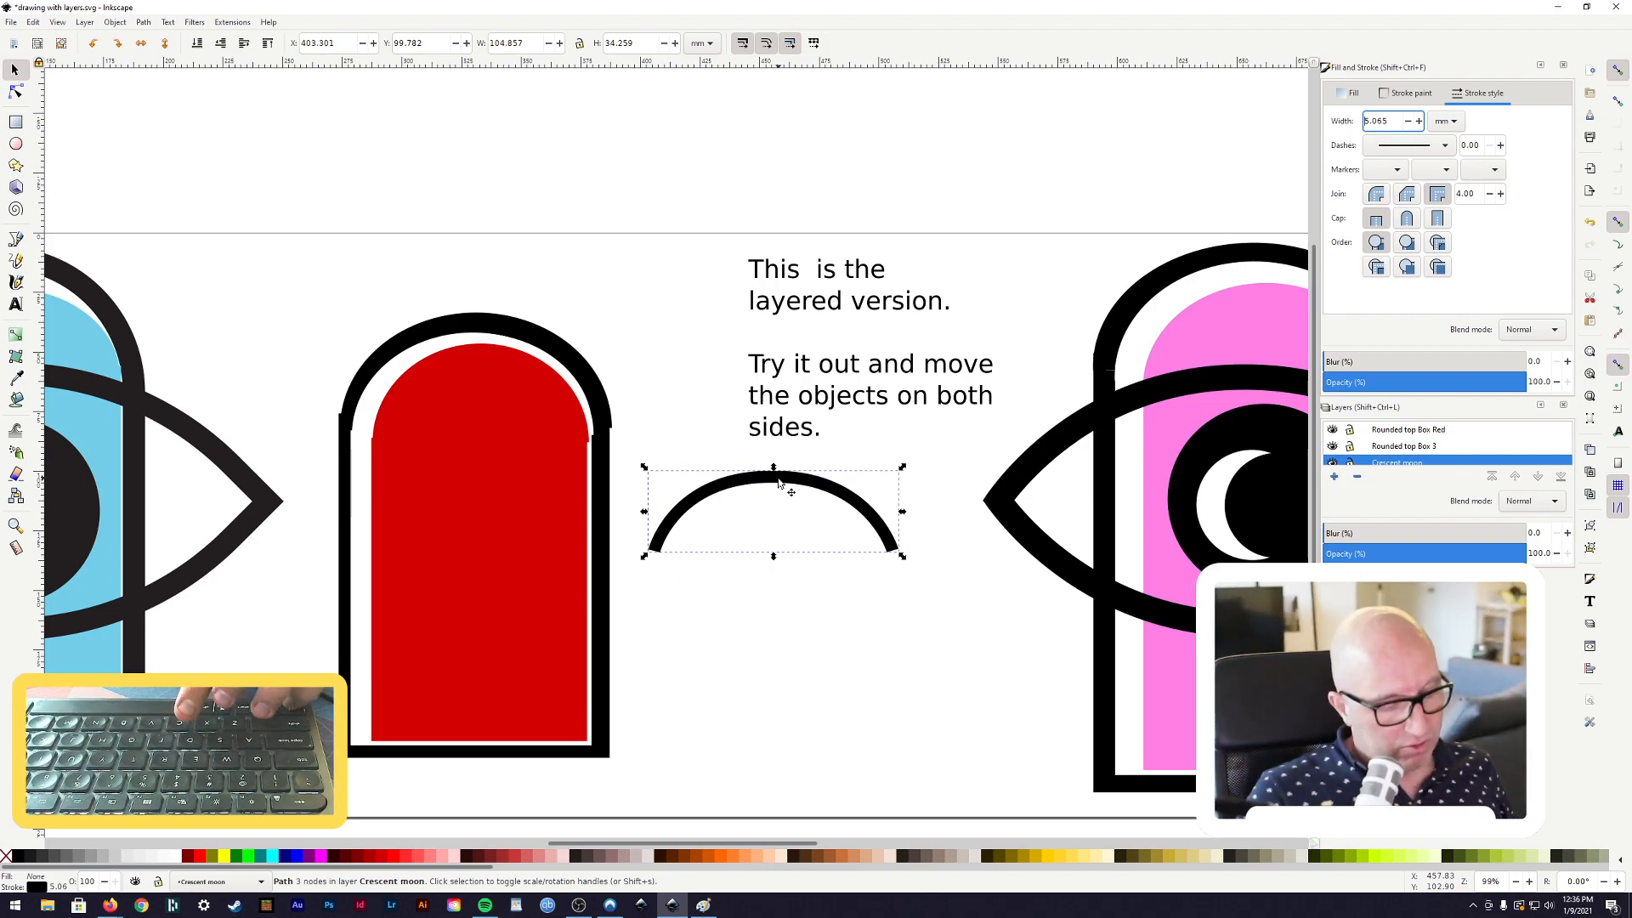
{"action": "left_click_drag", "start_coordinate": [802, 483], "coordinate": [804, 606]}
{"action": "key", "text": "ctrl+d"}
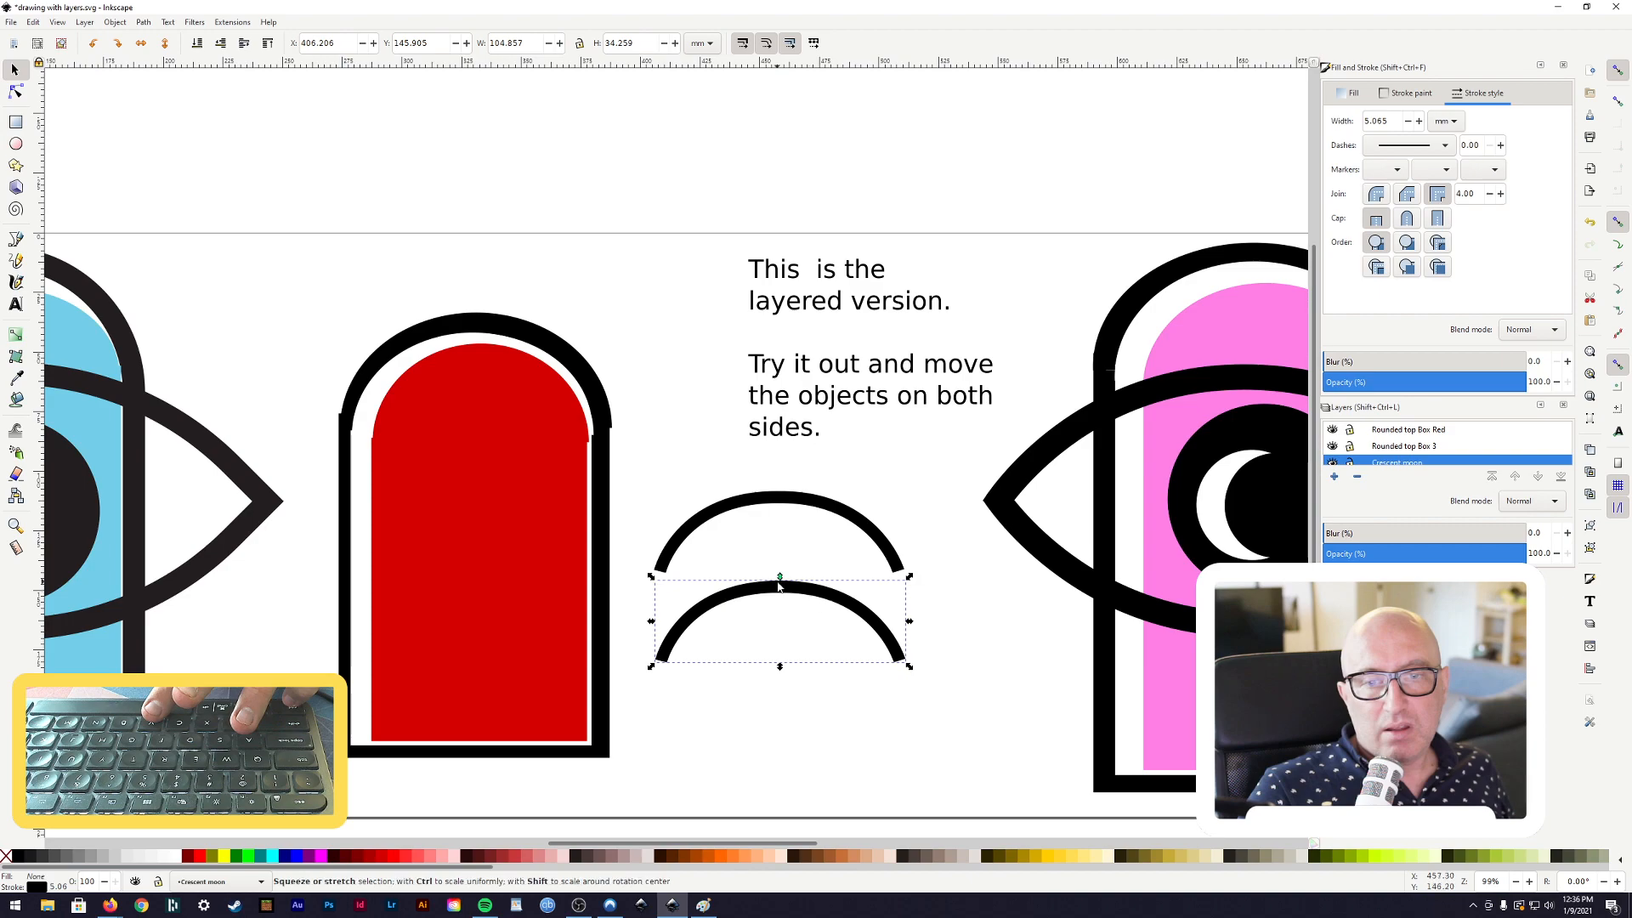
{"action": "left_click_drag", "start_coordinate": [778, 585], "coordinate": [796, 634]}
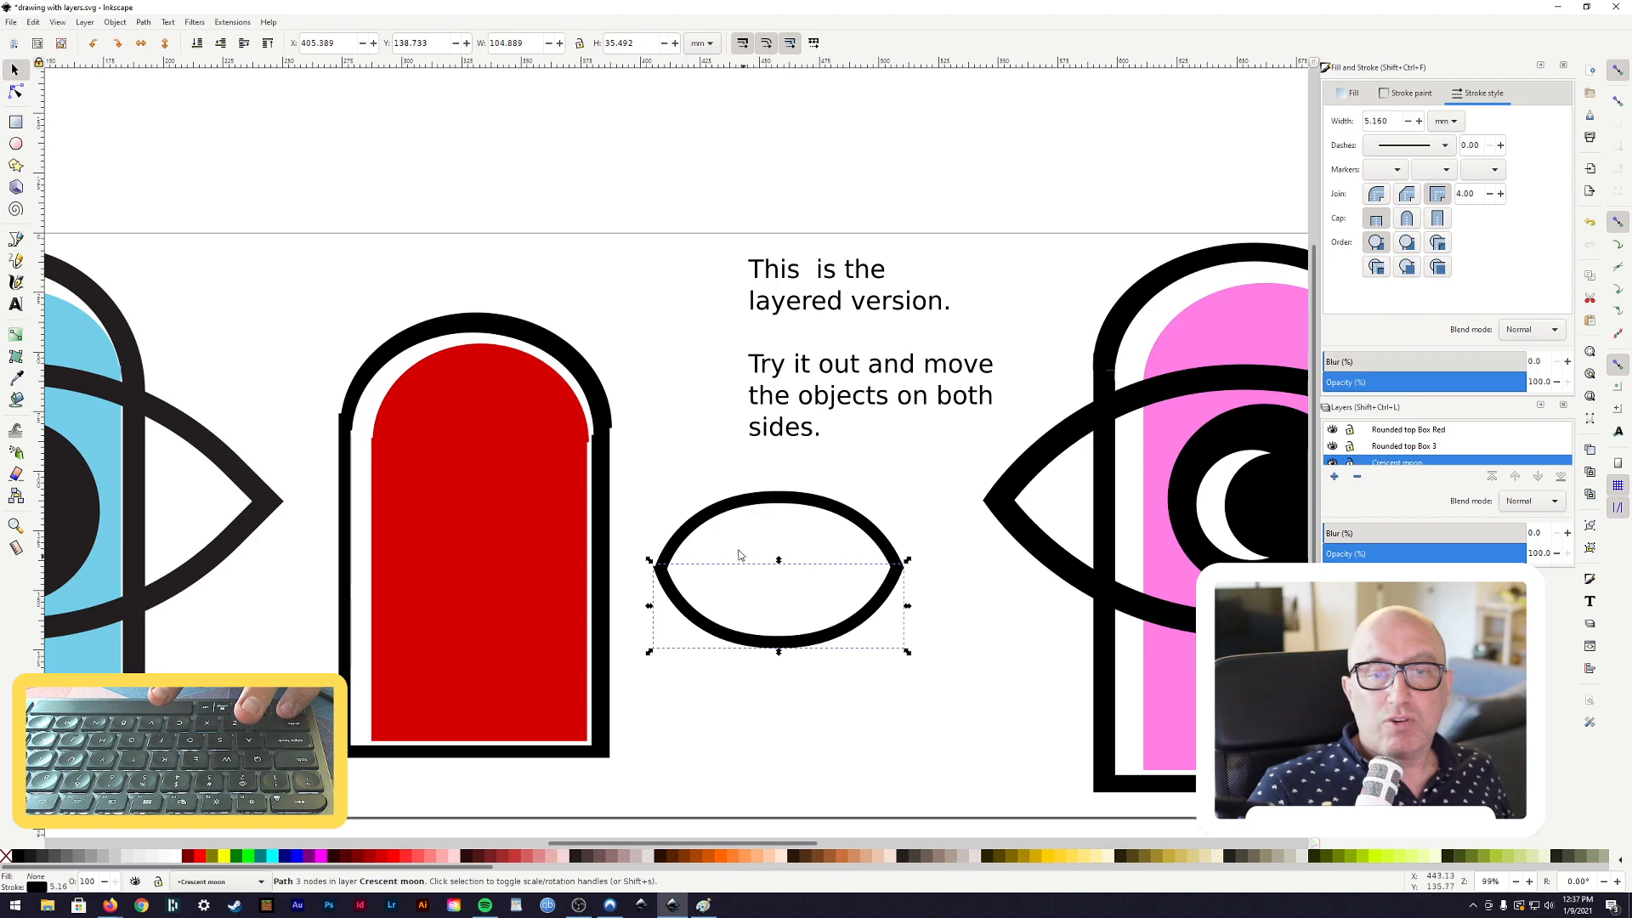
Group the upper and lower arches and move the eye outline up about 12 mm
{"action": "left_click", "coordinate": [695, 533], "text": "shift"}
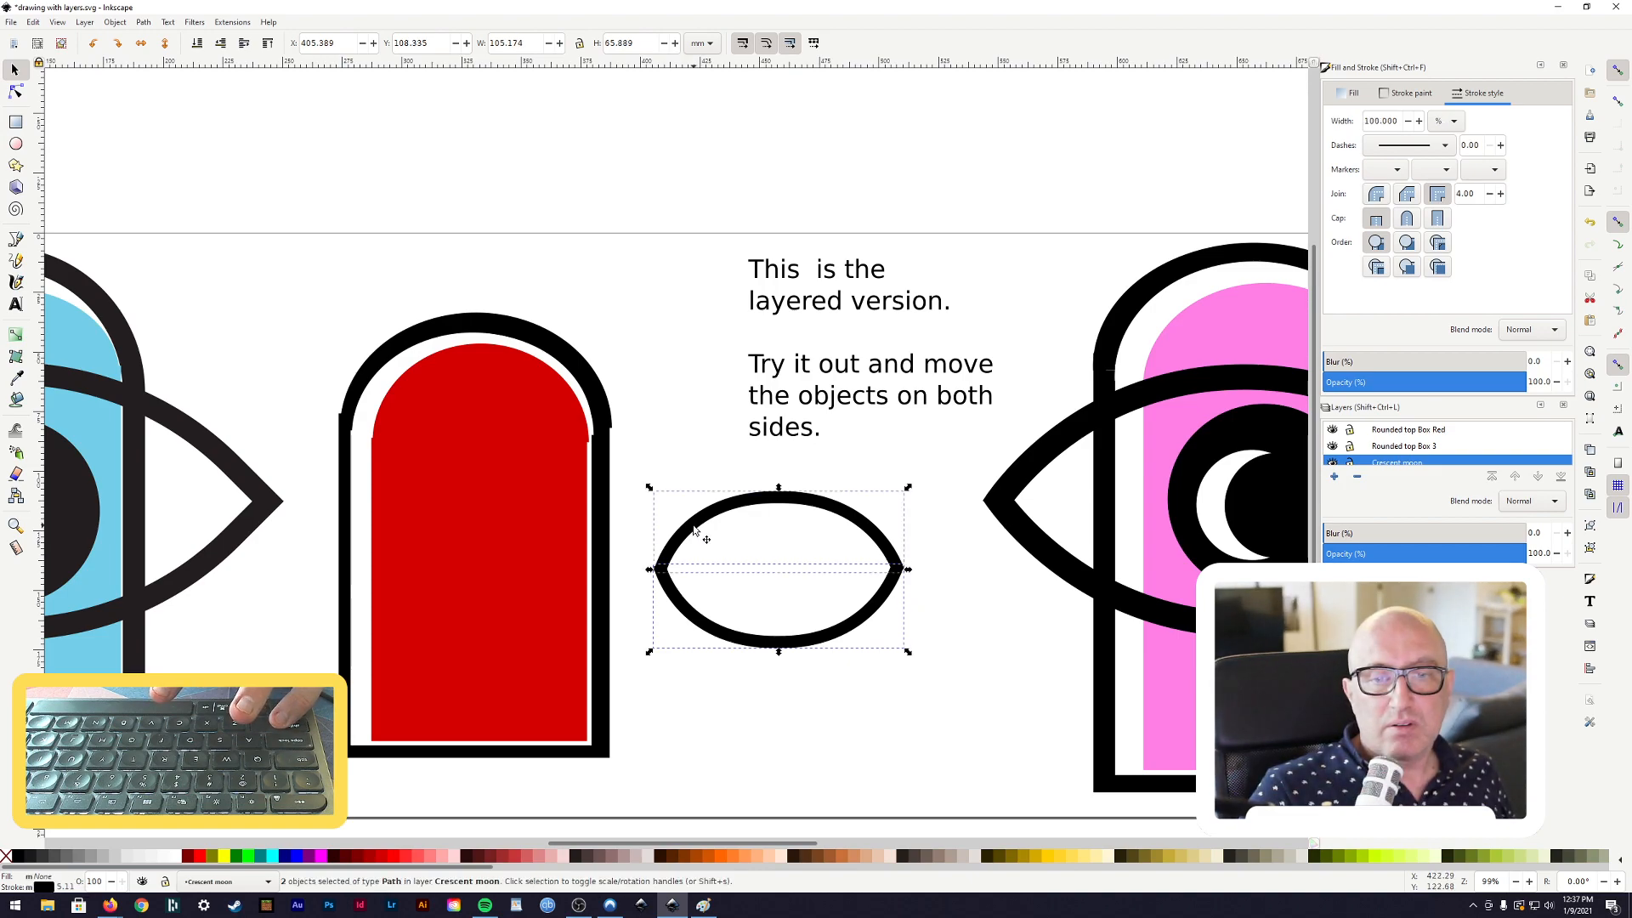
{"action": "left_click", "coordinate": [1589, 527]}
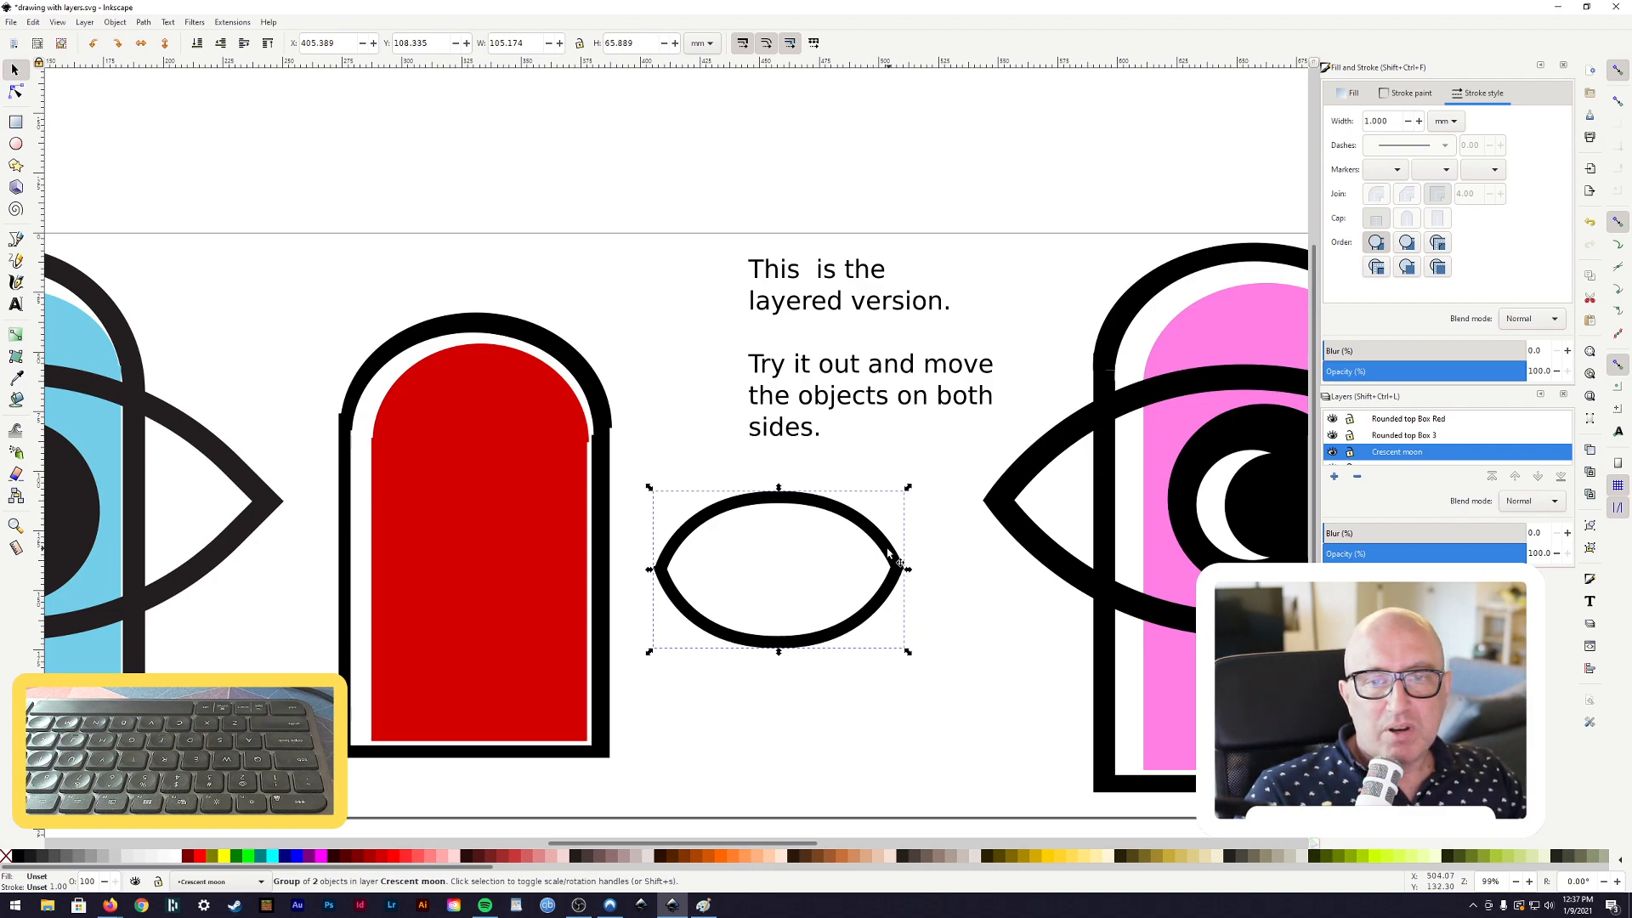
{"action": "mouse_move", "coordinate": [867, 529]}
{"action": "left_mouse_down"}
{"action": "mouse_move", "coordinate": [842, 510]}
{"action": "mouse_move", "coordinate": [884, 510]}
{"action": "mouse_move", "coordinate": [867, 498]}
{"action": "left_mouse_up"}
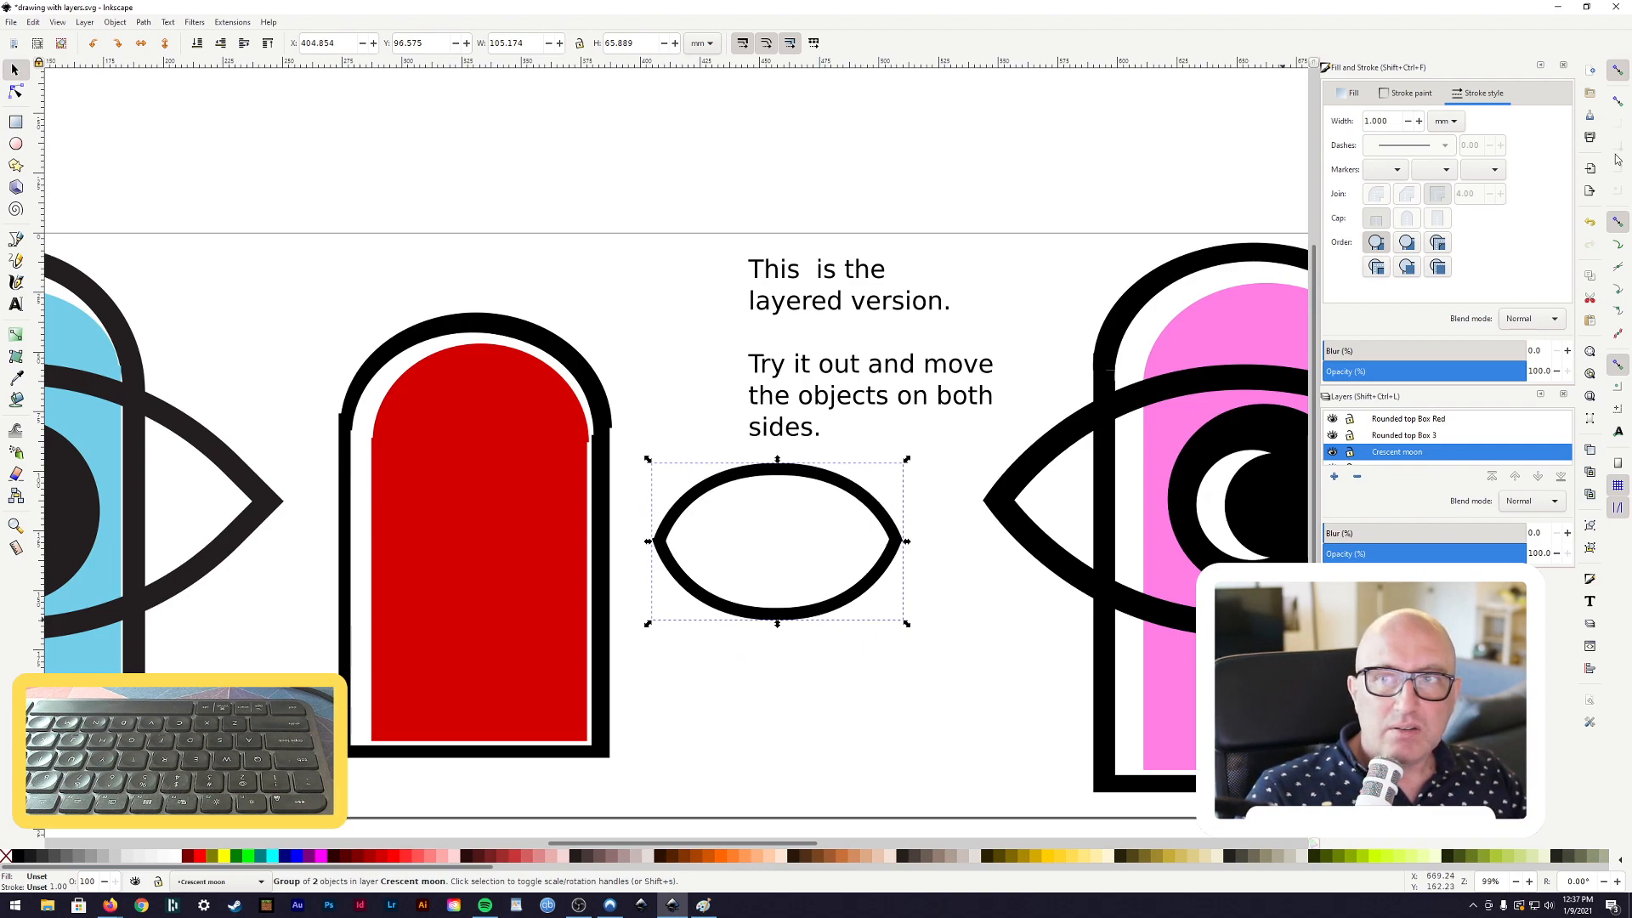
Add a layer named "Eye 3" above the Rounded top Box Red layer
{"action": "left_click", "coordinate": [1565, 66]}
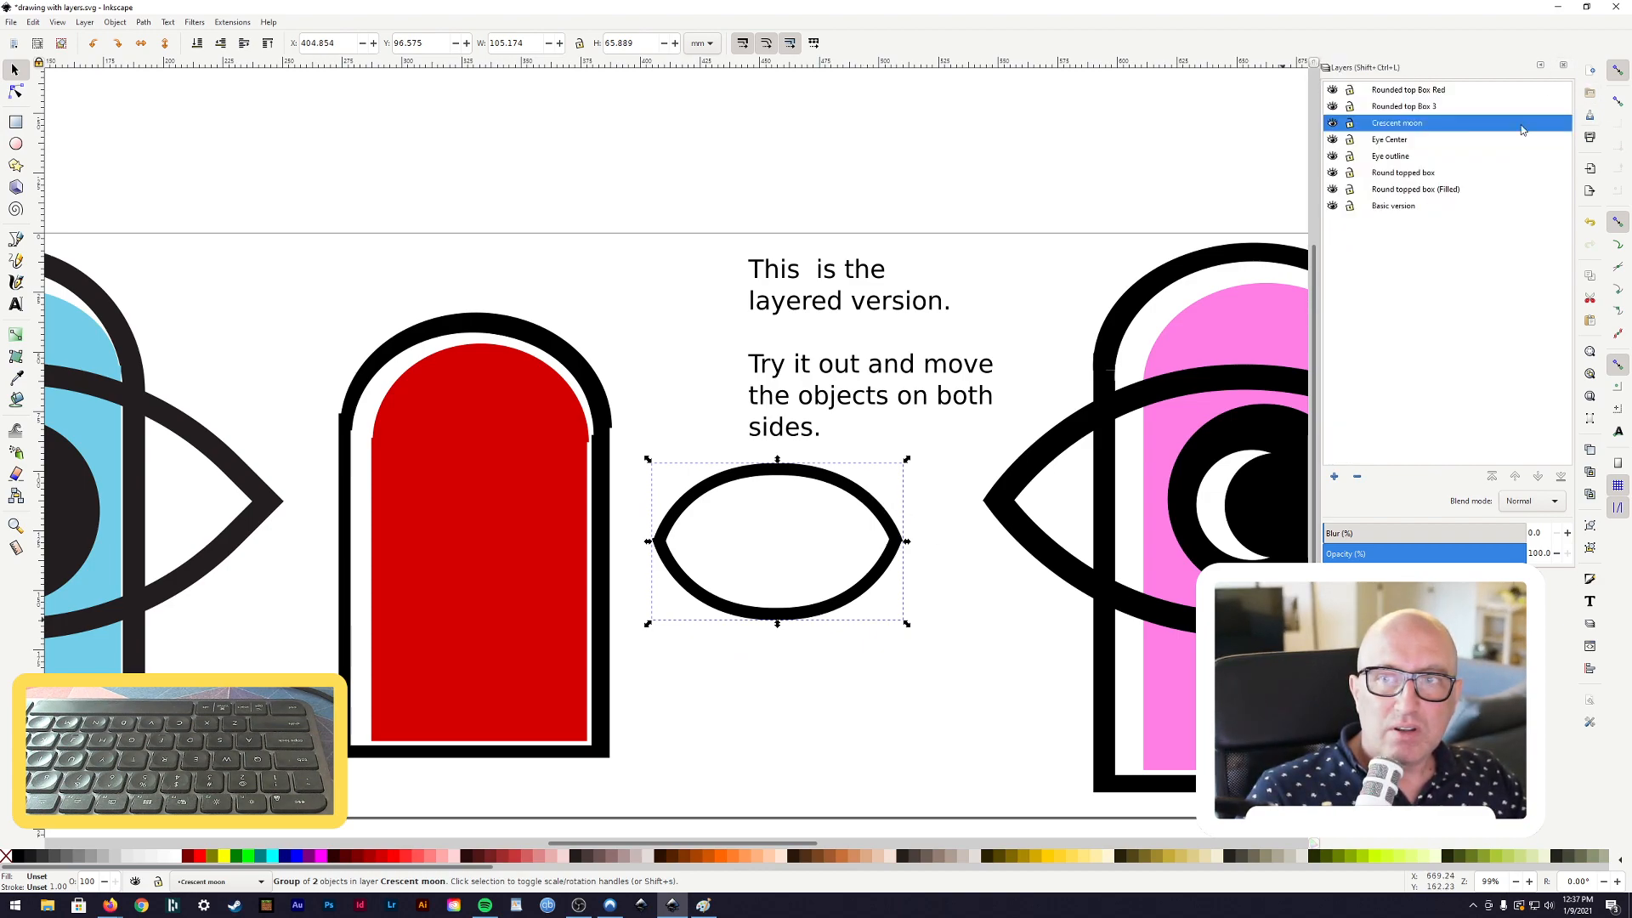
{"action": "left_click", "coordinate": [1400, 91]}
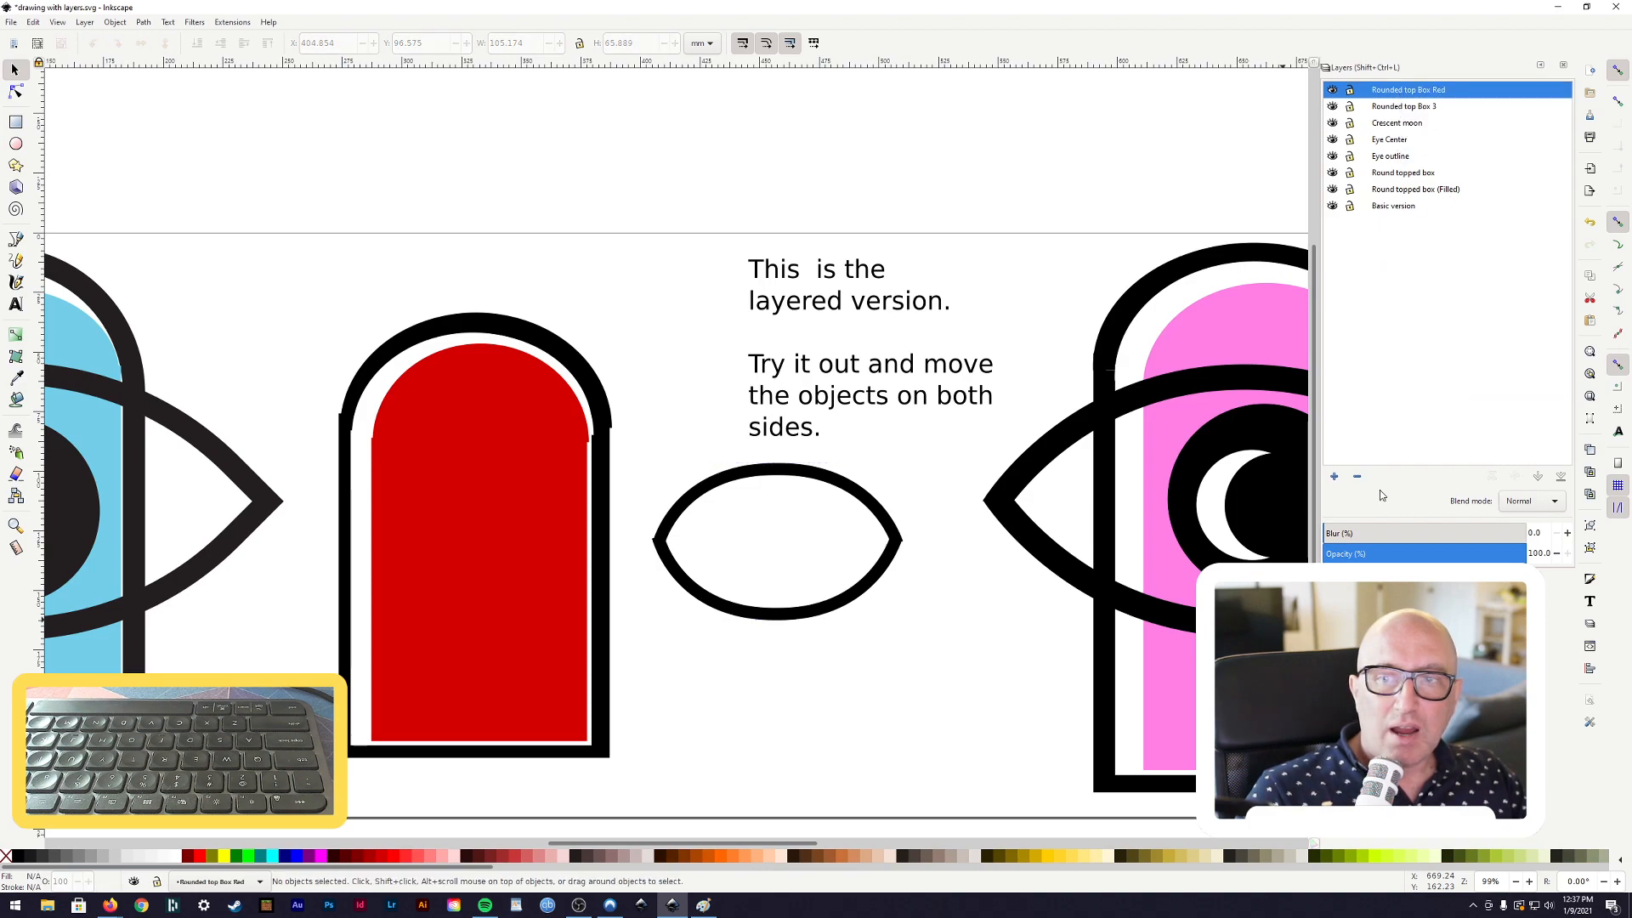
{"action": "left_click", "coordinate": [1334, 477]}
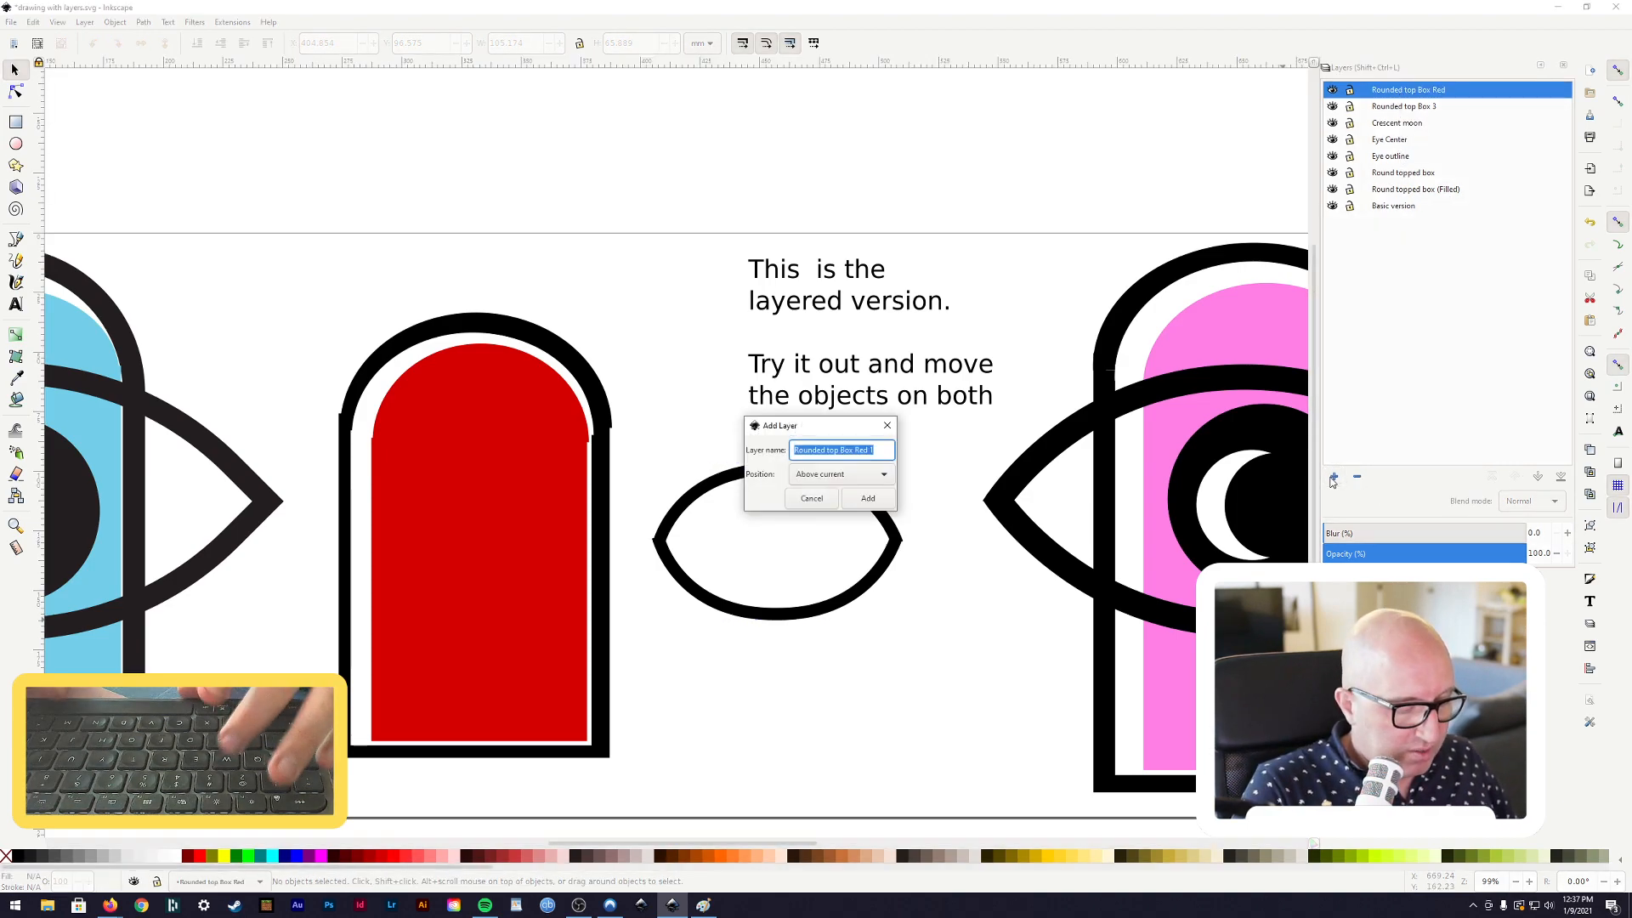
{"action": "type", "text": "Eye t"}
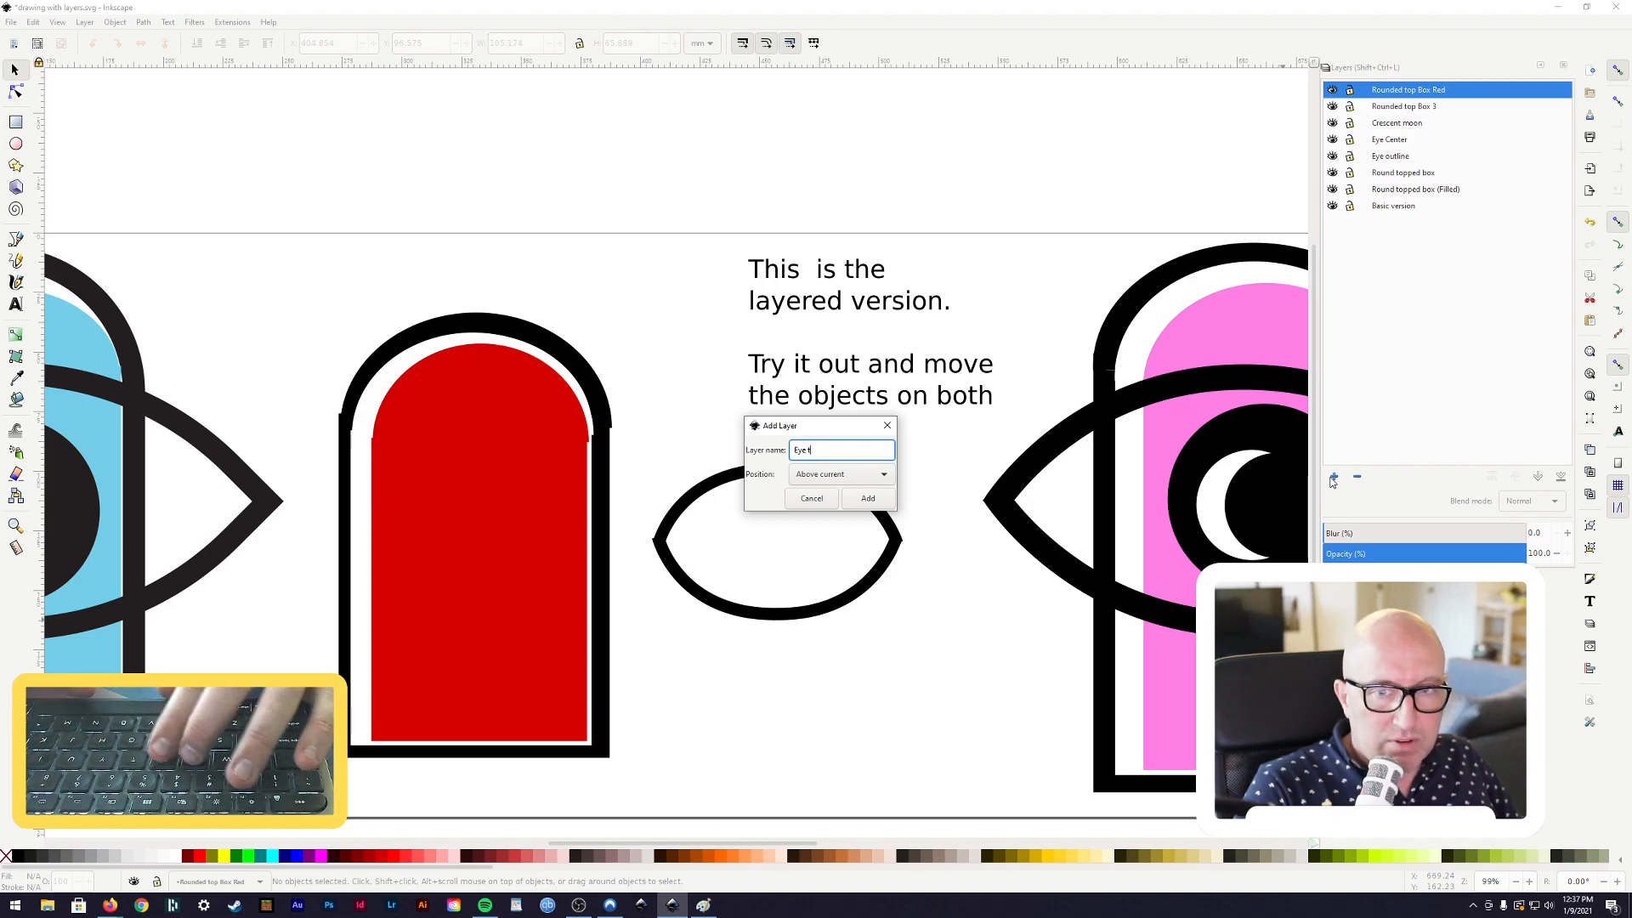
{"action": "key", "text": "Return"}
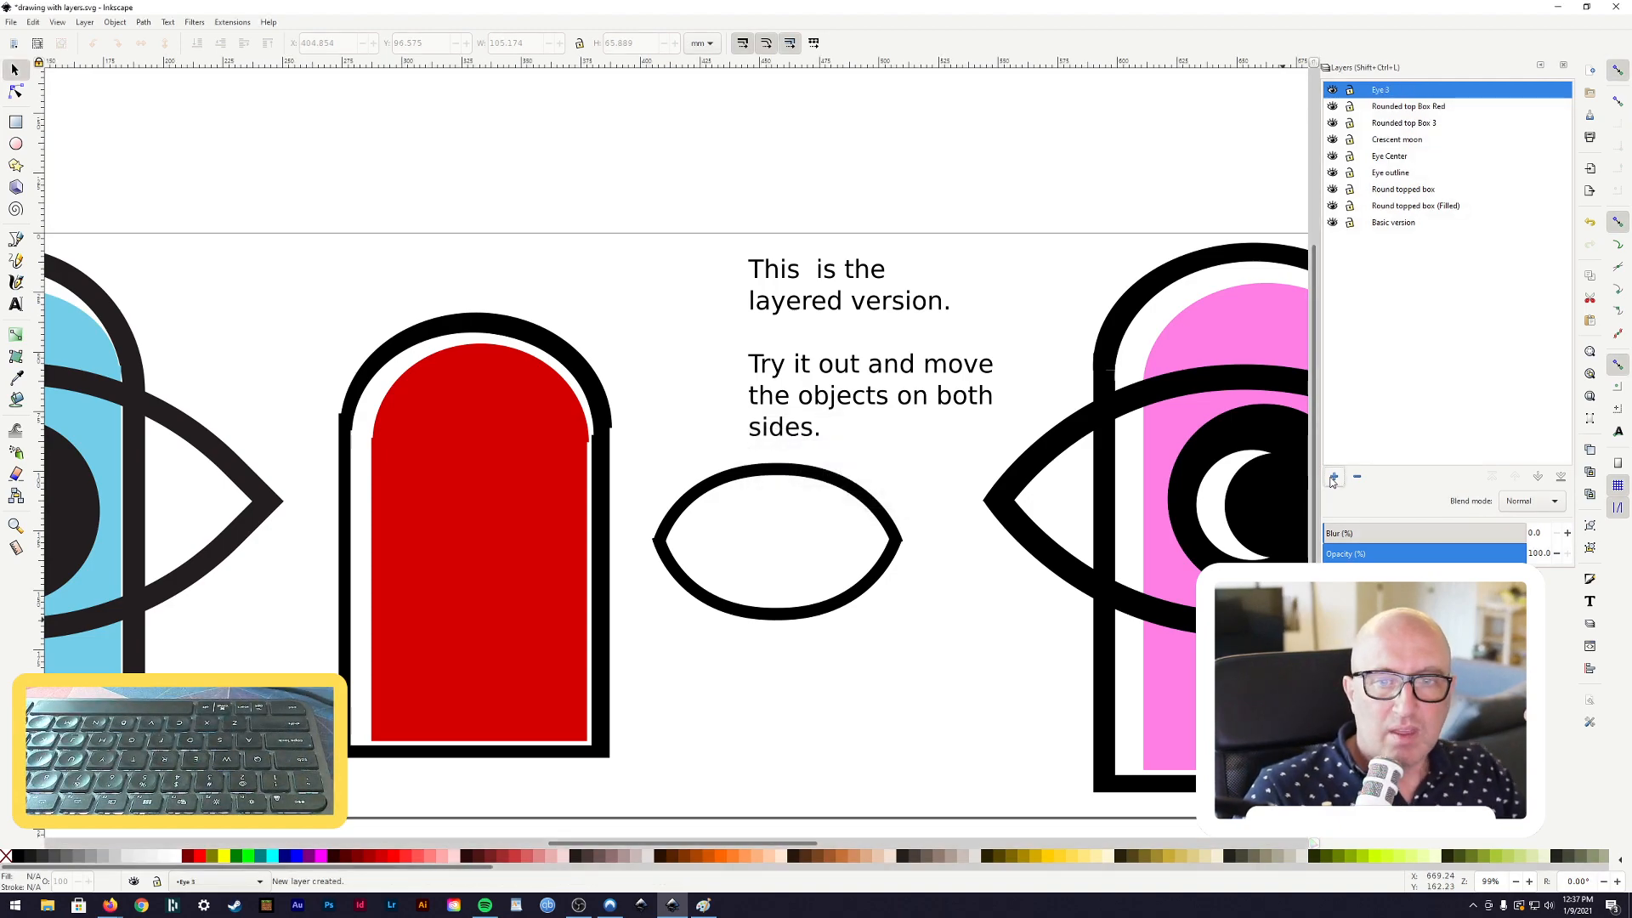
Move the grouped eye outline to the Eye 3 layer
{"action": "left_click", "coordinate": [893, 541]}
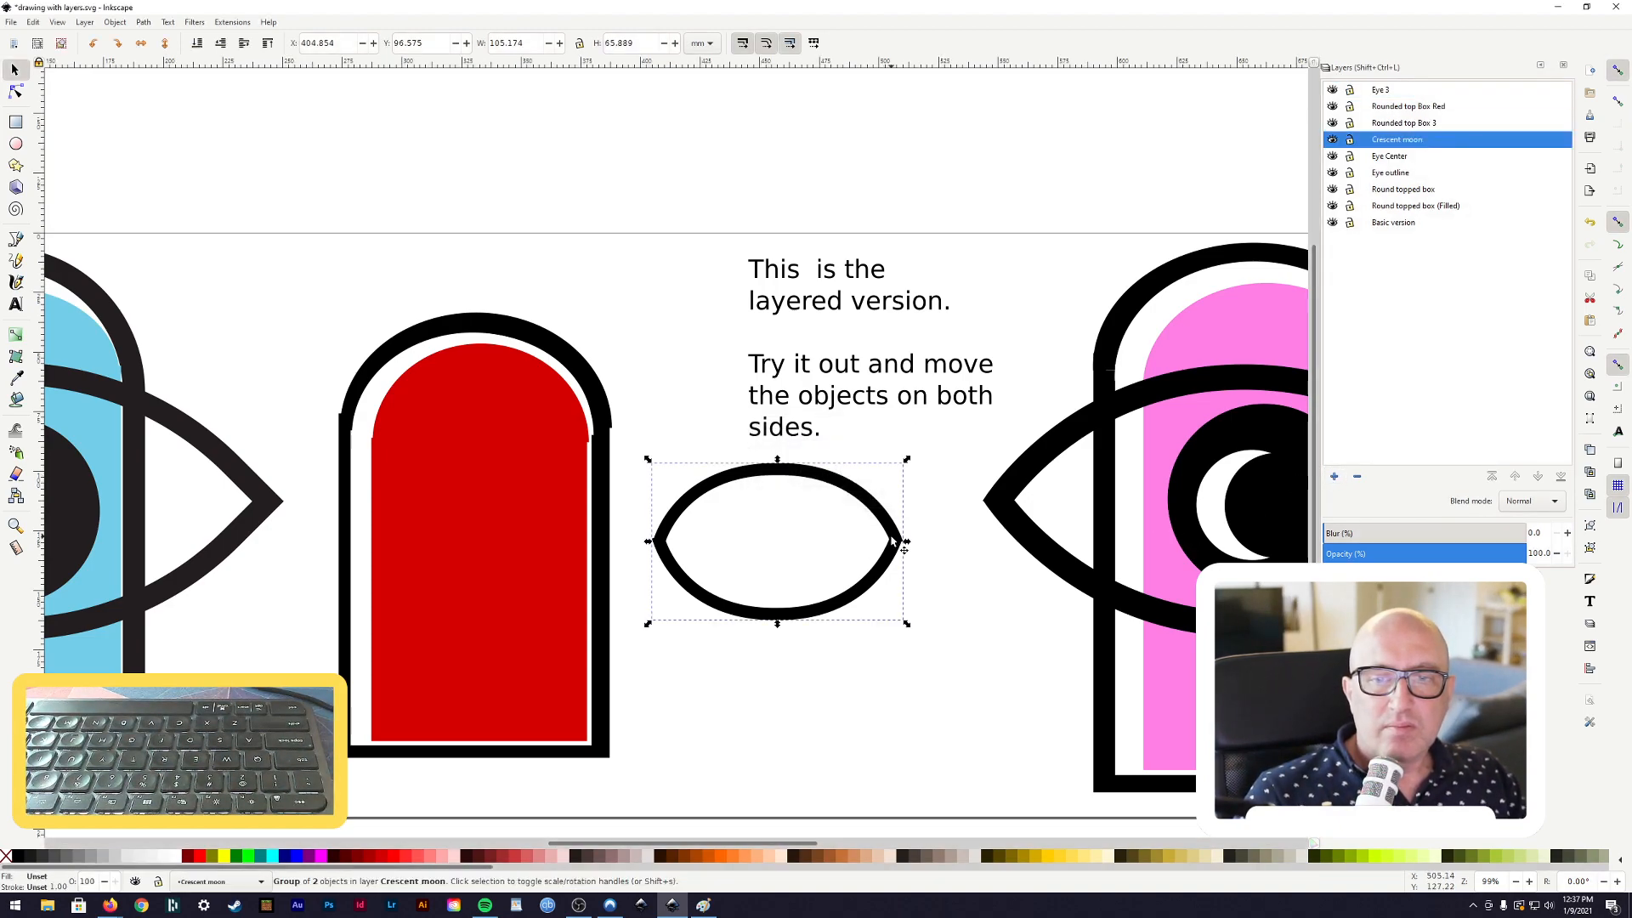
{"action": "right_click", "coordinate": [893, 542]}
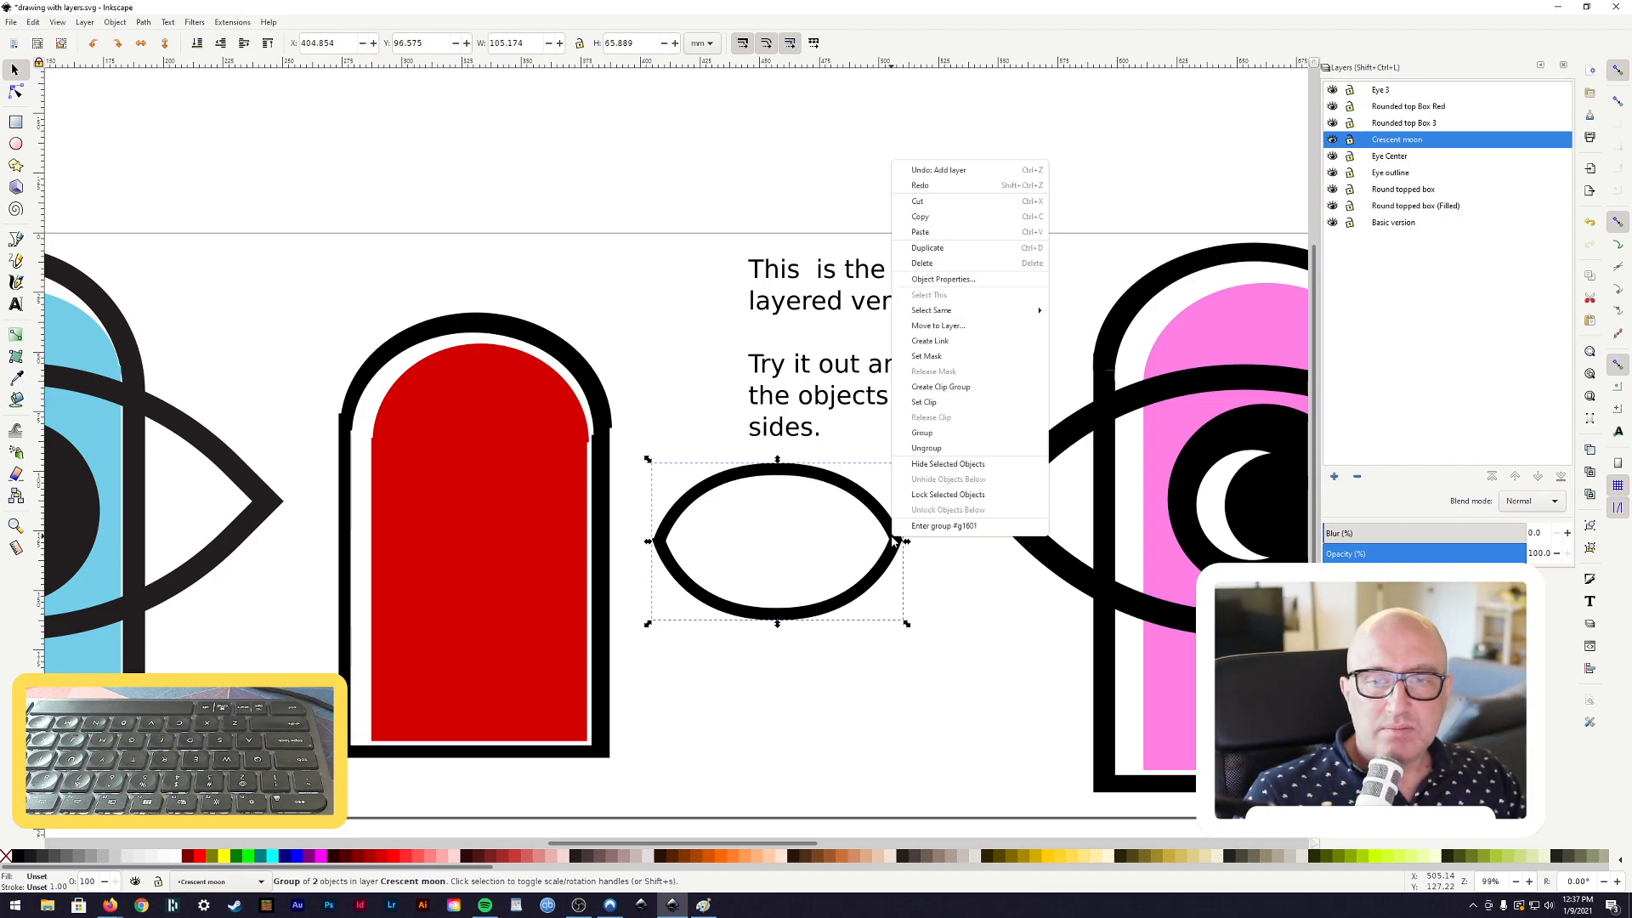
{"action": "left_click", "coordinate": [958, 329]}
{"action": "left_click", "coordinate": [810, 415]}
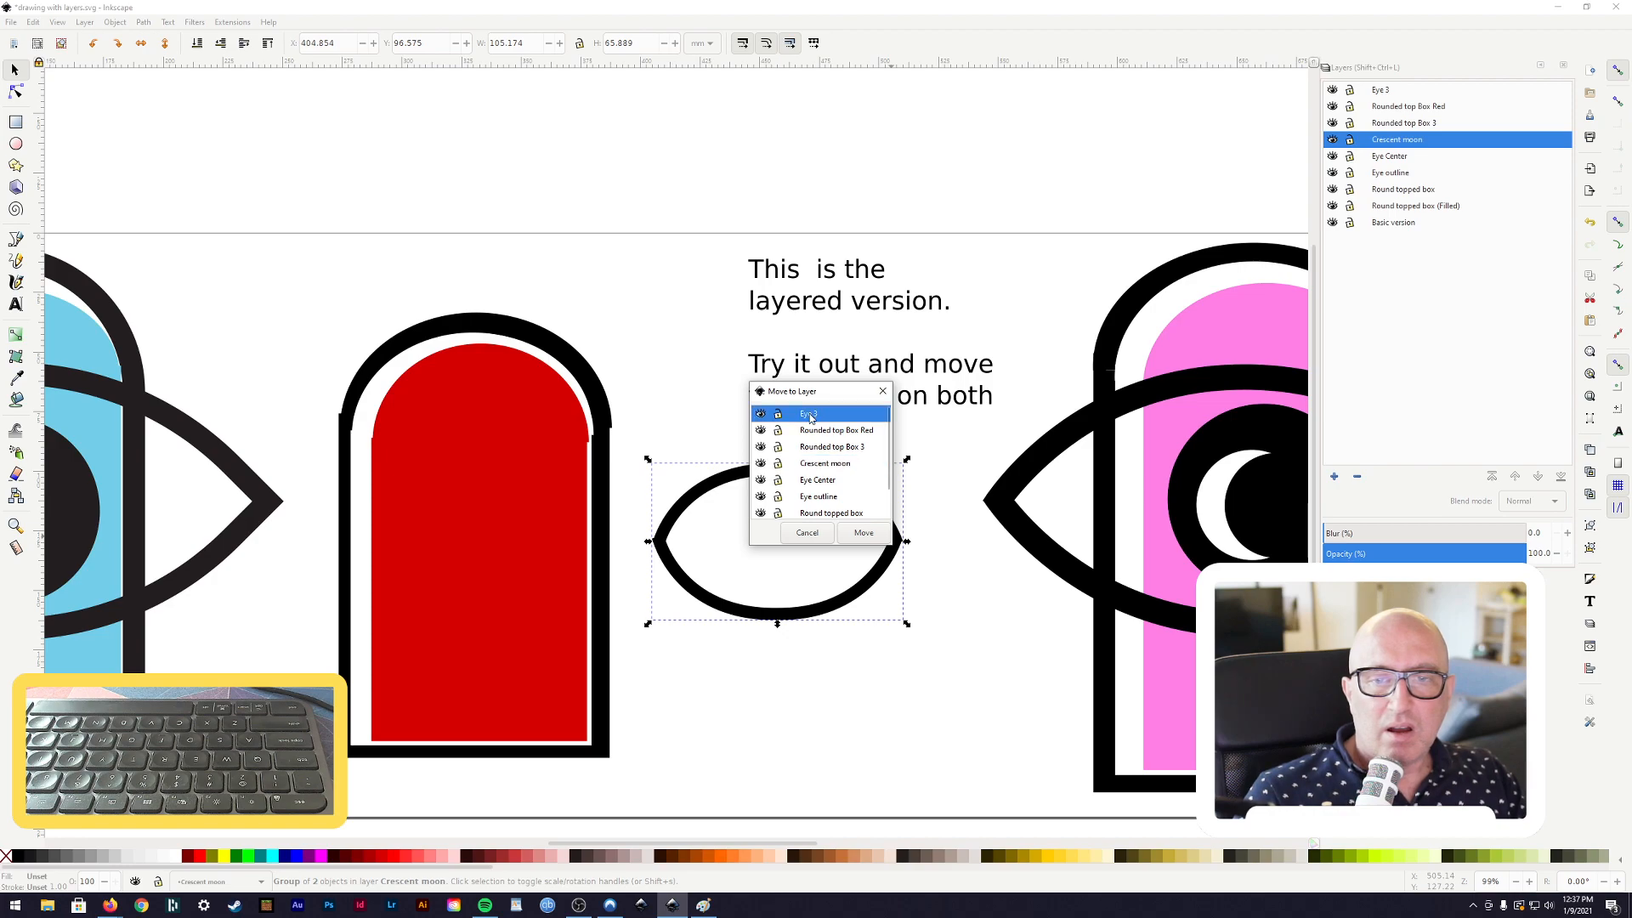
{"action": "left_click", "coordinate": [864, 534]}
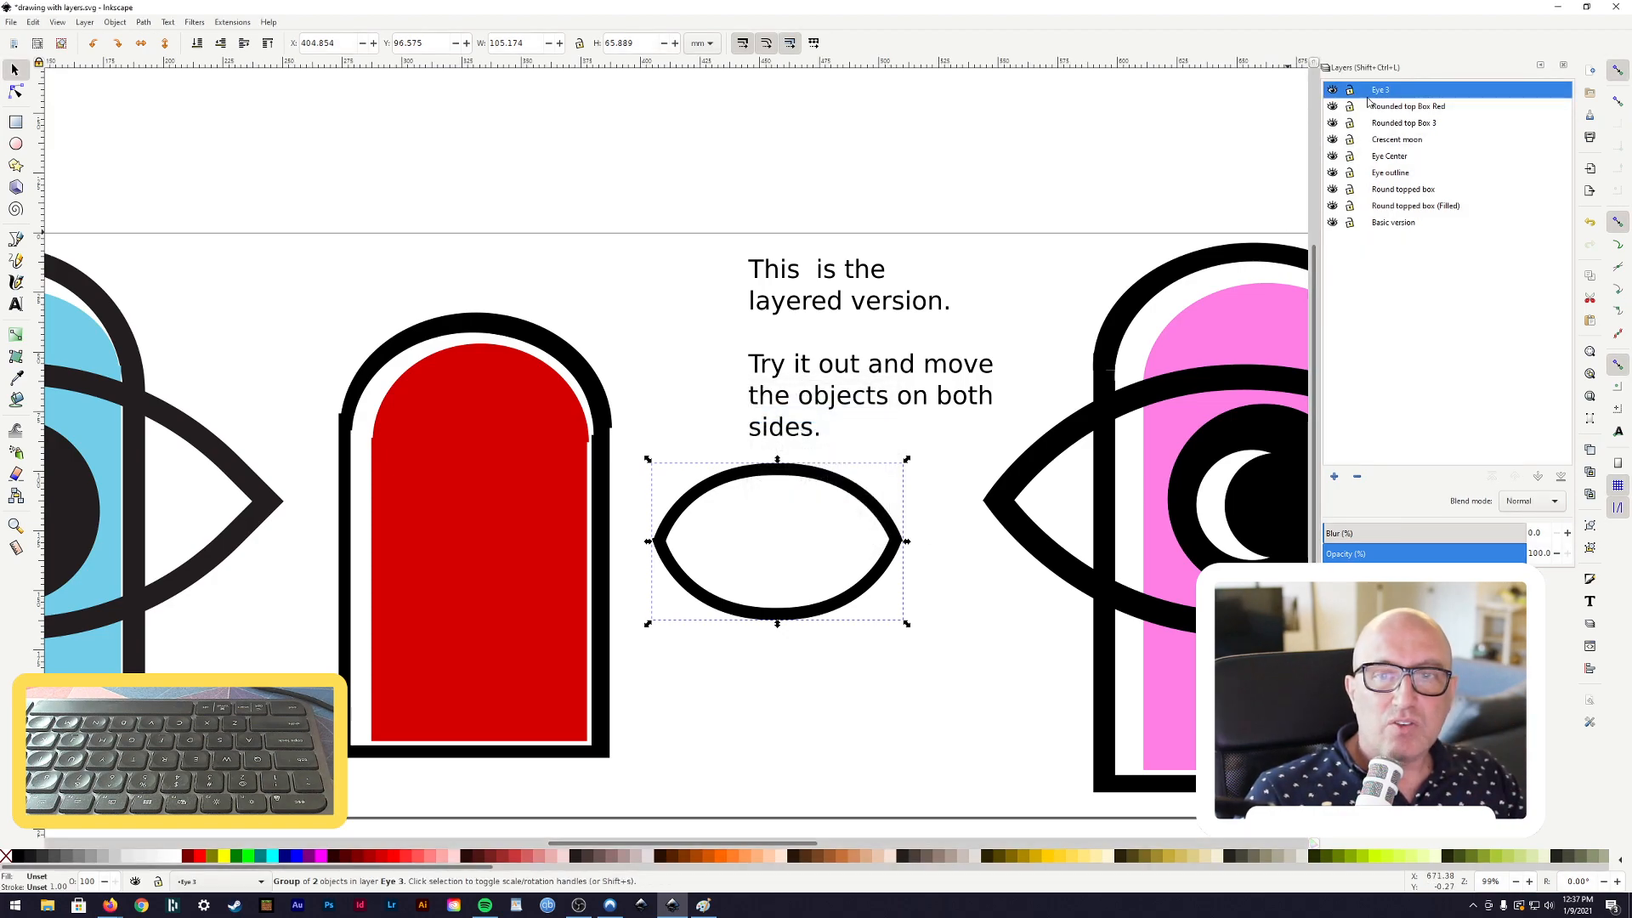
Place the eye outline across the red box and widen it to about 173 mm, at about X 252, Y 78 mm
{"action": "left_click_drag", "start_coordinate": [886, 557], "coordinate": [643, 527]}
{"action": "left_click", "coordinate": [664, 319]}
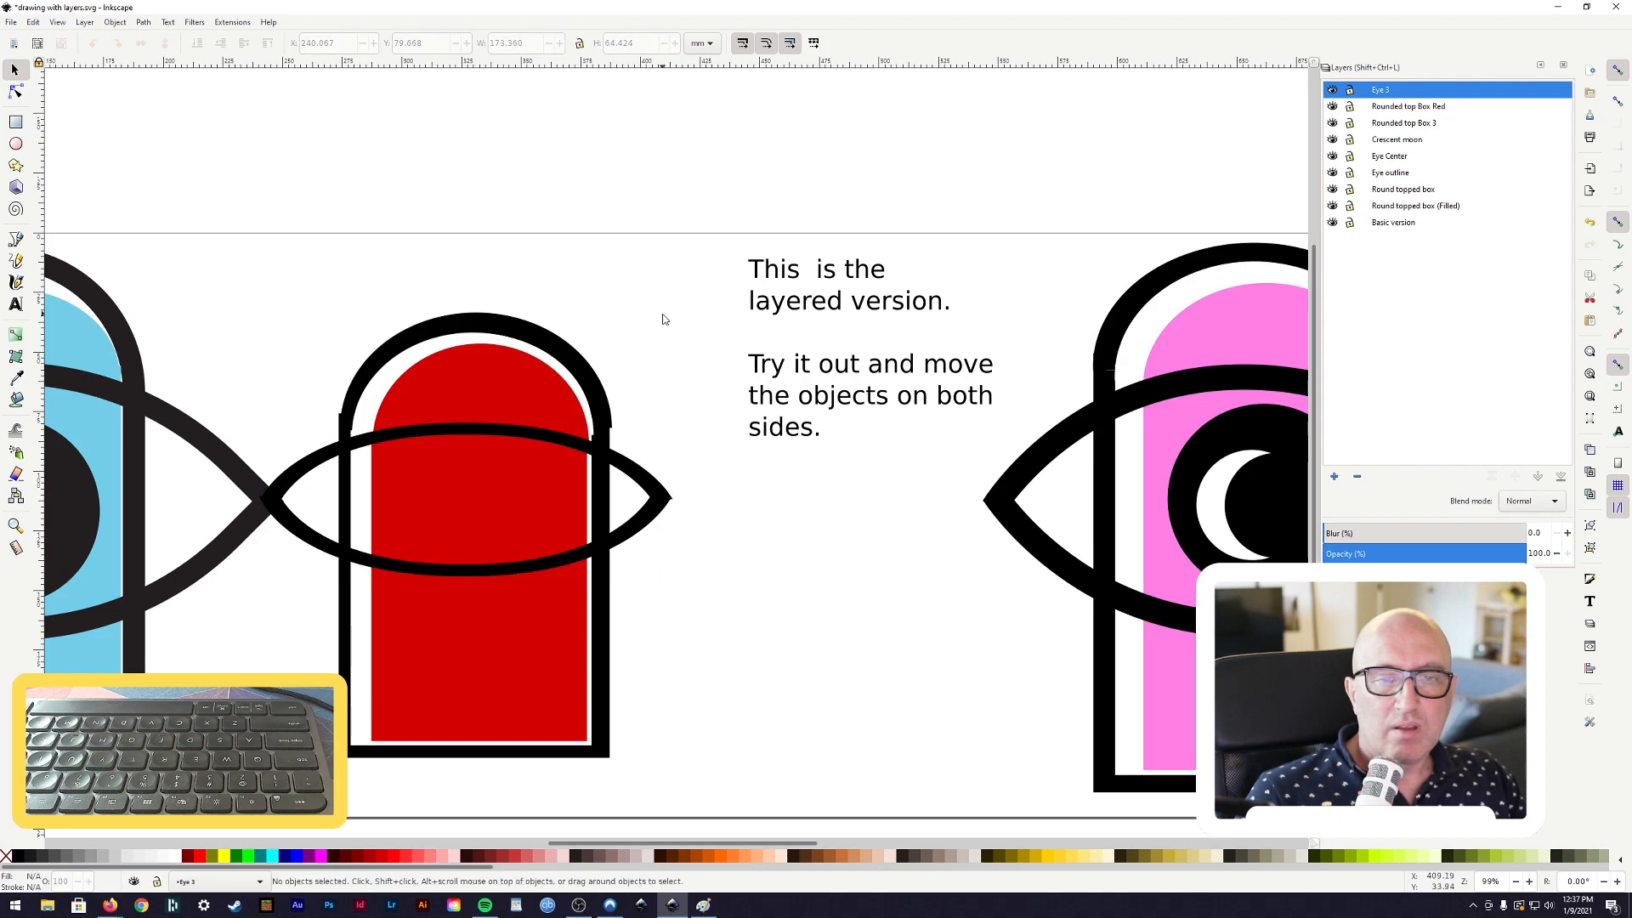
{"action": "left_click", "coordinate": [667, 502]}
{"action": "left_click_drag", "start_coordinate": [671, 505], "coordinate": [701, 508]}
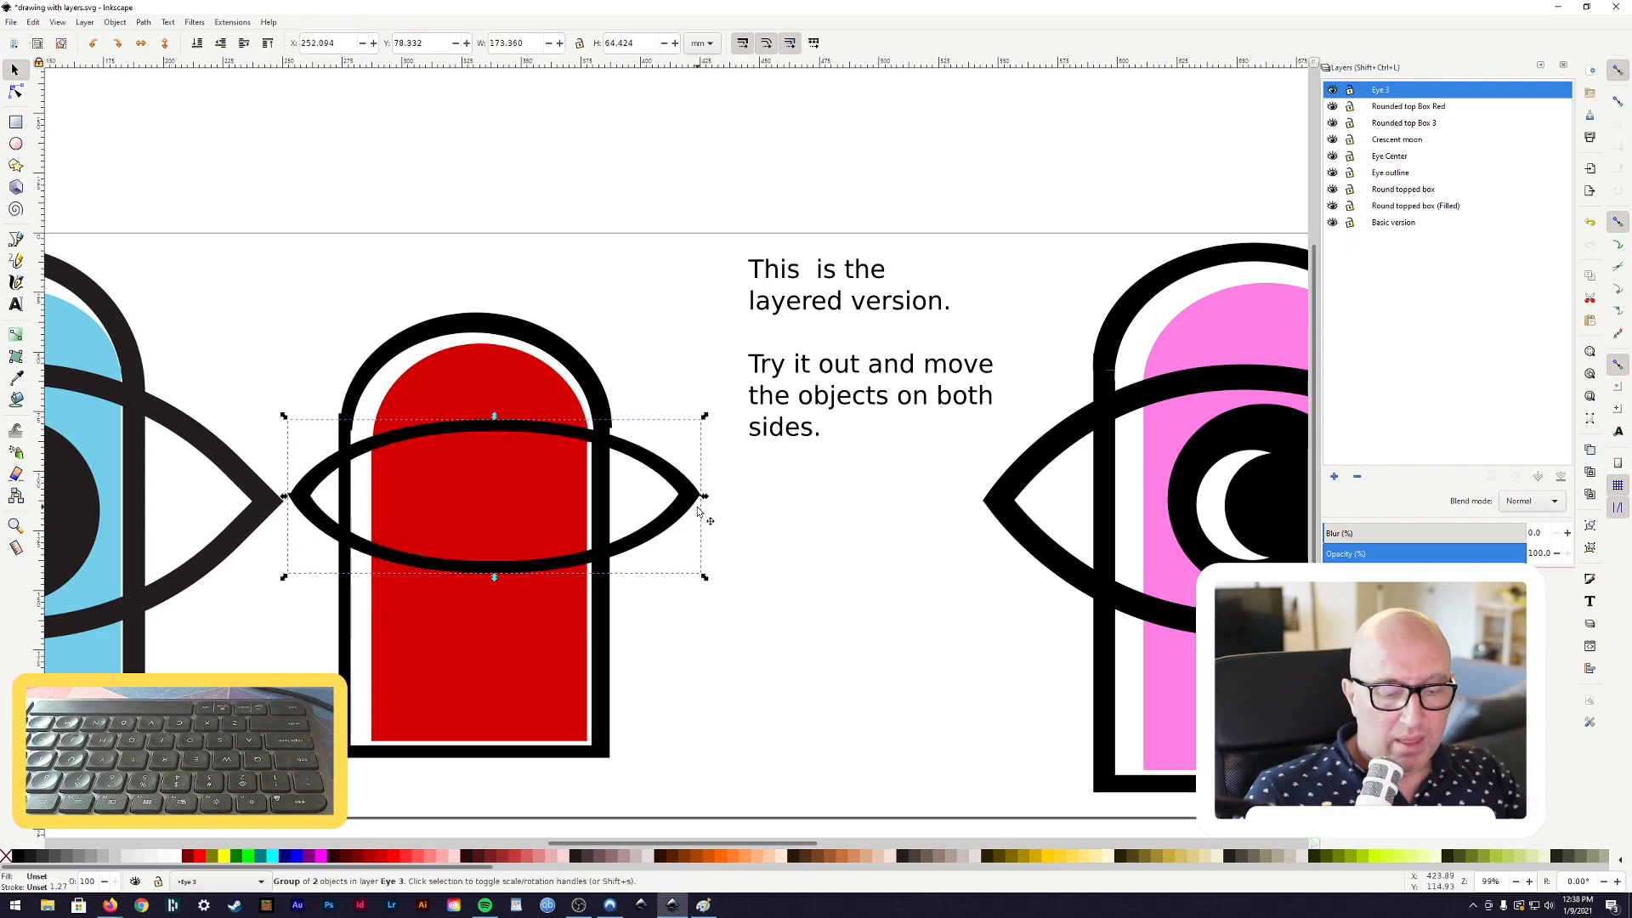
Lock all layers, from Eye 3 down to Basic version
{"action": "key", "text": "ctrl"}
{"action": "scroll", "coordinate": [691, 606], "scroll_direction": "down", "scroll_amount": 3}
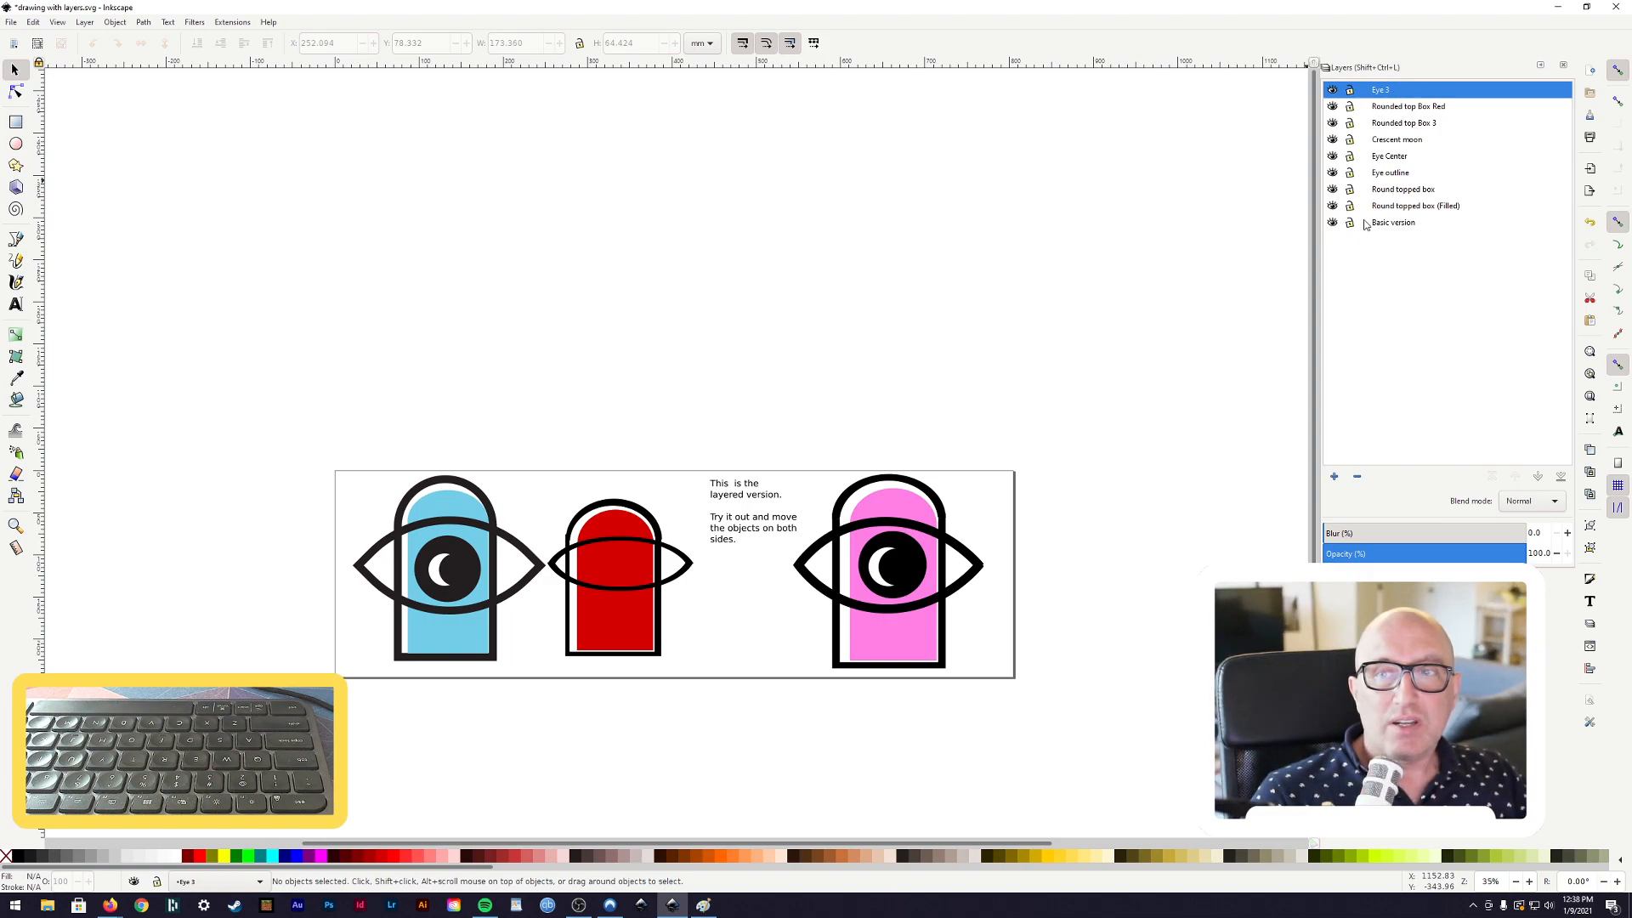
{"action": "left_click", "coordinate": [1350, 107]}
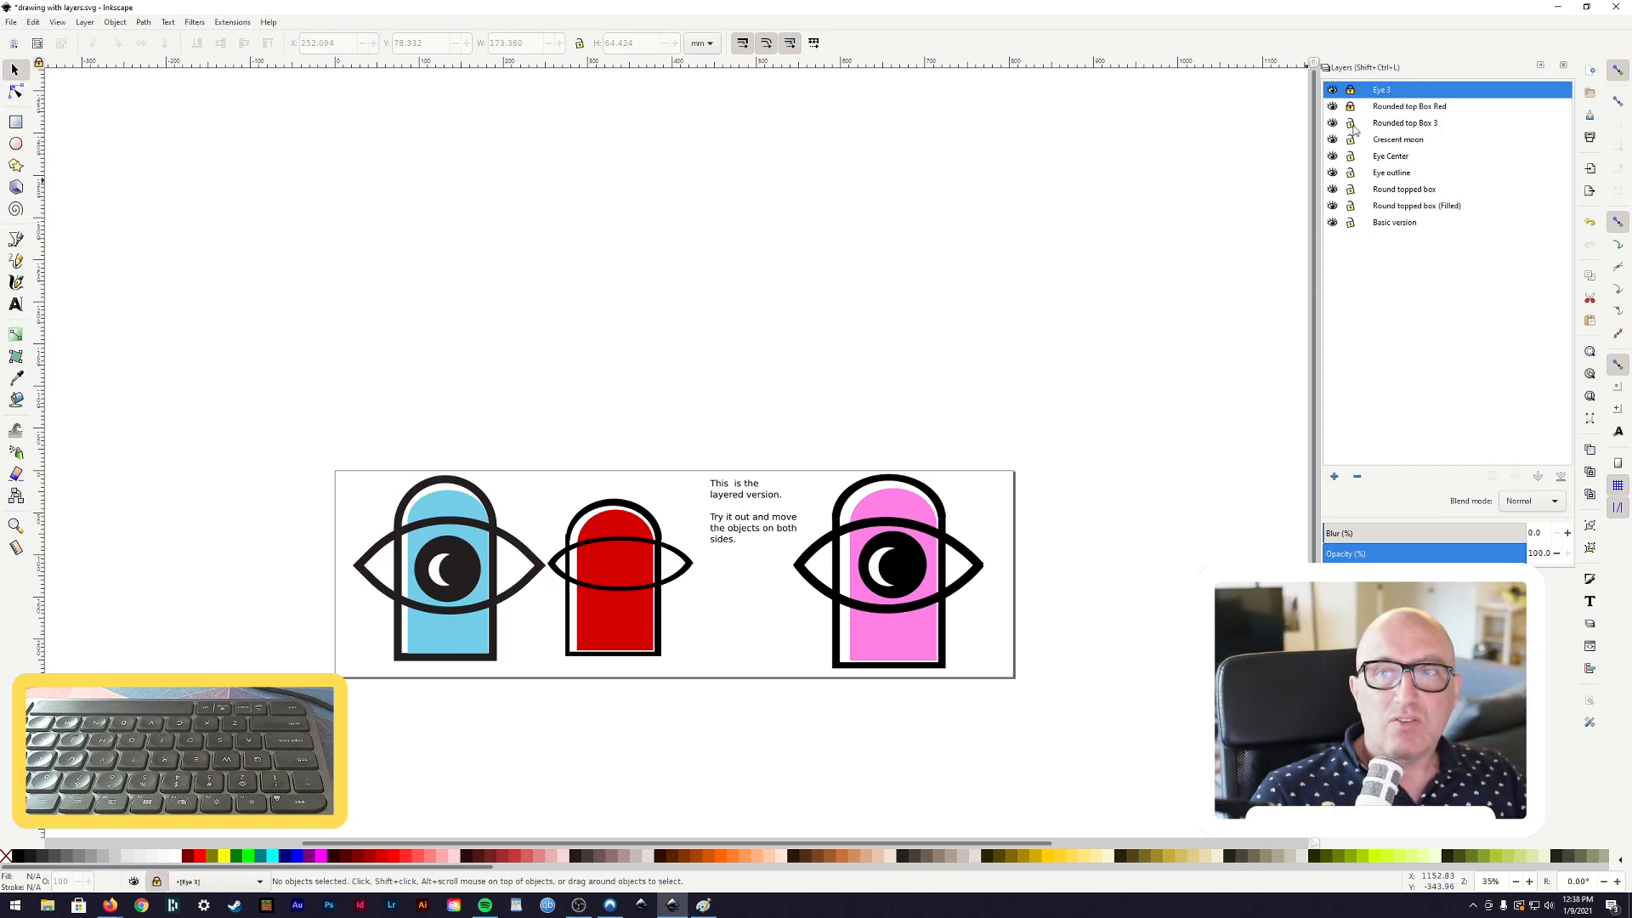
{"action": "left_click", "coordinate": [1349, 140]}
{"action": "left_click", "coordinate": [1350, 172]}
{"action": "left_click", "coordinate": [1350, 188]}
{"action": "left_click", "coordinate": [1350, 206]}
{"action": "left_click", "coordinate": [1349, 222]}
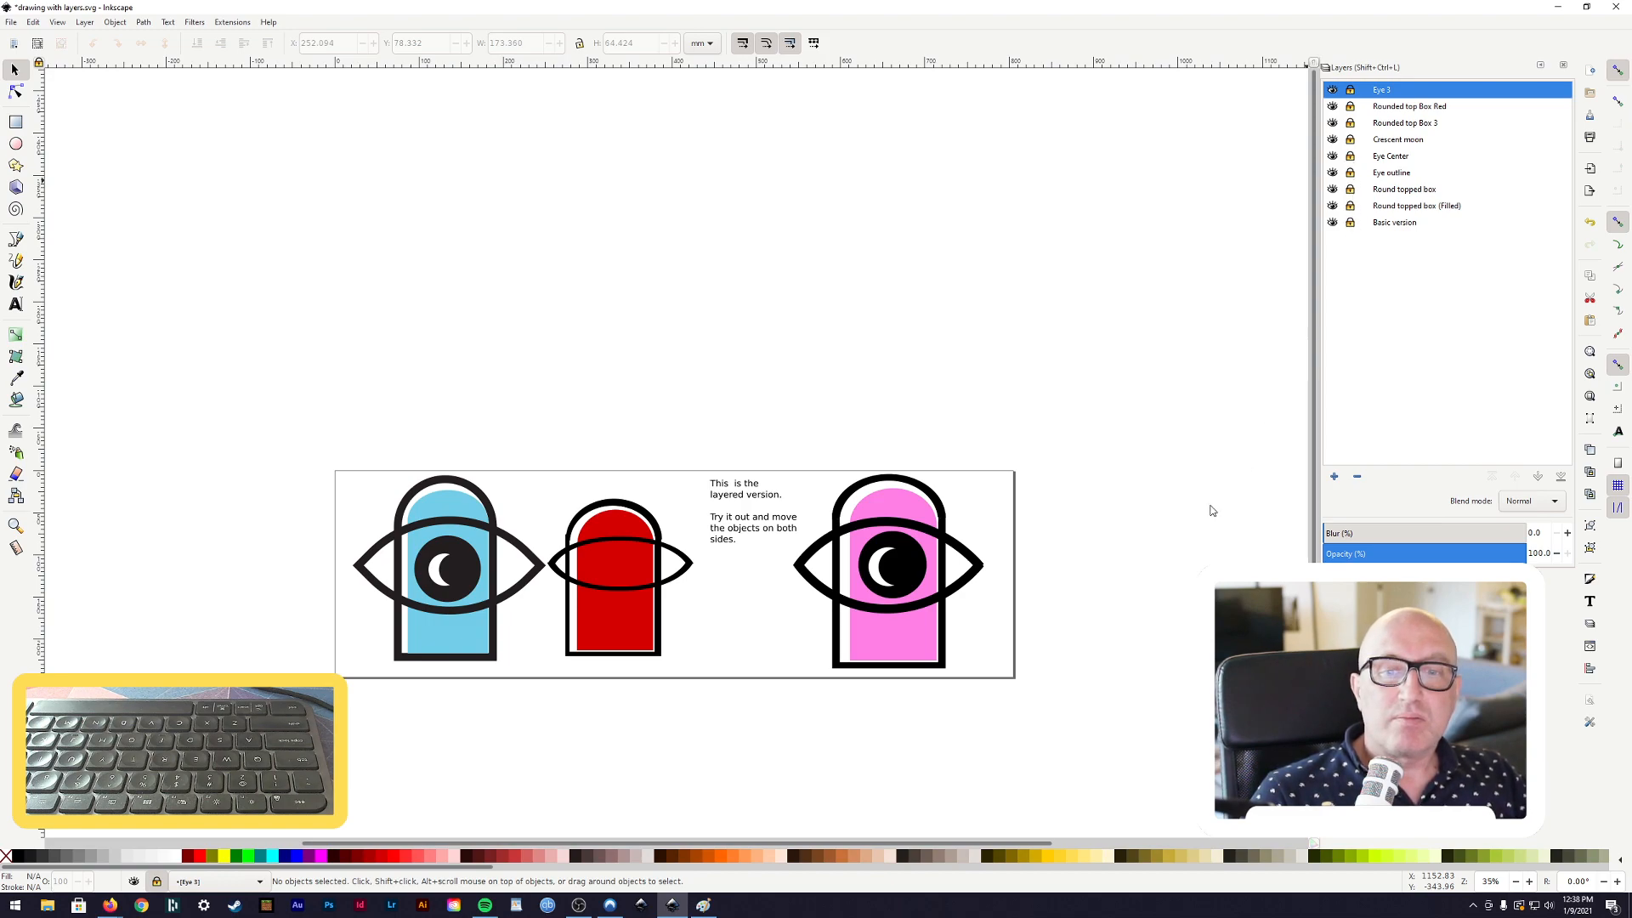